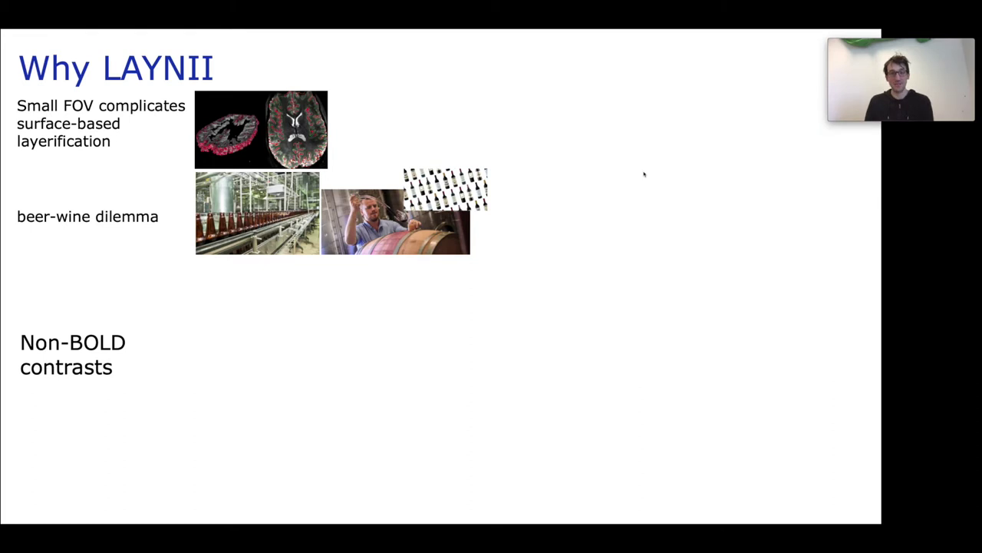
Reveal the label/control image stacks for non-BOLD contrasts on the Why LAYNII slide.
{"action": "key", "text": "Right"}
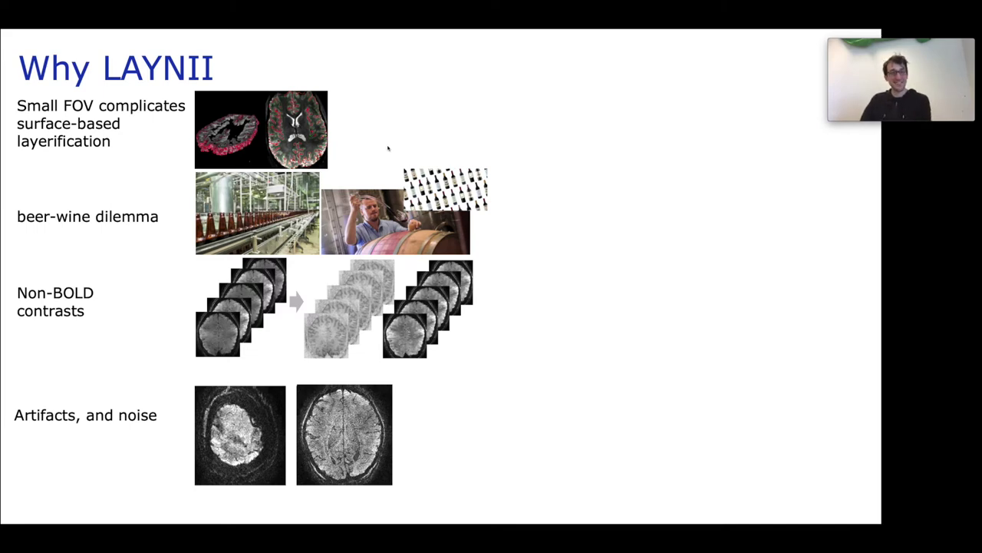
Build the remaining Why LAYNII points through to the LN2_LAYERS equi-volume layering slide.
{"action": "key", "text": "Right"}
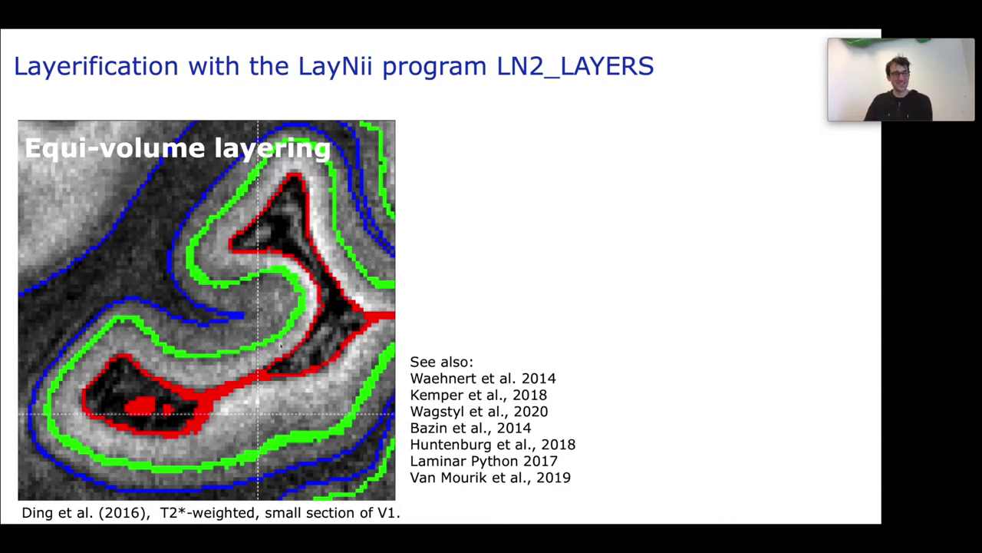
Show the histology reference with equi-distance, then equi-volume overlays, then advance to Column generation.
{"action": "key", "text": "Right"}
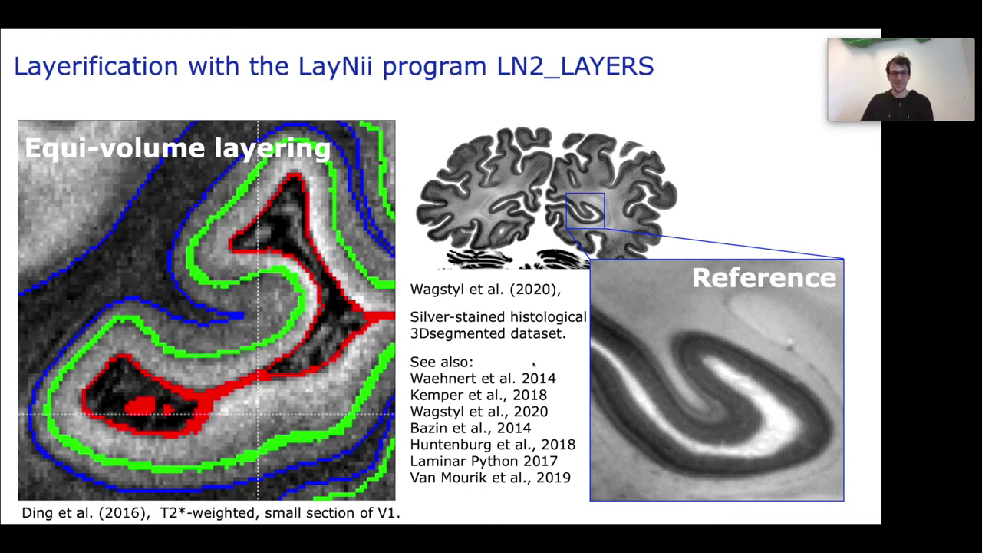
{"action": "key", "text": "Right"}
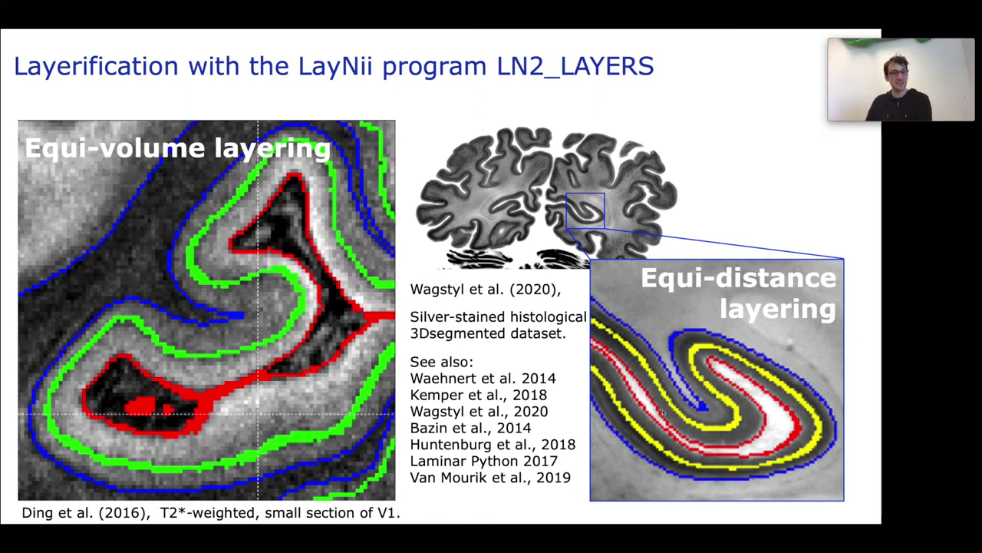
{"action": "key", "text": "Right"}
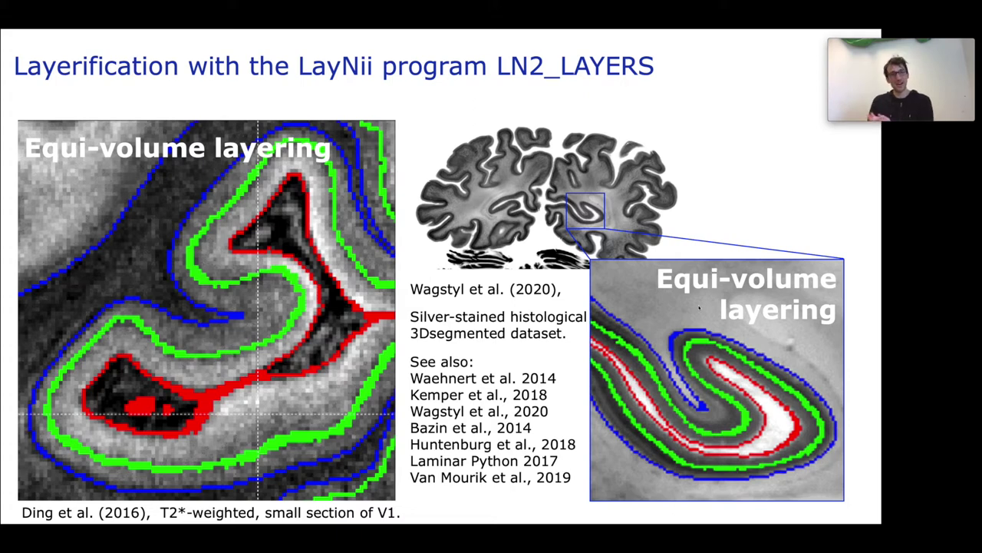
{"action": "key", "text": "Right"}
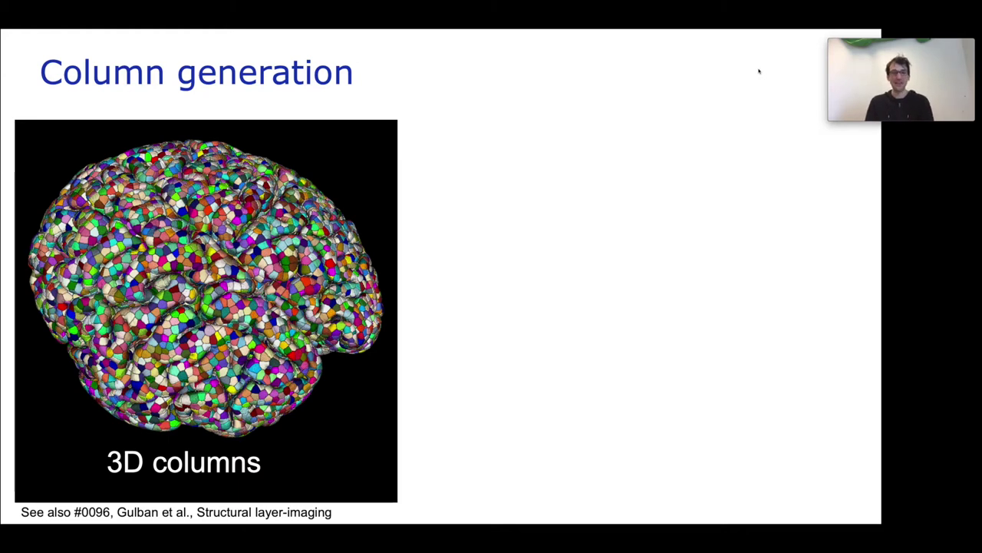
Play the head-MRI column video and advance to the Layer-specific smoothing slide.
{"action": "key", "text": "Right"}
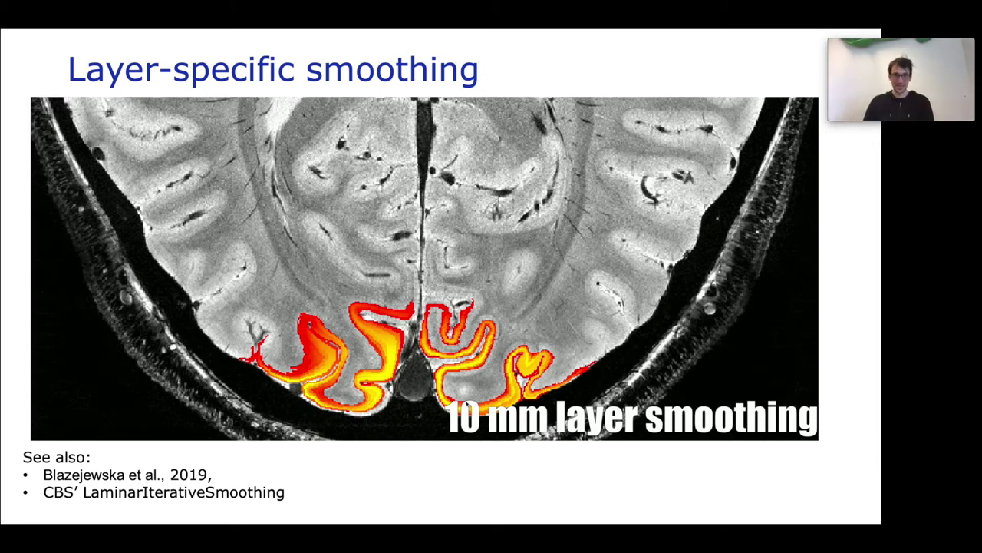
{"action": "key", "text": "Right"}
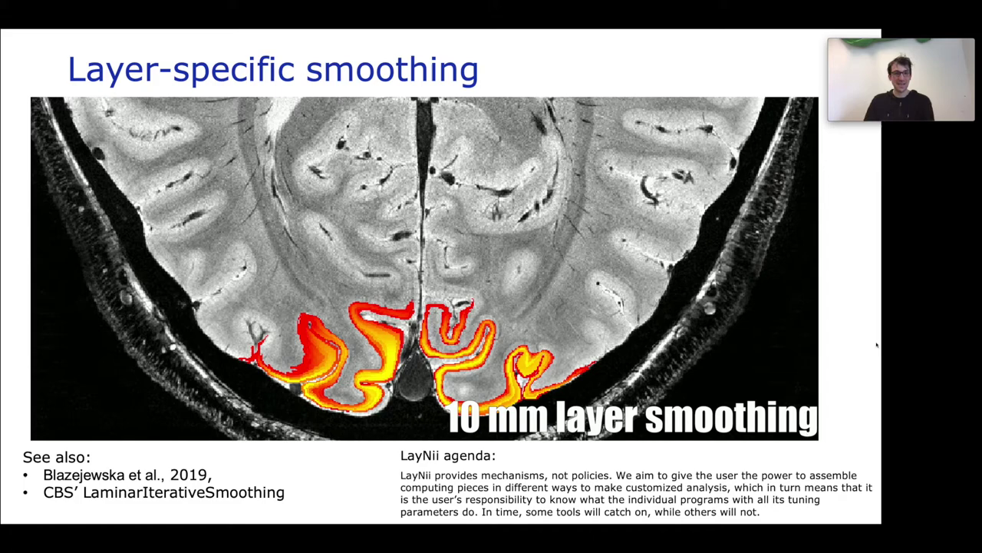
Advance past the LayNii agenda note to the More background info slide.
{"action": "key", "text": "Right"}
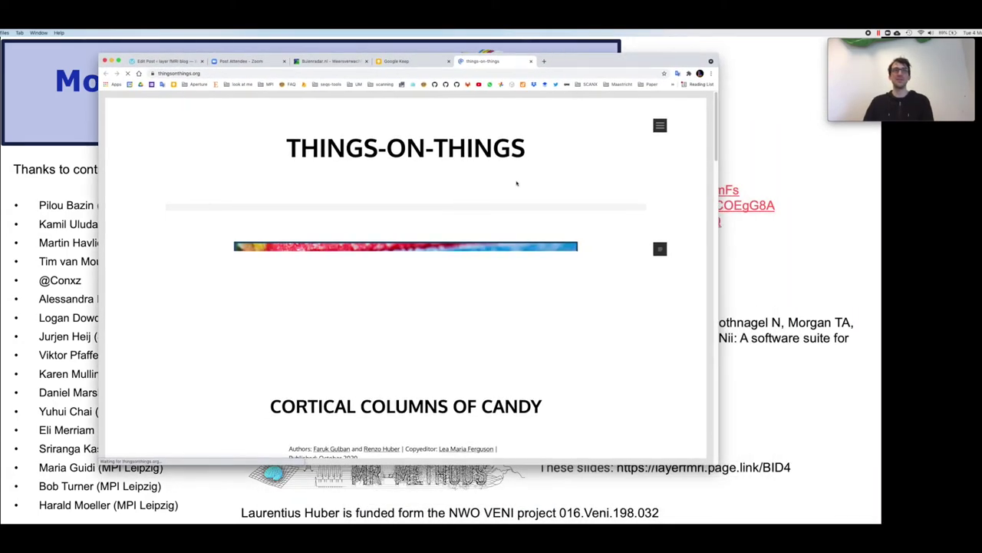
Browse the Things-on-Things home page and open the Avocado Toast of Layering Algorithms post.
{"action": "scroll", "coordinate": [345, 189], "scroll_direction": "down", "scroll_amount": 5}
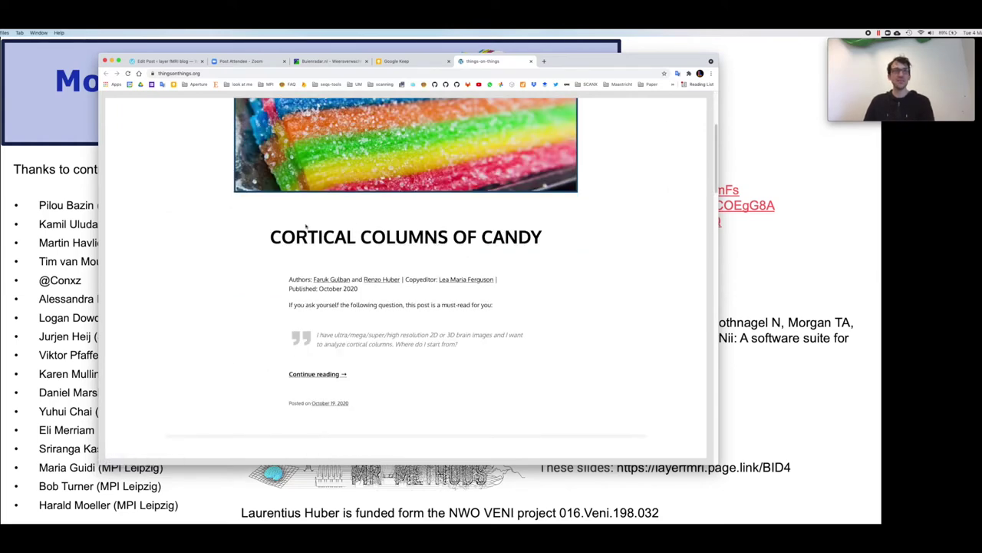
{"action": "scroll", "coordinate": [439, 234], "scroll_direction": "down", "scroll_amount": 8}
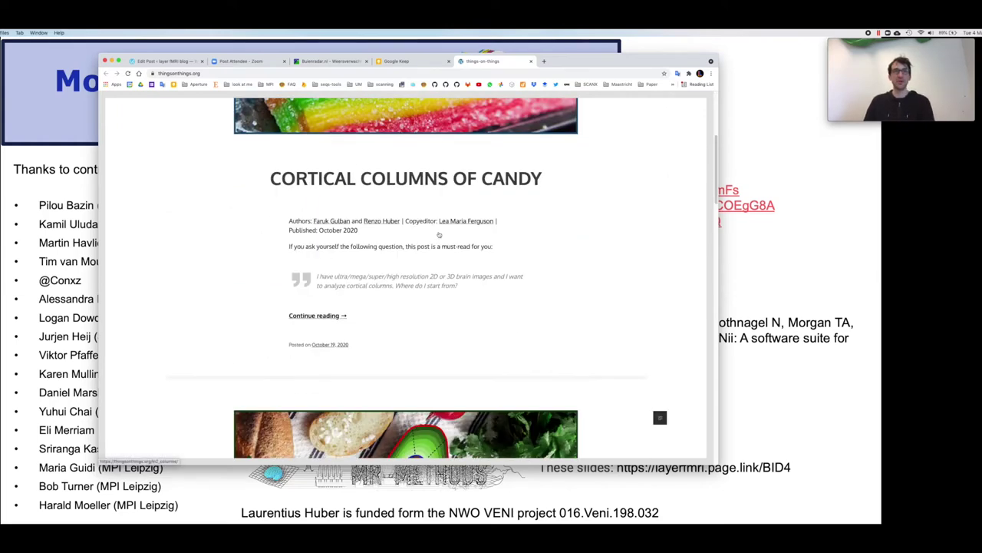
{"action": "scroll", "coordinate": [439, 234], "scroll_direction": "up", "scroll_amount": 7}
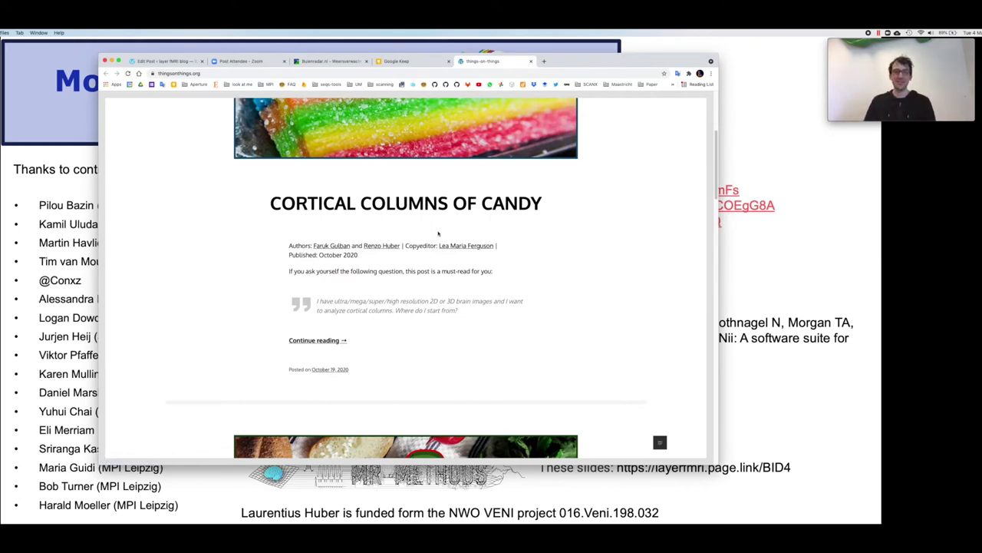
{"action": "scroll", "coordinate": [438, 233], "scroll_direction": "down", "scroll_amount": 8}
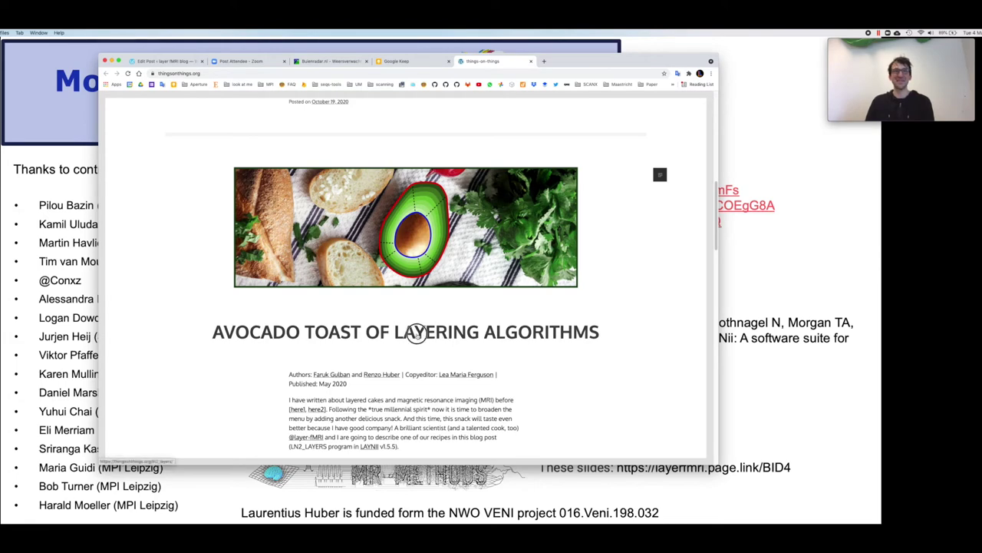
{"action": "left_click", "coordinate": [418, 334]}
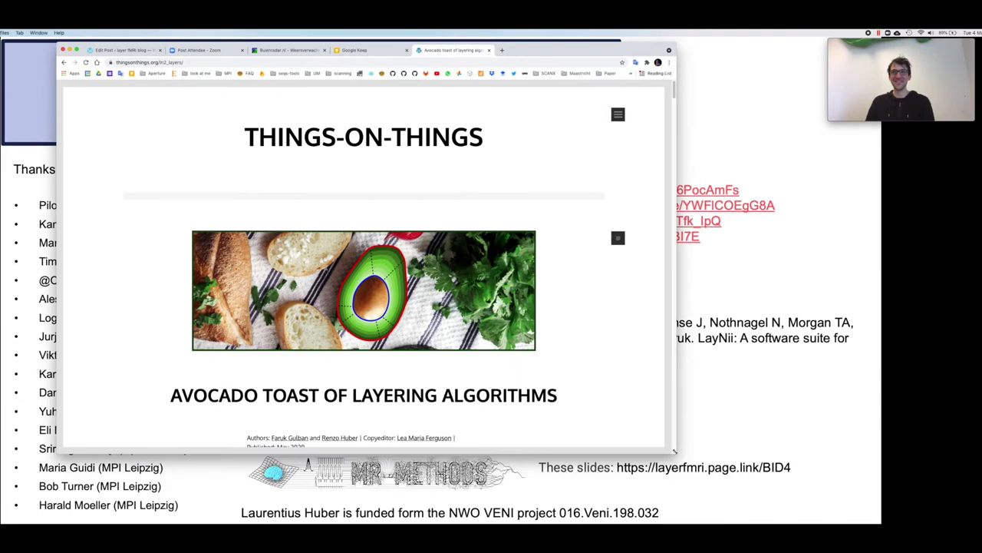
Read down through the Avocado Toast of Layering Algorithms post.
{"action": "left_click_drag", "start_coordinate": [674, 451], "coordinate": [738, 501]}
{"action": "scroll", "coordinate": [413, 286], "scroll_direction": "down", "scroll_amount": 10}
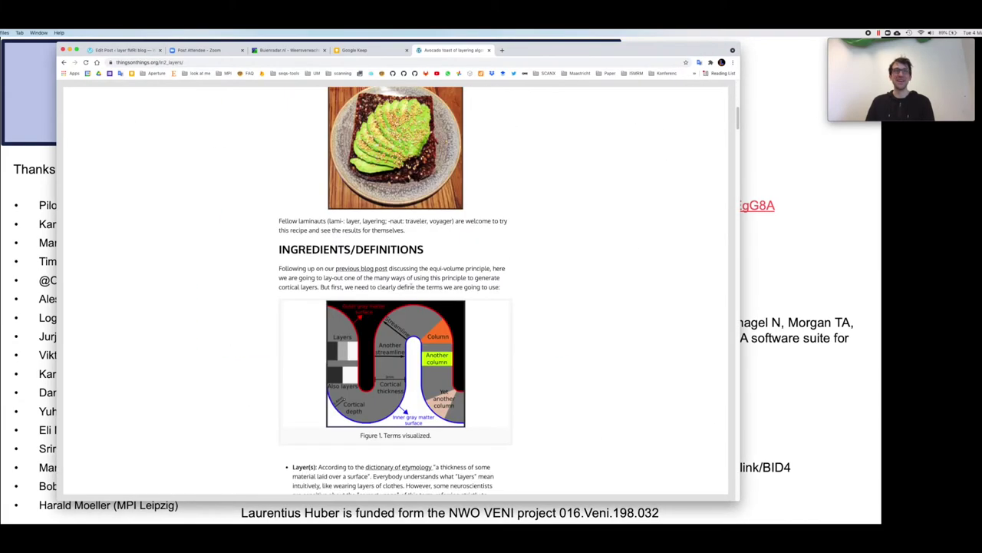
{"action": "scroll", "coordinate": [345, 373], "scroll_direction": "down", "scroll_amount": 15}
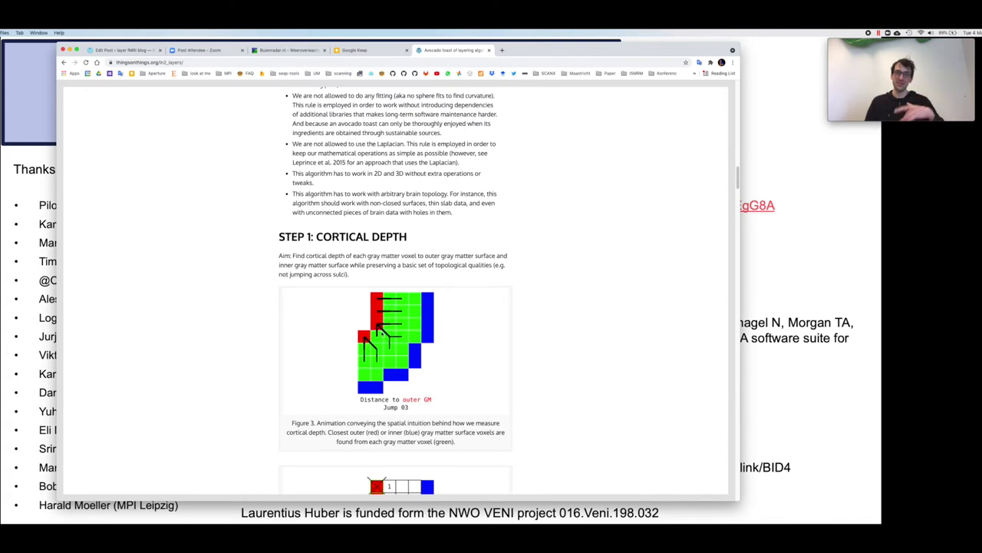
{"action": "scroll", "coordinate": [387, 349], "scroll_direction": "down", "scroll_amount": 1}
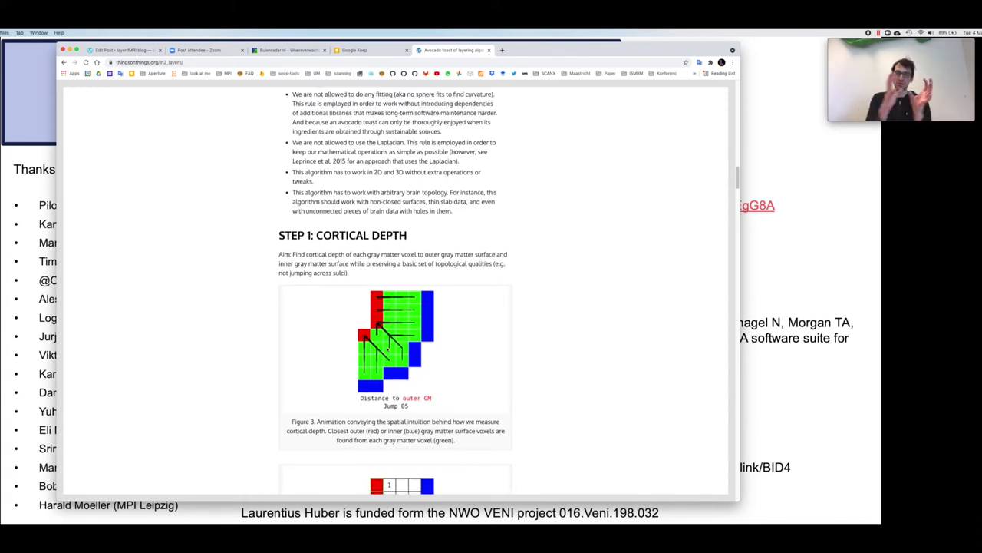
{"action": "scroll", "coordinate": [388, 349], "scroll_direction": "down", "scroll_amount": 10}
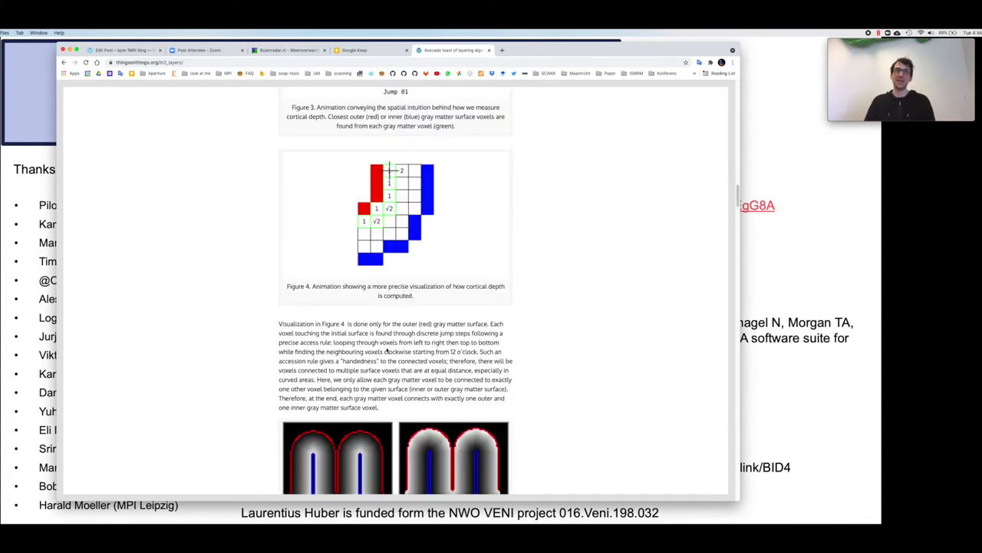
{"action": "scroll", "coordinate": [387, 349], "scroll_direction": "down", "scroll_amount": 5}
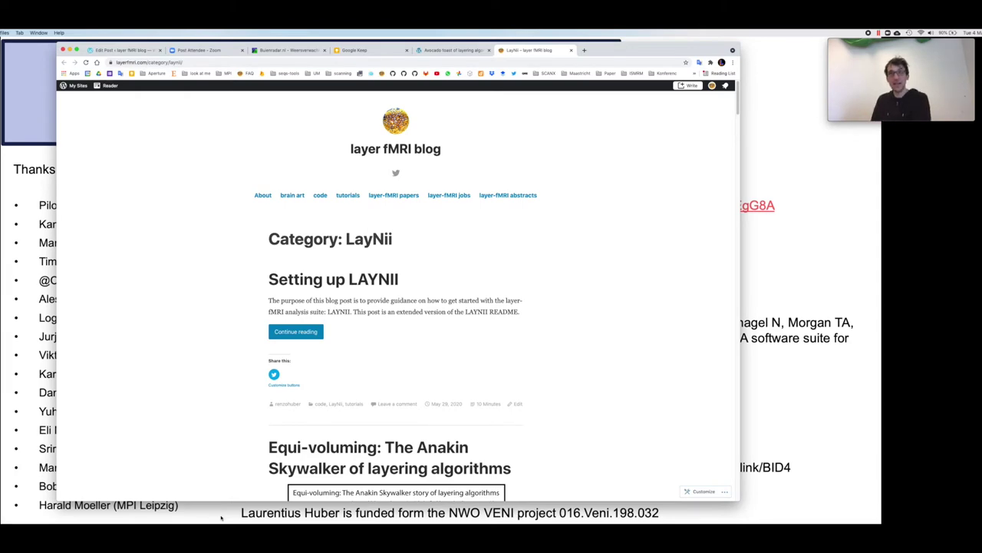
Browse the LayNii category page and open the Quality assurance measures post.
{"action": "scroll", "coordinate": [340, 281], "scroll_direction": "down", "scroll_amount": 5}
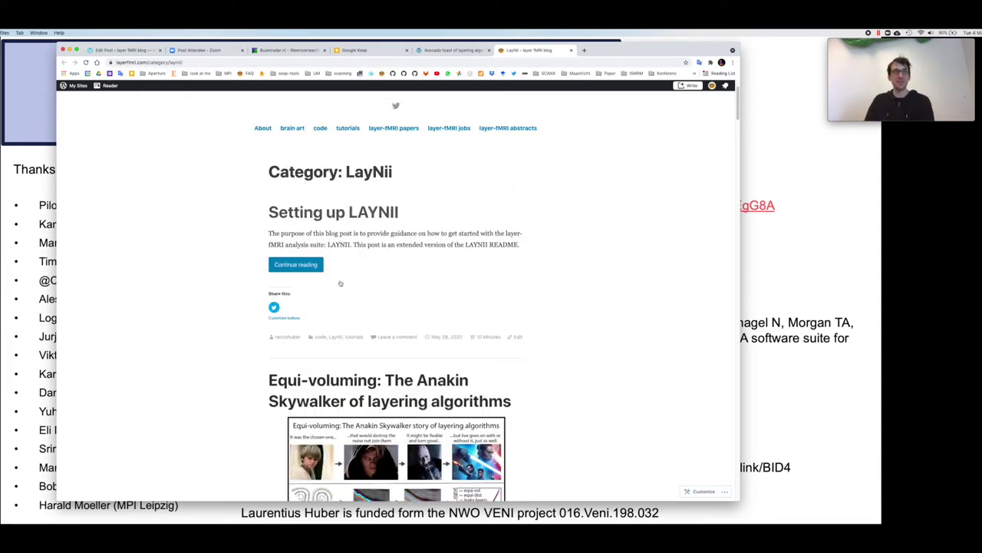
{"action": "scroll", "coordinate": [361, 246], "scroll_direction": "down", "scroll_amount": 11}
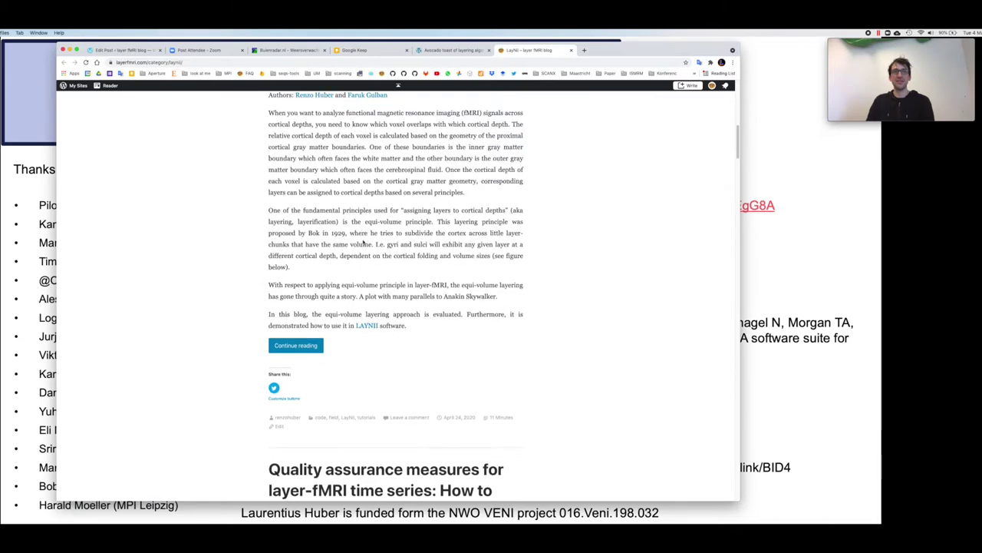
{"action": "scroll", "coordinate": [369, 277], "scroll_direction": "down", "scroll_amount": 1}
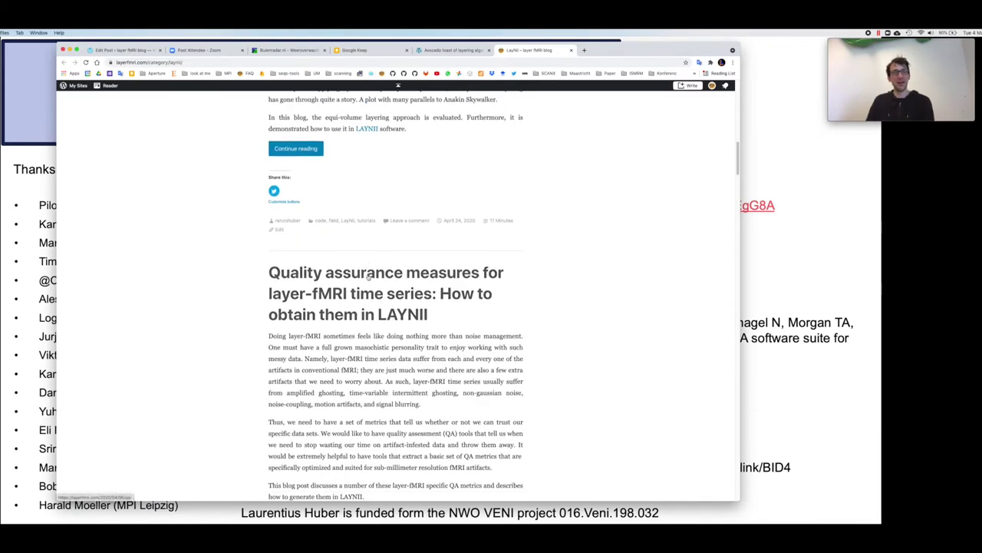
{"action": "scroll", "coordinate": [362, 295], "scroll_direction": "down", "scroll_amount": 1}
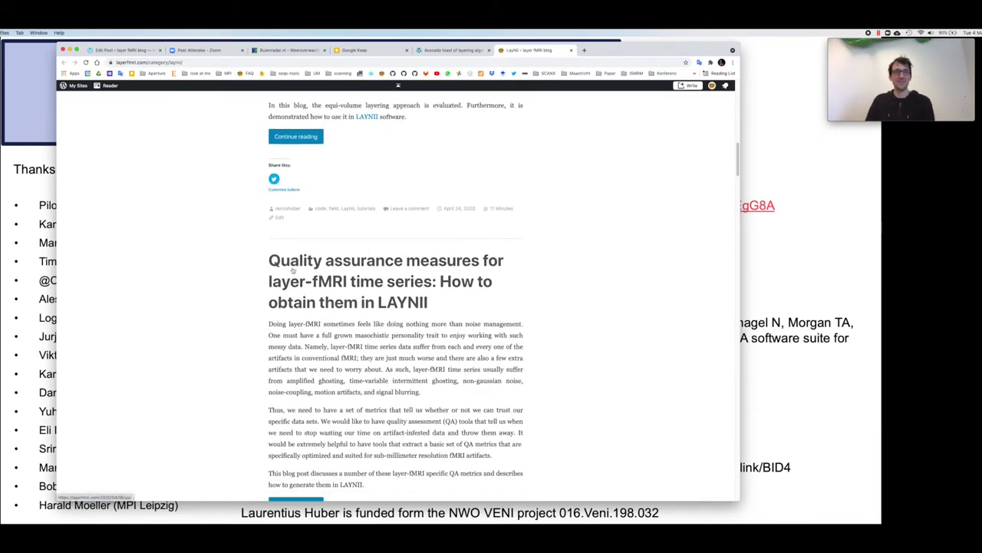
{"action": "scroll", "coordinate": [293, 270], "scroll_direction": "down", "scroll_amount": 8}
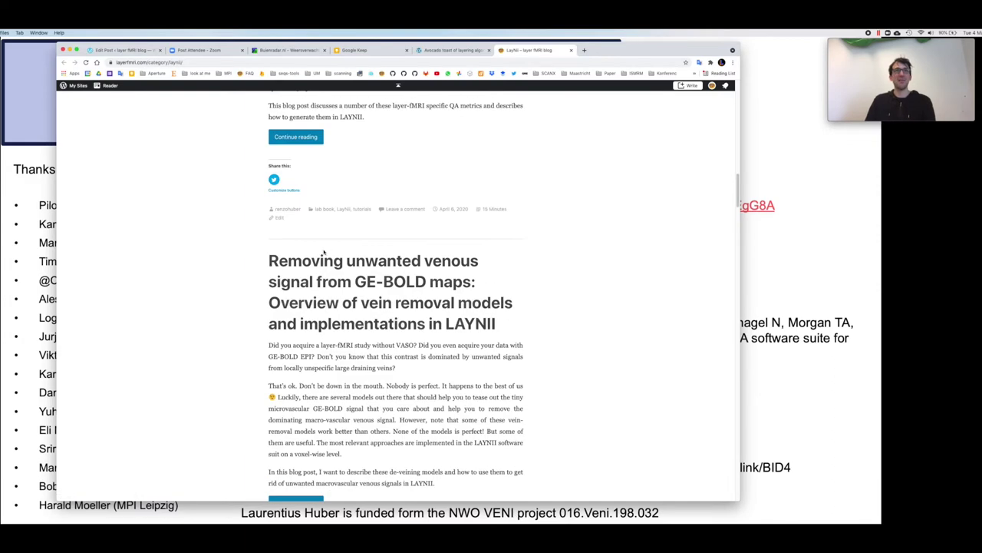
{"action": "scroll", "coordinate": [323, 252], "scroll_direction": "up", "scroll_amount": 7}
{"action": "left_click", "coordinate": [304, 213]}
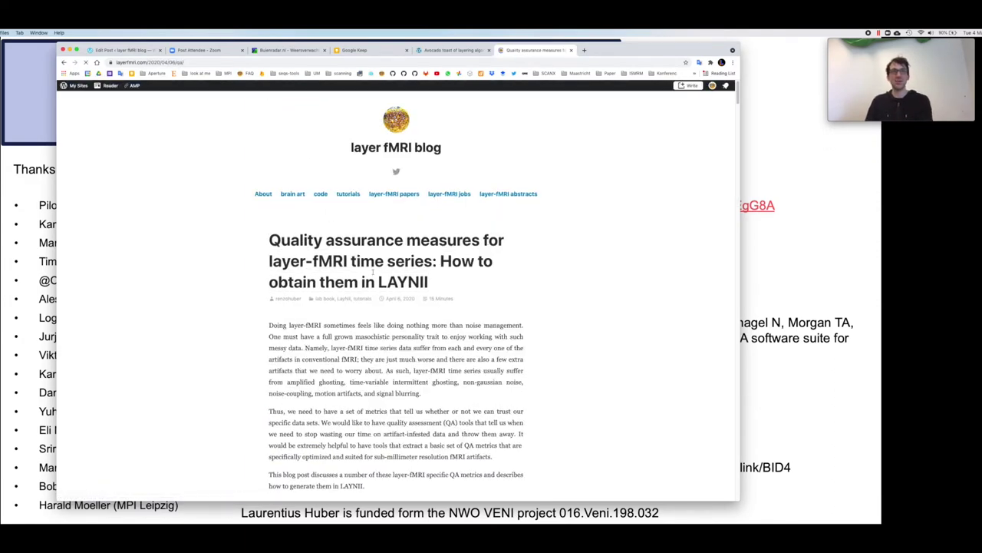
Enlarge the page text and read through the quality assurance measures post.
{"action": "key", "text": "super+equal"}
{"action": "key", "text": "super+equal"}
{"action": "key", "text": "super+equal"}
{"action": "scroll", "coordinate": [373, 275], "scroll_direction": "down", "scroll_amount": 10}
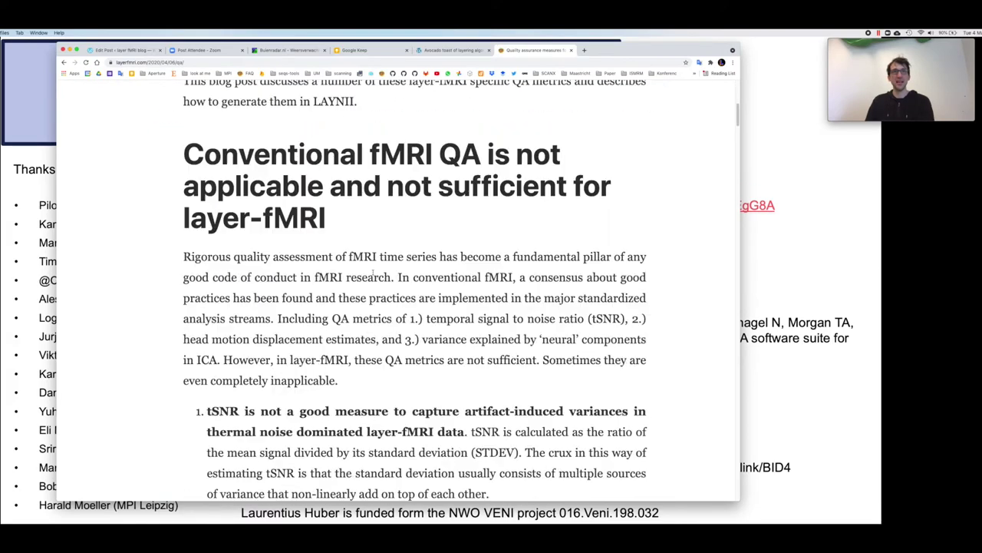
{"action": "scroll", "coordinate": [373, 274], "scroll_direction": "down", "scroll_amount": 10}
{"action": "scroll", "coordinate": [374, 277], "scroll_direction": "up", "scroll_amount": 5}
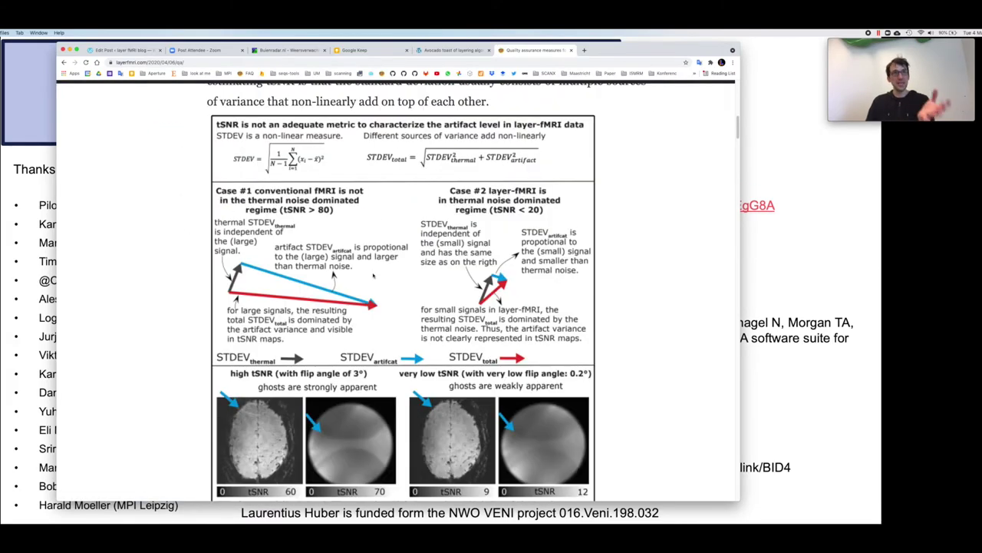
{"action": "scroll", "coordinate": [376, 276], "scroll_direction": "down", "scroll_amount": 10}
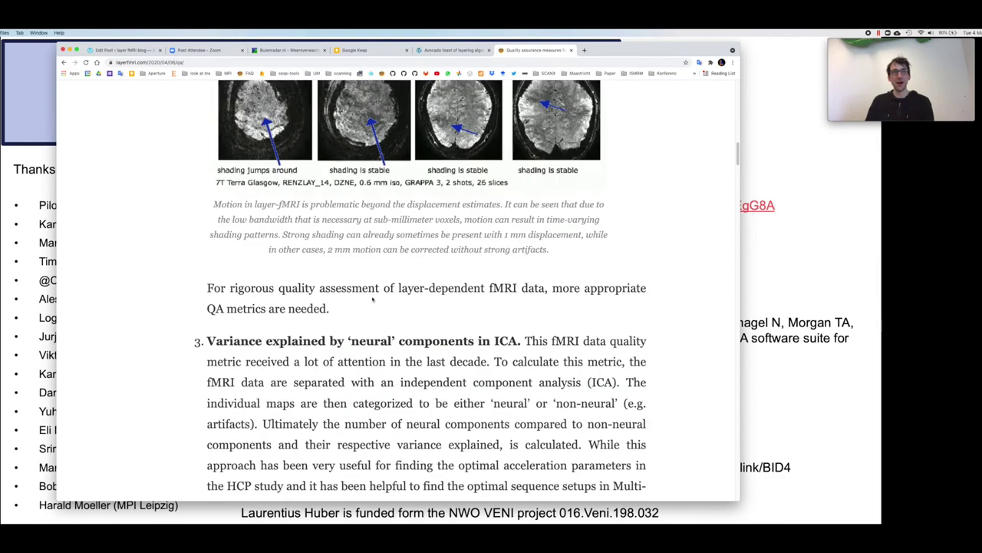
{"action": "scroll", "coordinate": [373, 300], "scroll_direction": "down", "scroll_amount": 15}
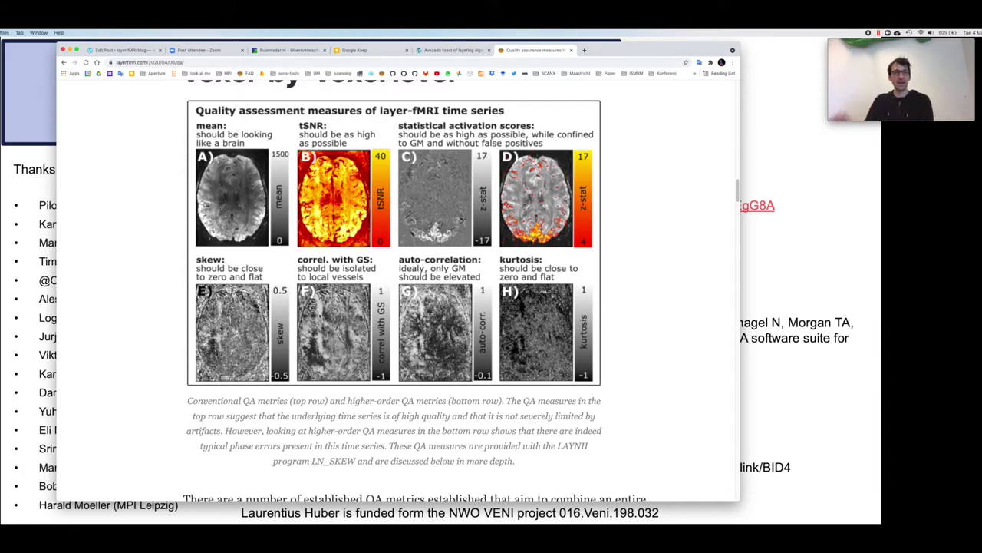
{"action": "scroll", "coordinate": [319, 315], "scroll_direction": "down", "scroll_amount": 10}
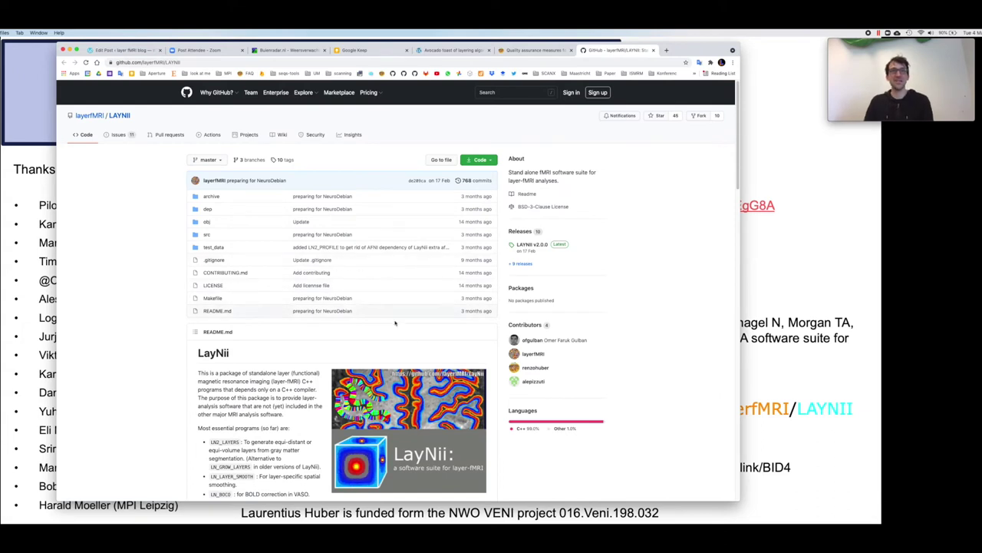
Review the LAYNII repository's closed and open issues.
{"action": "left_click", "coordinate": [123, 135]}
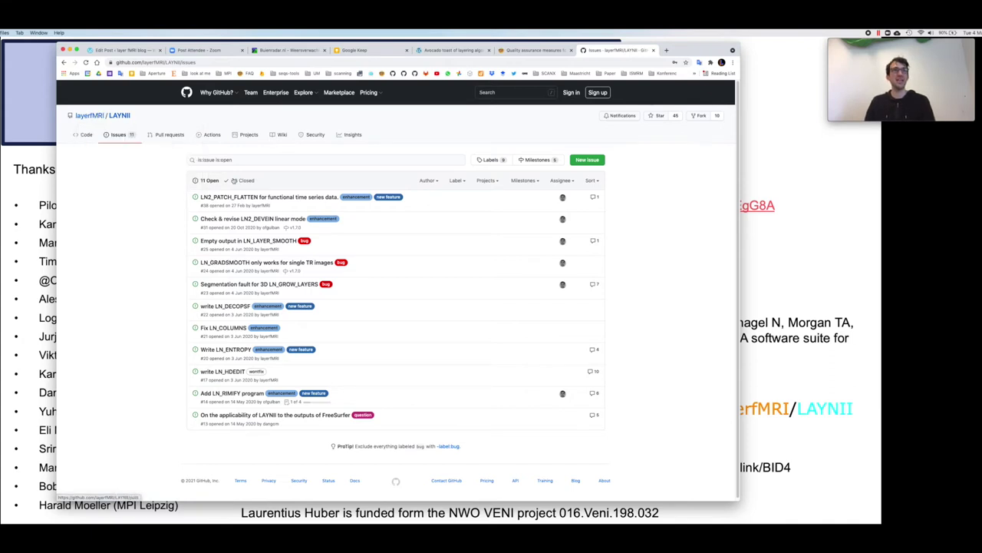
{"action": "left_click", "coordinate": [240, 181]}
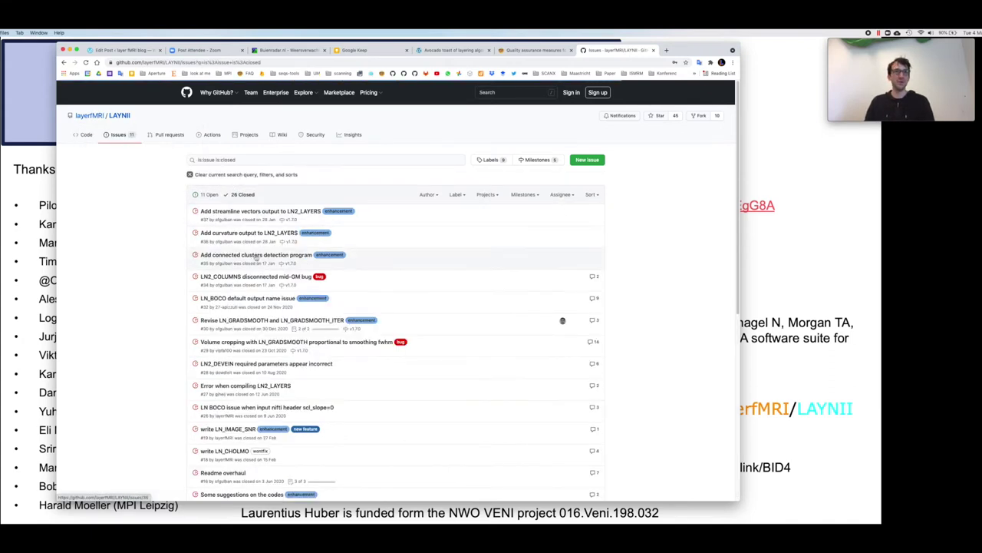
{"action": "left_click", "coordinate": [208, 194]}
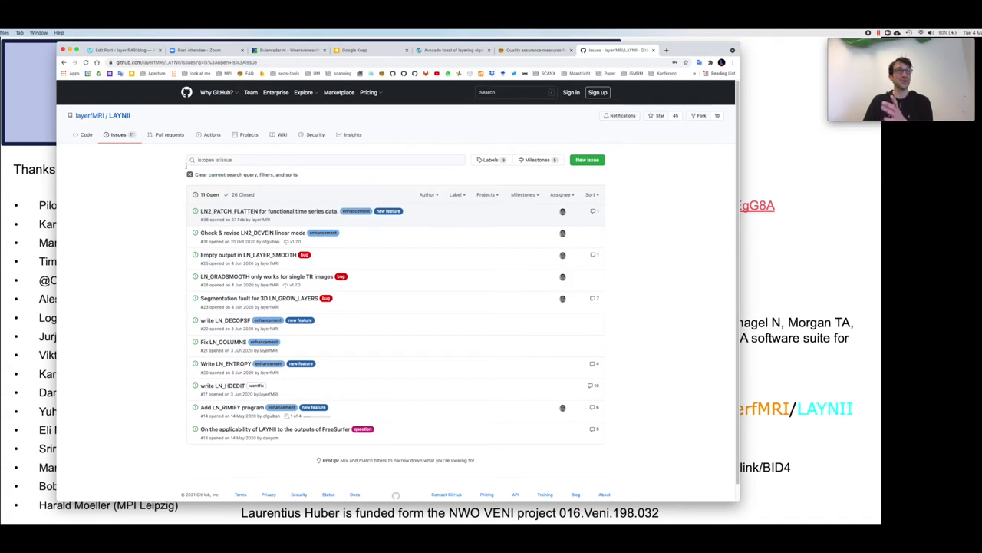
Visit the layerfMRI profile, return to LAYNII, and follow the Installation section's setup link.
{"action": "left_click", "coordinate": [90, 116]}
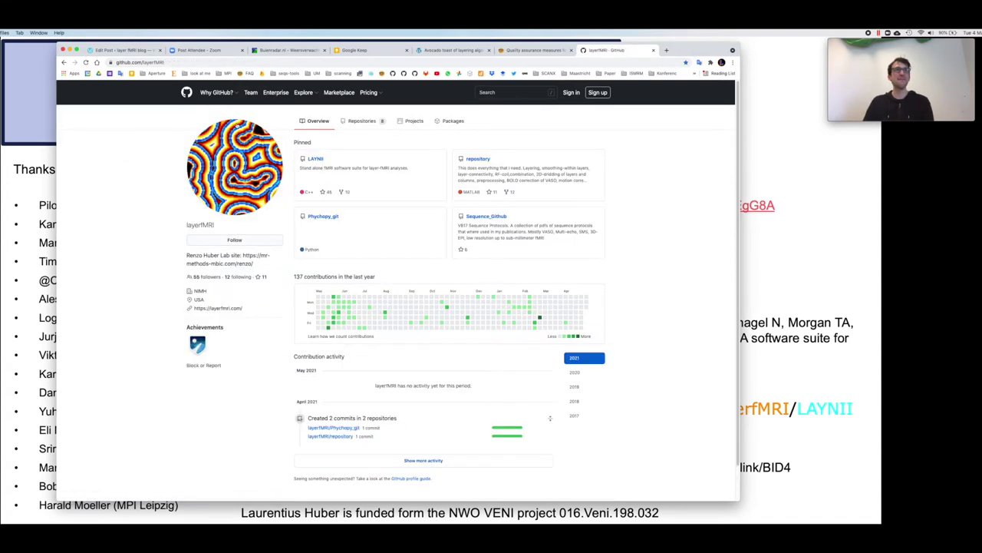
{"action": "left_click", "coordinate": [314, 158]}
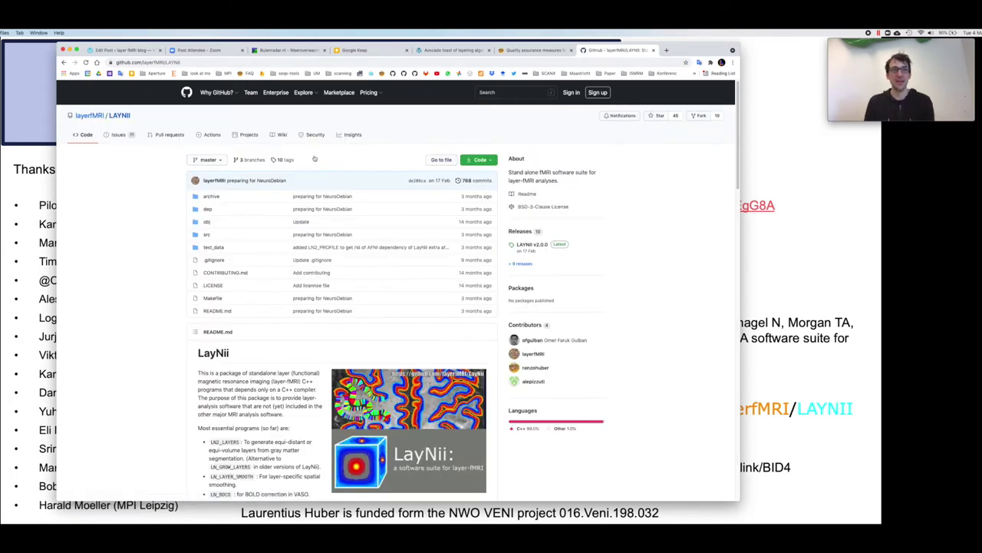
{"action": "scroll", "coordinate": [281, 351], "scroll_direction": "down", "scroll_amount": 5}
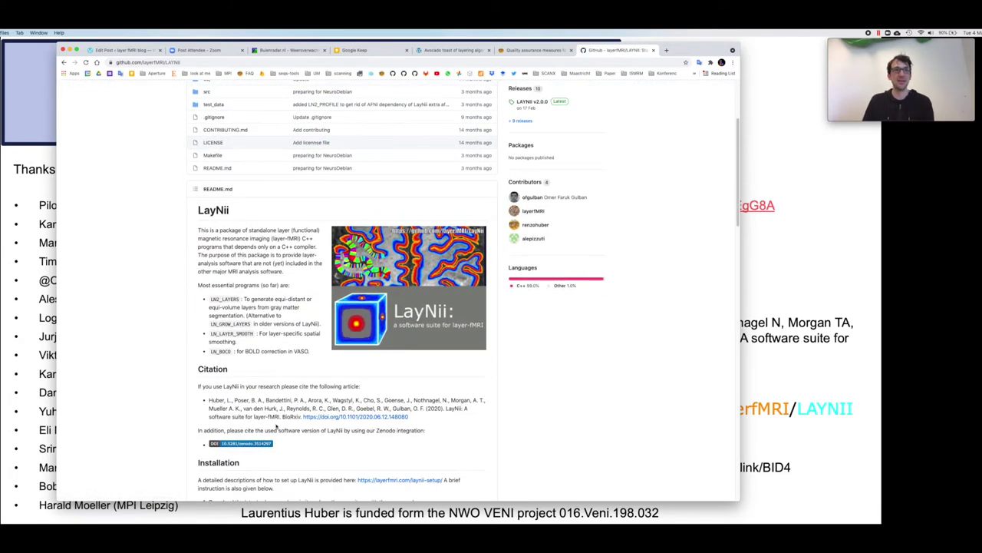
{"action": "scroll", "coordinate": [430, 430], "scroll_direction": "down", "scroll_amount": 2}
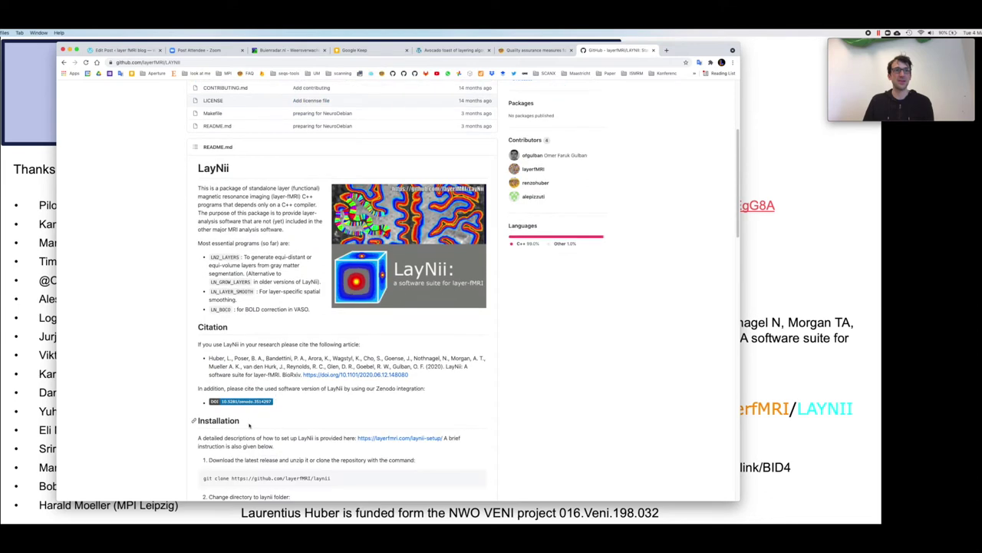
{"action": "left_click", "coordinate": [376, 437]}
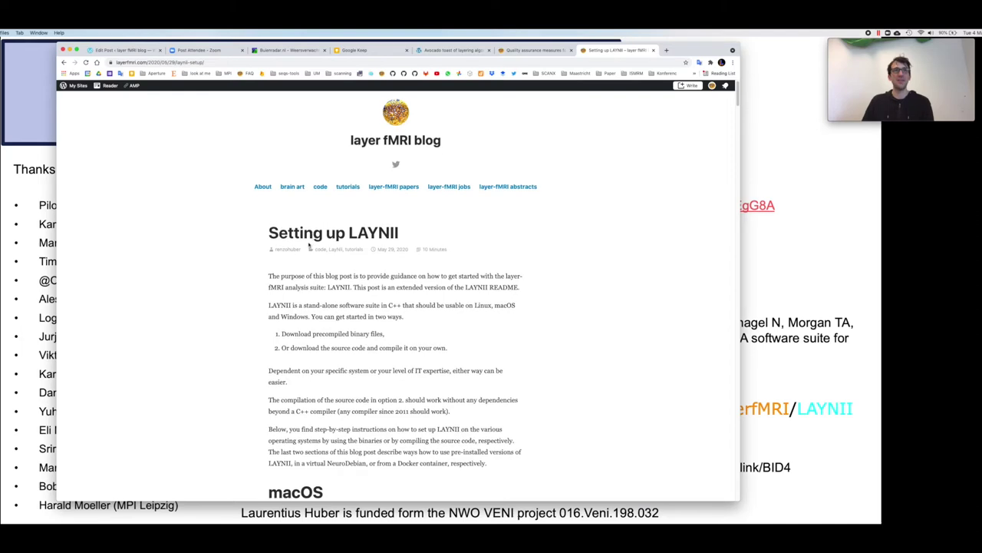
Scroll into Setting up LAYNII and highlight the macOS and pre-compiled binaries headings.
{"action": "scroll", "coordinate": [307, 242], "scroll_direction": "down", "scroll_amount": 4}
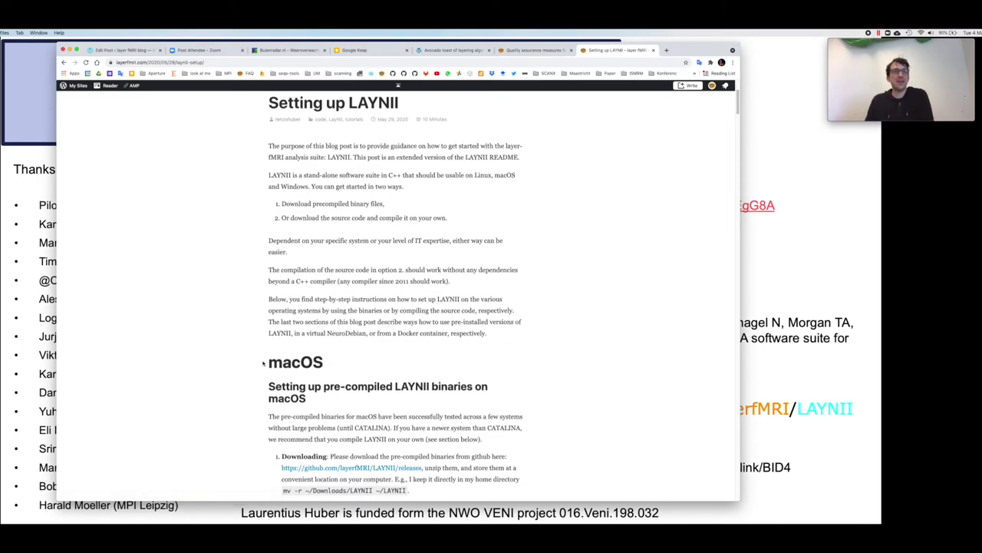
{"action": "scroll", "coordinate": [280, 365], "scroll_direction": "down", "scroll_amount": 5}
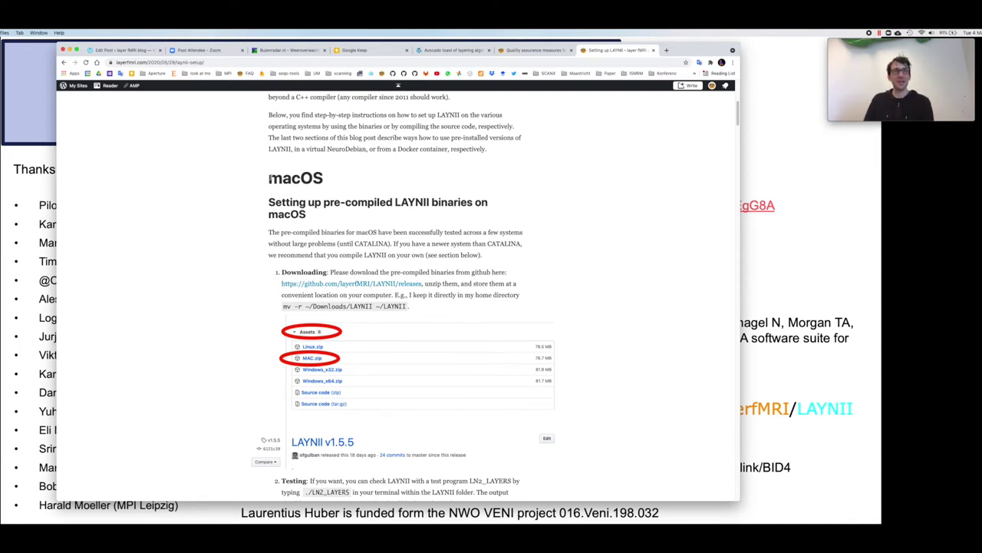
{"action": "left_click_drag", "start_coordinate": [269, 178], "coordinate": [326, 178]}
{"action": "left_click_drag", "start_coordinate": [329, 217], "coordinate": [241, 198]}
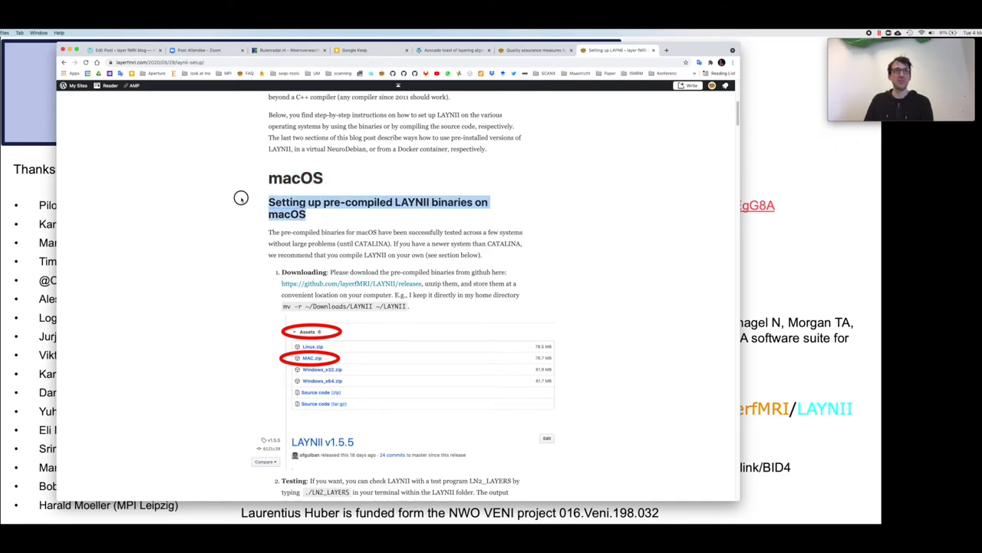
Scroll on to the Linux setup section, then switch back to the slides.
{"action": "scroll", "coordinate": [291, 233], "scroll_direction": "down", "scroll_amount": 15}
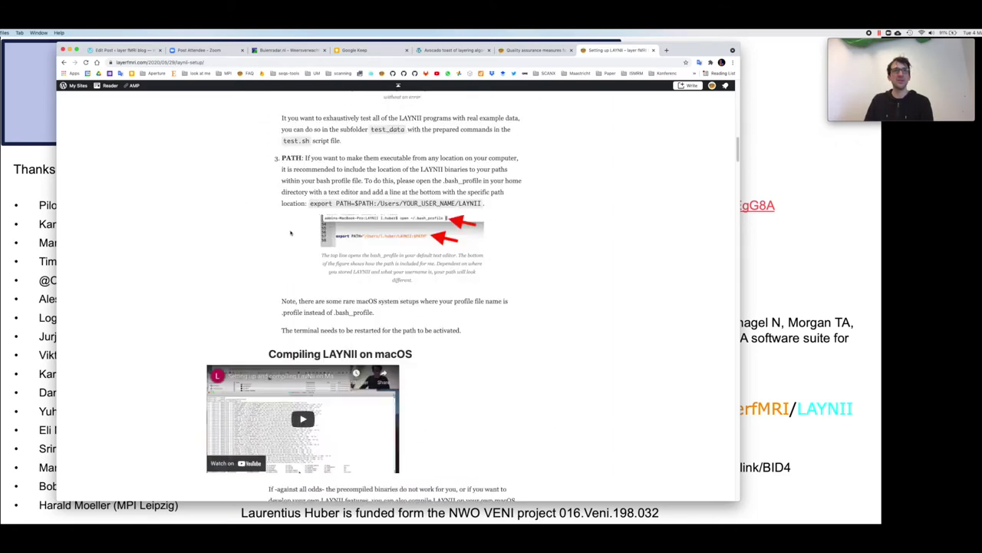
{"action": "scroll", "coordinate": [354, 425], "scroll_direction": "down", "scroll_amount": 3}
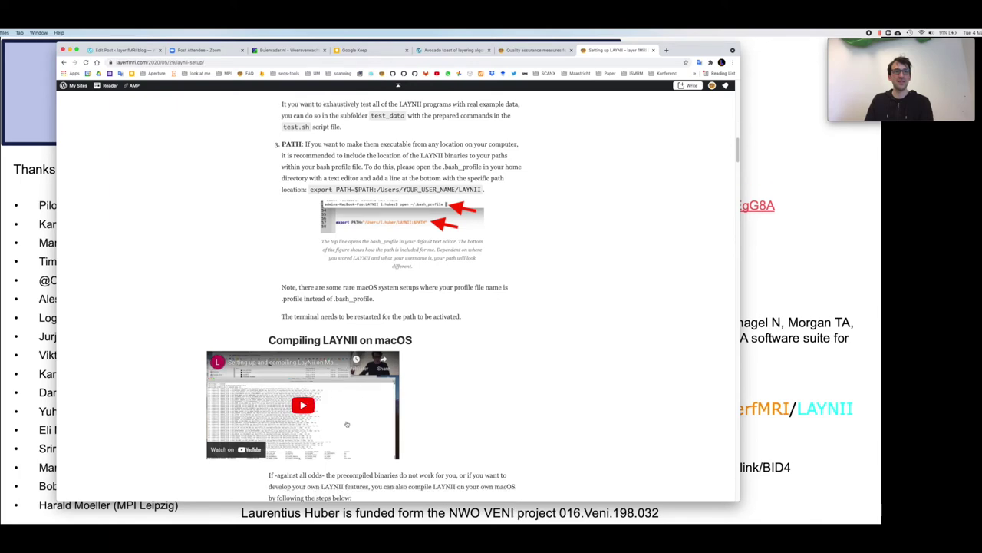
{"action": "scroll", "coordinate": [335, 380], "scroll_direction": "down", "scroll_amount": 10}
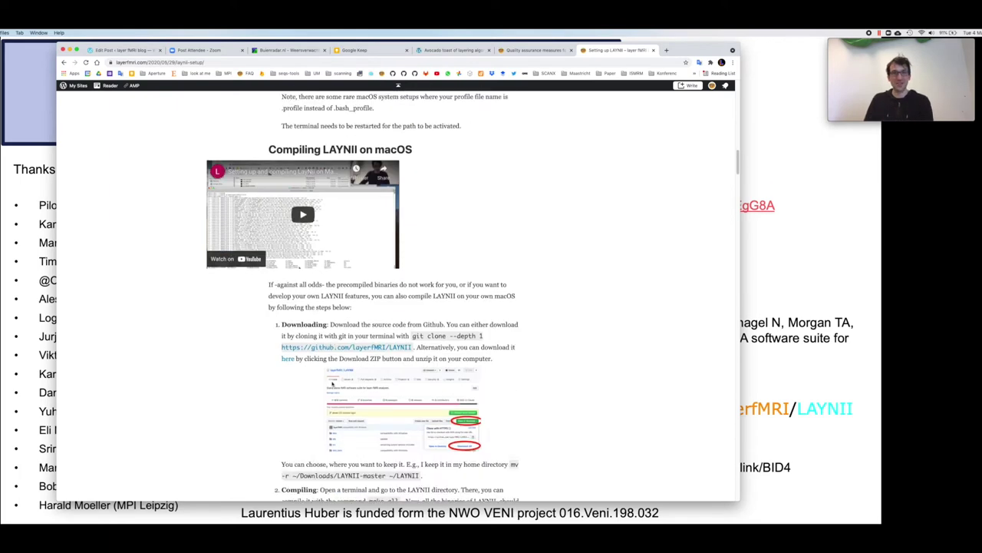
{"action": "scroll", "coordinate": [330, 383], "scroll_direction": "down", "scroll_amount": 10}
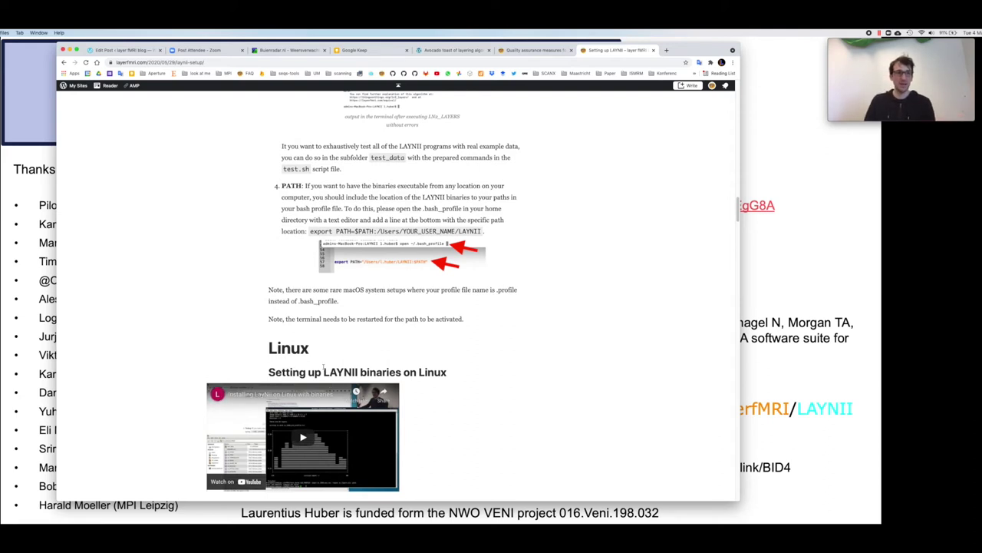
{"action": "key", "text": "super+Tab"}
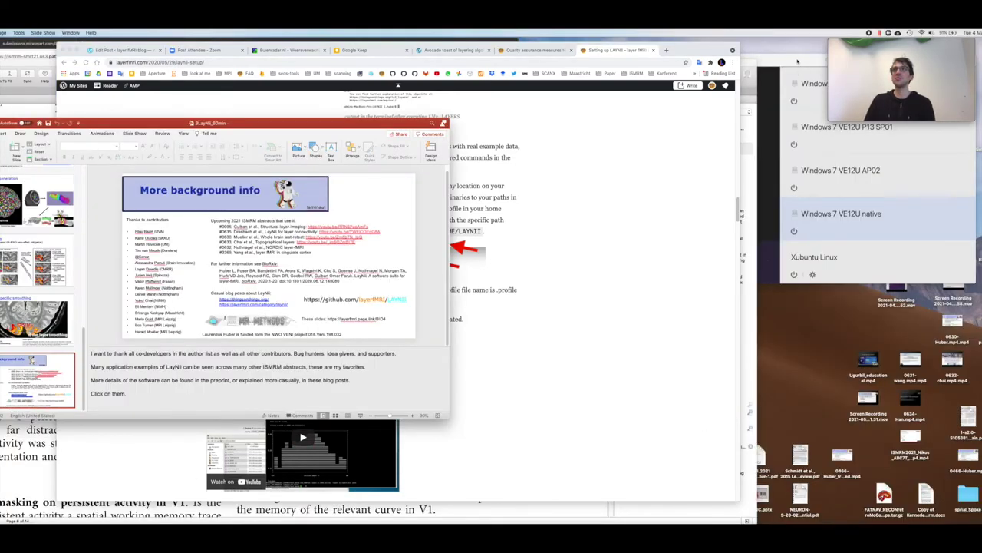
Launch the Xubuntu Linux VM from Parallels and stretch its window to fill the screen.
{"action": "left_click", "coordinate": [796, 61]}
{"action": "left_click", "coordinate": [744, 261]}
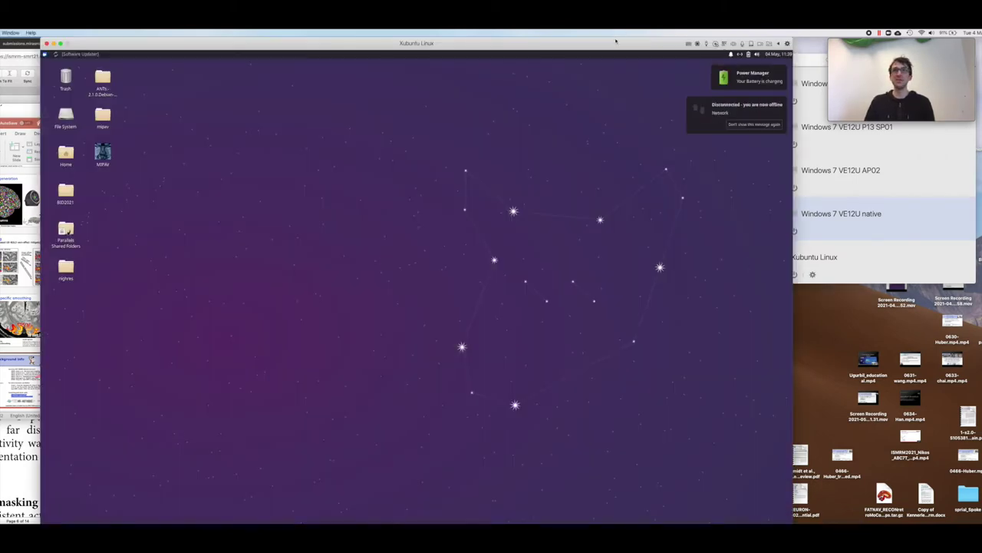
{"action": "left_click_drag", "start_coordinate": [615, 42], "coordinate": [578, 33]}
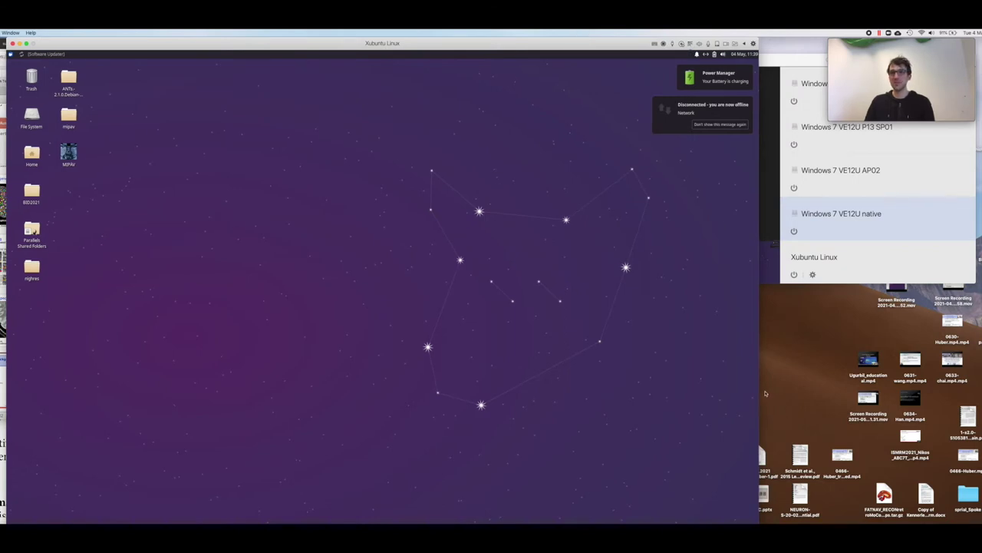
{"action": "left_click_drag", "start_coordinate": [759, 389], "coordinate": [977, 384]}
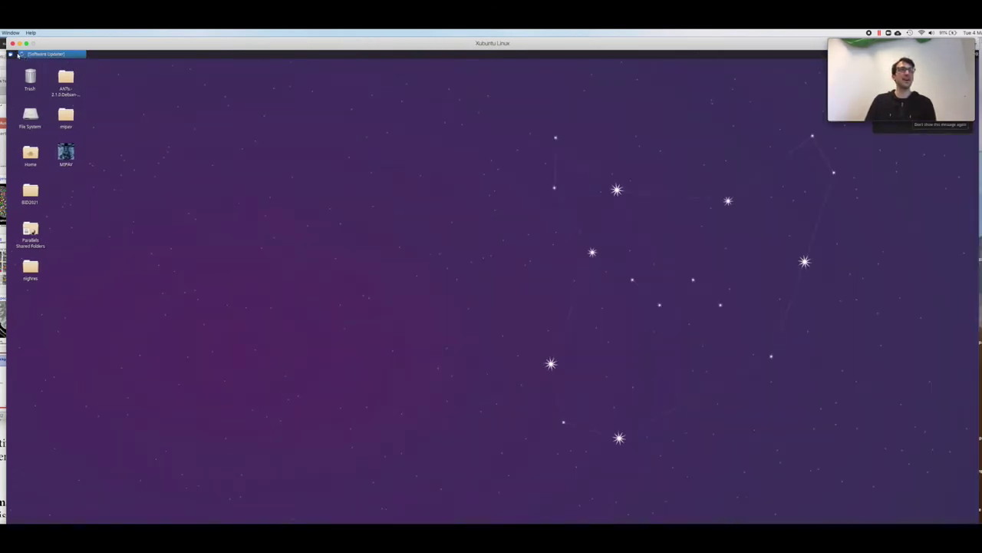
Launch Firefox from the Xubuntu menu and search the web for 'laynii setup'.
{"action": "left_click", "coordinate": [12, 55]}
{"action": "left_click", "coordinate": [79, 76]}
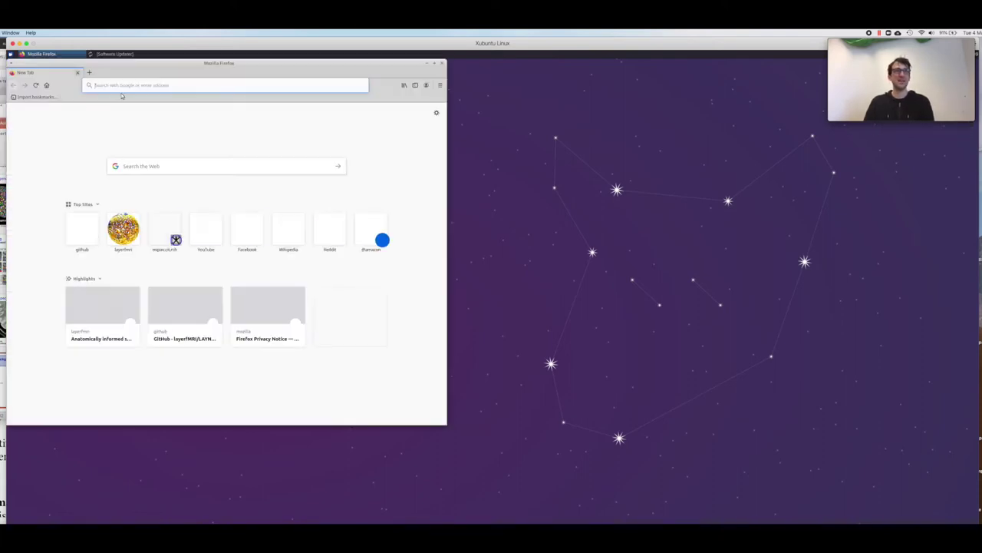
{"action": "left_click", "coordinate": [122, 85]}
{"action": "type", "text": "la"}
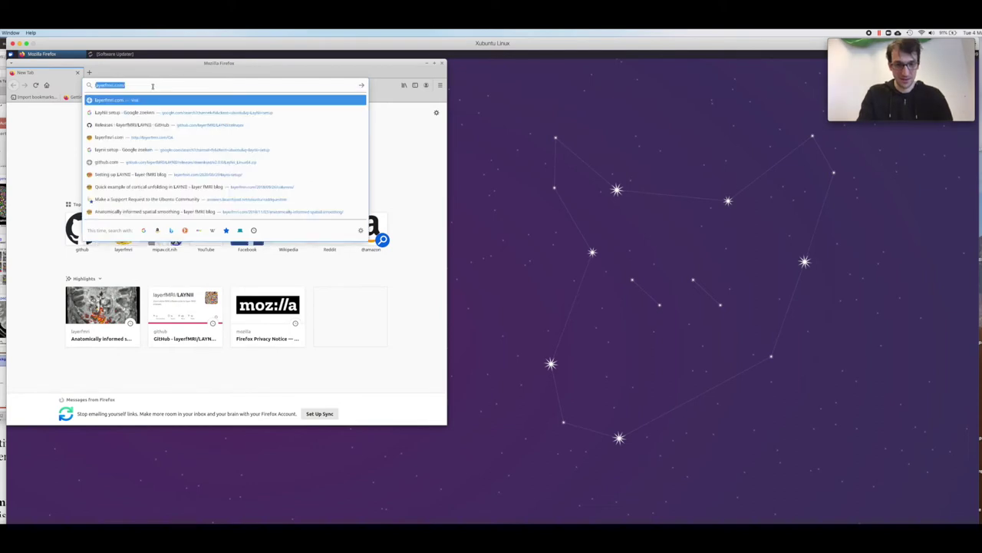
{"action": "type", "text": "ynii"}
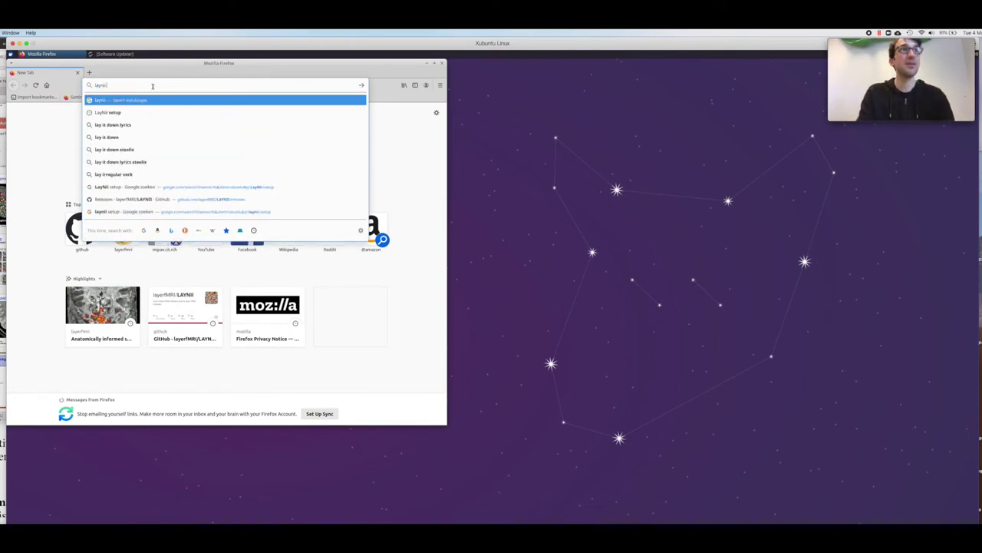
{"action": "type", "text": " set"}
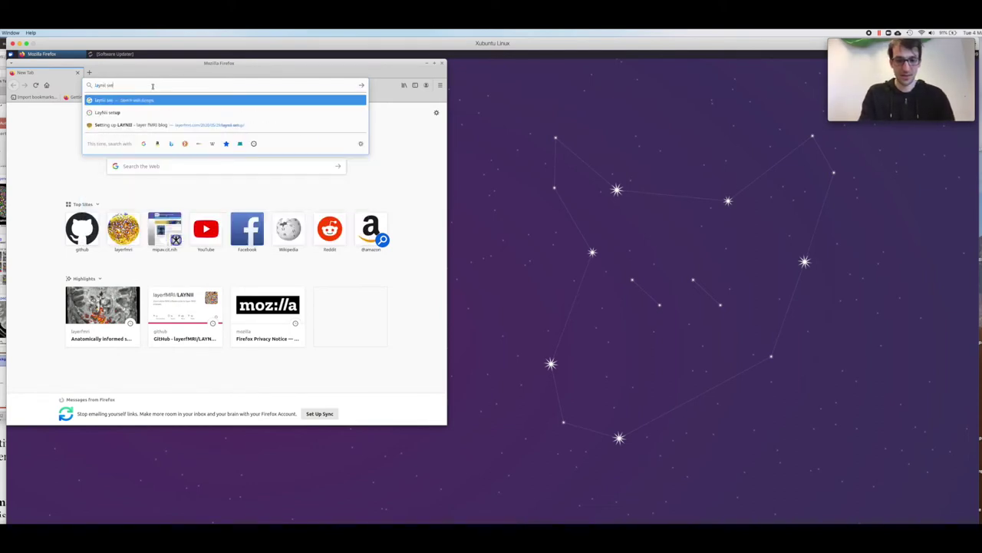
{"action": "type", "text": "up"}
{"action": "key", "text": "Return"}
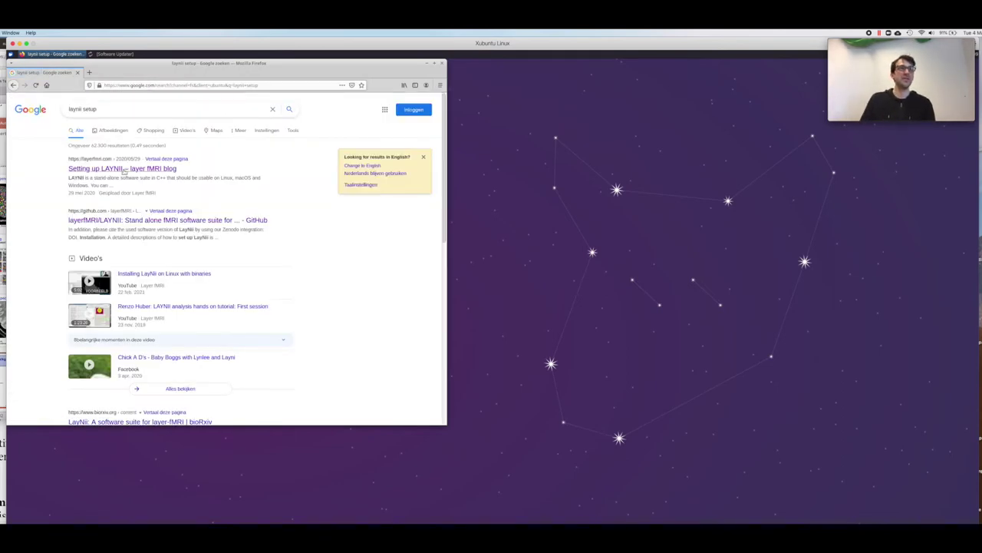
Open the Setting up LAYNII blog post and follow its GitHub releases link.
{"action": "left_click", "coordinate": [104, 169]}
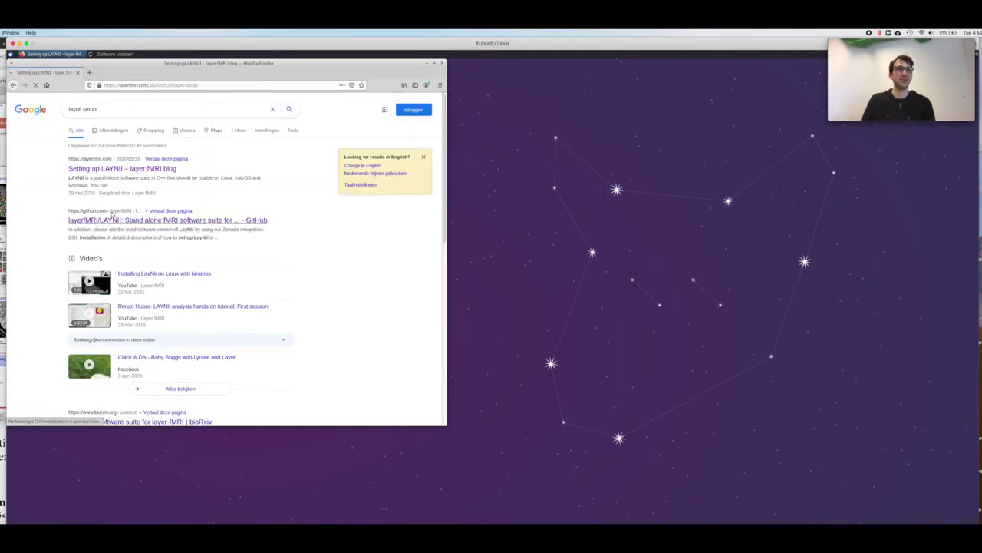
{"action": "scroll", "coordinate": [151, 257], "scroll_direction": "down", "scroll_amount": 10}
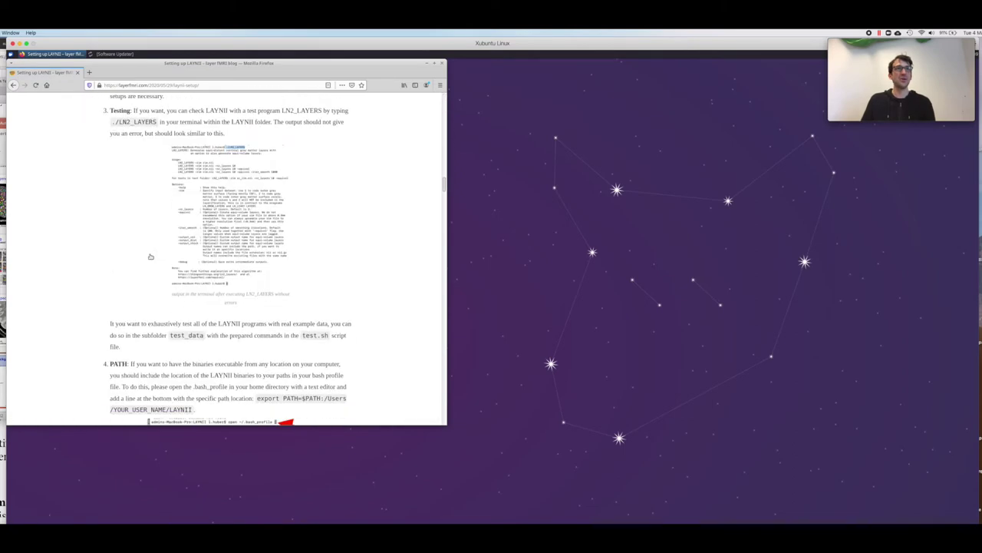
{"action": "scroll", "coordinate": [151, 256], "scroll_direction": "down", "scroll_amount": 6}
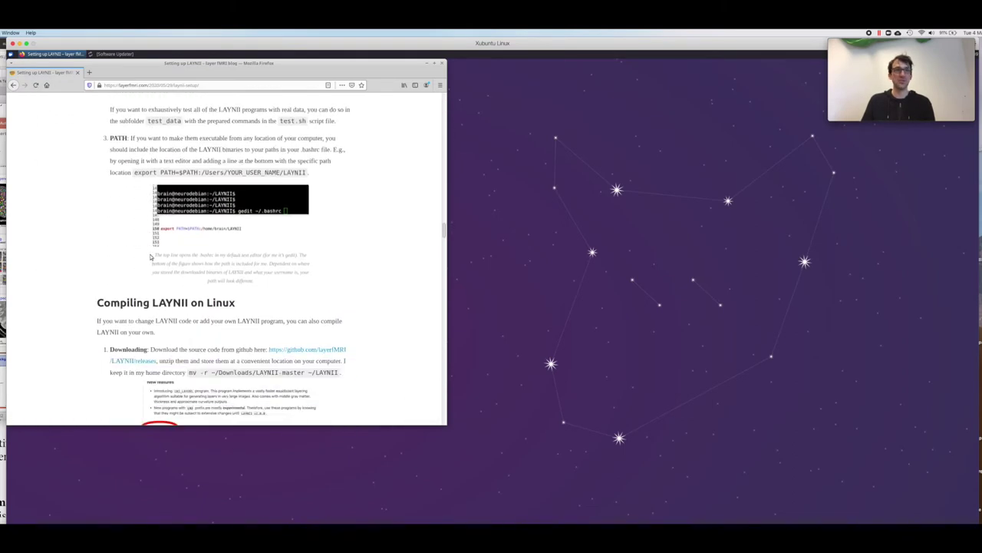
{"action": "scroll", "coordinate": [114, 228], "scroll_direction": "up", "scroll_amount": 10}
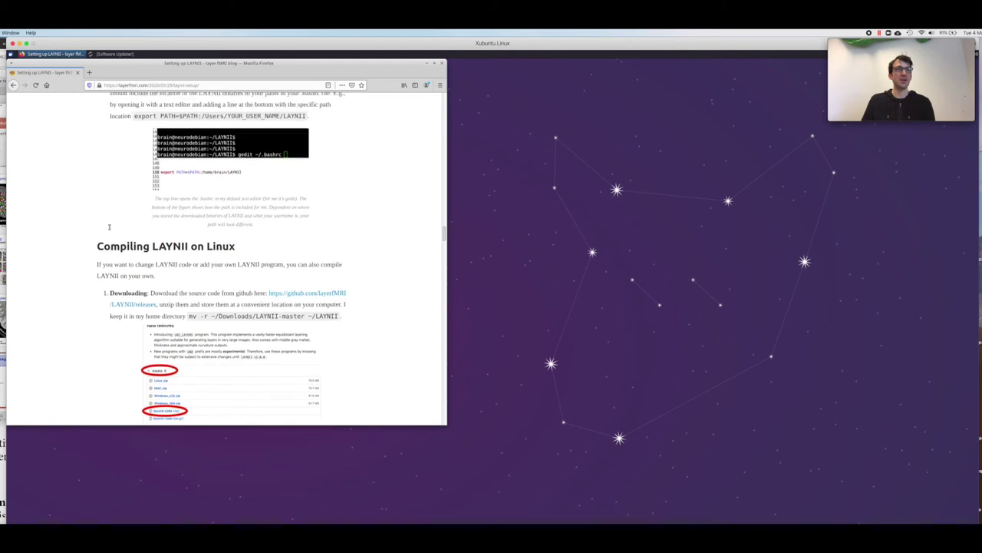
{"action": "scroll", "coordinate": [110, 227], "scroll_direction": "up", "scroll_amount": 1}
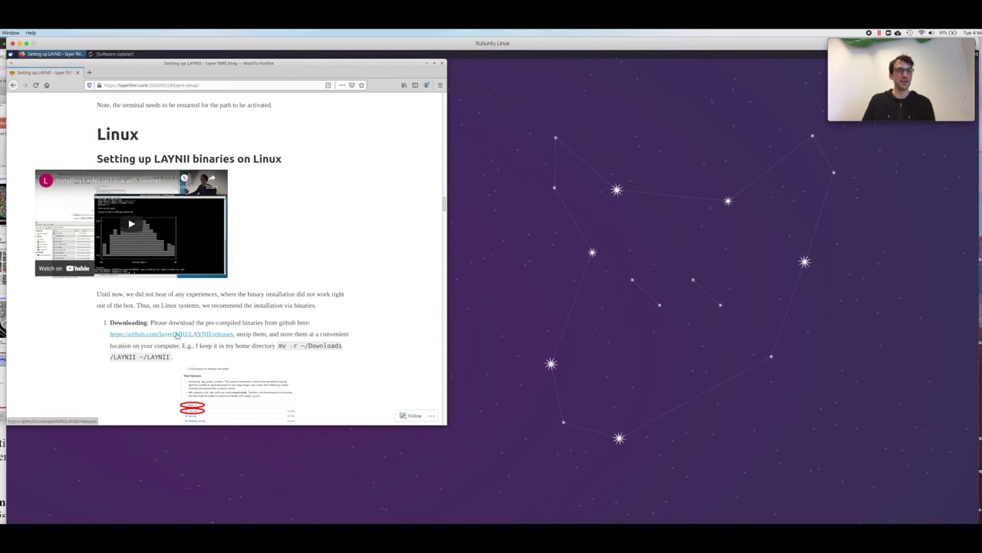
{"action": "left_click", "coordinate": [177, 334]}
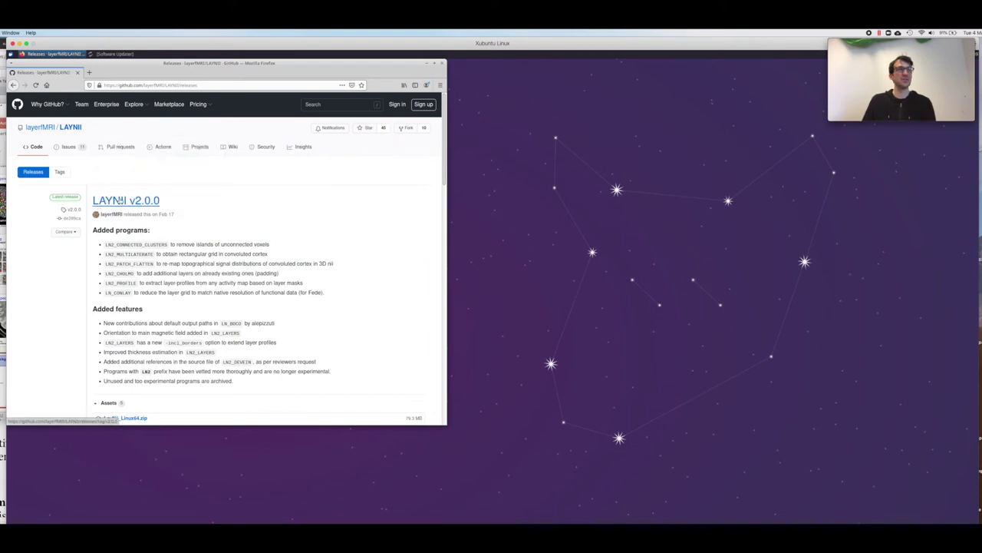
Download LayNii_Linux64.zip from the v2.0.0 assets and open it in Engrampa Archive Manager.
{"action": "scroll", "coordinate": [119, 201], "scroll_direction": "down", "scroll_amount": 5}
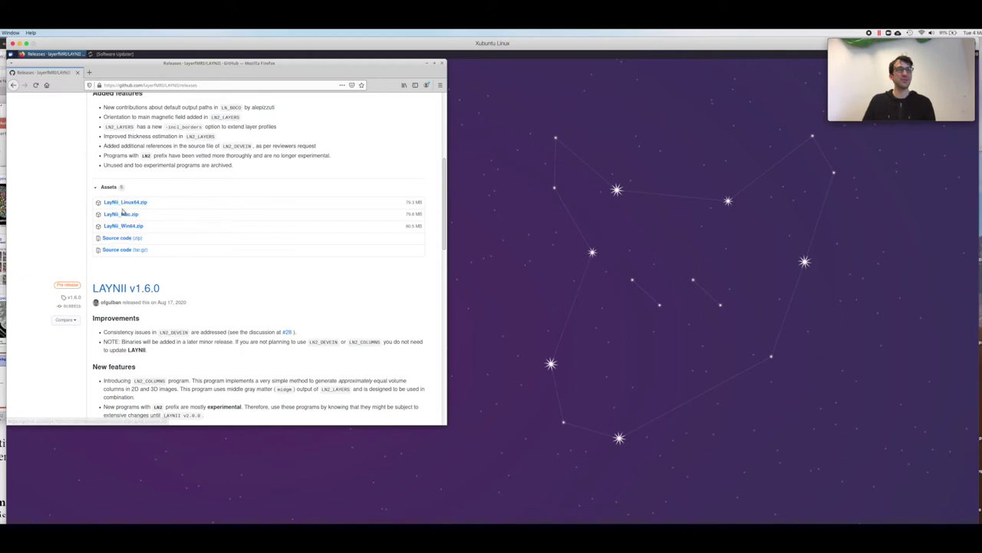
{"action": "left_click", "coordinate": [122, 204]}
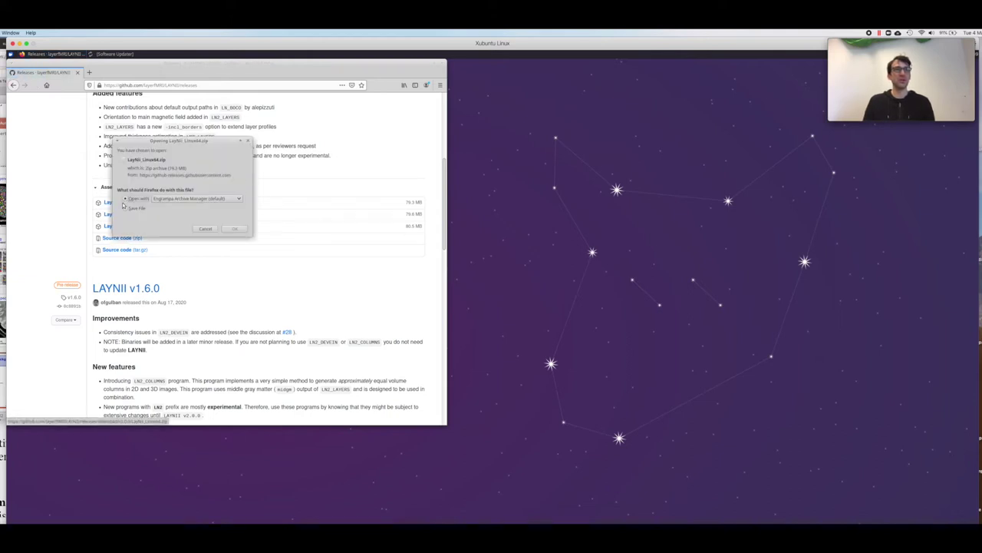
{"action": "left_click", "coordinate": [235, 229]}
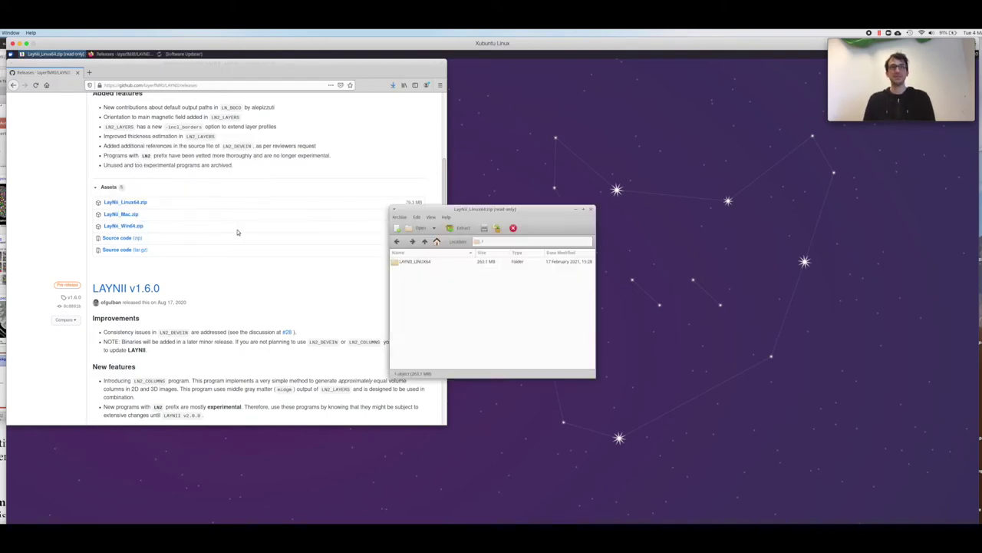
Extract the LAYNII_LINUX64 folder from the zip onto the Desktop and close Engrampa.
{"action": "left_click", "coordinate": [415, 261]}
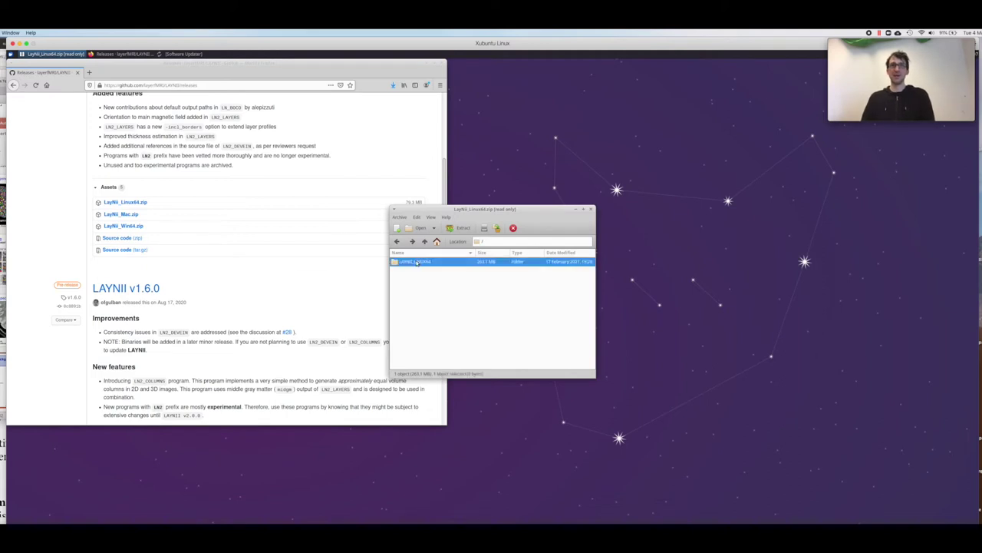
{"action": "left_click", "coordinate": [459, 229]}
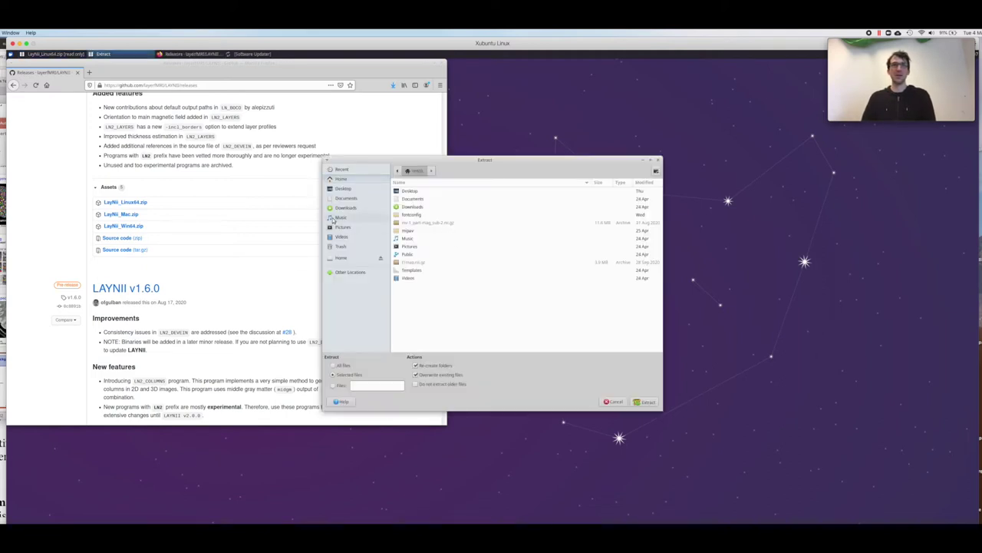
{"action": "left_click", "coordinate": [343, 189]}
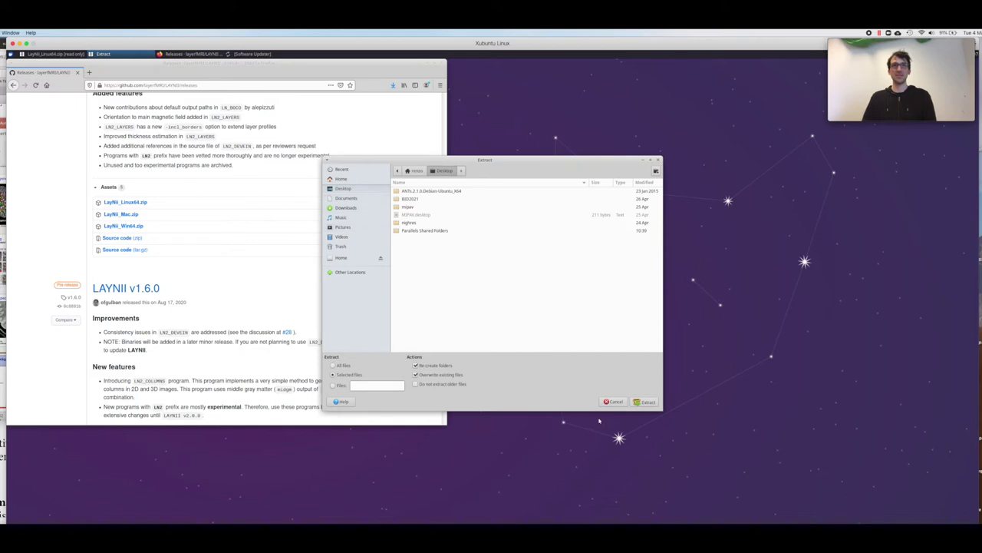
{"action": "left_click", "coordinate": [645, 402]}
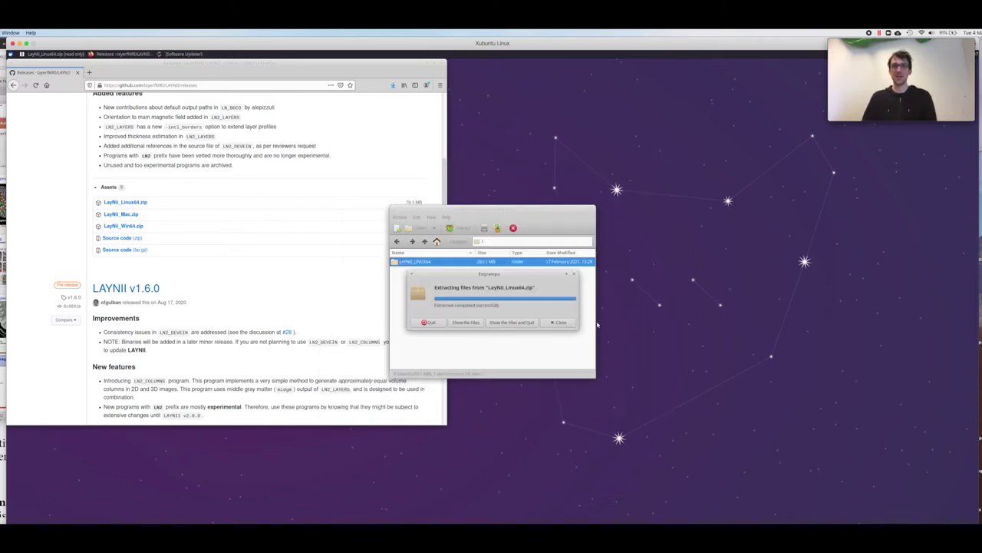
{"action": "left_click", "coordinate": [560, 322]}
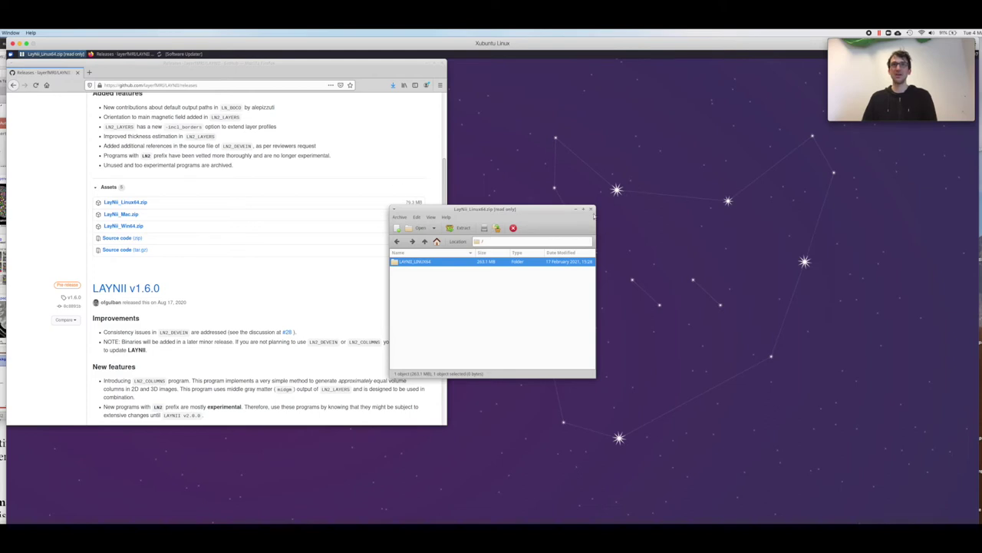
{"action": "left_click", "coordinate": [591, 210]}
Open the LAYNII_LINUX64 Desktop folder in Thunar and start a terminal inside it.
{"action": "left_click", "coordinate": [427, 66]}
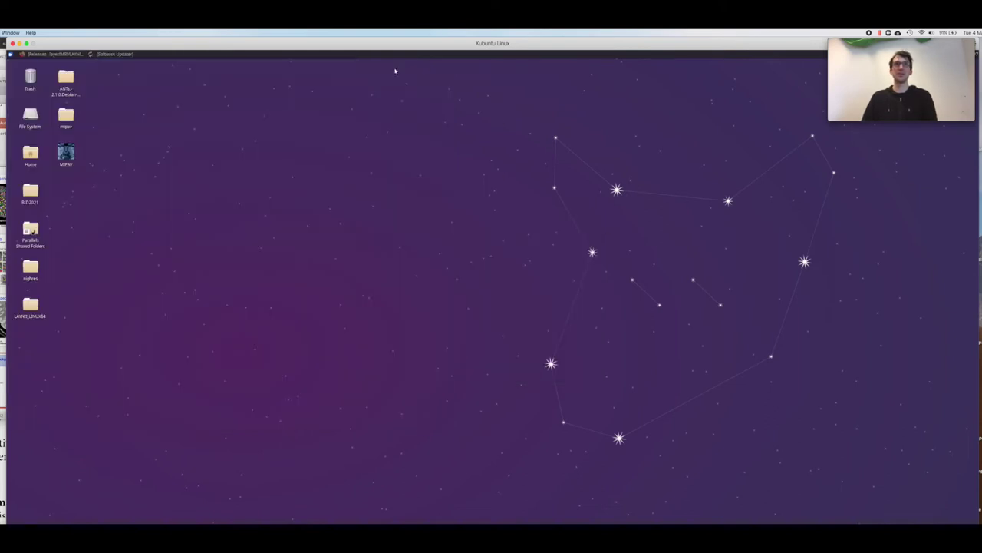
{"action": "double_click", "coordinate": [32, 304]}
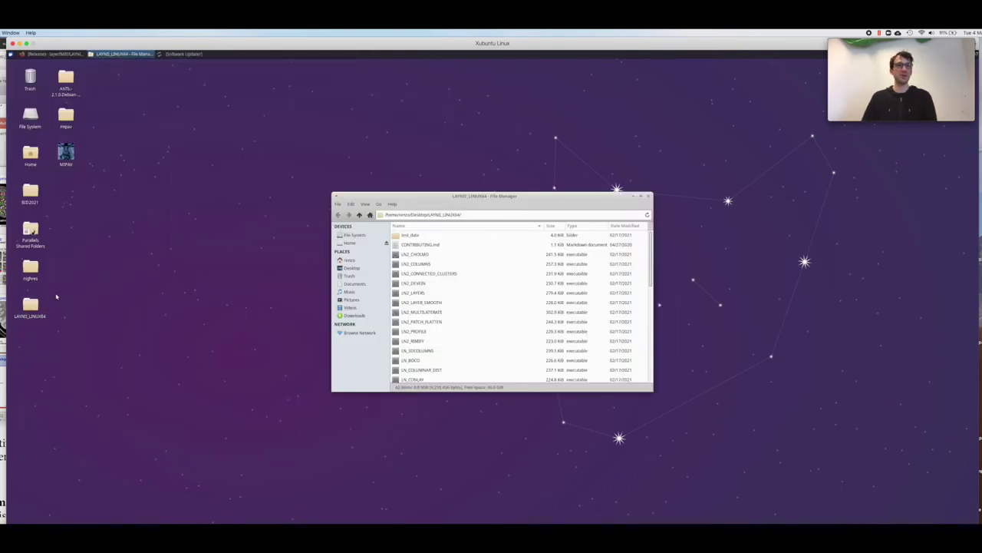
{"action": "left_click_drag", "start_coordinate": [387, 201], "coordinate": [180, 77]}
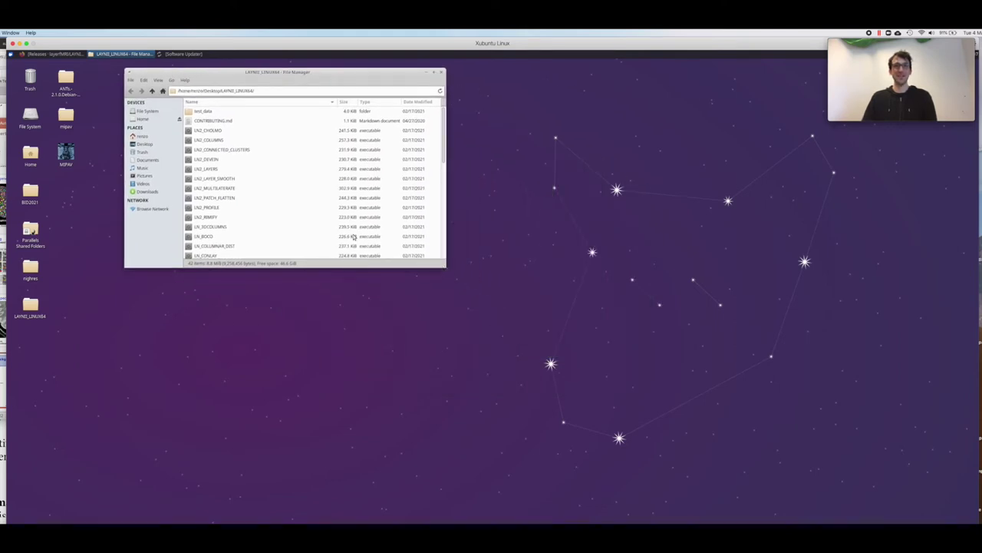
{"action": "right_click", "coordinate": [335, 228]}
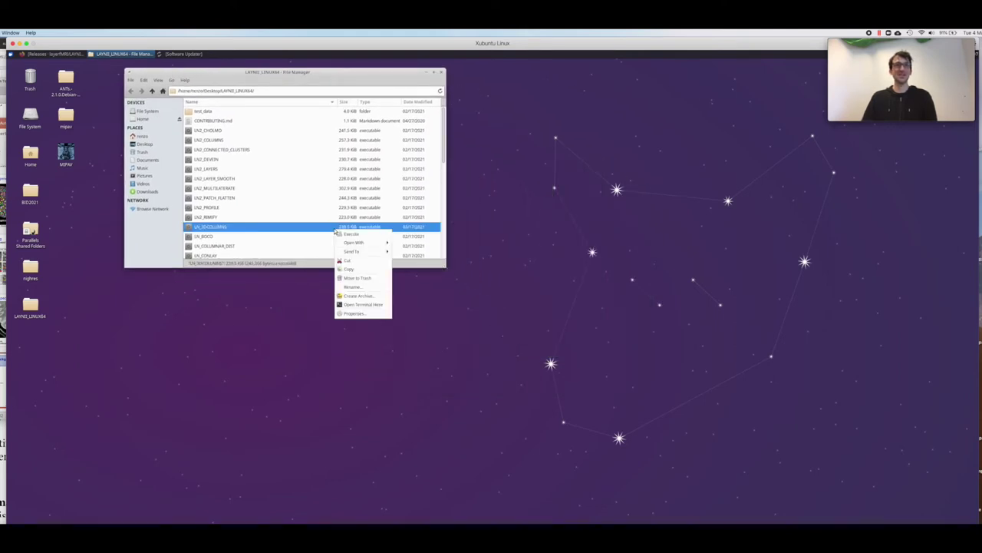
{"action": "left_click", "coordinate": [364, 305]}
{"action": "left_click_drag", "start_coordinate": [481, 225], "coordinate": [110, 64]}
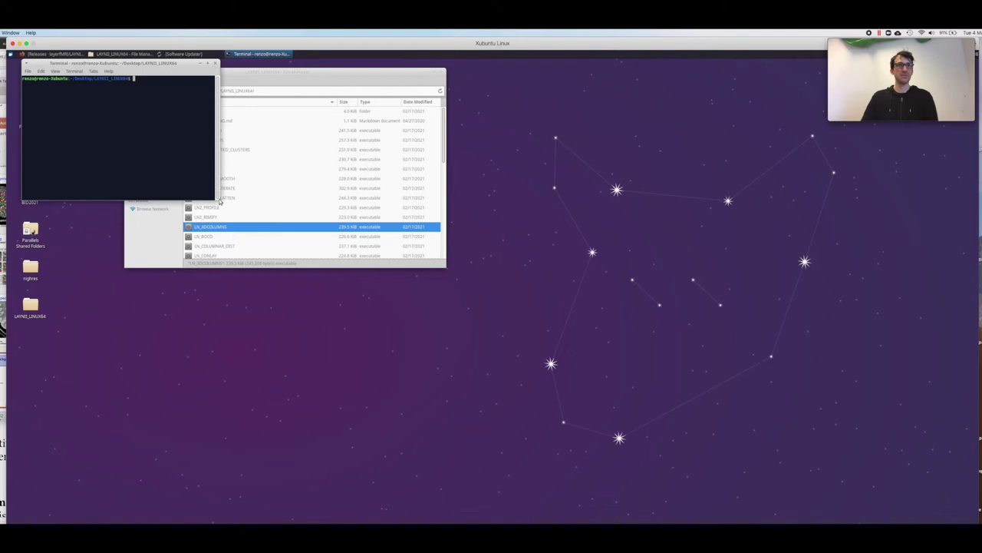
Enlarge the terminal window and run ./LN_INFO to display its usage help.
{"action": "left_click_drag", "start_coordinate": [219, 198], "coordinate": [135, 515]}
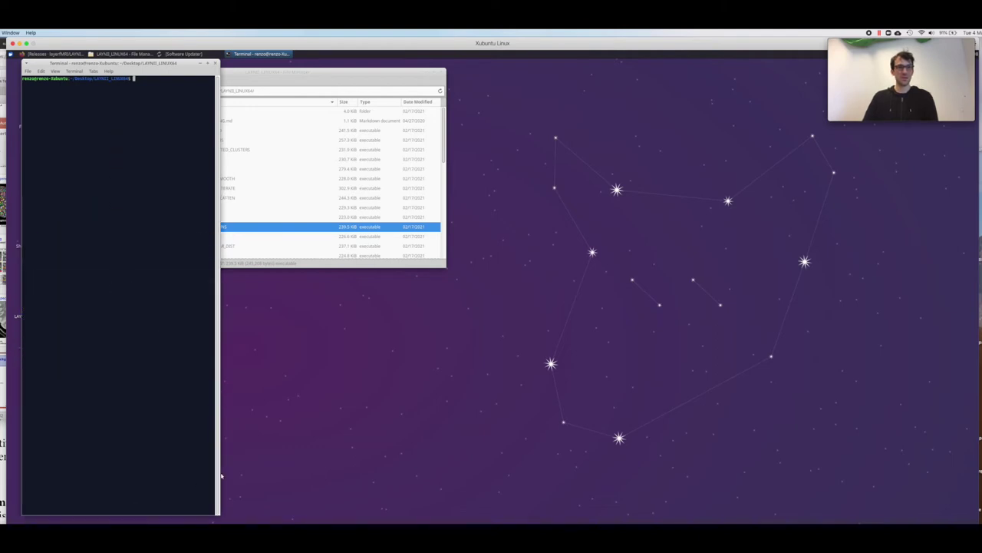
{"action": "left_click_drag", "start_coordinate": [218, 472], "coordinate": [637, 478]}
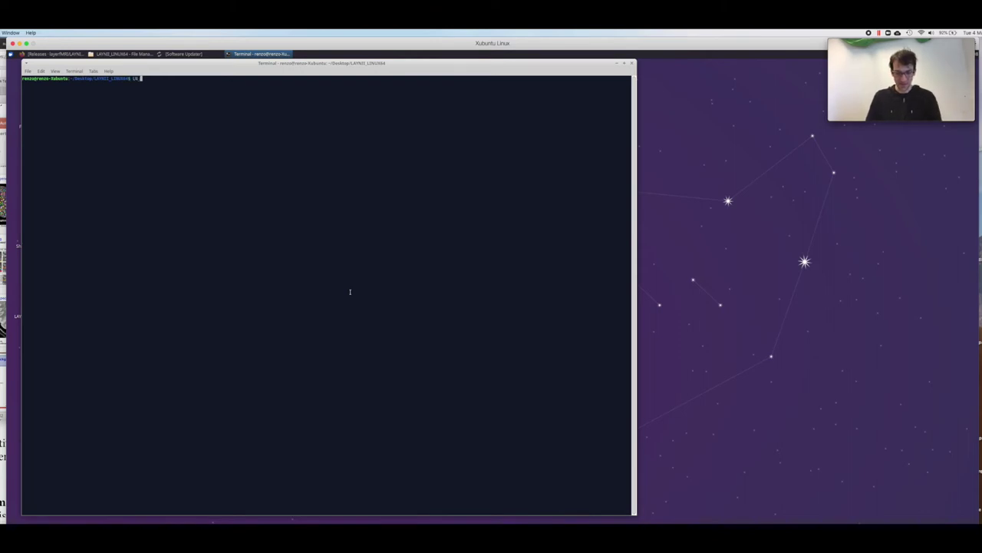
{"action": "type", "text": "FO"}
{"action": "key", "text": "Return"}
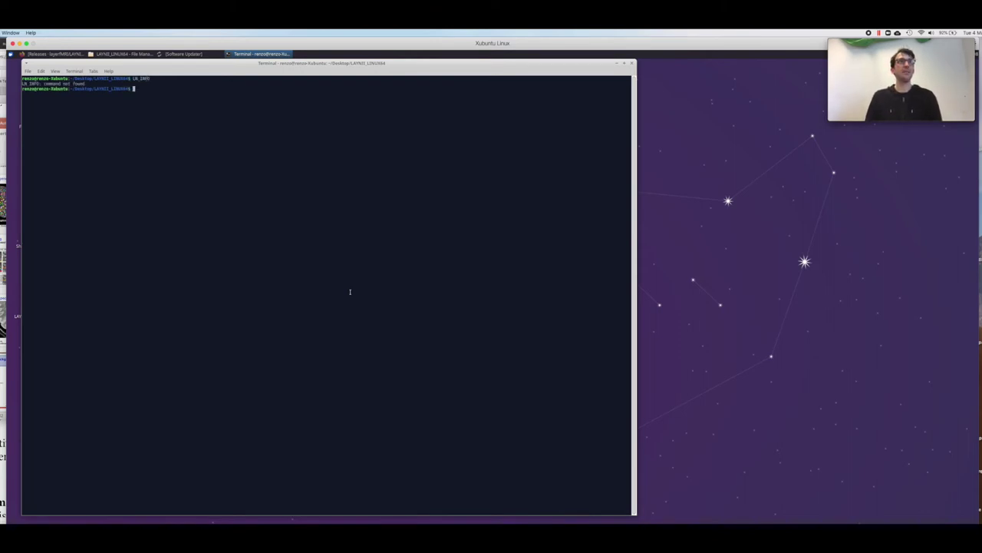
{"action": "key", "text": "Up"}
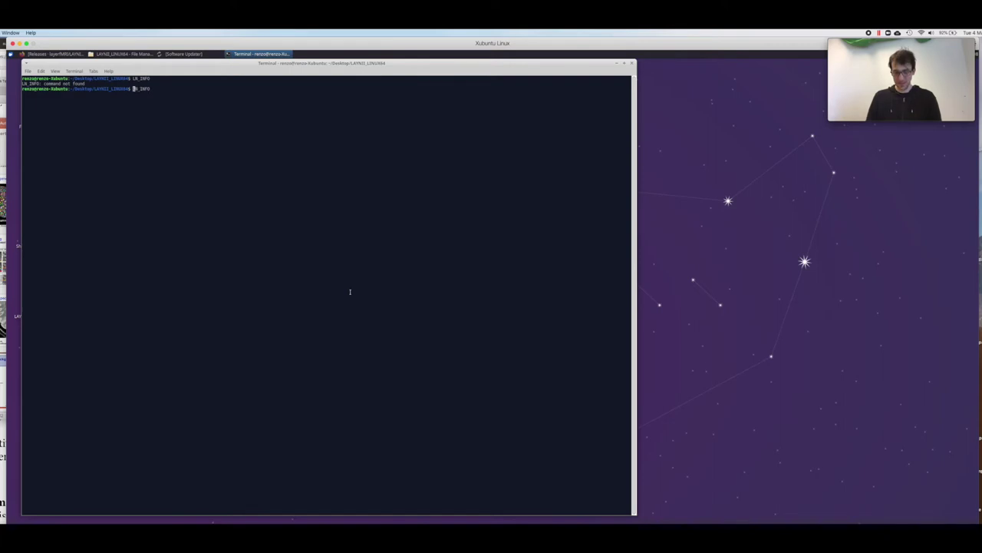
{"action": "type", "text": "./"}
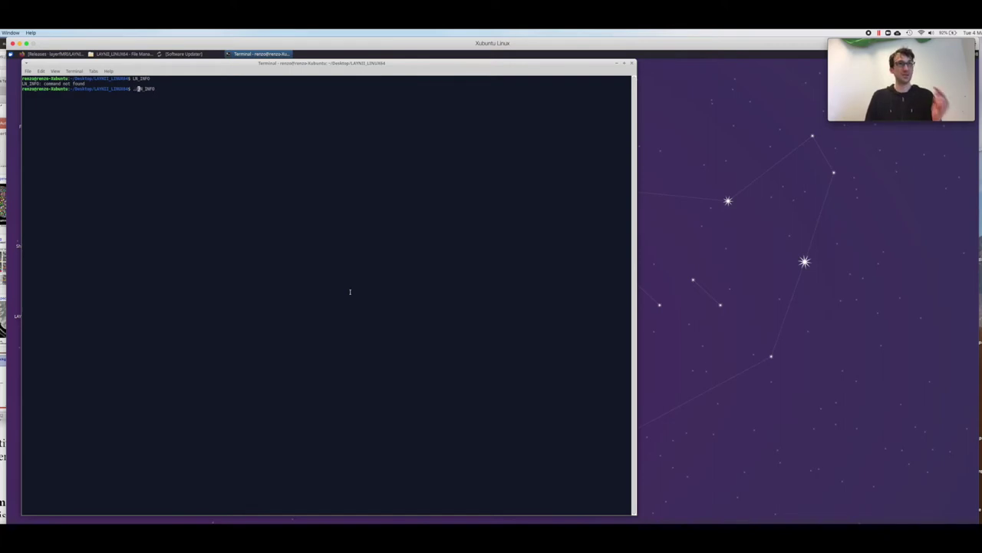
{"action": "key", "text": "Return"}
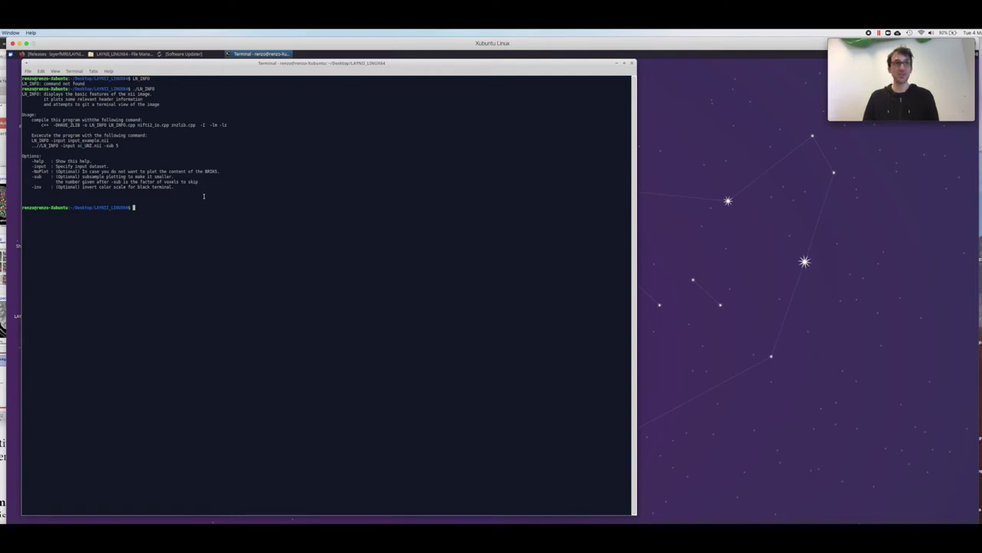
Run ./LN_INFO -input on inv-1_part-mag_sub-2.nii.gz from the home folder.
{"action": "key", "text": "Up"}
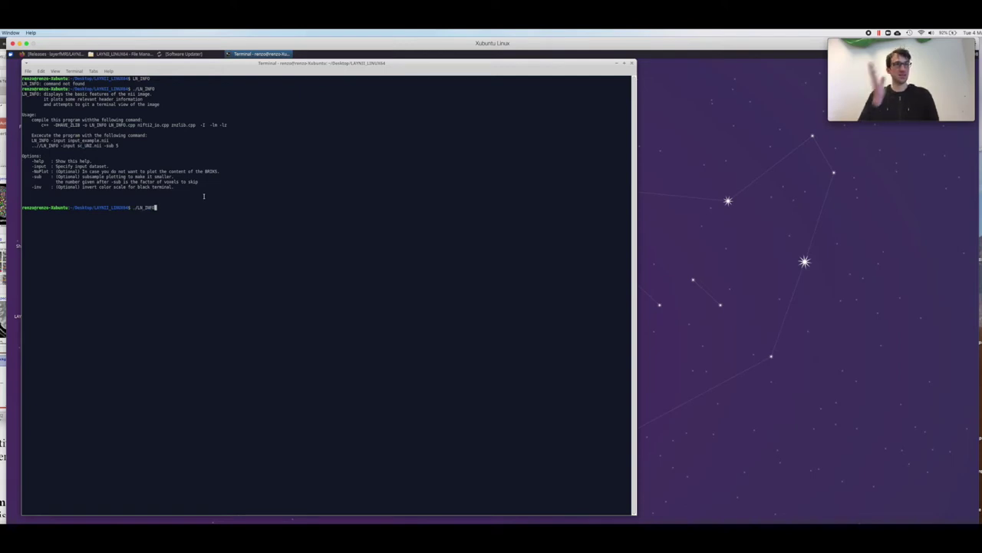
{"action": "type", "text": "-input "}
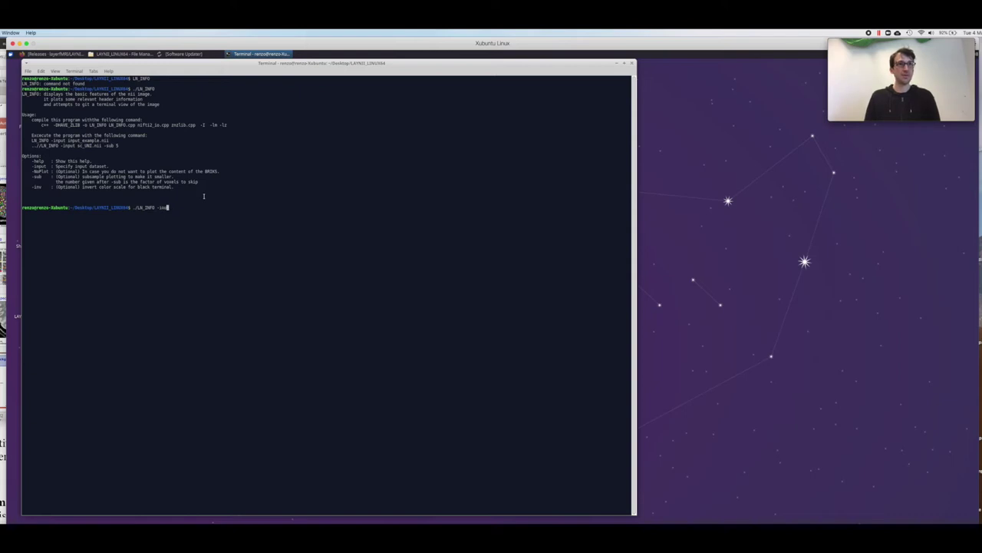
{"action": "type", "text": "t "}
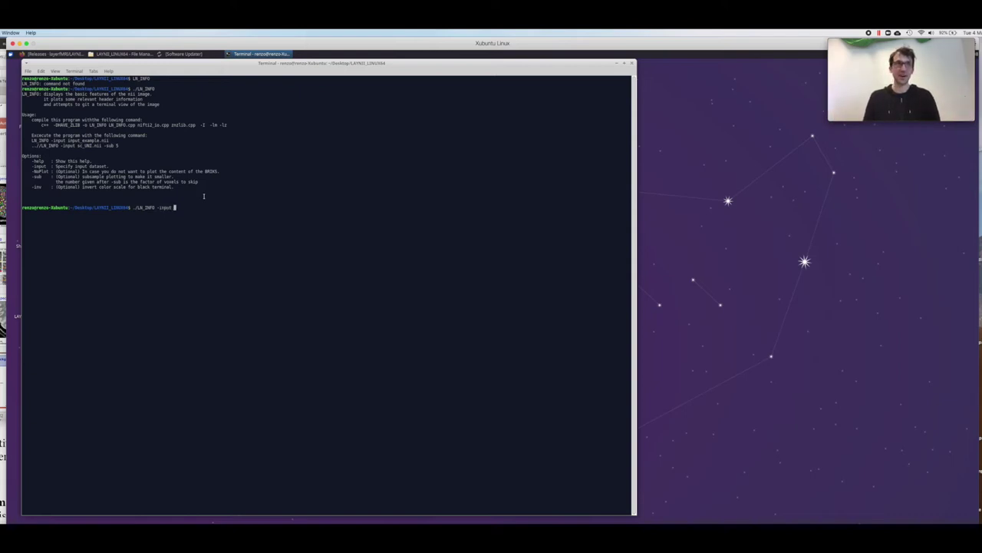
{"action": "type", "text": "."}
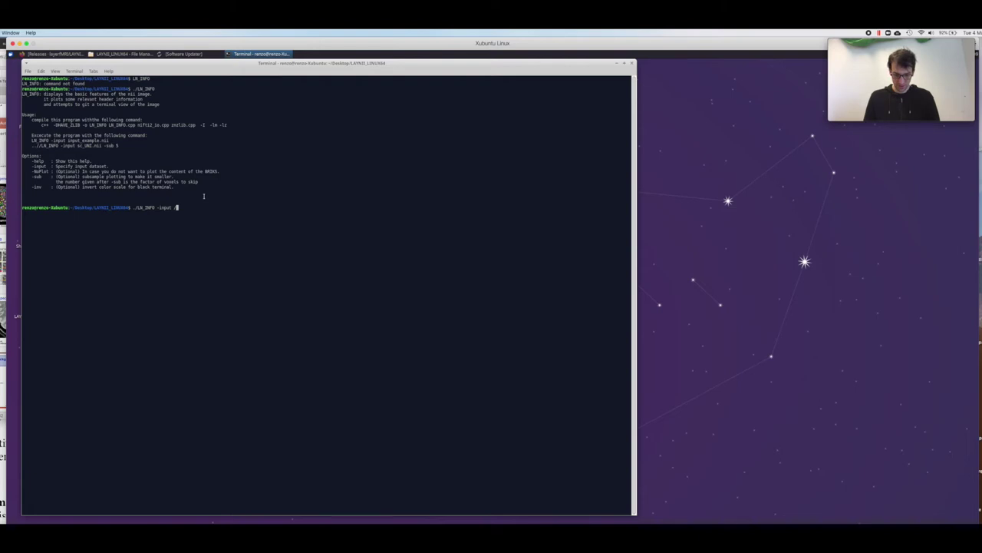
{"action": "type", "text": "hom"}
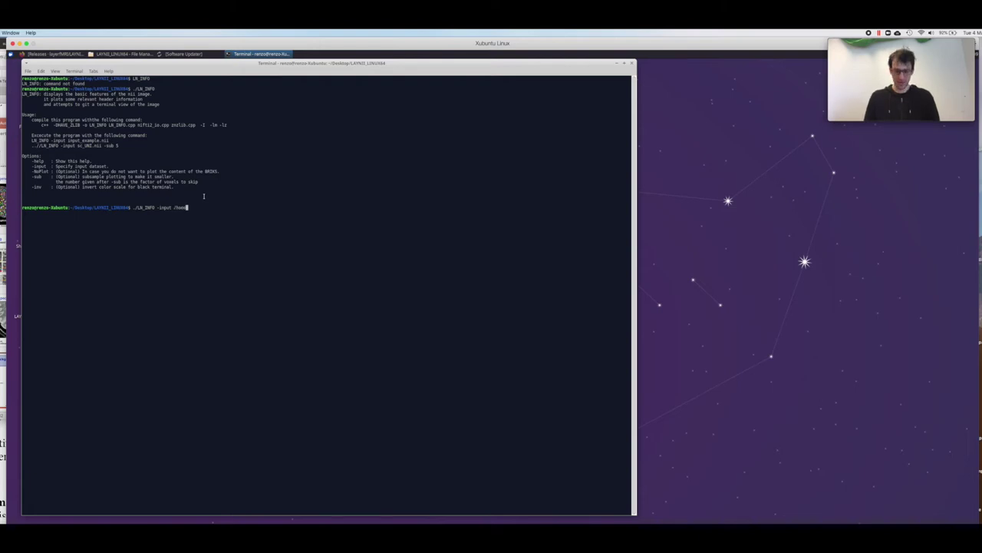
{"action": "type", "text": "e/renzo/"}
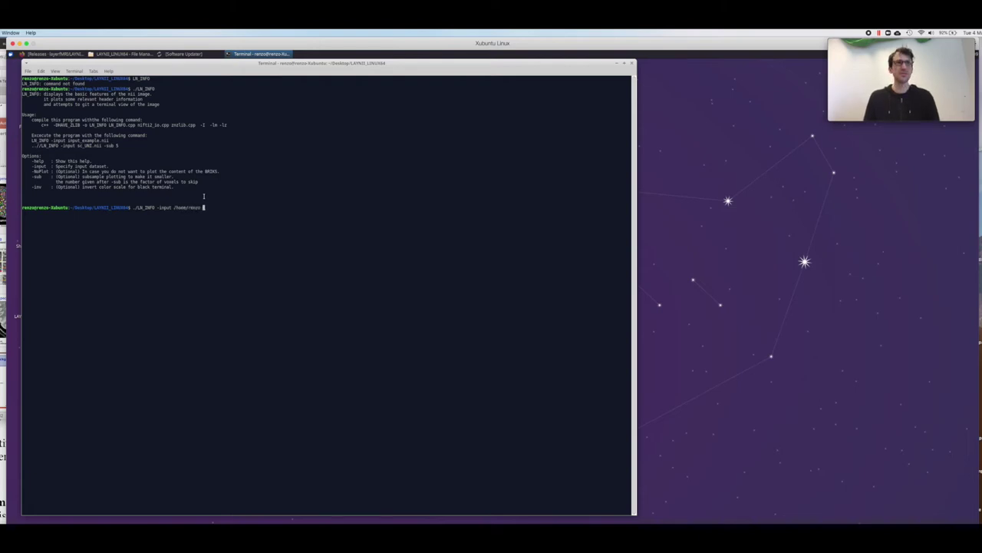
{"action": "type", "text": "in"}
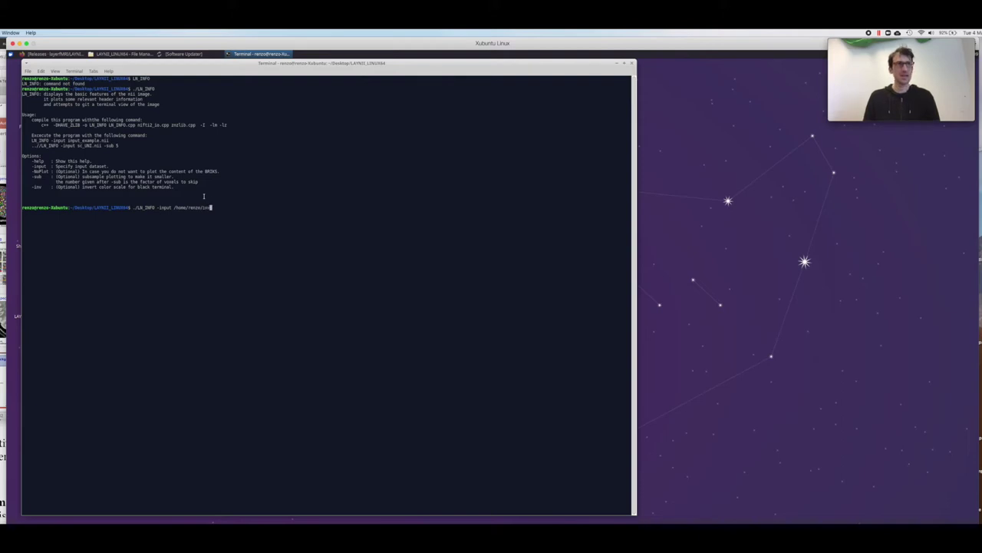
{"action": "key", "text": "Tab"}
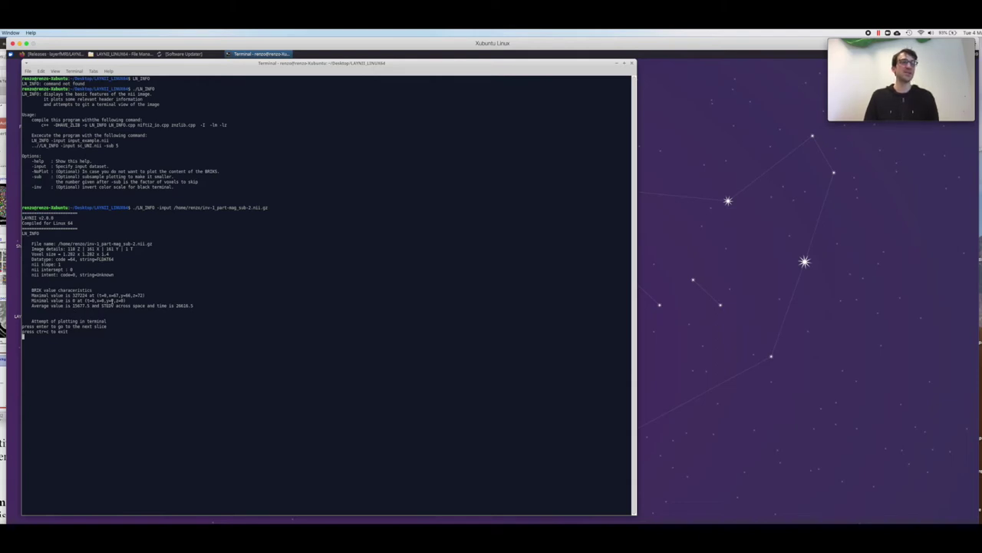
Page through the remaining ASCII brain slices until LN_INFO exits, then recall the command.
{"action": "key", "text": "Return"}
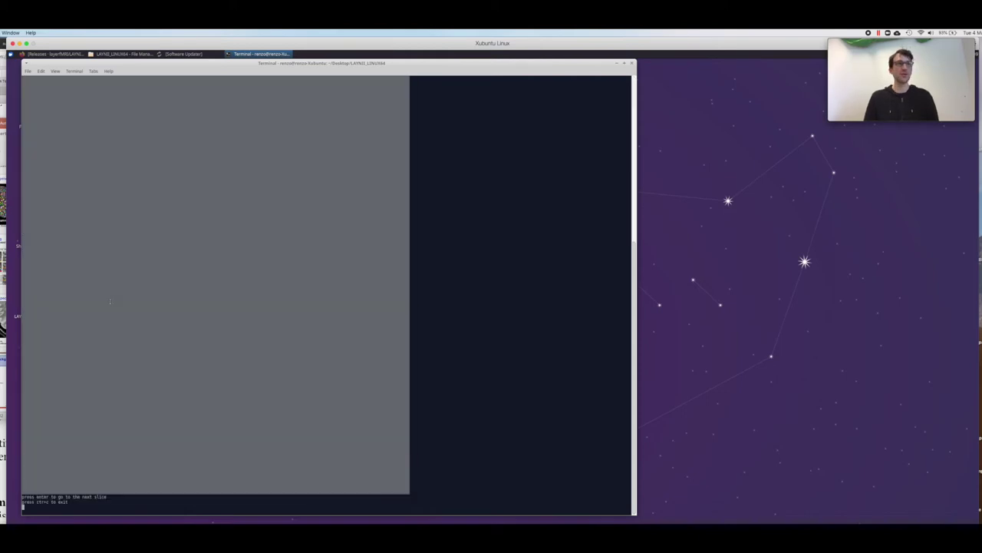
{"action": "key", "text": "Right"}
{"action": "key", "text": "Right"}
{"action": "key", "text": "Right"}
{"action": "key", "text": "Right"}
{"action": "key", "text": "Right"}
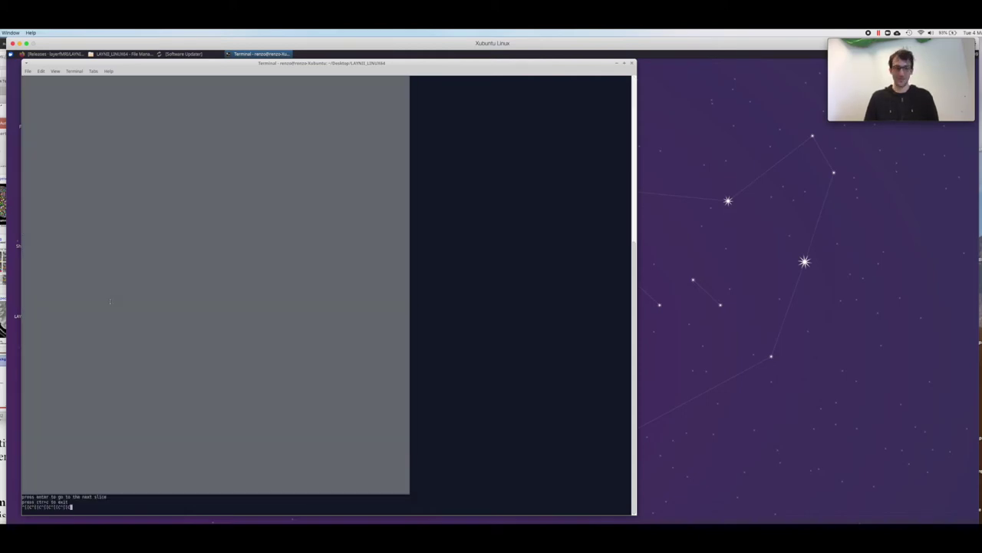
{"action": "key", "text": "Return"}
{"action": "key", "text": "Return"}
{"action": "key", "text": "Return"}
{"action": "key", "text": "Return"}
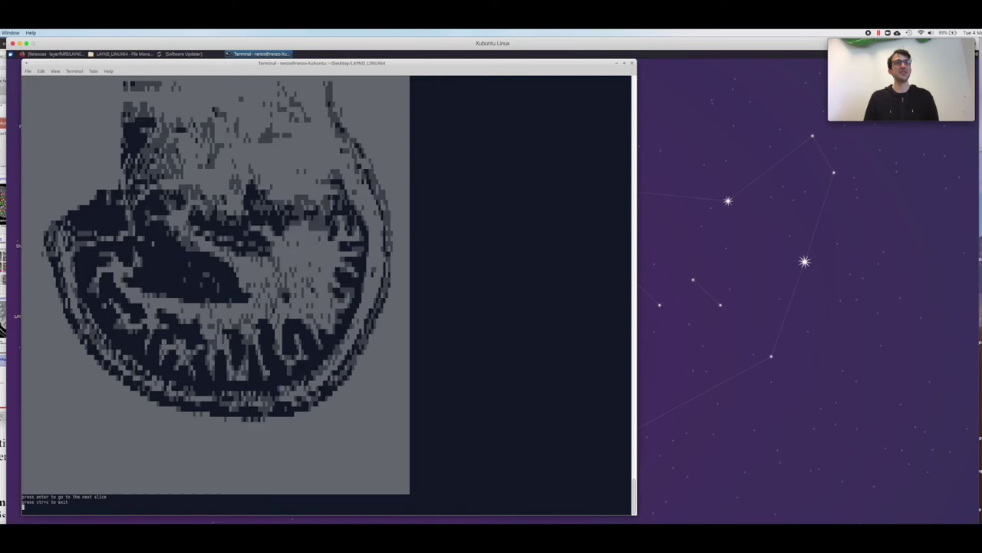
{"action": "key", "text": "Return"}
{"action": "key", "text": "Return"}
{"action": "key", "text": "Return"}
{"action": "key", "text": "Return"}
{"action": "key", "text": "Return"}
{"action": "key", "text": "Return"}
{"action": "key", "text": "Return"}
{"action": "key", "text": "Return"}
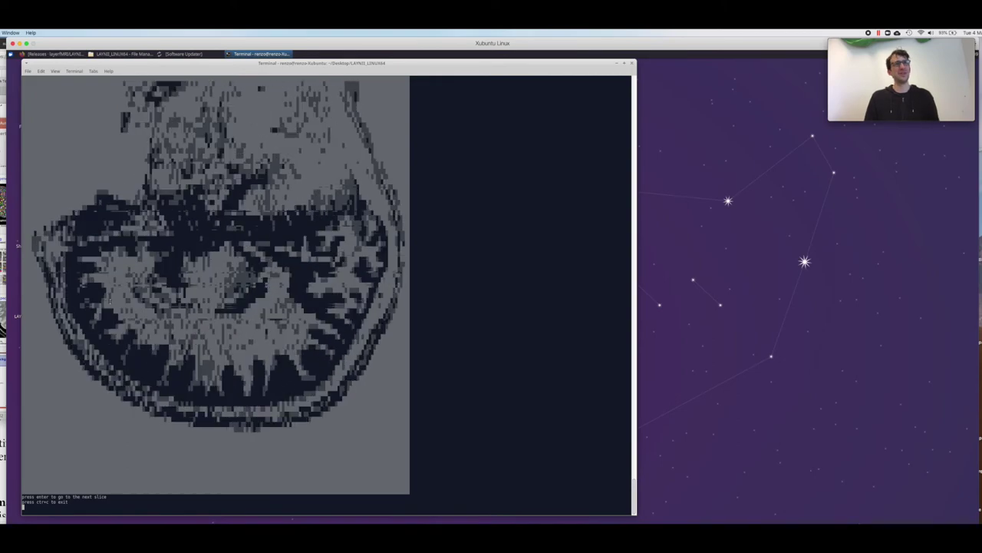
{"action": "key", "text": "Return"}
{"action": "key", "text": "Return"}
{"action": "key", "text": "Return"}
{"action": "key", "text": "Return"}
{"action": "key", "text": "Return"}
{"action": "key", "text": "Return"}
{"action": "key", "text": "Return"}
{"action": "key", "text": "Return"}
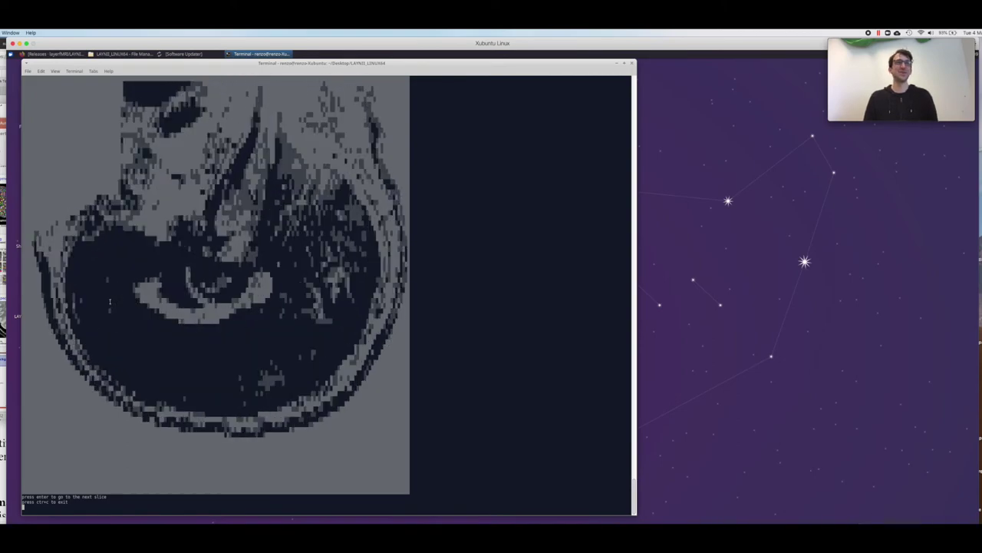
{"action": "key", "text": "Return"}
{"action": "key", "text": "Return"}
{"action": "key", "text": "Return"}
{"action": "key", "text": "Return"}
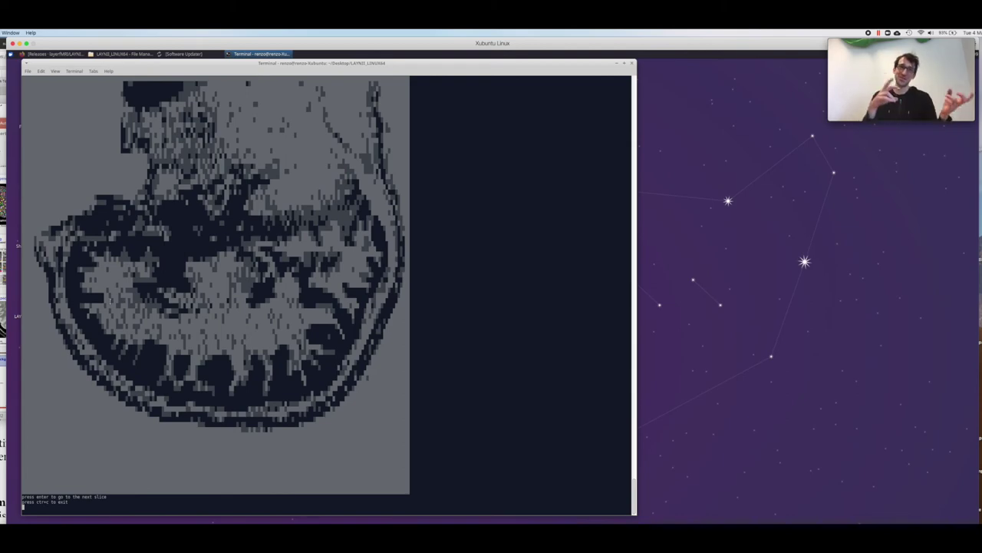
{"action": "key", "text": "Return"}
{"action": "key", "text": "Return"}
{"action": "key", "text": "Return"}
{"action": "key", "text": "Return"}
{"action": "key", "text": "Return"}
{"action": "key", "text": "Return"}
{"action": "key", "text": "Return"}
{"action": "key", "text": "Return"}
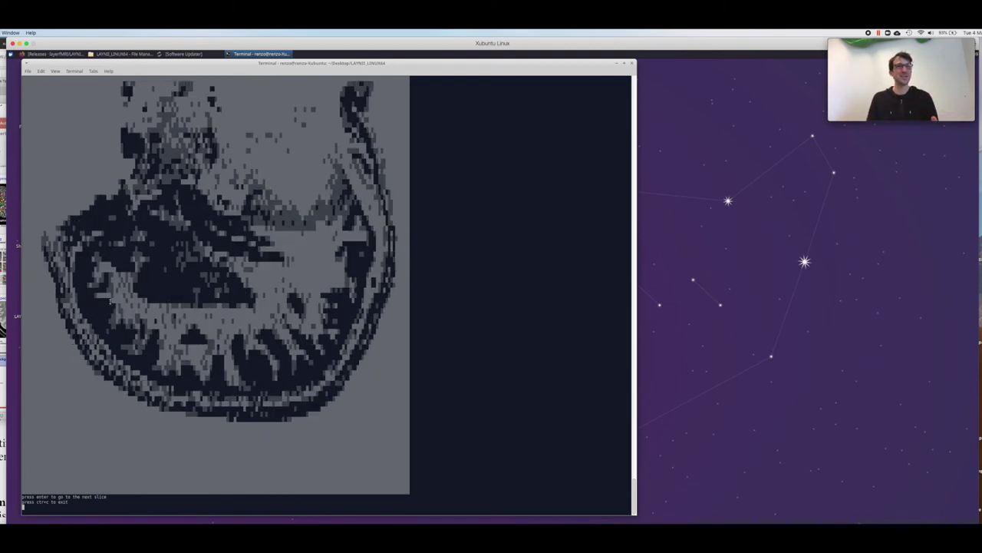
{"action": "key", "text": "Return"}
{"action": "key", "text": "Return"}
{"action": "key", "text": "Return"}
{"action": "key", "text": "Return"}
{"action": "key", "text": "Return"}
{"action": "key", "text": "Return"}
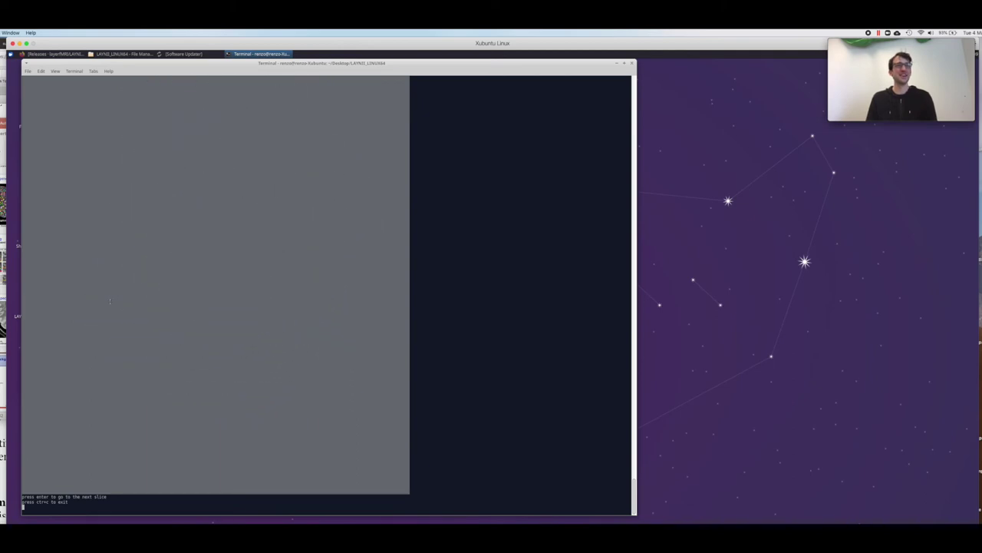
{"action": "key", "text": "Up"}
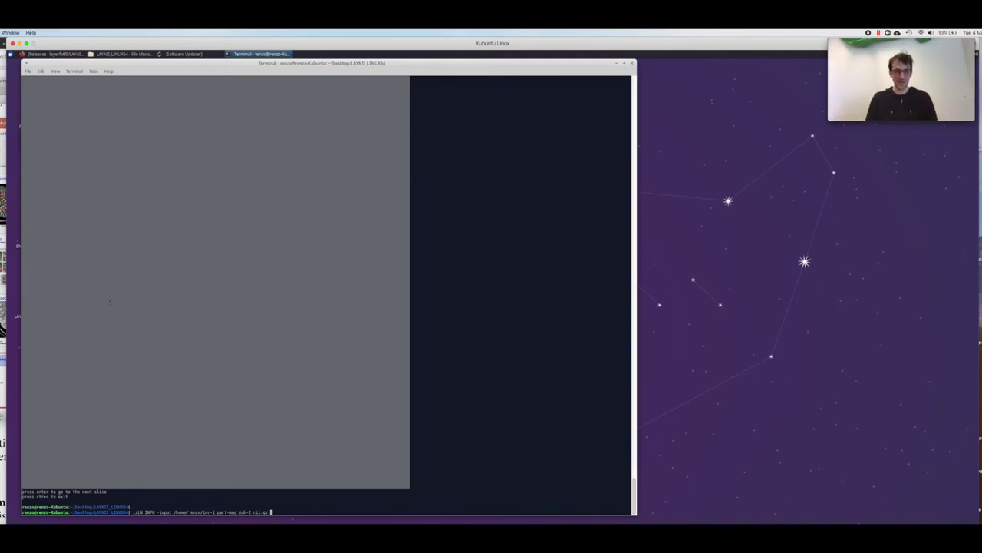
Rerun LN_INFO with -inv, view a few inverted-contrast slices, then stop it with Ctrl+C.
{"action": "type", "text": "-inv"}
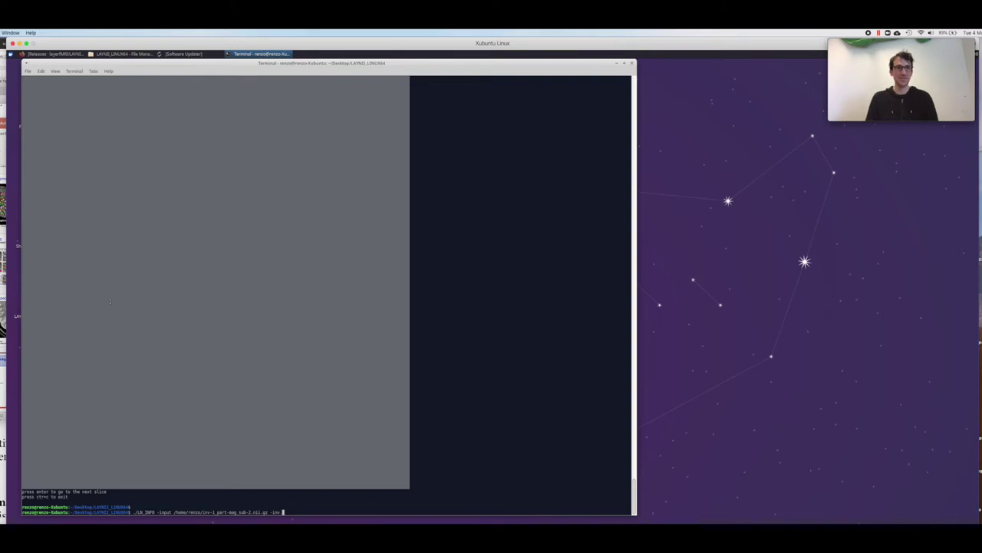
{"action": "key", "text": "Return"}
{"action": "key", "text": "Return"}
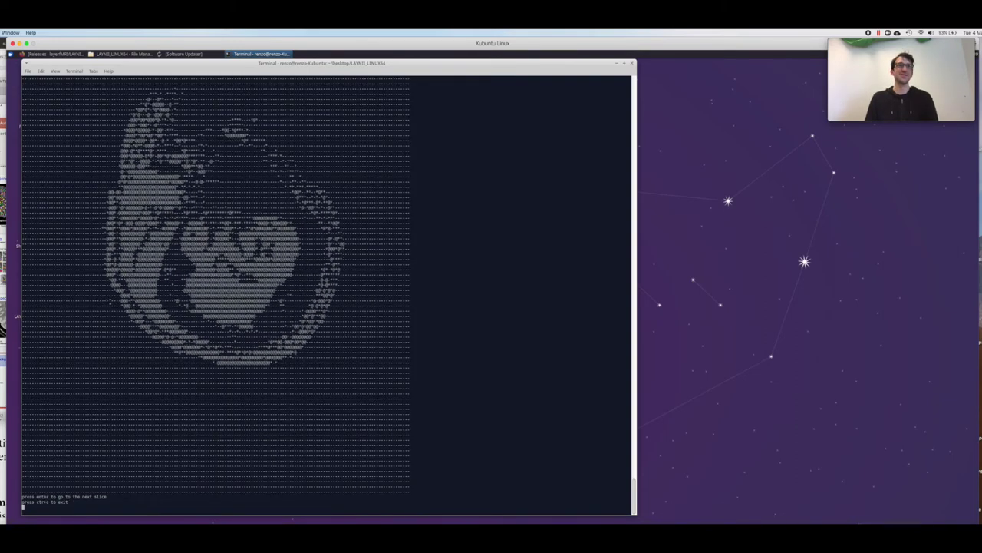
{"action": "key", "text": "Return"}
{"action": "key", "text": "Return"}
{"action": "key", "text": "Return"}
{"action": "key", "text": "Return"}
{"action": "key", "text": "Return"}
{"action": "key", "text": "Return"}
{"action": "key", "text": "Return"}
{"action": "key", "text": "Return"}
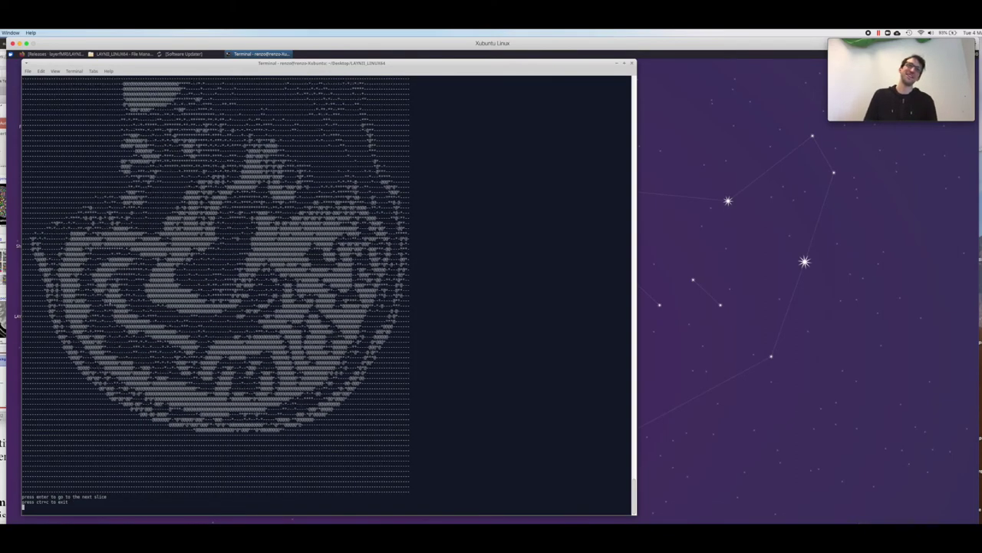
{"action": "key", "text": "Return"}
{"action": "key", "text": "Return"}
{"action": "key", "text": "Return"}
{"action": "key", "text": "Return"}
{"action": "key", "text": "ctrl+c"}
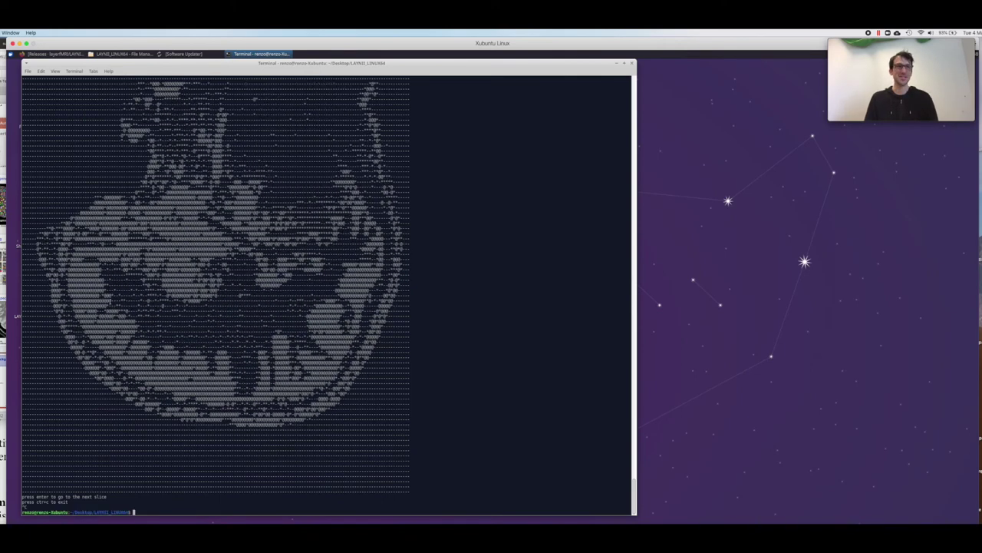
{"action": "key", "text": "ctrl+c"}
{"action": "key", "text": "Return"}
{"action": "key", "text": "Return"}
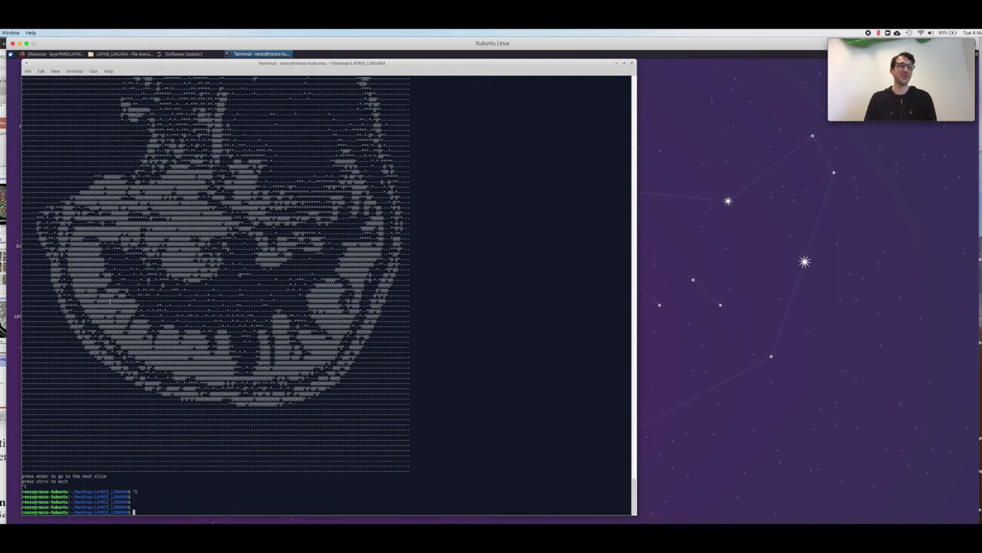
Recall the LN_INFO -inv command for editing and bring Thunar back to the front.
{"action": "key", "text": "Up"}
{"action": "key", "text": "BackSpace"}
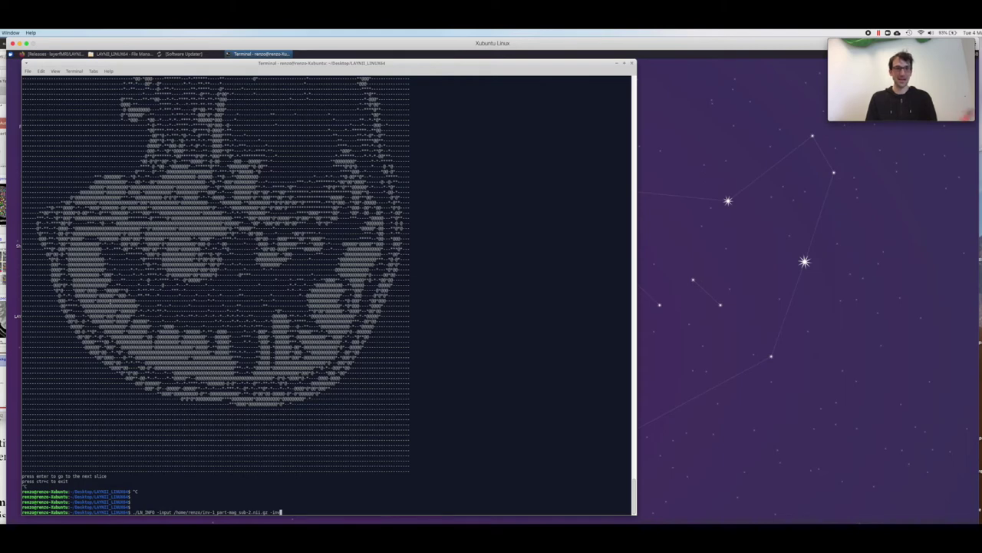
{"action": "key", "text": "Left"}
{"action": "key", "text": "Left"}
{"action": "key", "text": "Left"}
{"action": "key", "text": "Left"}
{"action": "key", "text": "Left"}
{"action": "key", "text": "Left"}
{"action": "key", "text": "Left"}
{"action": "key", "text": "Left"}
{"action": "key", "text": "Left"}
{"action": "key", "text": "Left"}
{"action": "key", "text": "Left"}
{"action": "key", "text": "Left"}
{"action": "key", "text": "Left"}
{"action": "key", "text": "Left"}
{"action": "key", "text": "Left"}
{"action": "key", "text": "Left"}
{"action": "key", "text": "Left"}
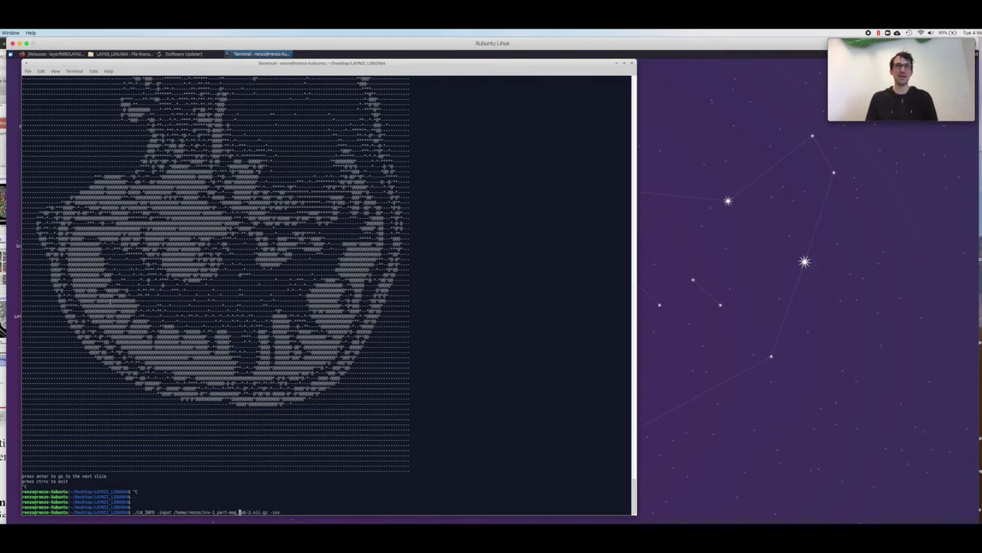
{"action": "left_click", "coordinate": [116, 54]}
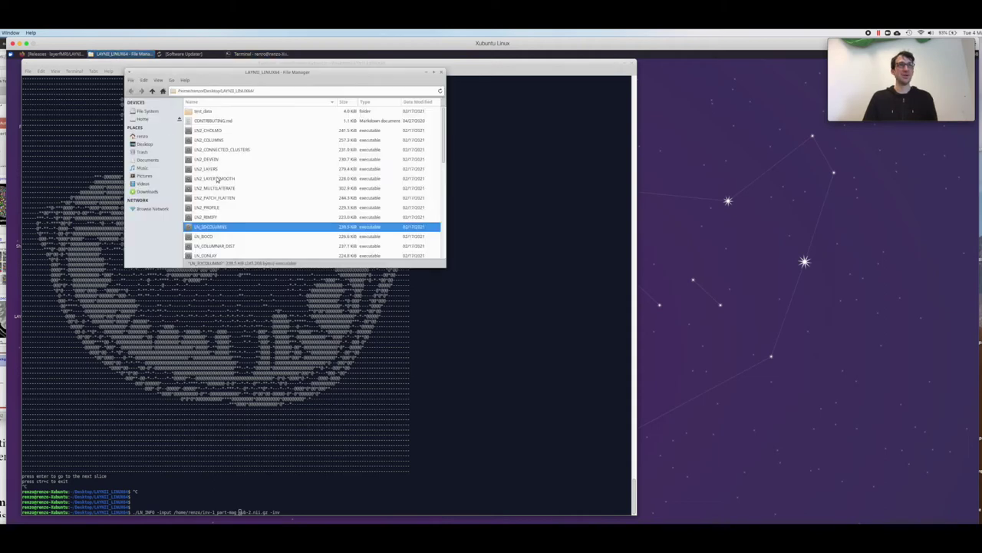
Show hidden files in the home folder and open .bashrc in Mousepad.
{"action": "left_click", "coordinate": [142, 135]}
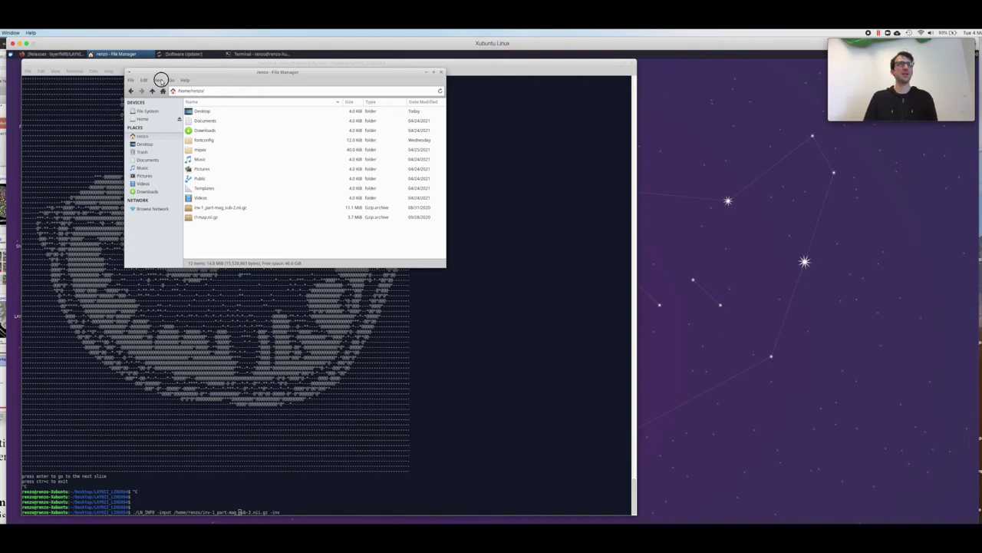
{"action": "left_click", "coordinate": [170, 80]}
{"action": "mouse_move", "coordinate": [158, 80]}
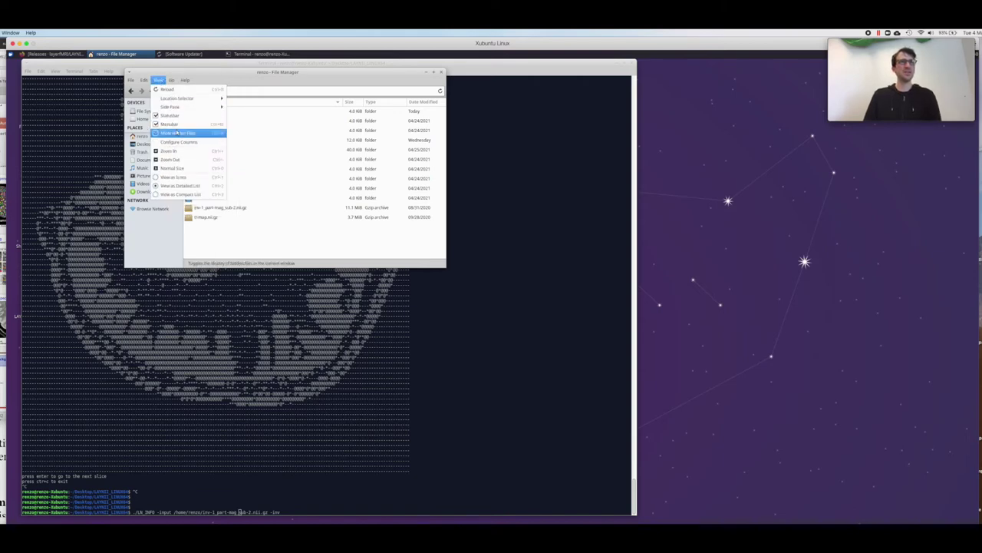
{"action": "left_click", "coordinate": [177, 133]}
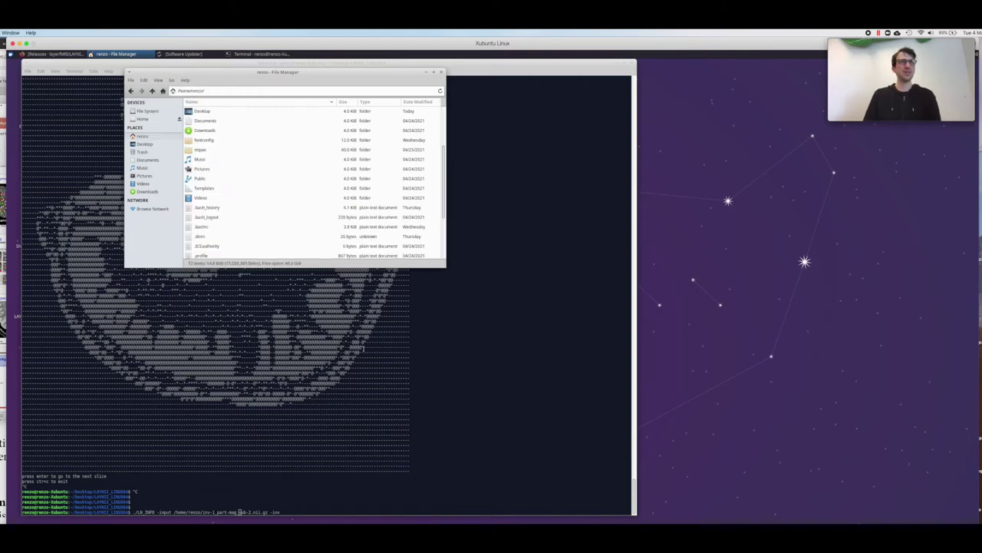
{"action": "double_click", "coordinate": [207, 228]}
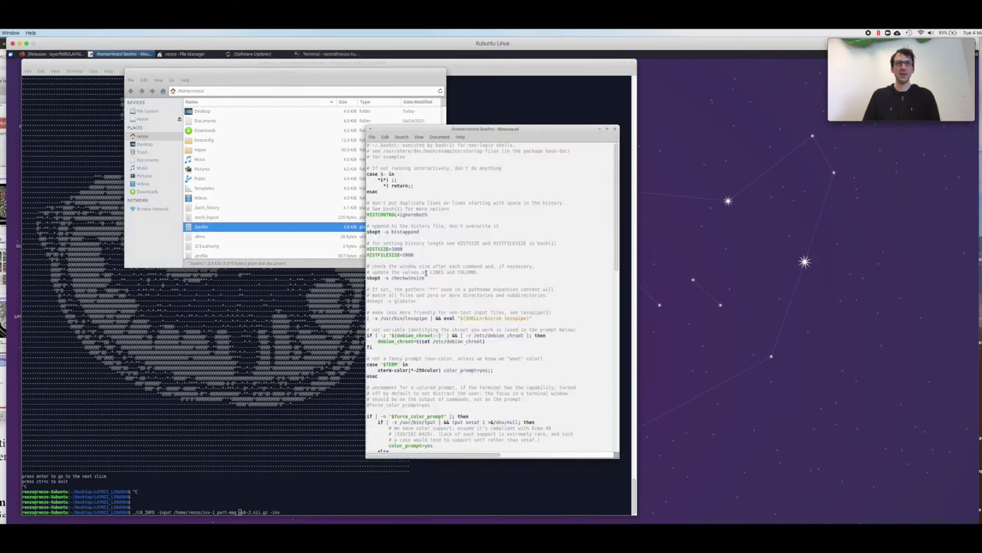
Uncomment the export LAYNII= and export PATH=${LAYNII}:$PATH lines at the end of .bashrc.
{"action": "scroll", "coordinate": [424, 274], "scroll_direction": "down", "scroll_amount": 20}
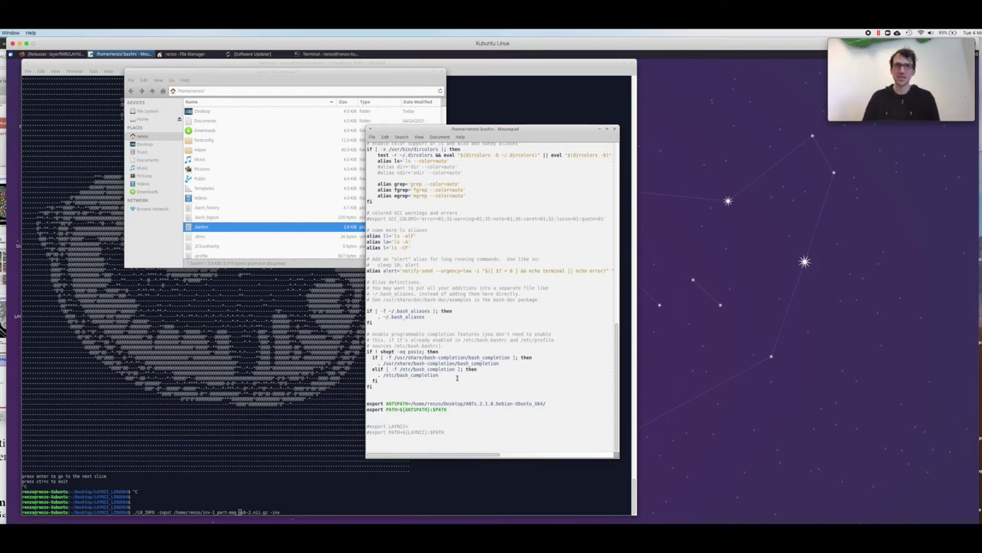
{"action": "left_click", "coordinate": [368, 426]}
{"action": "key", "text": "Delete"}
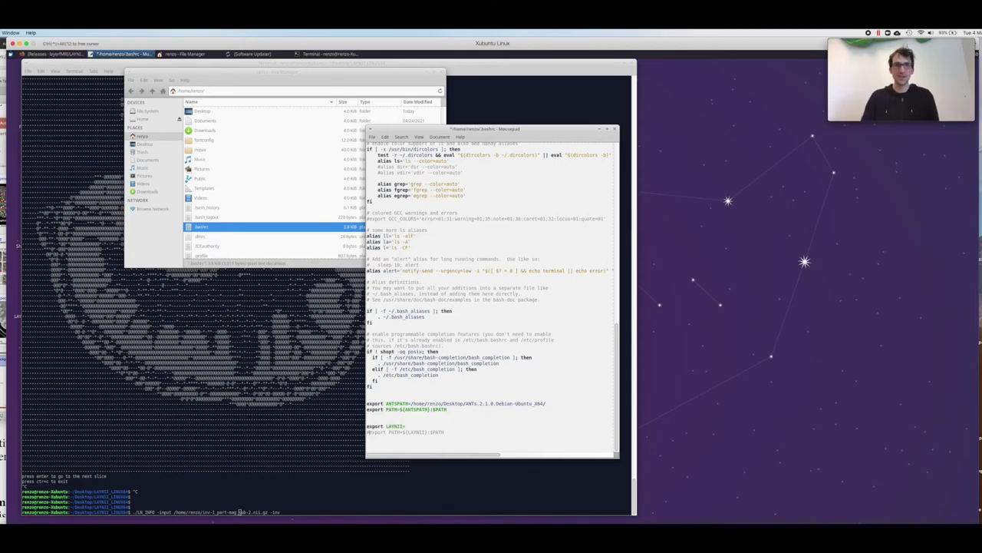
{"action": "left_click", "coordinate": [367, 432]}
{"action": "key", "text": "Delete"}
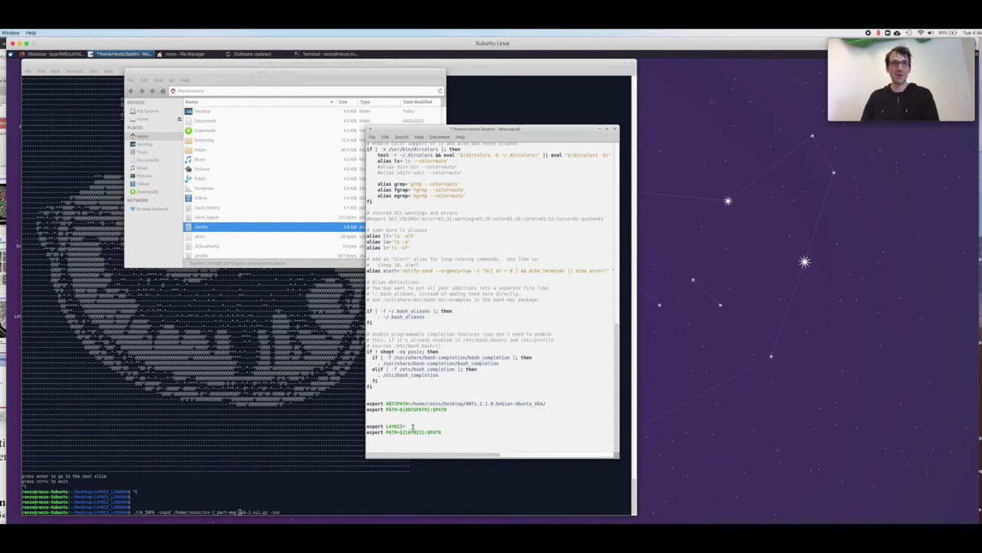
Run pwd in the terminal and copy the printed LAYNII_LINUX64 folder path.
{"action": "left_click", "coordinate": [252, 498]}
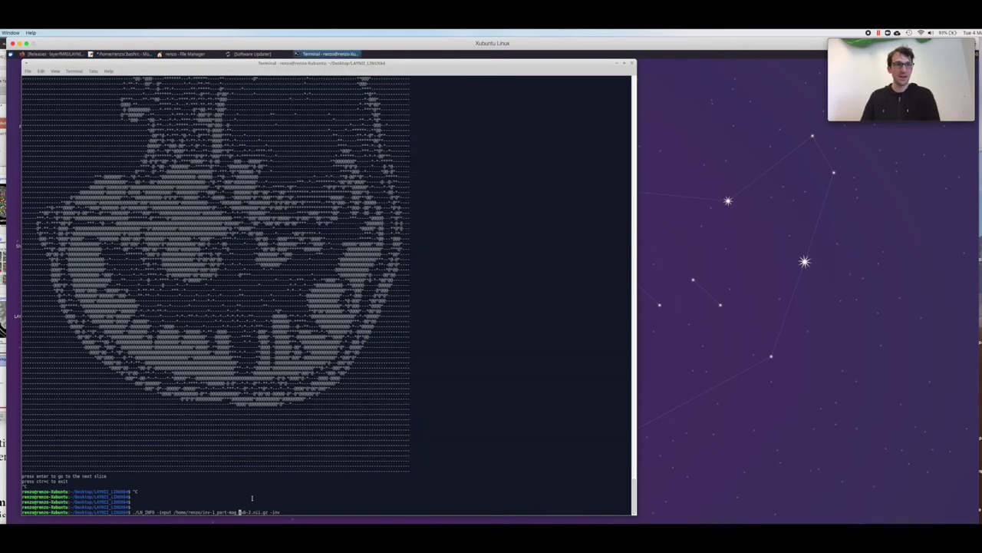
{"action": "key", "text": "Down"}
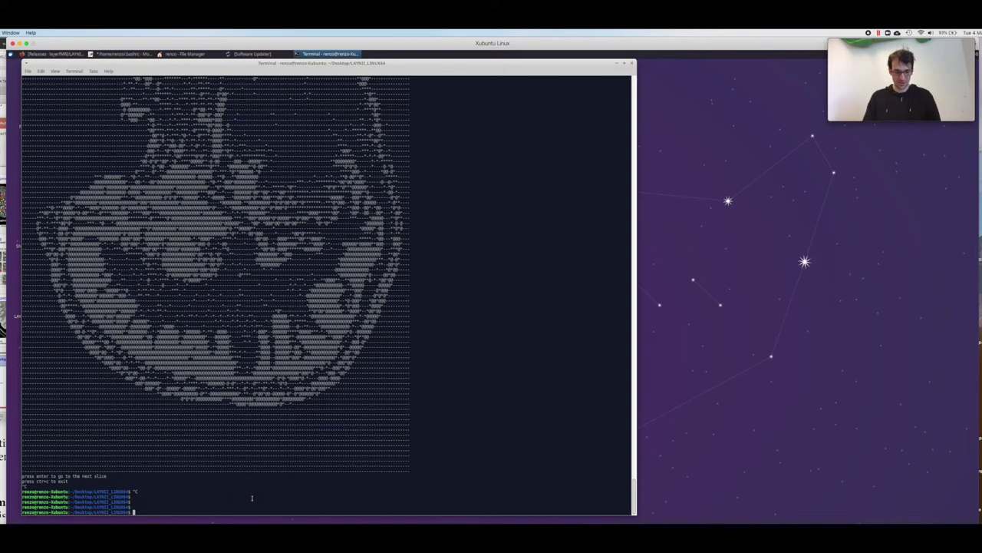
{"action": "type", "text": "pwd"}
{"action": "key", "text": "Return"}
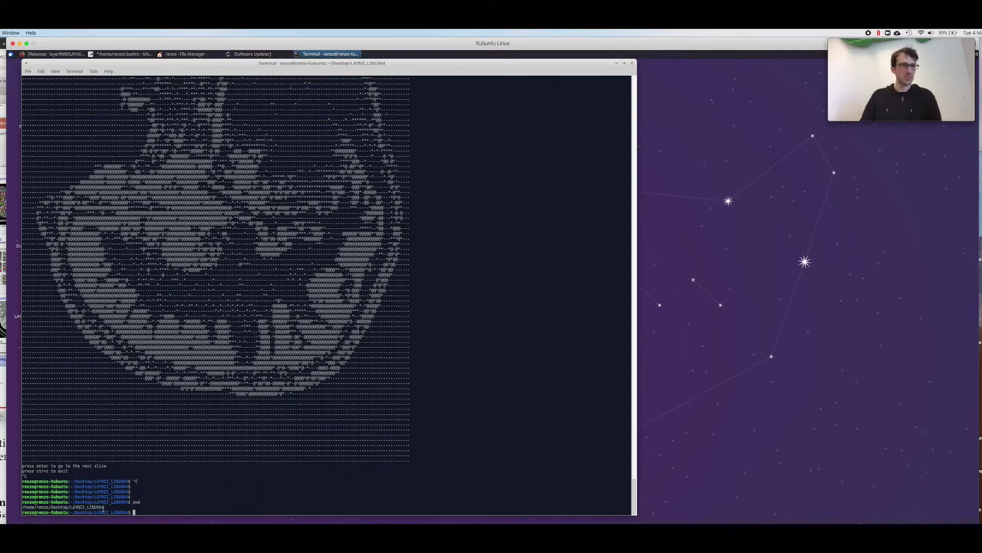
{"action": "left_click_drag", "start_coordinate": [102, 507], "coordinate": [17, 506]}
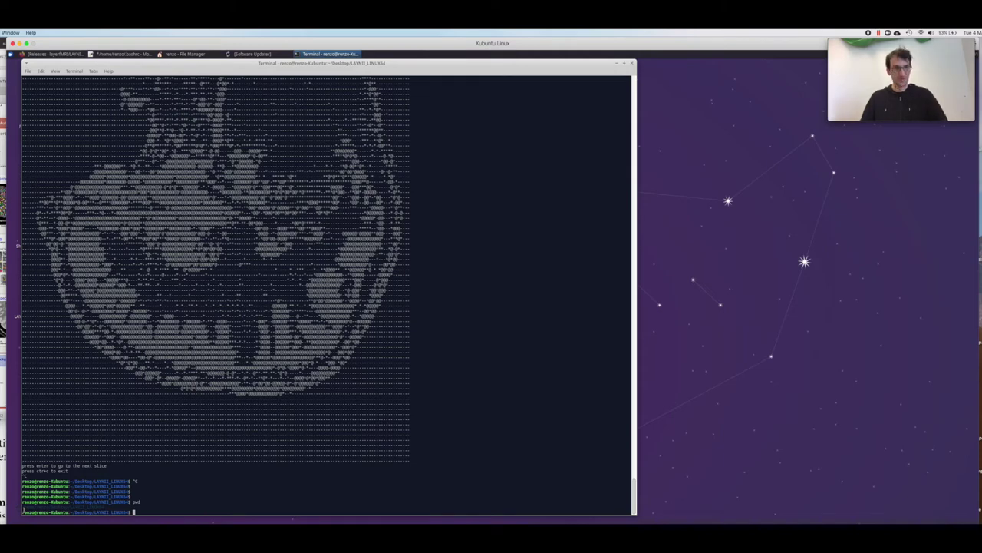
Paste the folder path after export LAYNII= in .bashrc and close the editor.
{"action": "left_click", "coordinate": [125, 55]}
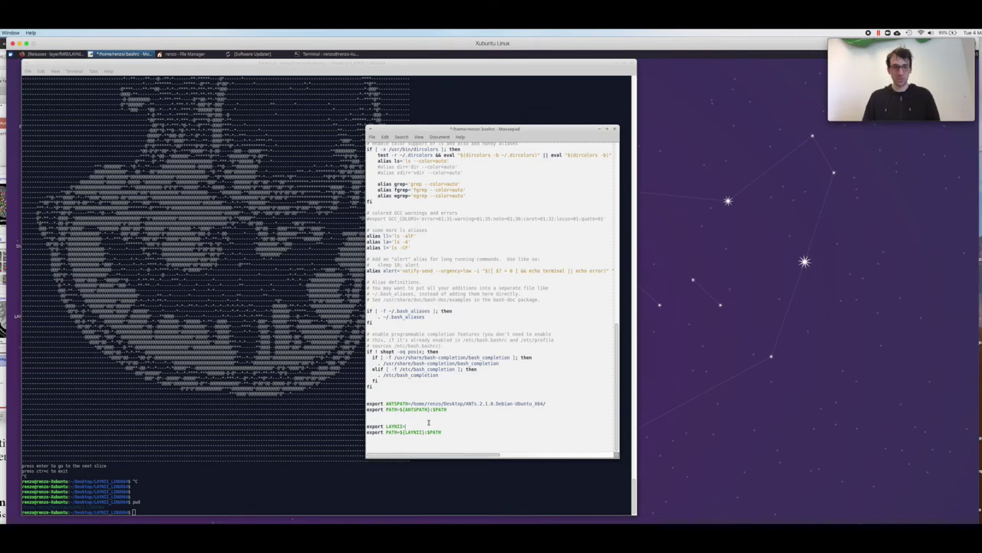
{"action": "key", "text": "ctrl+v"}
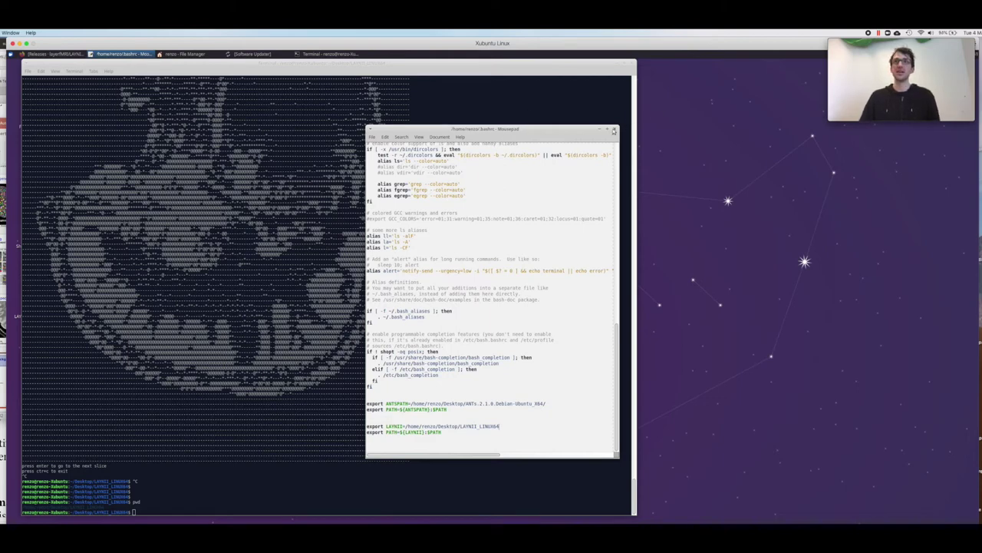
{"action": "left_click", "coordinate": [615, 129]}
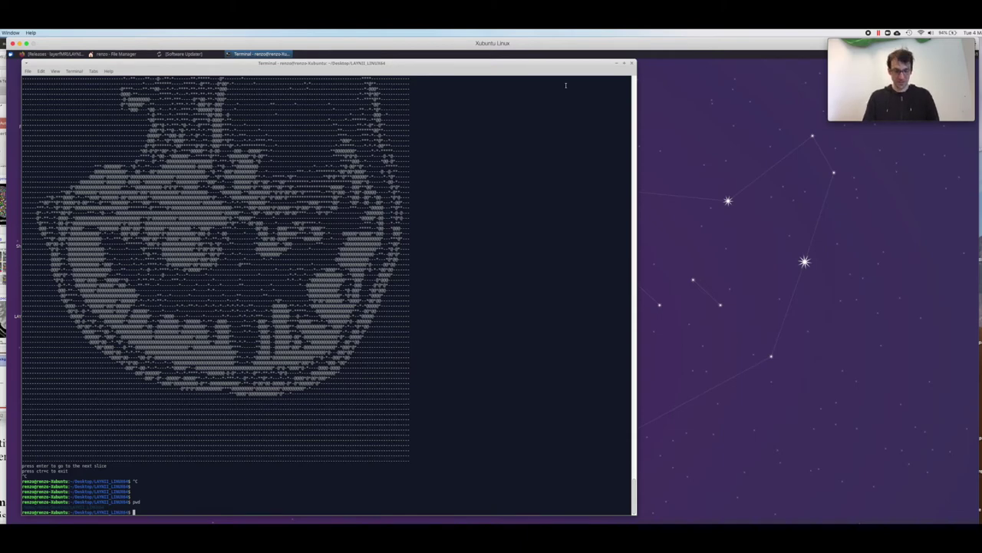
In a fresh terminal tab, run LN_INFO without ./ and enlarge the font.
{"action": "key", "text": "ctrl+shift+t"}
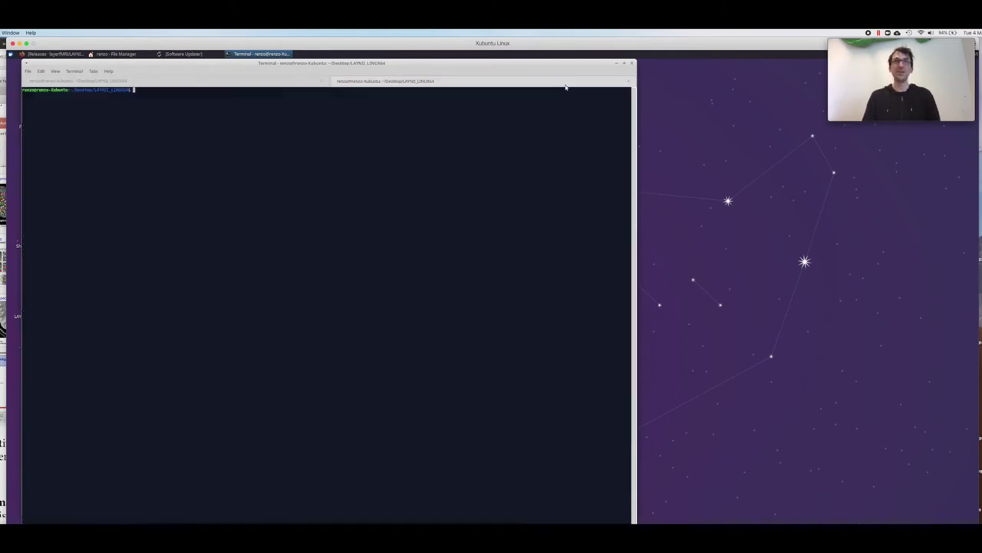
{"action": "left_click", "coordinate": [322, 82]}
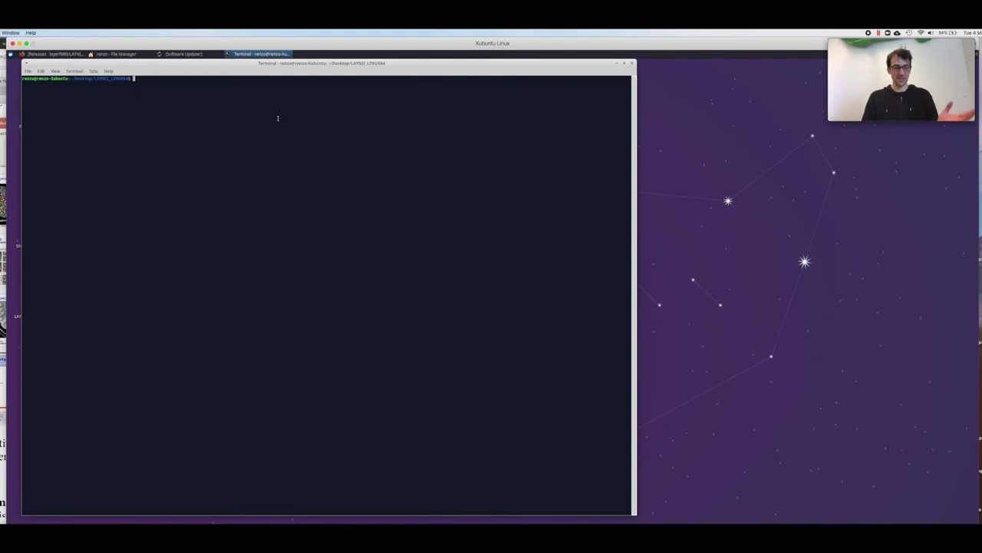
{"action": "type", "text": "ls"}
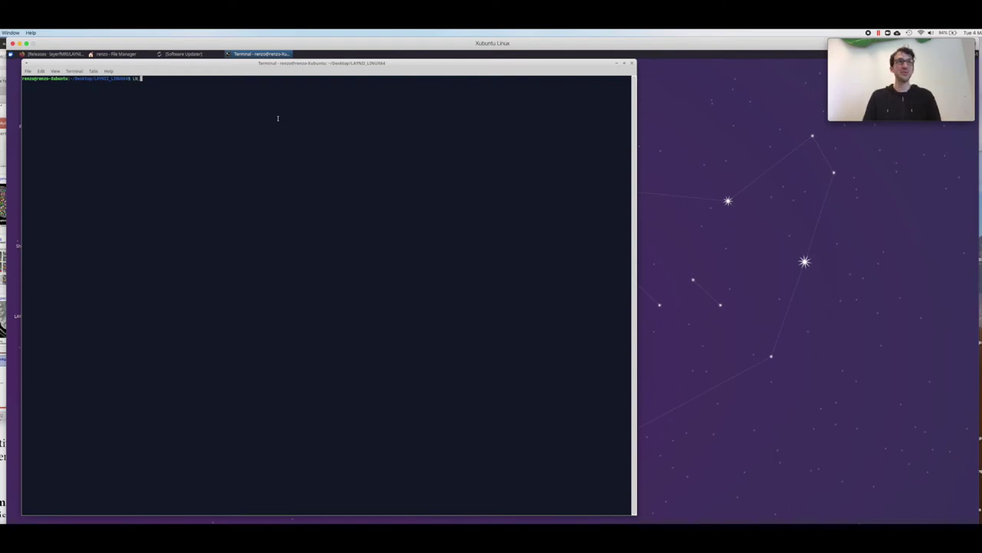
{"action": "type", "text": "_INFO"}
{"action": "key", "text": "Return"}
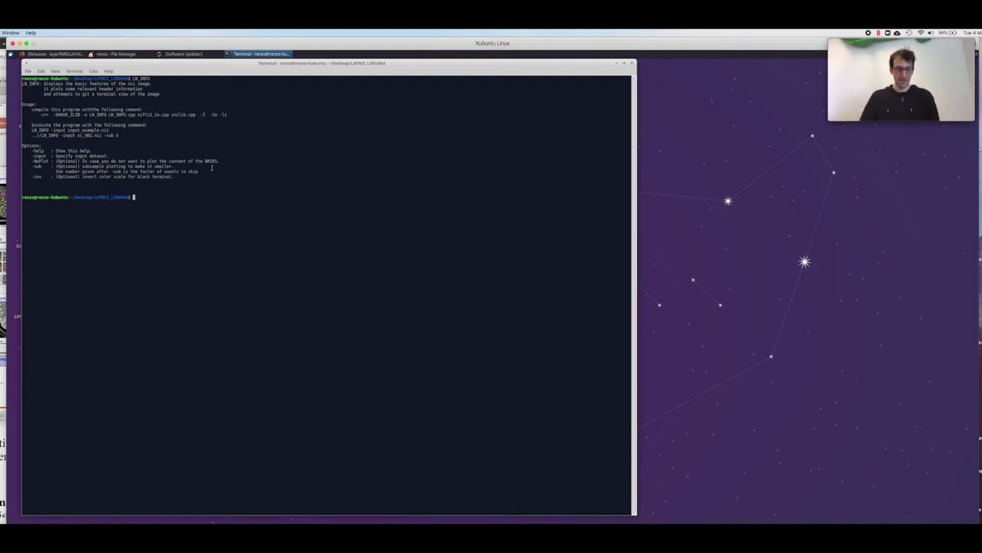
{"action": "key", "text": "ctrl+plus"}
{"action": "key", "text": "ctrl+plus"}
{"action": "key", "text": "ctrl+plus"}
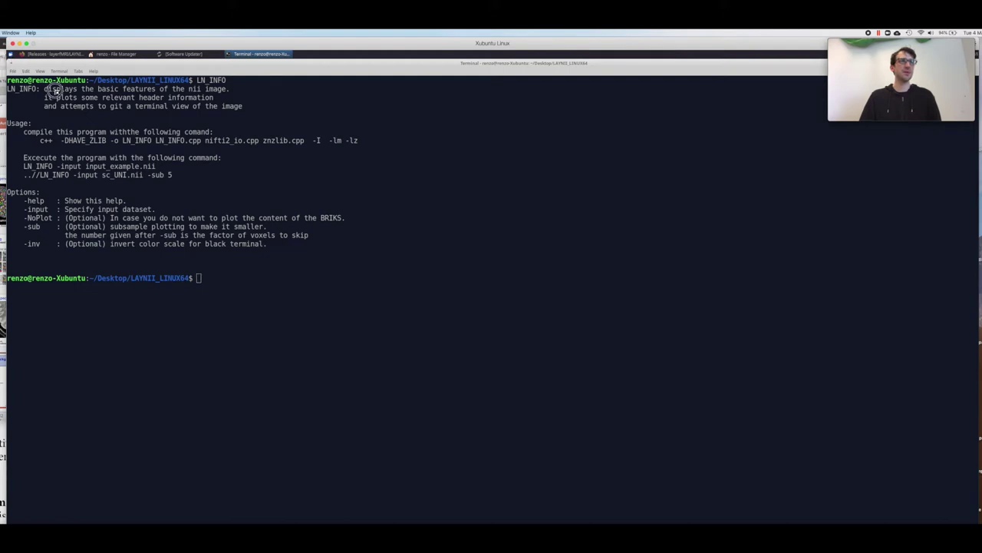
Tile the terminal to the left half and open Desktop > LAYNII_LINUX64 in the file manager.
{"action": "left_click_drag", "start_coordinate": [48, 88], "coordinate": [503, 251]}
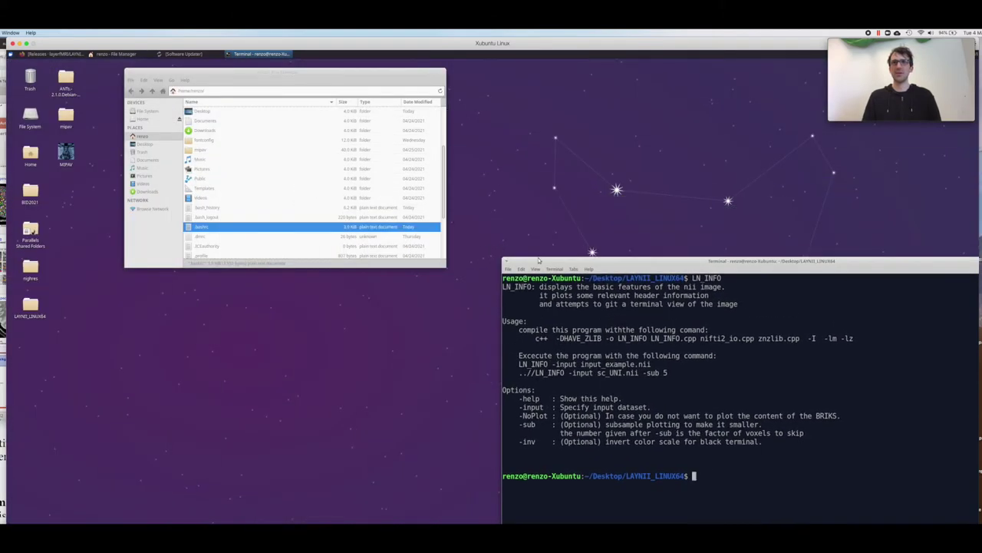
{"action": "left_click_drag", "start_coordinate": [539, 261], "coordinate": [58, 63]}
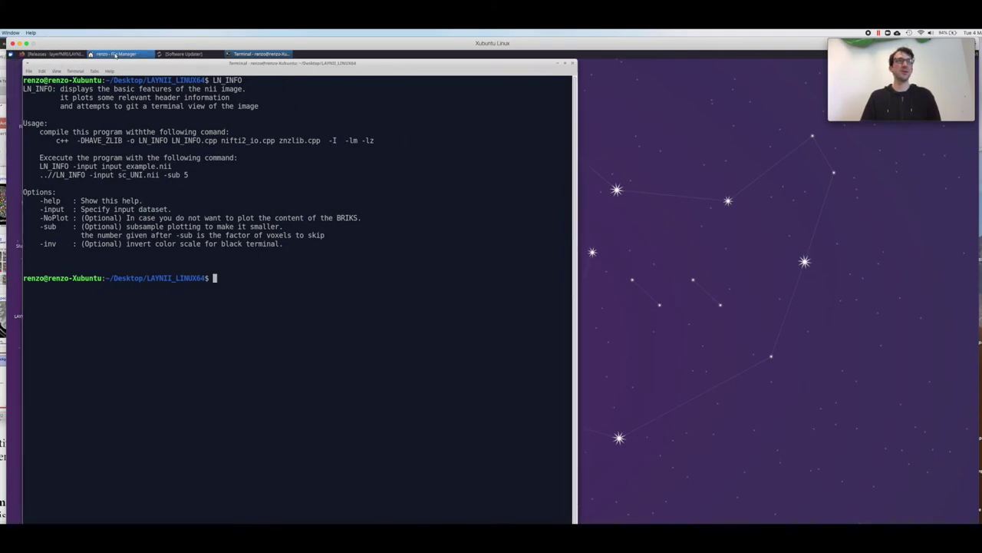
{"action": "left_click", "coordinate": [114, 54]}
{"action": "left_click", "coordinate": [152, 145]}
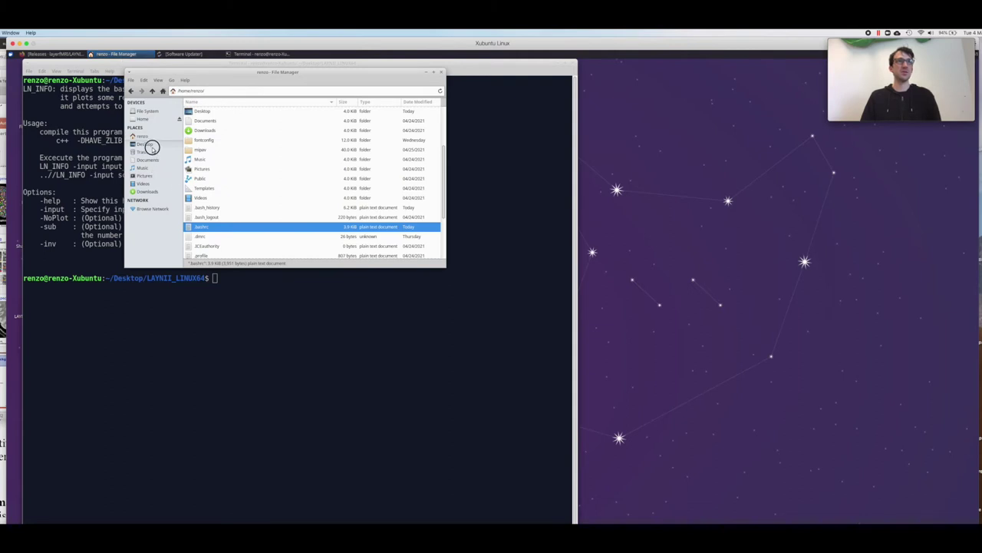
{"action": "double_click", "coordinate": [215, 133]}
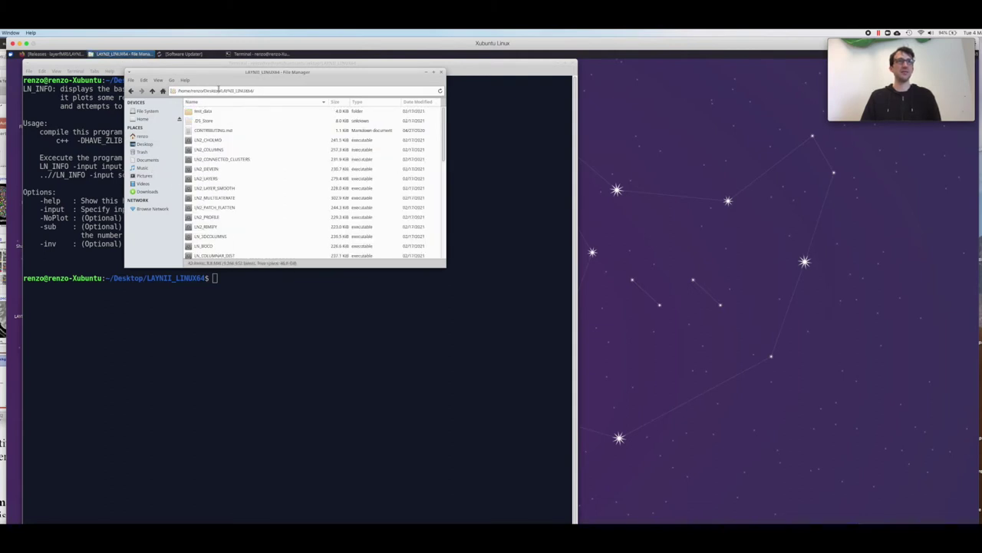
Move the file manager right, enter test_data, and open lo_BOLD_intemp.nii in ITK-SNAP.
{"action": "left_click_drag", "start_coordinate": [235, 71], "coordinate": [718, 151]}
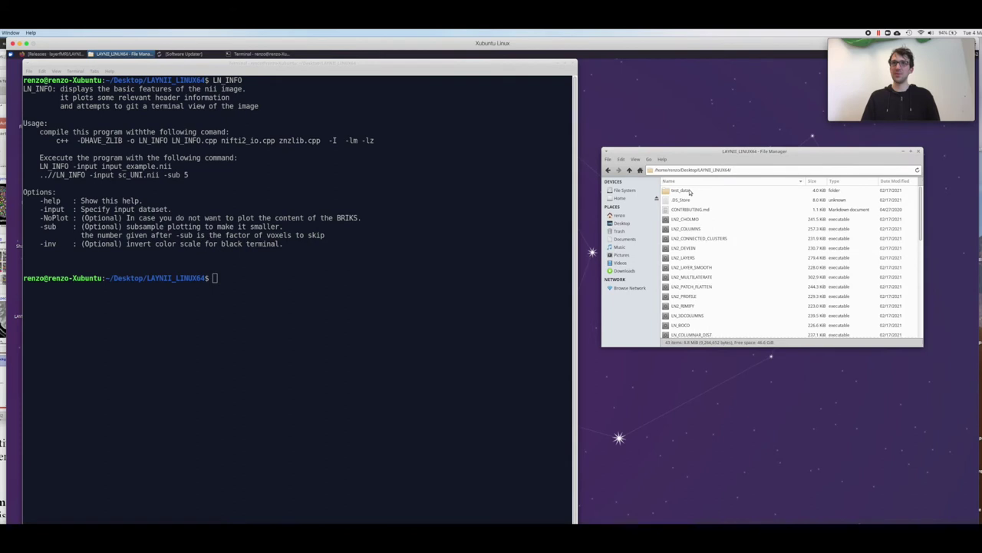
{"action": "double_click", "coordinate": [683, 191]}
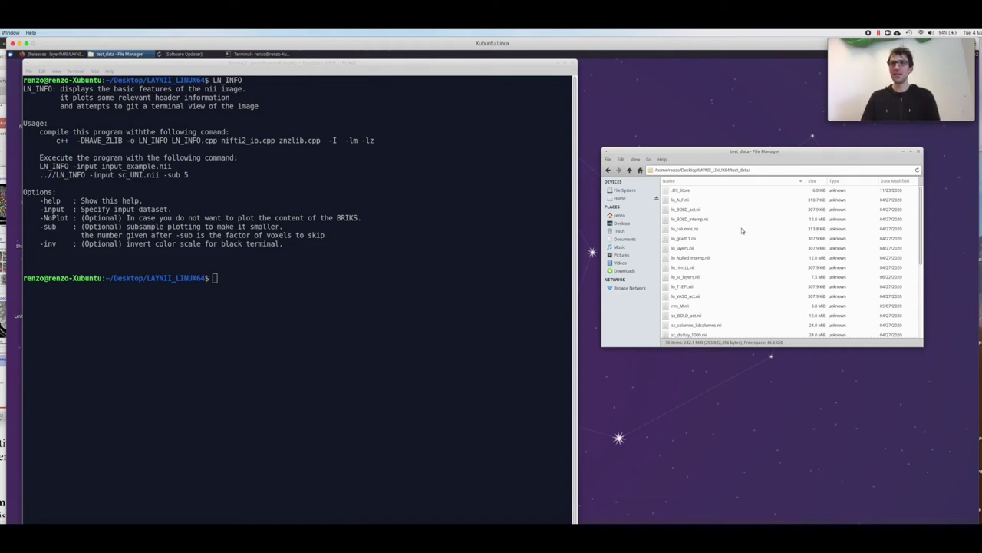
{"action": "left_click", "coordinate": [699, 228]}
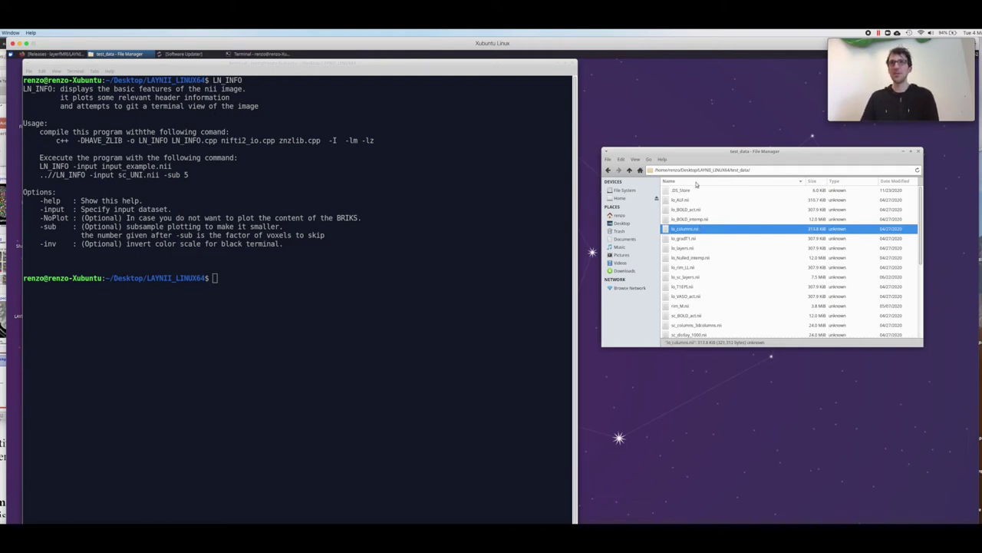
{"action": "left_click", "coordinate": [692, 219]}
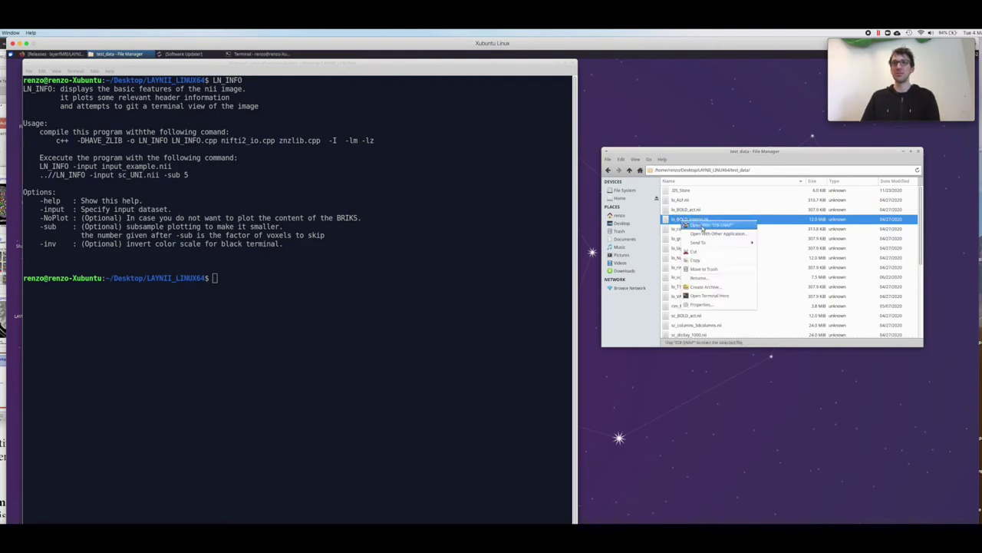
{"action": "double_click", "coordinate": [669, 221]}
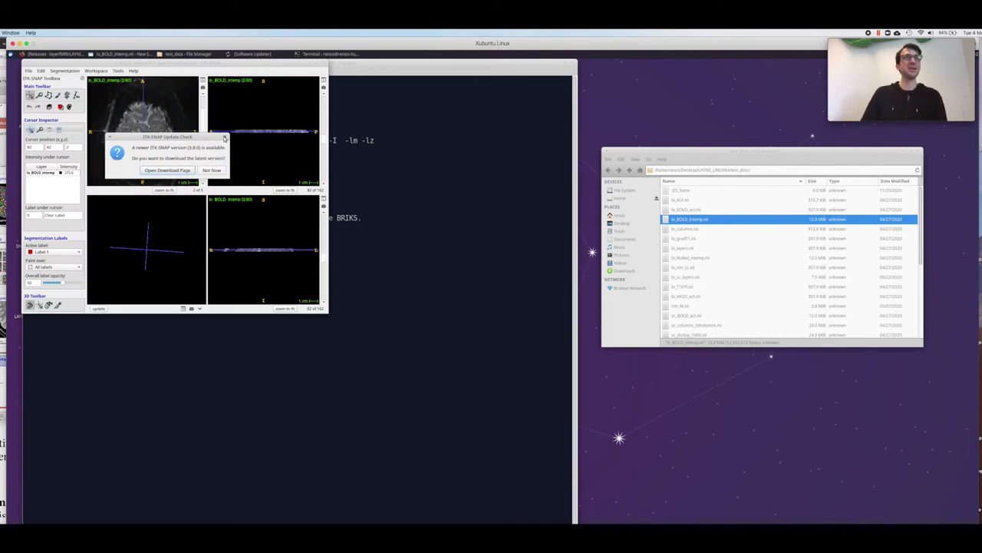
Dismiss the update notice and display time point 13 of 80 of lo_BOLD_intemp.nii.
{"action": "left_click", "coordinate": [224, 138]}
{"action": "left_click_drag", "start_coordinate": [120, 145], "coordinate": [149, 136]}
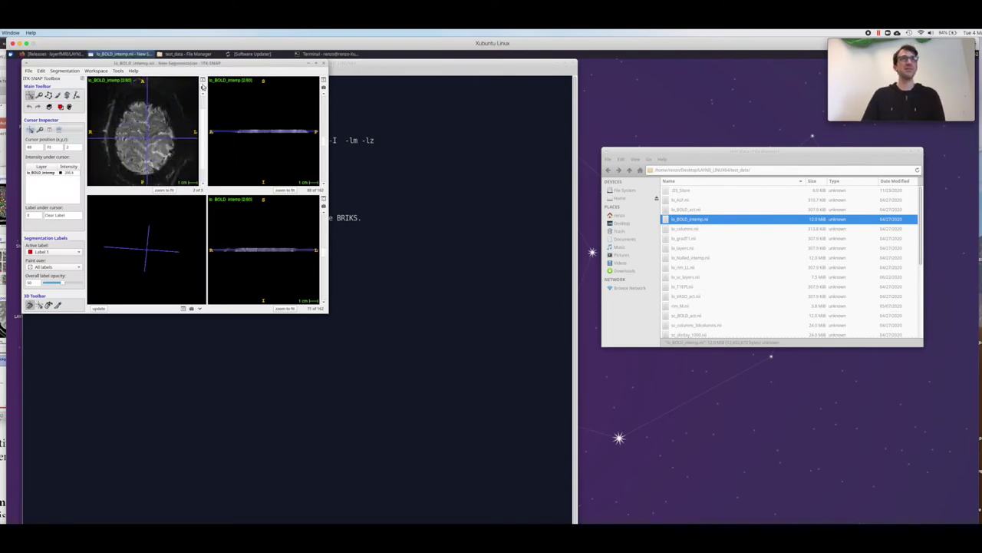
{"action": "left_click", "coordinate": [202, 81]}
{"action": "mouse_move", "coordinate": [230, 128]}
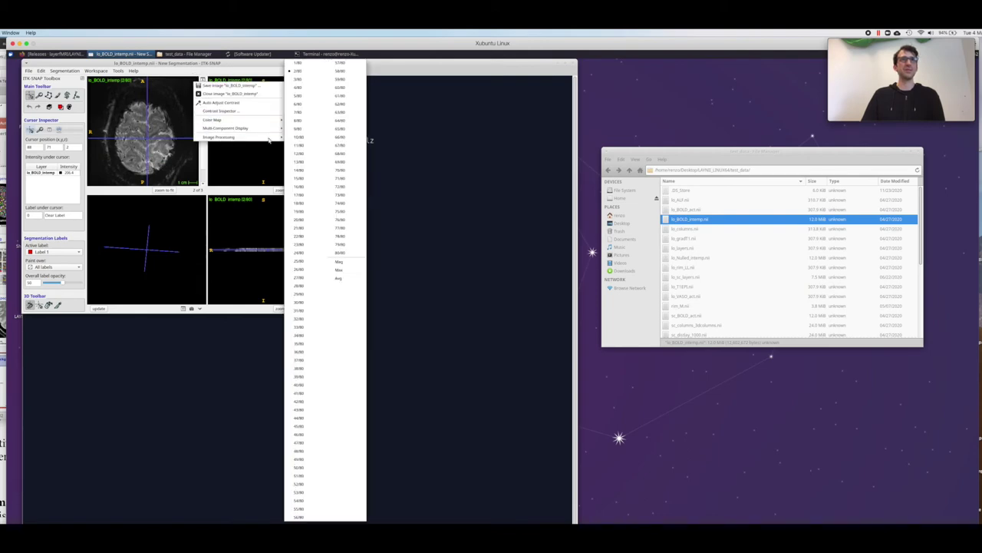
{"action": "left_click", "coordinate": [303, 160]}
{"action": "left_click", "coordinate": [149, 139]}
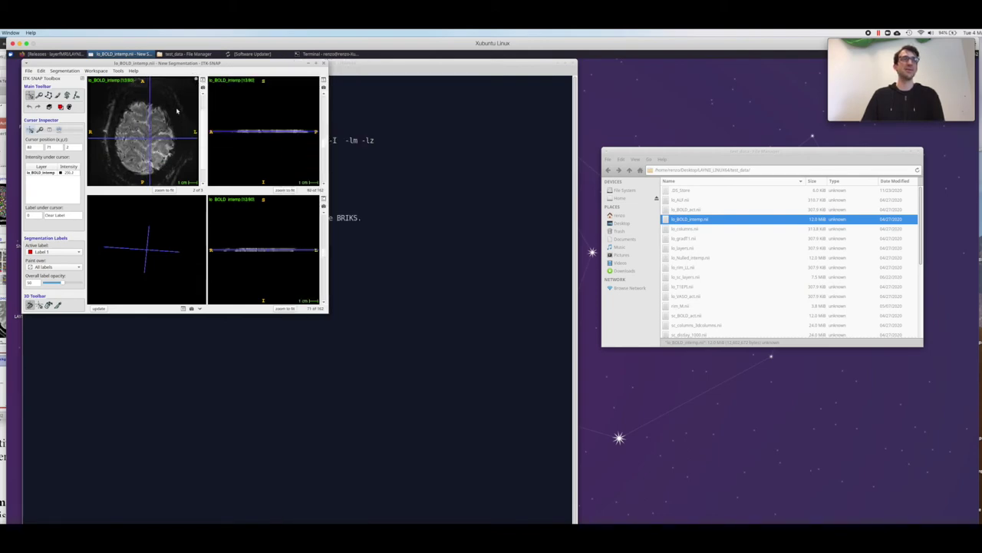
Switch the display to time point 8 of 80, then close ITK-SNAP.
{"action": "left_click", "coordinate": [202, 81]}
{"action": "mouse_move", "coordinate": [231, 128]}
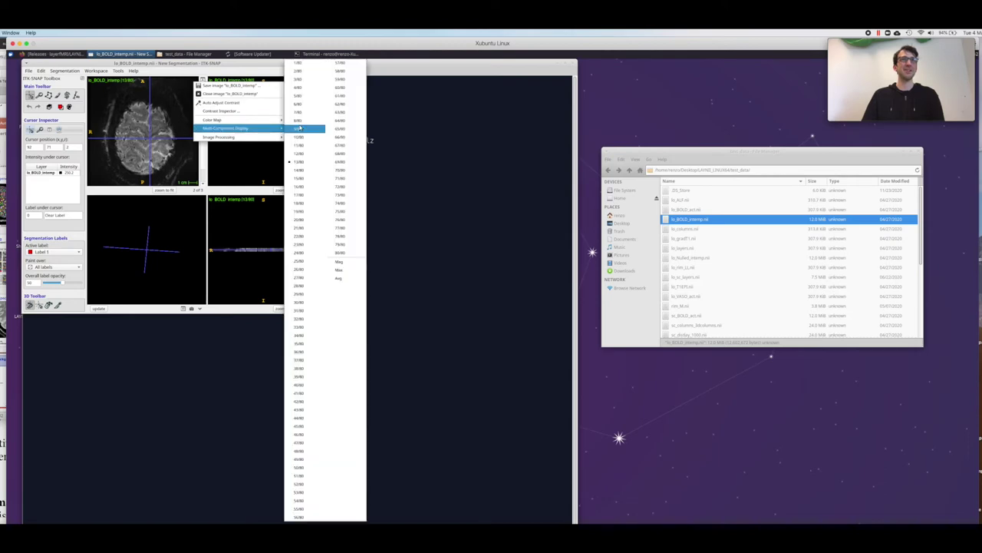
{"action": "left_click", "coordinate": [306, 121]}
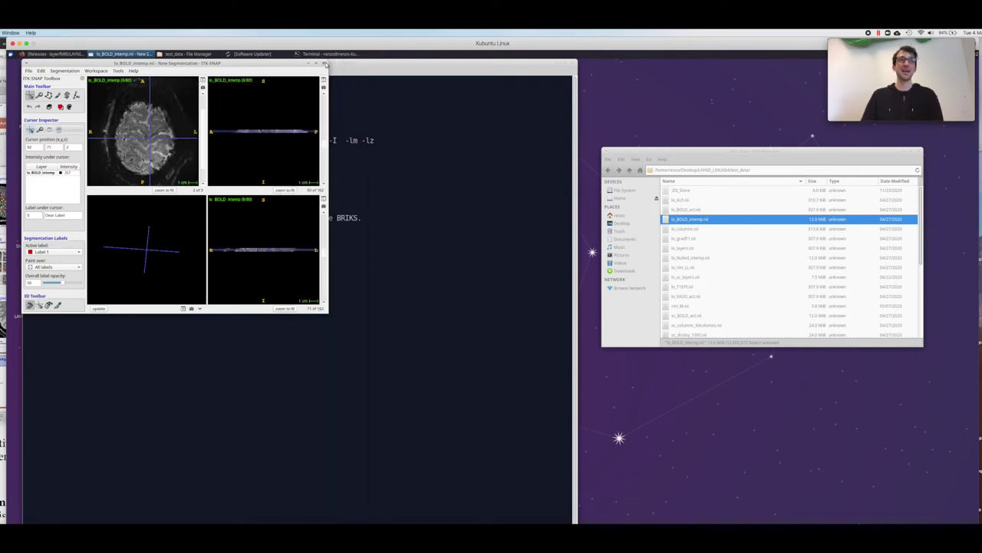
{"action": "left_click", "coordinate": [324, 63]}
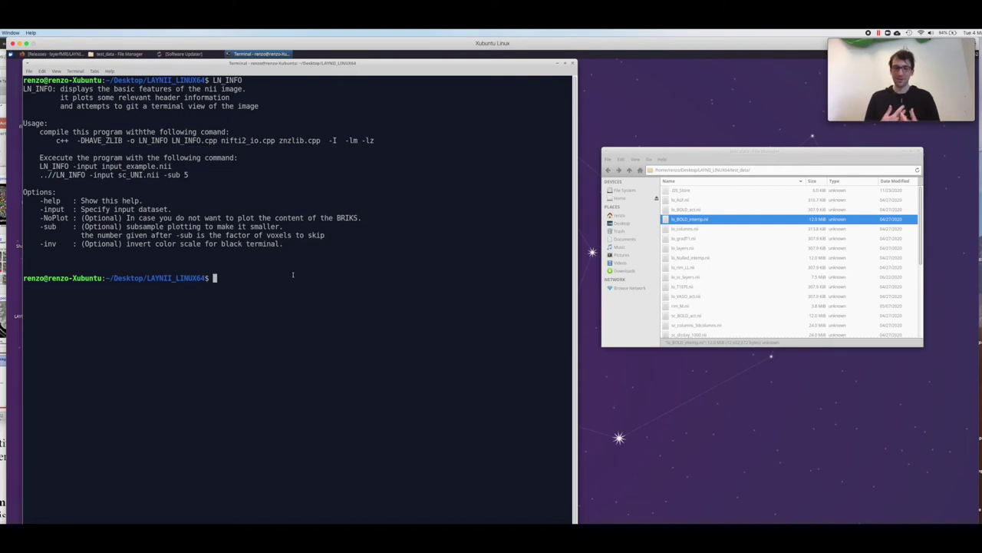
Print LN_SKEW's usage help using Tab completion.
{"action": "type", "text": "LN_SK"}
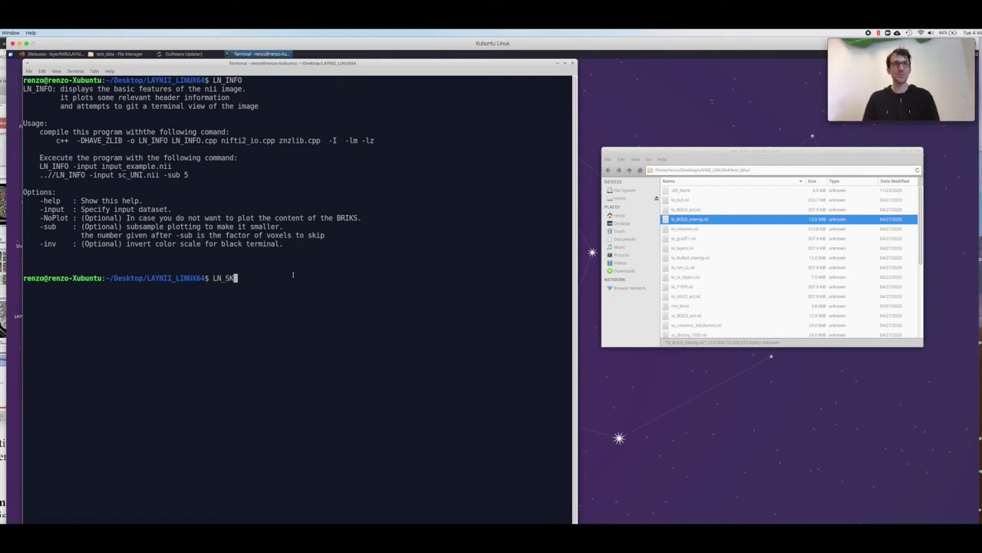
{"action": "key", "text": "Tab"}
{"action": "key", "text": "Return"}
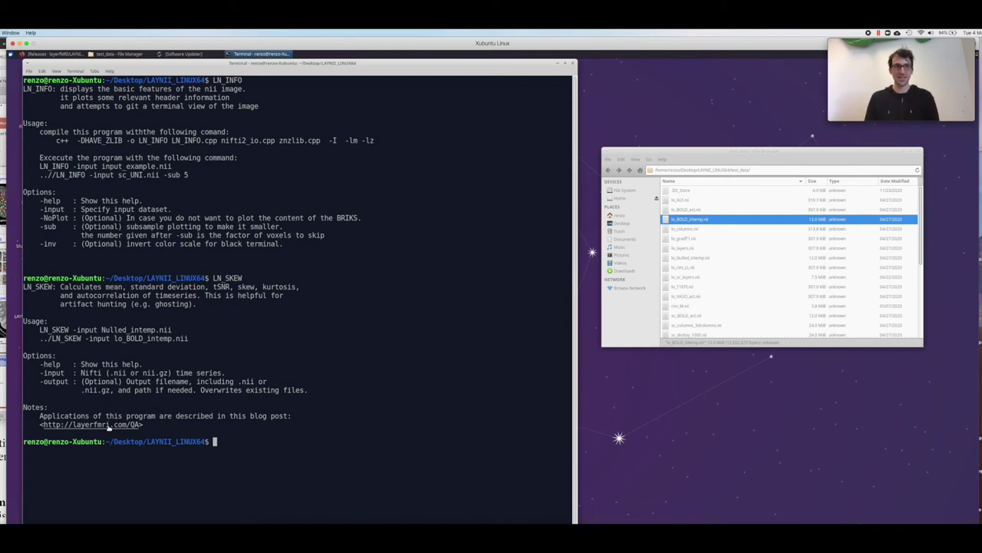
Paste LN_SKEW's example command for lo_BOLD_intemp.nii at the prompt and run it.
{"action": "key", "text": "Up"}
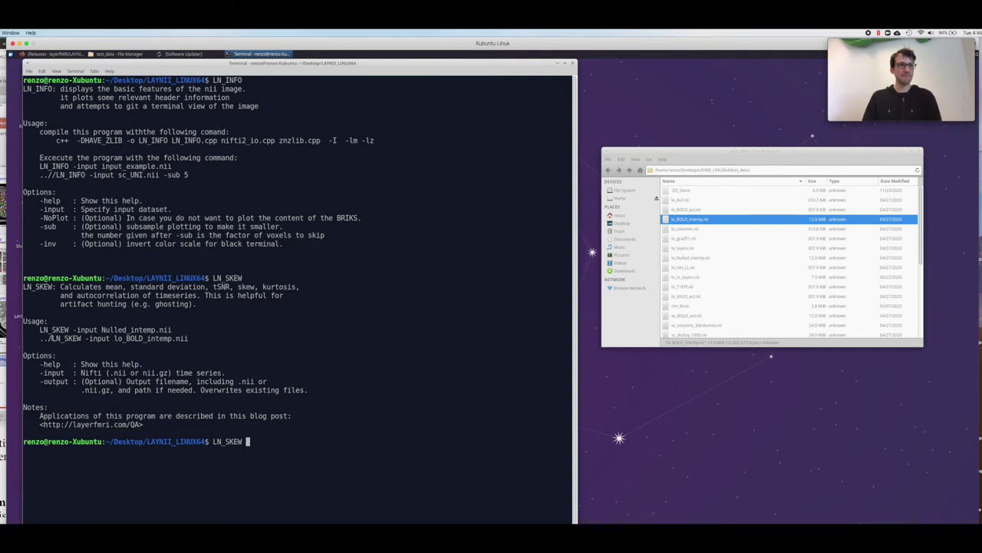
{"action": "left_click_drag", "start_coordinate": [50, 337], "coordinate": [187, 339]}
{"action": "key", "text": "ctrl+c"}
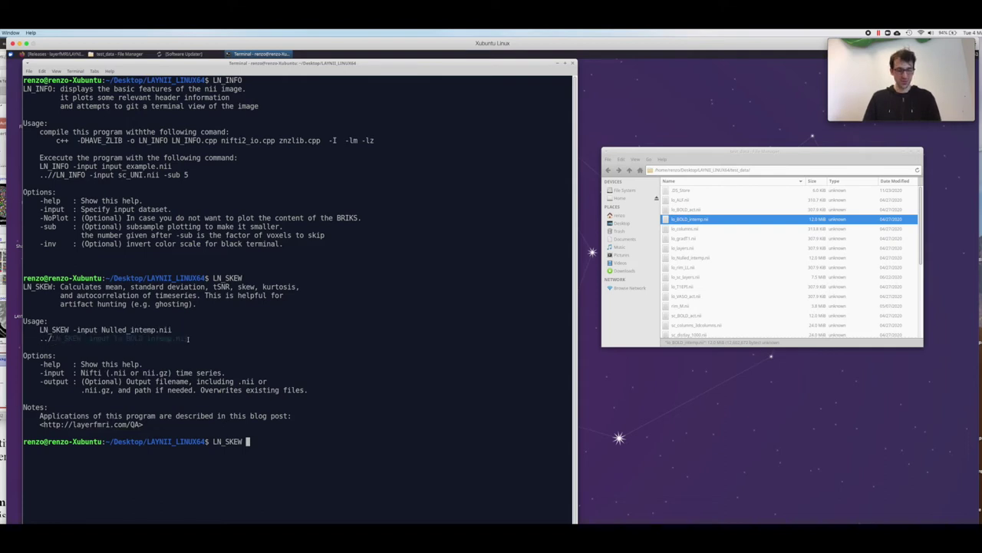
{"action": "key", "text": "BackSpace"}
{"action": "key", "text": "BackSpace"}
{"action": "key", "text": "BackSpace"}
{"action": "key", "text": "BackSpace"}
{"action": "key", "text": "BackSpace"}
{"action": "key", "text": "BackSpace"}
{"action": "key", "text": "BackSpace"}
{"action": "key", "text": "BackSpace"}
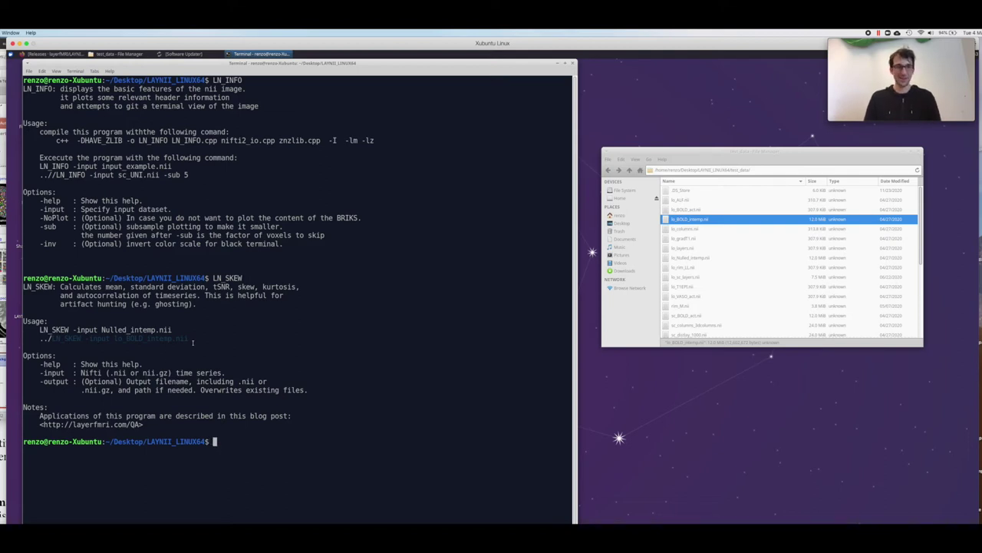
{"action": "type", "text": "/home/renzo/Desktop/LAYNII_LINUX64"}
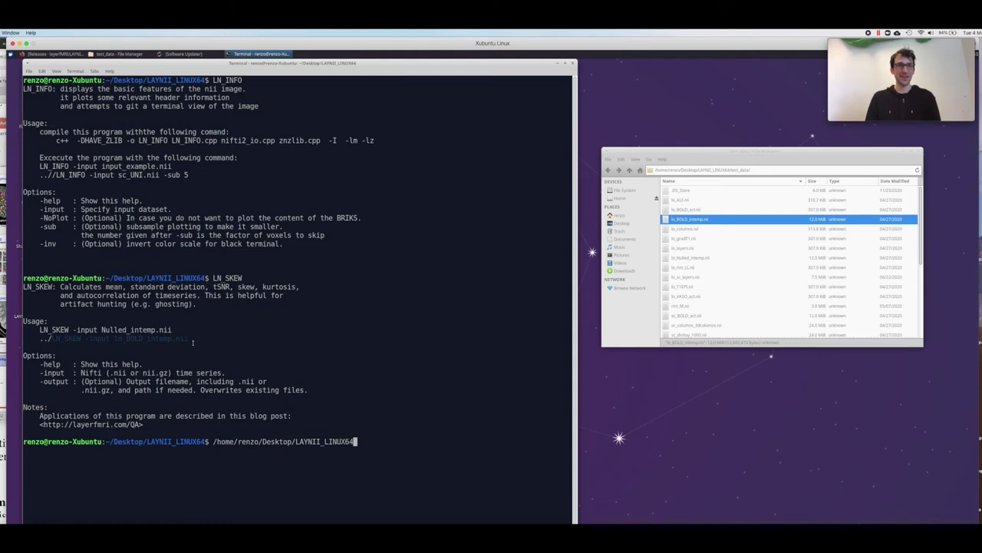
{"action": "key", "text": "BackSpace"}
{"action": "key", "text": "BackSpace"}
{"action": "key", "text": "BackSpace"}
{"action": "key", "text": "BackSpace"}
{"action": "key", "text": "BackSpace"}
{"action": "key", "text": "BackSpace"}
{"action": "key", "text": "BackSpace"}
{"action": "key", "text": "BackSpace"}
{"action": "key", "text": "BackSpace"}
{"action": "key", "text": "BackSpace"}
{"action": "key", "text": "BackSpace"}
{"action": "key", "text": "BackSpace"}
{"action": "key", "text": "BackSpace"}
{"action": "key", "text": "BackSpace"}
{"action": "key", "text": "BackSpace"}
{"action": "key", "text": "BackSpace"}
{"action": "key", "text": "BackSpace"}
{"action": "key", "text": "BackSpace"}
{"action": "key", "text": "BackSpace"}
{"action": "key", "text": "BackSpace"}
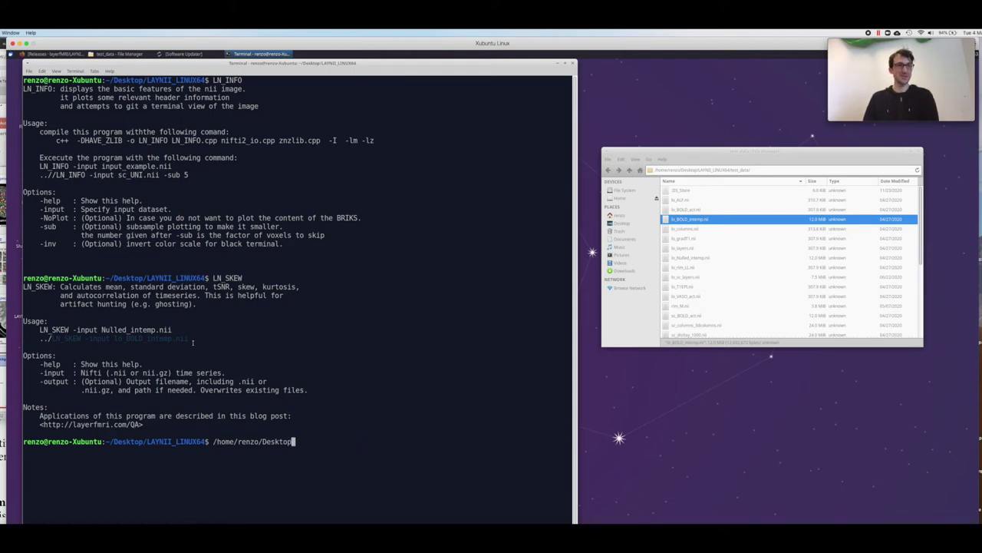
{"action": "key", "text": "BackSpace"}
{"action": "key", "text": "BackSpace"}
{"action": "key", "text": "BackSpace"}
{"action": "key", "text": "BackSpace"}
{"action": "key", "text": "BackSpace"}
{"action": "key", "text": "BackSpace"}
{"action": "key", "text": "BackSpace"}
{"action": "key", "text": "BackSpace"}
{"action": "key", "text": "BackSpace"}
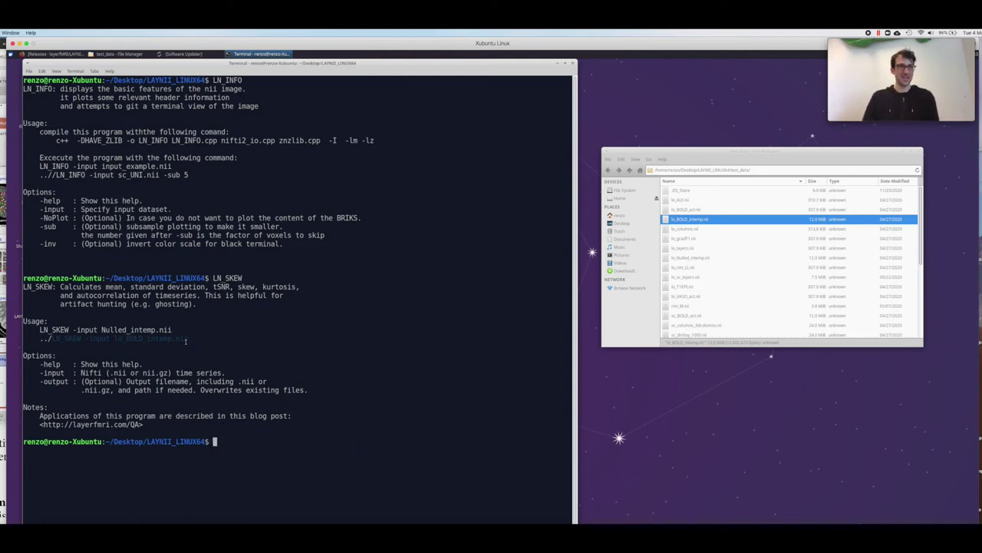
{"action": "key", "text": "ctrl+shift+v"}
{"action": "key", "text": "Return"}
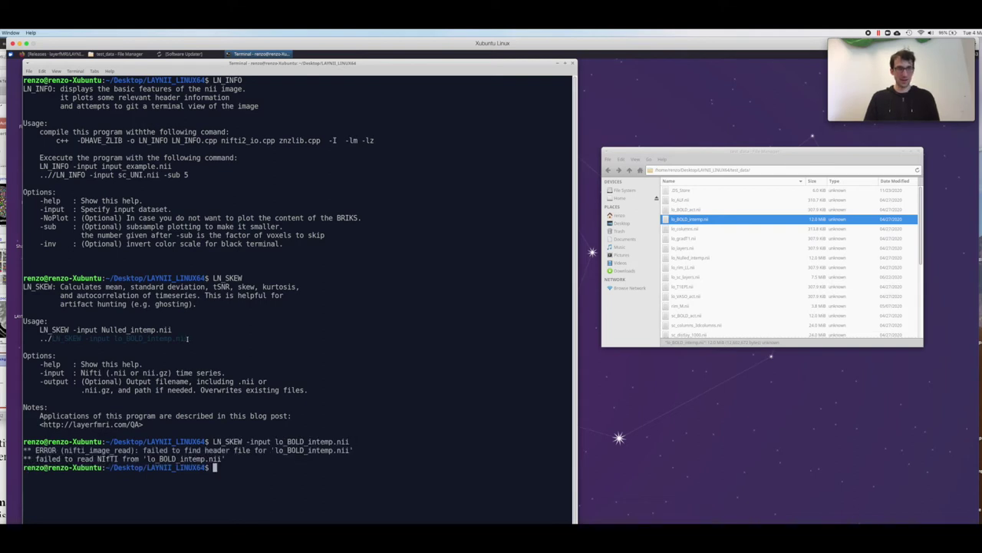
Rerun LN_SKEW with the input path corrected to ./test_data/lo_BOLD_intemp.nii.
{"action": "key", "text": "Up"}
{"action": "key", "text": "Left"}
{"action": "key", "text": "Left"}
{"action": "key", "text": "Left"}
{"action": "key", "text": "Left"}
{"action": "key", "text": "Left"}
{"action": "key", "text": "Left"}
{"action": "key", "text": "Left"}
{"action": "key", "text": "Left"}
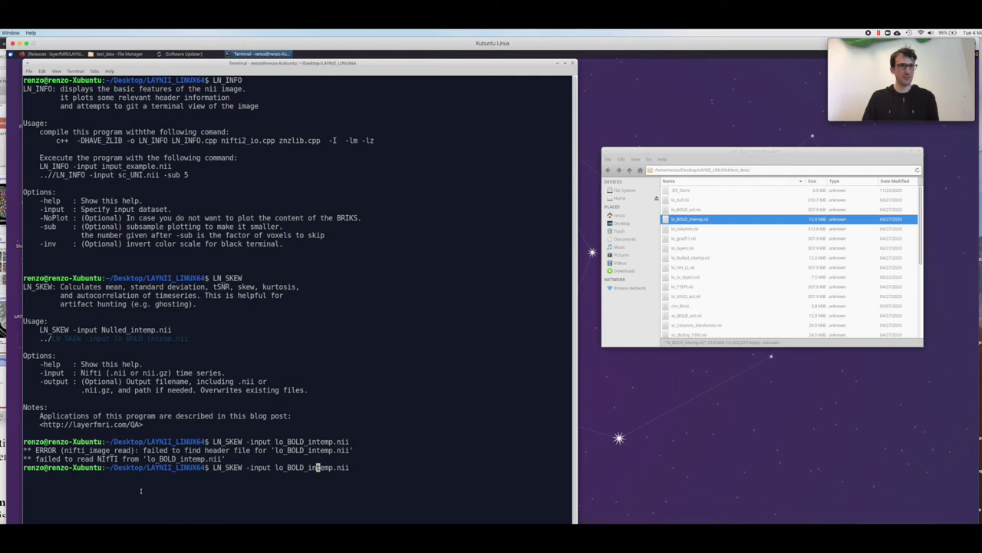
{"action": "left_click", "coordinate": [141, 450]}
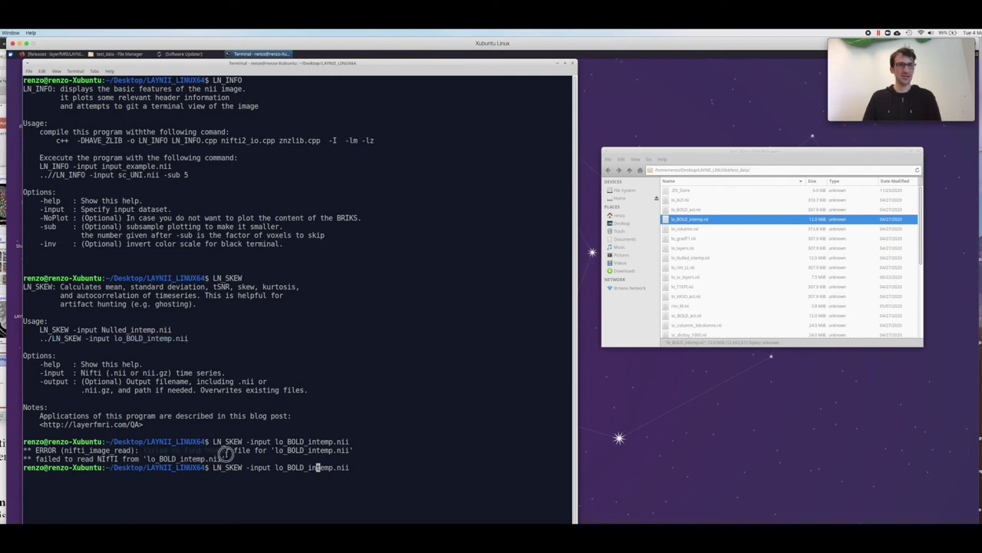
{"action": "key", "text": "Left"}
{"action": "key", "text": "Left"}
{"action": "key", "text": "Left"}
{"action": "key", "text": "Left"}
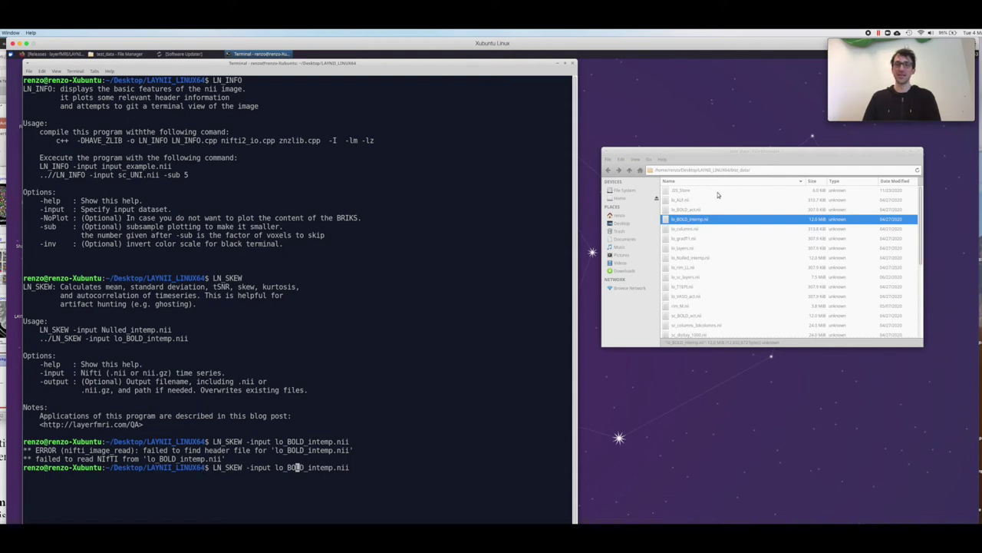
{"action": "key", "text": "Left"}
{"action": "key", "text": "Left"}
{"action": "key", "text": "Left"}
{"action": "key", "text": "Left"}
{"action": "key", "text": "Left"}
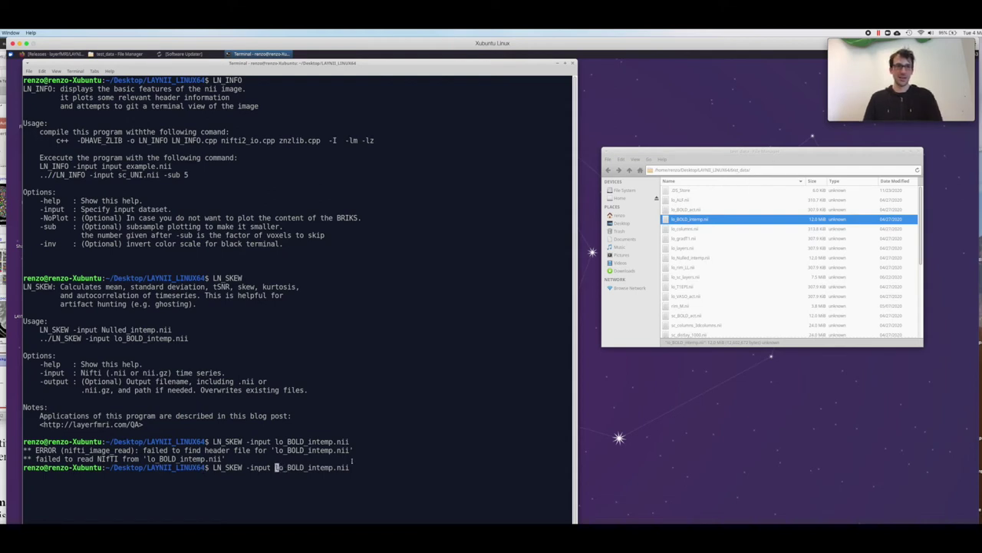
{"action": "type", "text": "/"}
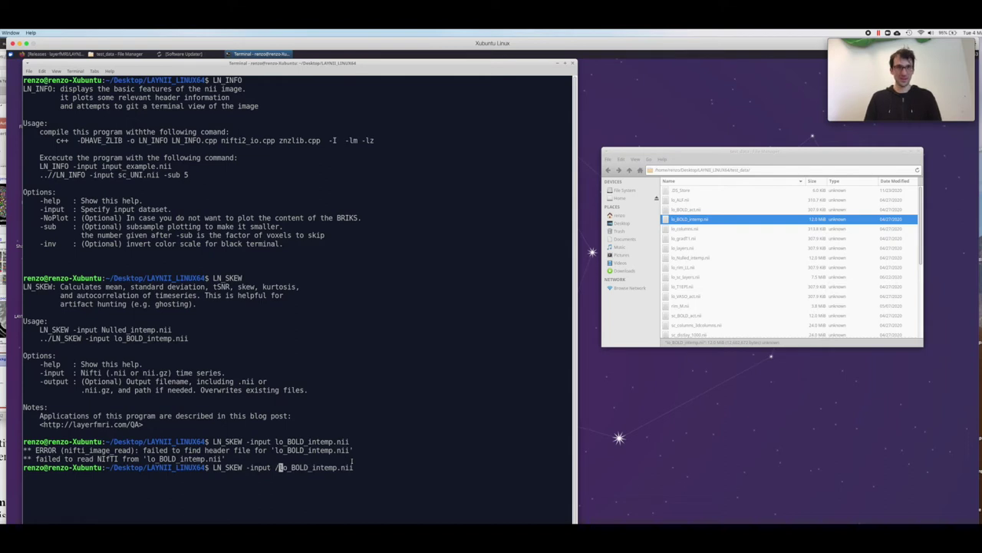
{"action": "key", "text": "BackSpace"}
{"action": "key", "text": "BackSpace"}
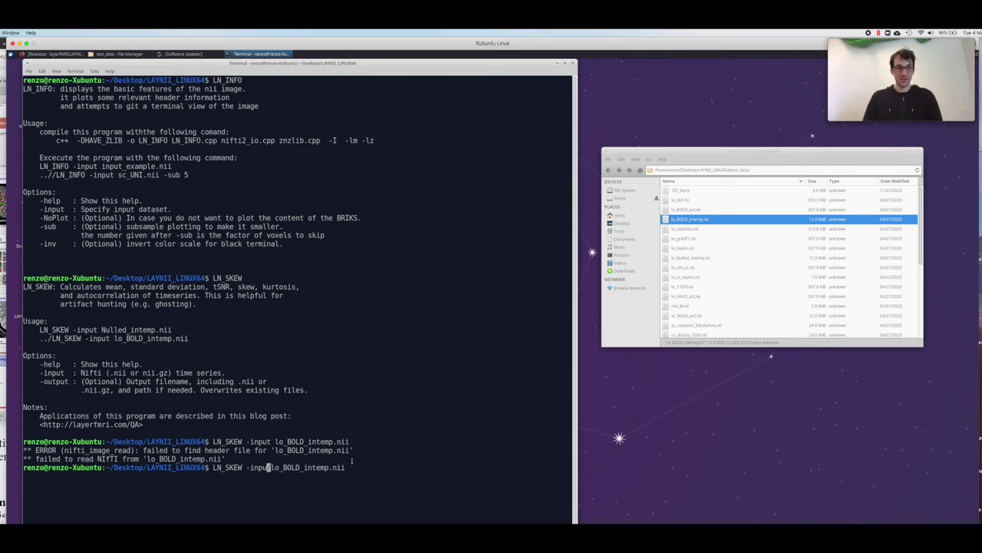
{"action": "type", "text": "./tes"}
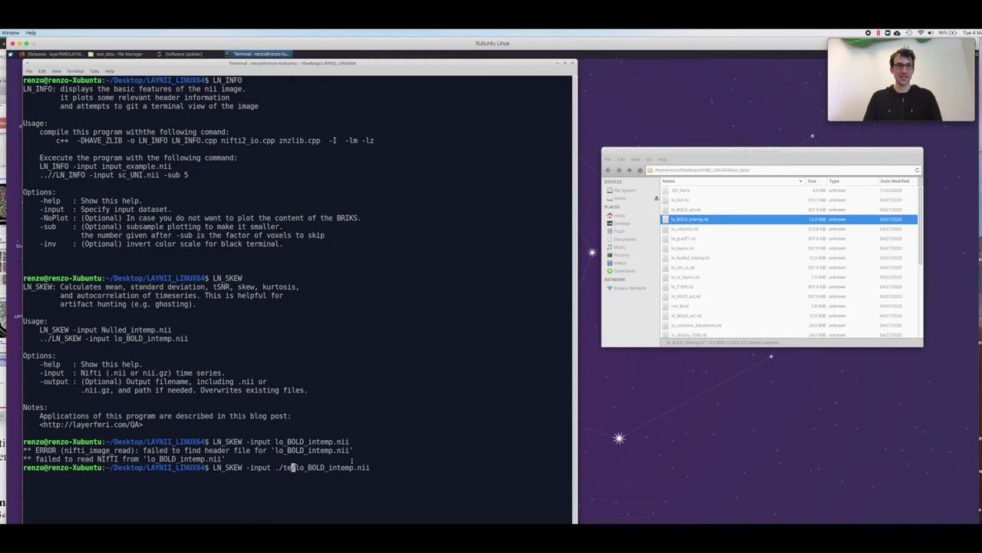
{"action": "type", "text": "st"}
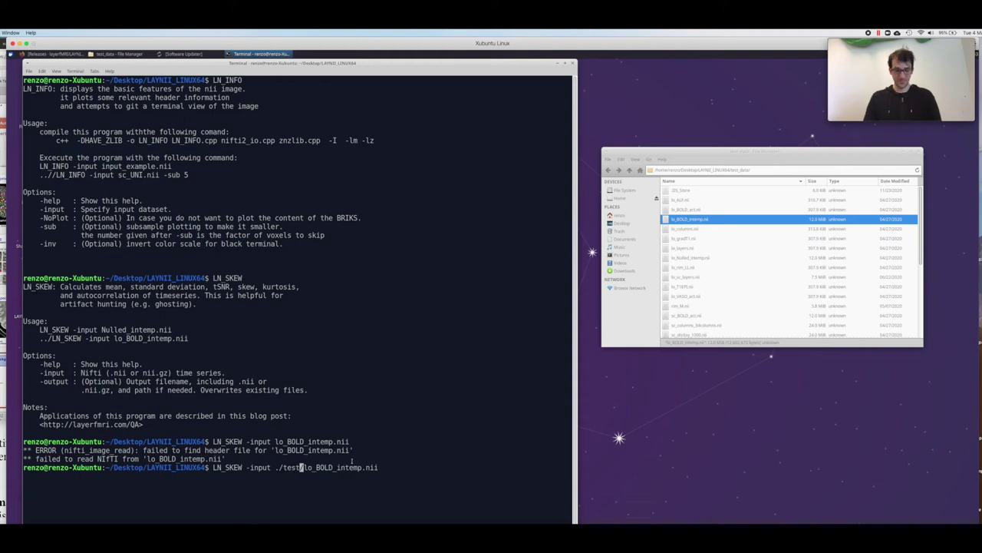
{"action": "type", "text": "_data/"}
{"action": "key", "text": "Return"}
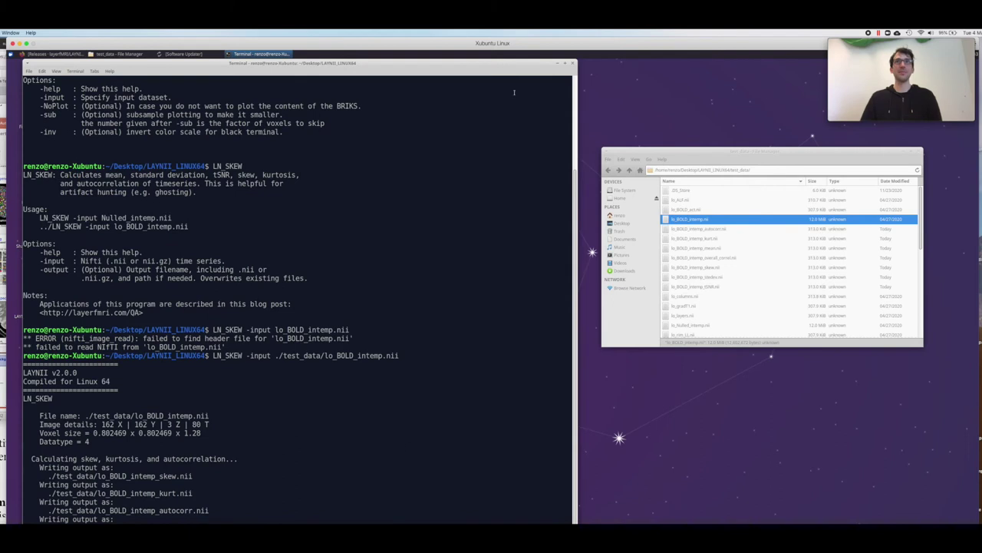
{"action": "left_click_drag", "start_coordinate": [576, 59], "coordinate": [518, 61]}
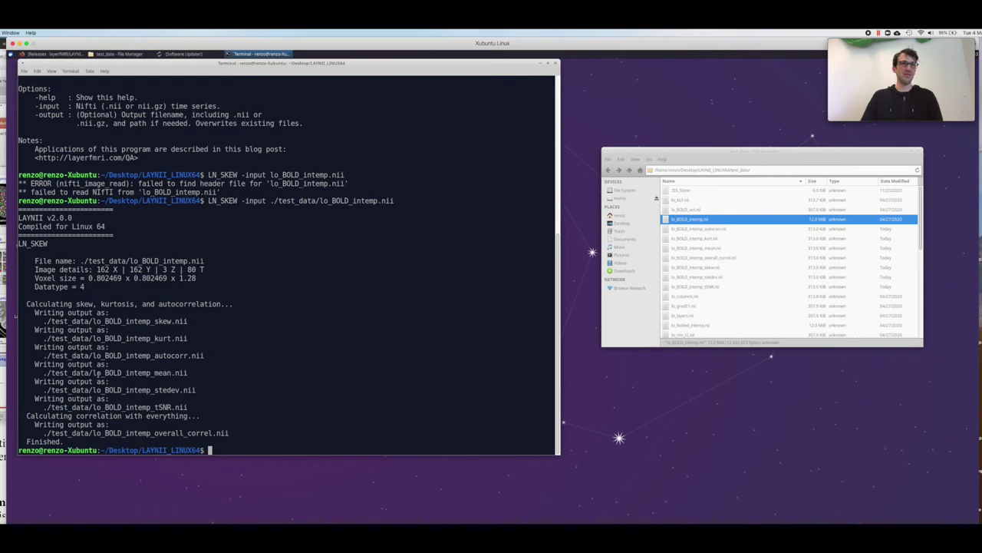
Open lo_BOLD_intemp_mean.nii from the test_data listing with ITK-SNAP.
{"action": "left_click", "coordinate": [718, 219]}
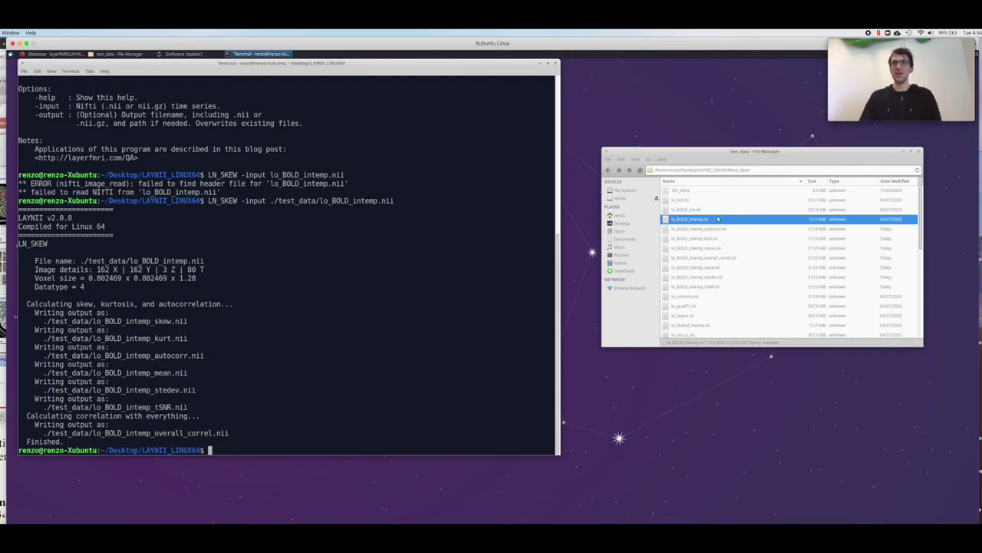
{"action": "scroll", "coordinate": [718, 220], "scroll_direction": "down", "scroll_amount": 8}
{"action": "scroll", "coordinate": [717, 220], "scroll_direction": "up", "scroll_amount": 8}
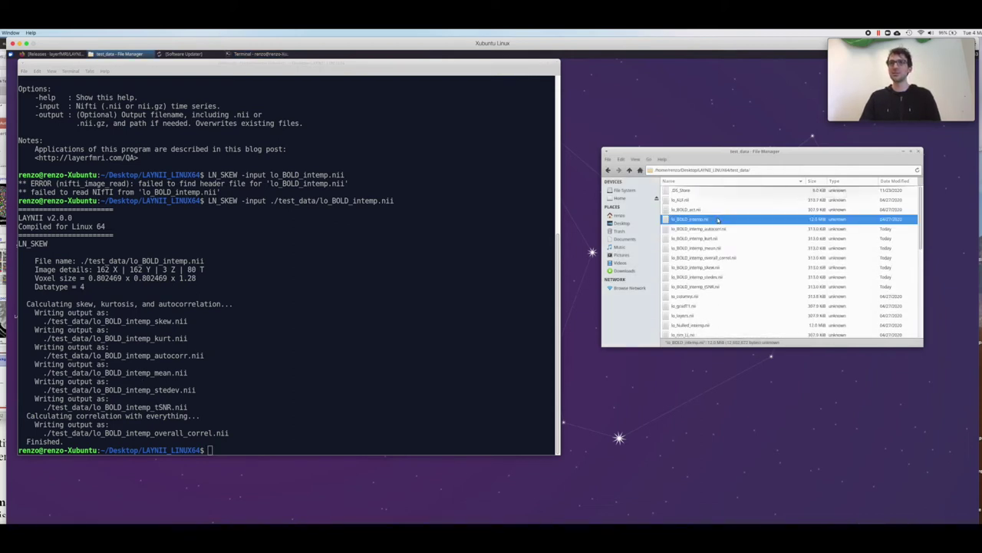
{"action": "left_click", "coordinate": [711, 239]}
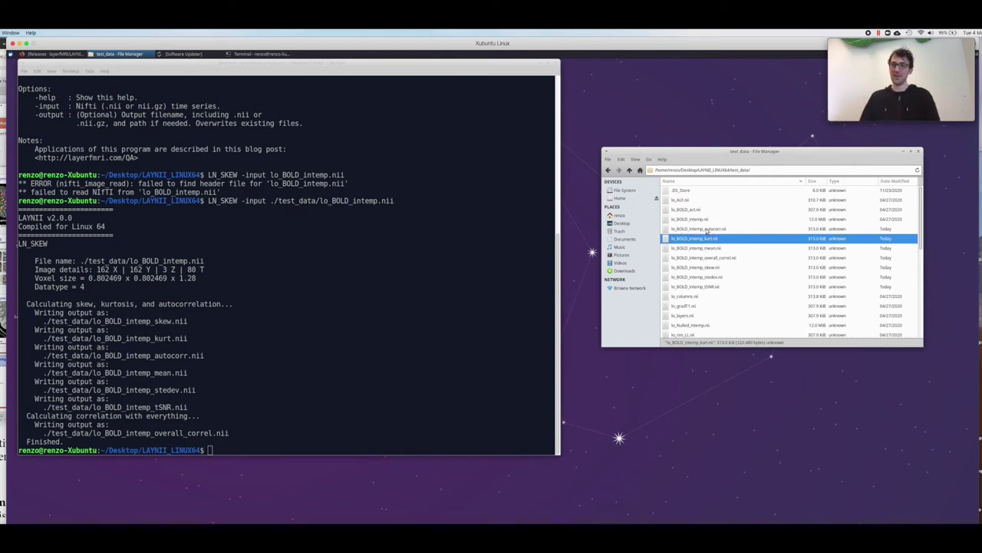
{"action": "right_click", "coordinate": [720, 248]}
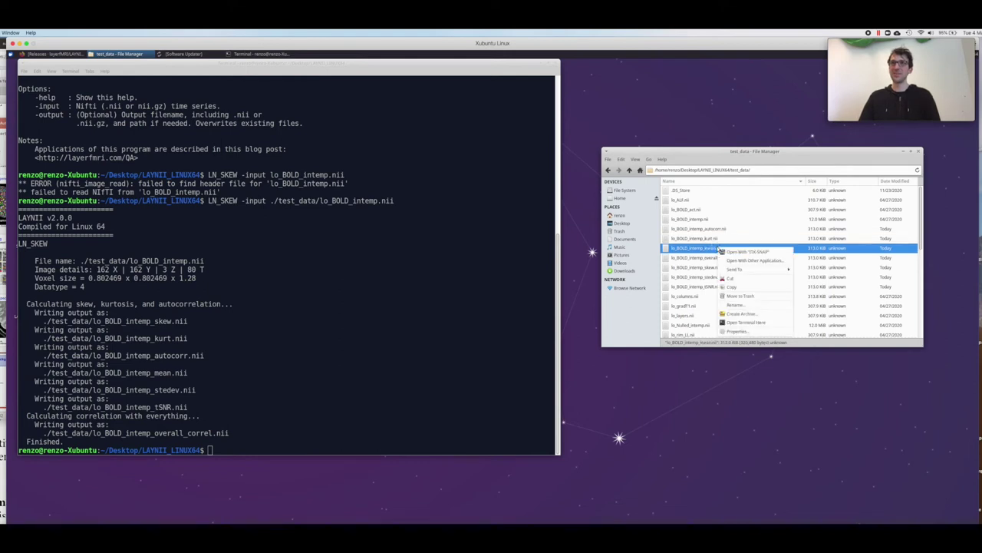
{"action": "left_click", "coordinate": [723, 251]}
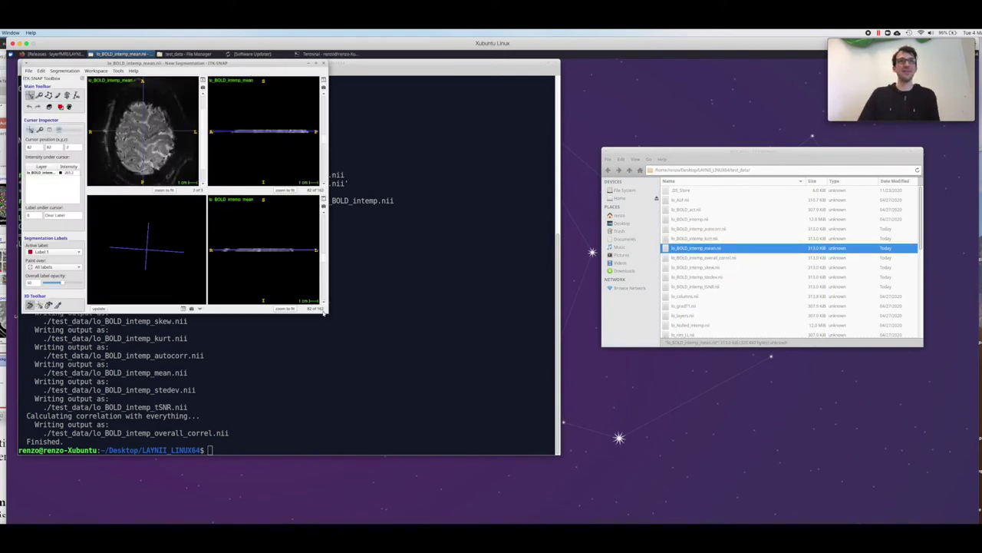
Load lo_BOLD_intemp_tSNR.nii as the main image and enlarge its axial slice.
{"action": "left_click", "coordinate": [202, 82]}
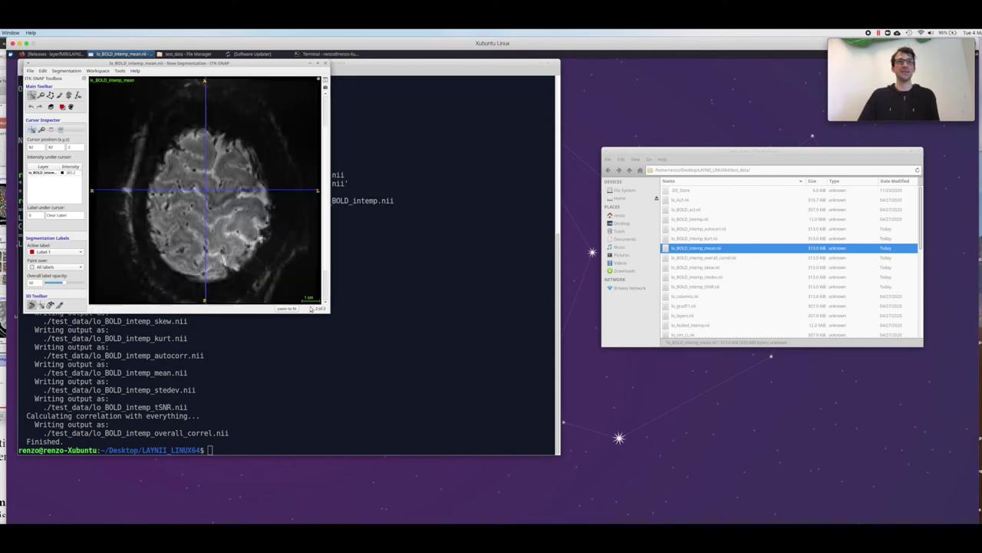
{"action": "left_click", "coordinate": [729, 267]}
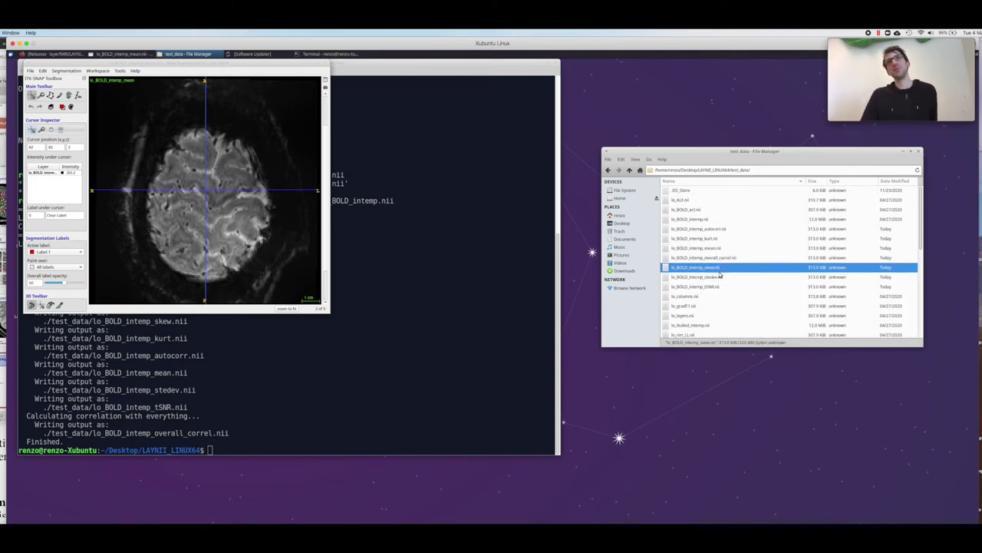
{"action": "left_click", "coordinate": [720, 277]}
{"action": "left_click_drag", "start_coordinate": [718, 286], "coordinate": [261, 199]}
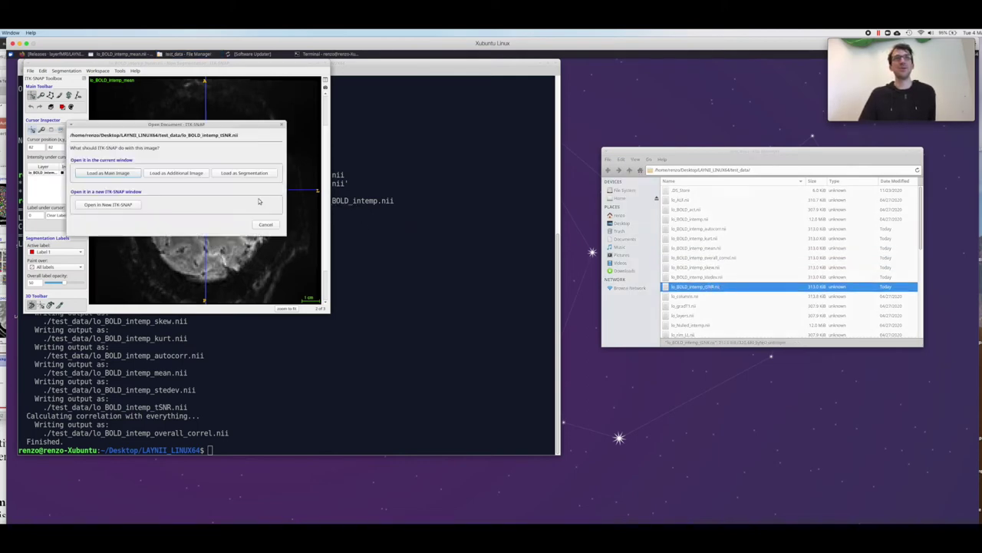
{"action": "left_click", "coordinate": [111, 173]}
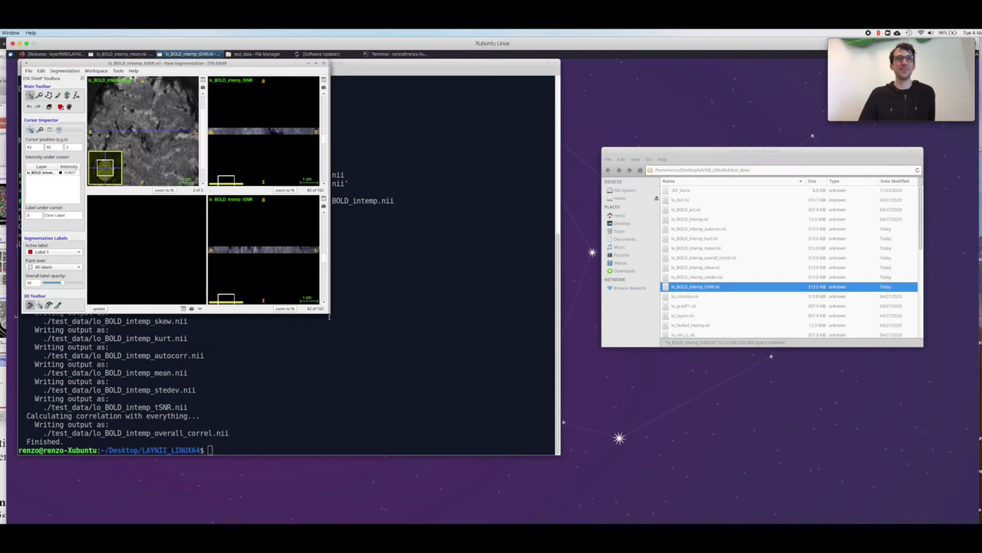
{"action": "left_click", "coordinate": [203, 81]}
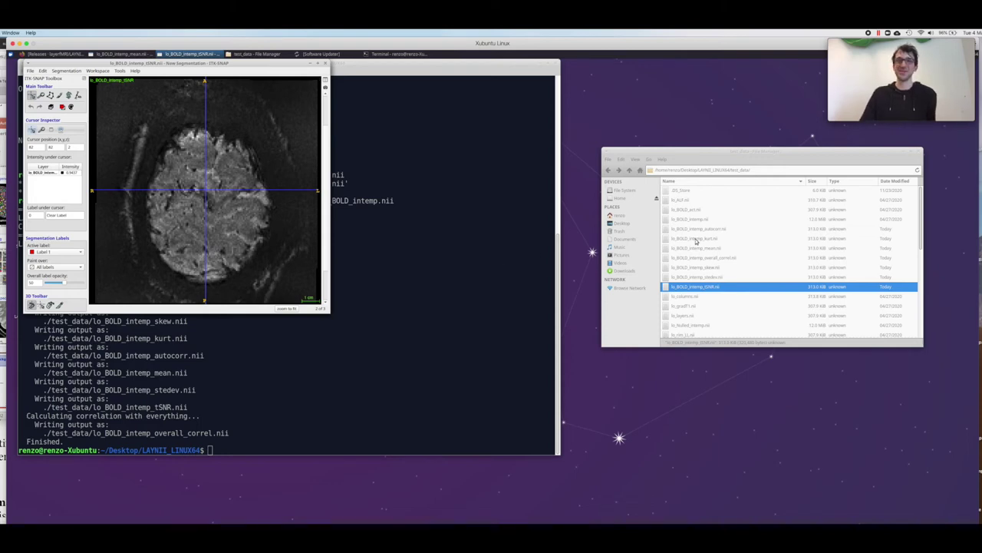
{"action": "left_click", "coordinate": [699, 284]}
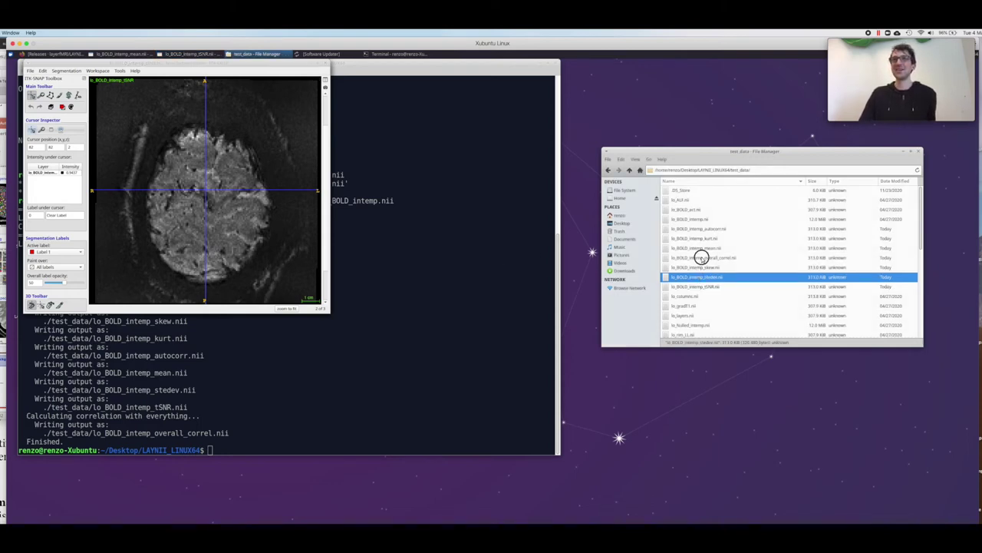
{"action": "left_click", "coordinate": [705, 259]}
Drop lo_BOLD_intemp_overall_correl.nii onto ITK-SNAP and load it as the main image.
{"action": "left_click_drag", "start_coordinate": [704, 259], "coordinate": [243, 208]}
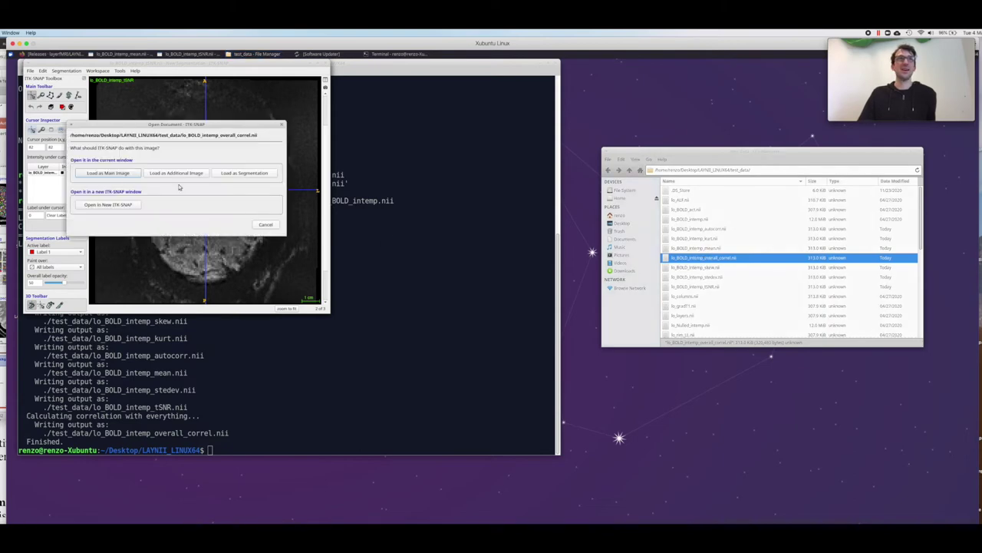
{"action": "left_click", "coordinate": [107, 173]}
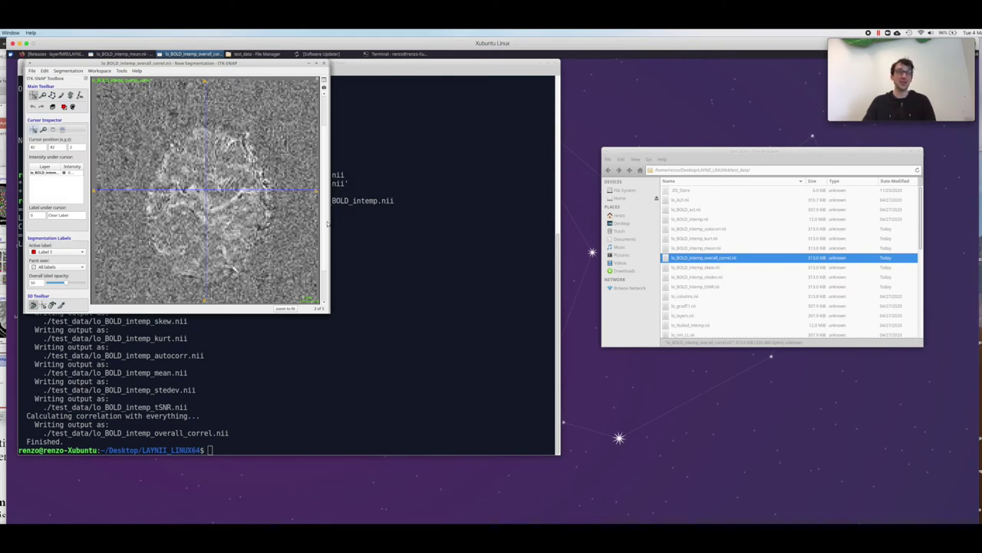
Load lo_BOLD_intemp_autocorr.nii as the main image in ITK-SNAP.
{"action": "left_click", "coordinate": [714, 248]}
{"action": "left_click", "coordinate": [716, 229]}
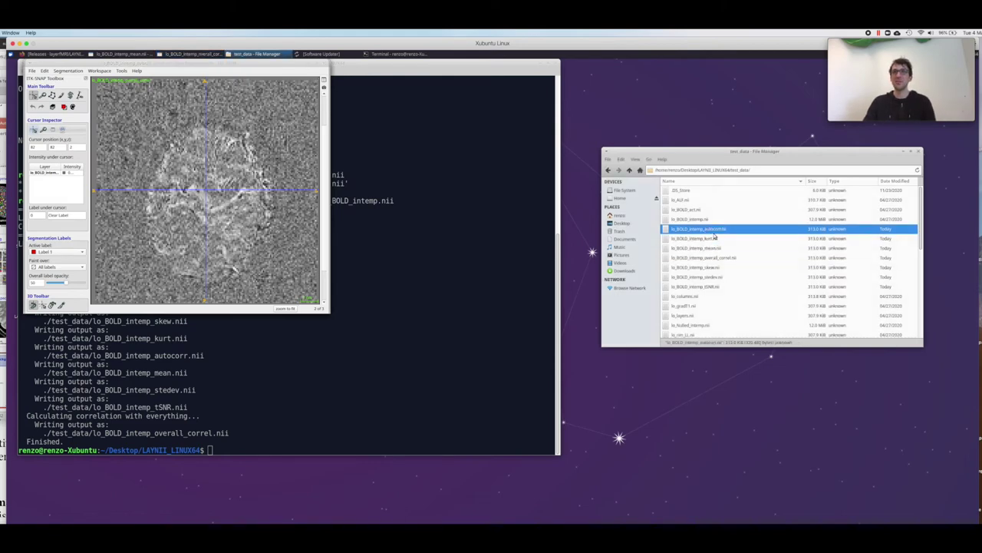
{"action": "left_click_drag", "start_coordinate": [217, 186], "coordinate": [217, 186]}
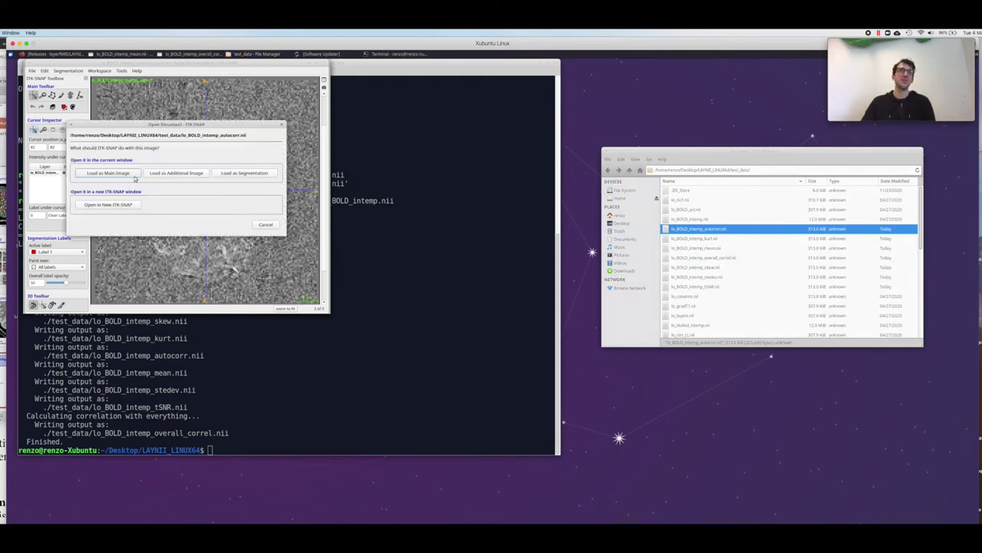
{"action": "left_click", "coordinate": [108, 176]}
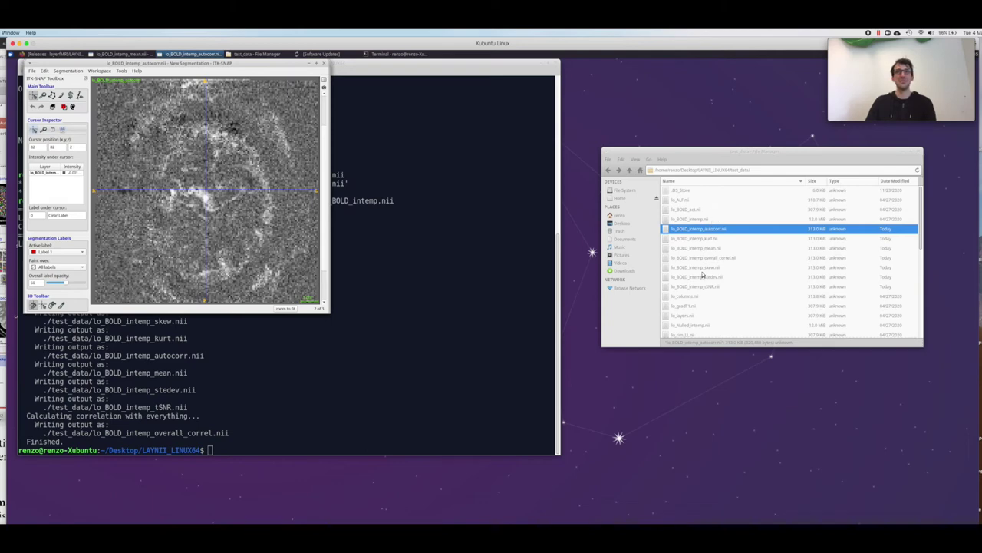
Reload lo_BOLD_intemp_mean.nii as the main image and return to the terminal.
{"action": "left_click_drag", "start_coordinate": [705, 249], "coordinate": [184, 192]}
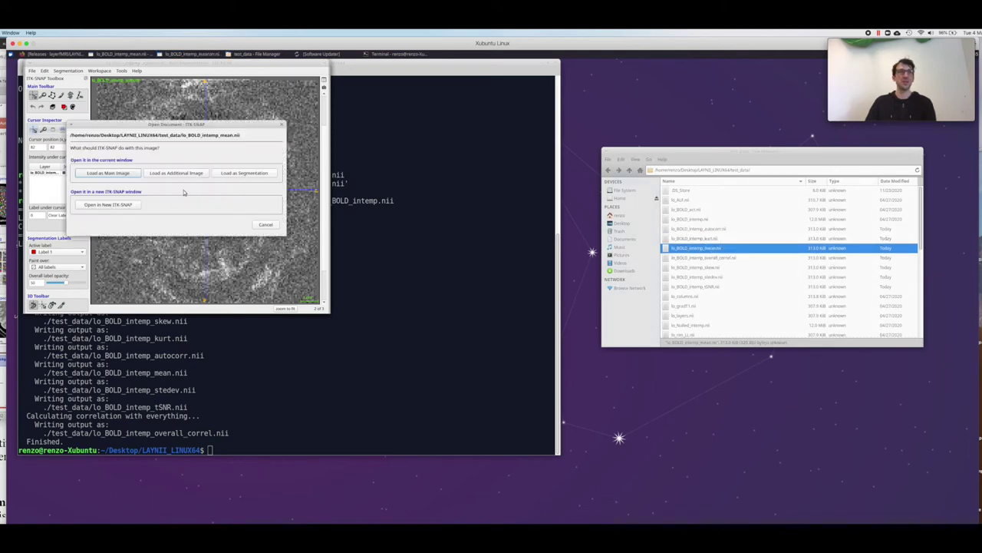
{"action": "left_click", "coordinate": [107, 173]}
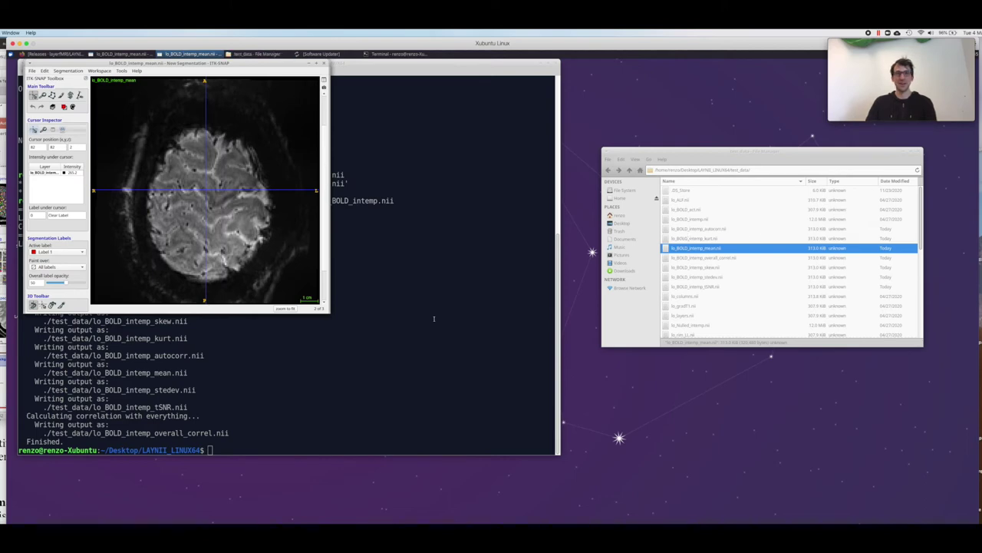
{"action": "left_click", "coordinate": [221, 389]}
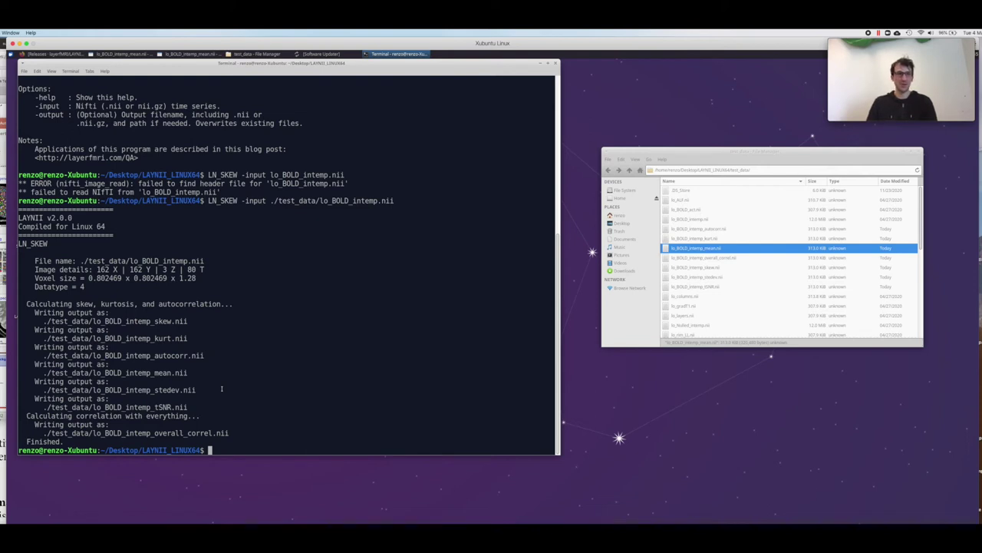
Print LN_NOISE_KERNEL's usage help and select its example command.
{"action": "key", "text": "Up"}
{"action": "key", "text": "Down"}
{"action": "type", "text": "LN"}
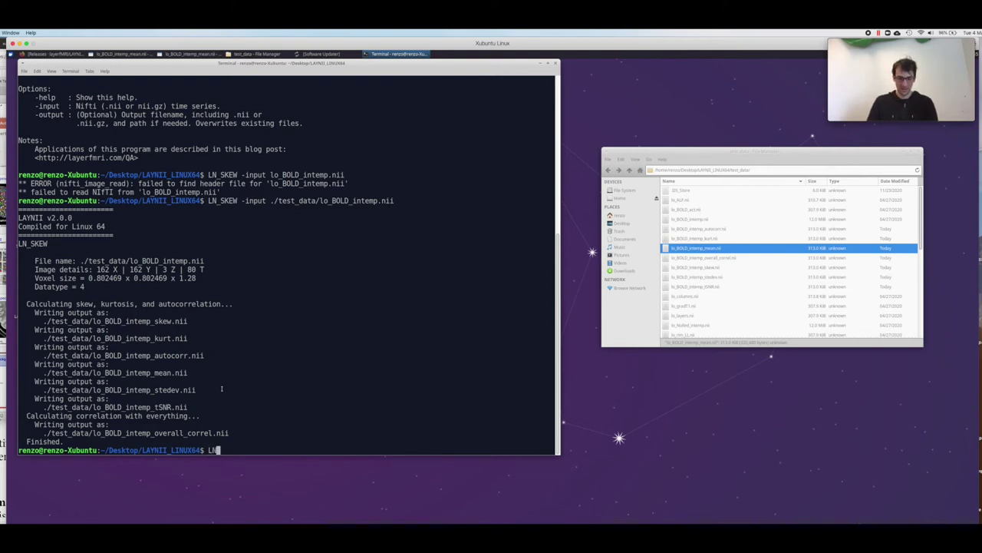
{"action": "type", "text": "_NOISE"}
{"action": "key", "text": "Tab"}
{"action": "key", "text": "Tab"}
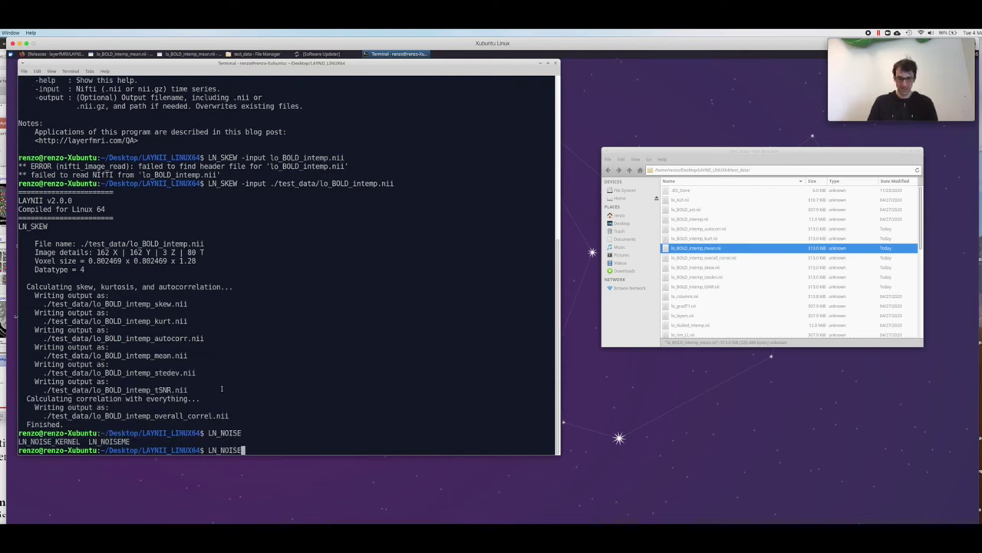
{"action": "type", "text": "_KERNEL"}
{"action": "key", "text": "Return"}
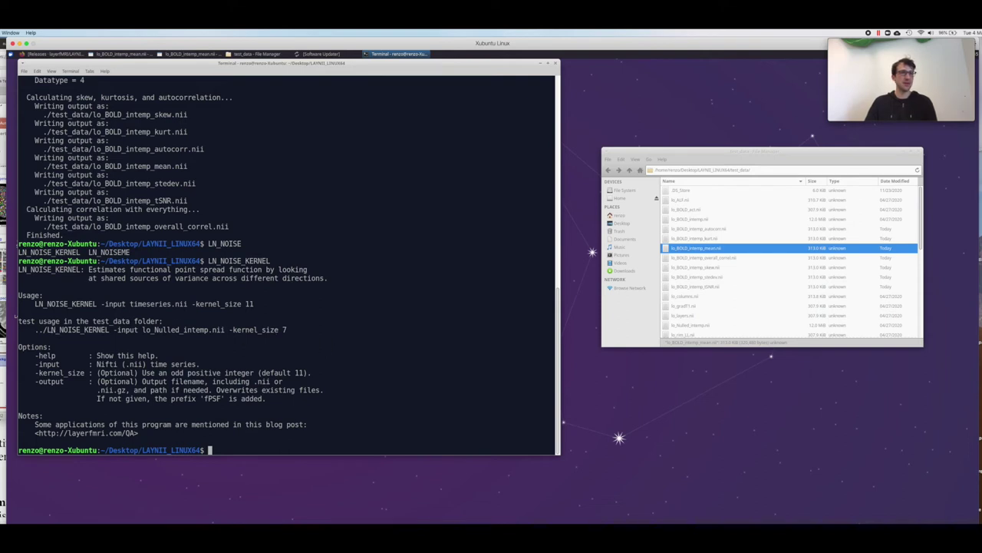
{"action": "left_click_drag", "start_coordinate": [49, 329], "coordinate": [287, 328]}
{"action": "key", "text": "super+c"}
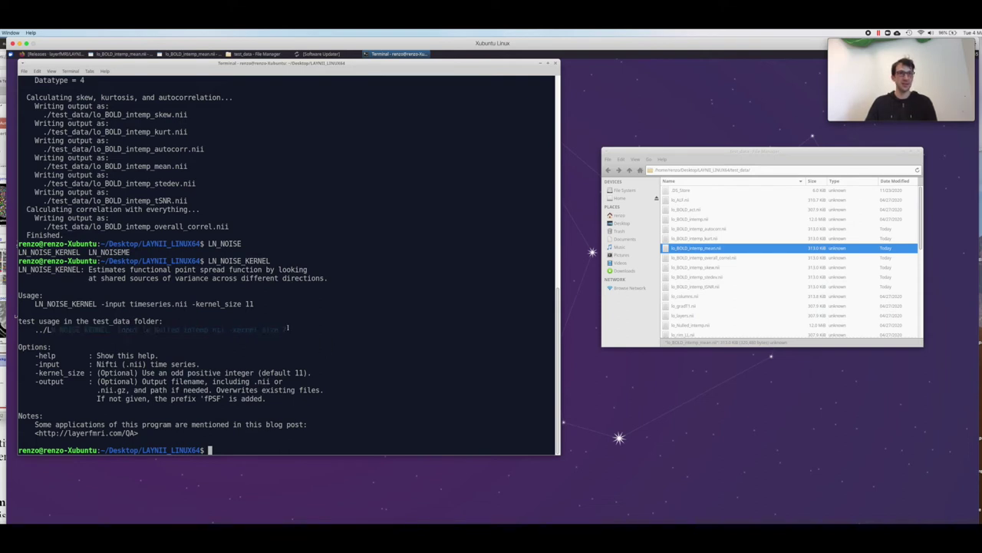
In test_data, run LN_NOISE_KERNEL on lo_BOLD_intemp.nii with -kernel_size 7.
{"action": "type", "text": "cd te"}
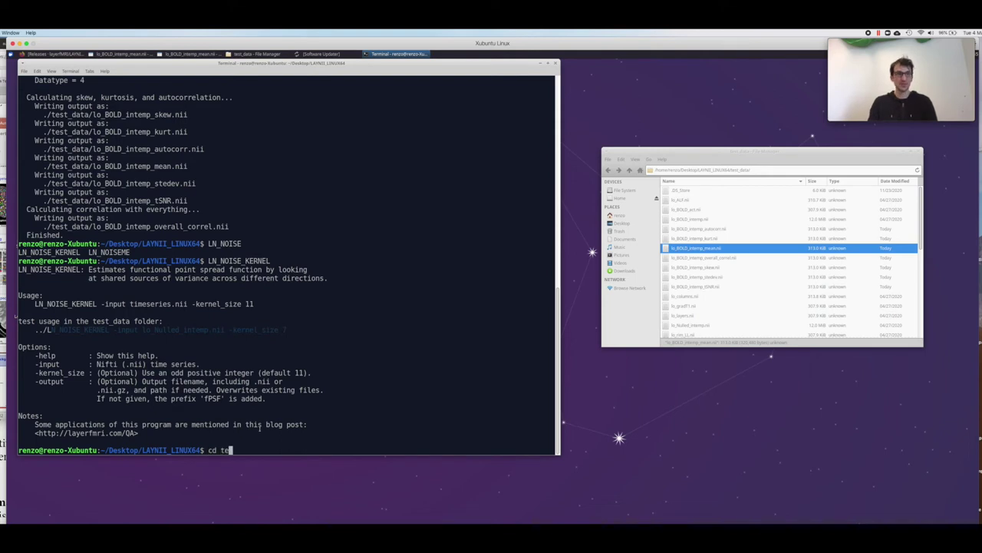
{"action": "key", "text": "Tab"}
{"action": "key", "text": "Return"}
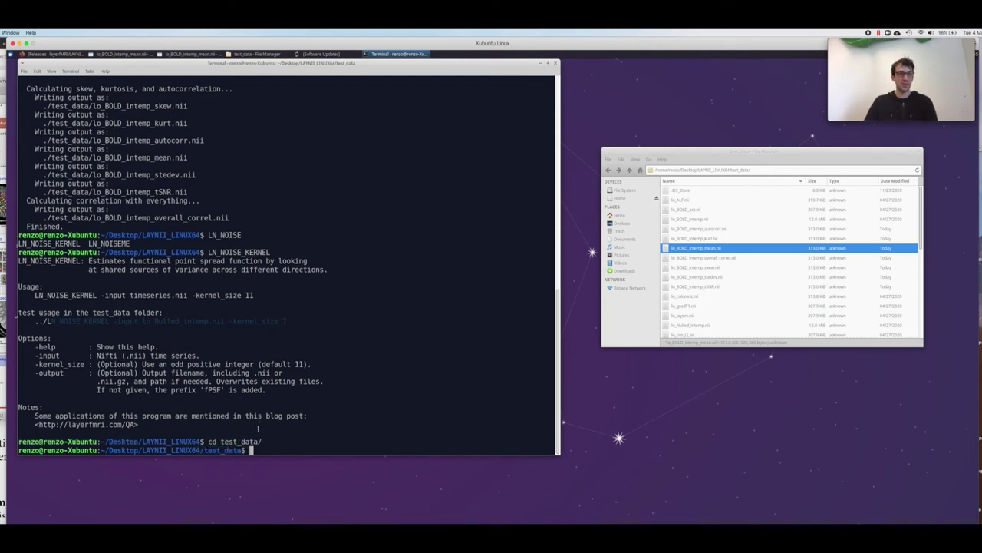
{"action": "middle_click", "coordinate": [258, 428]}
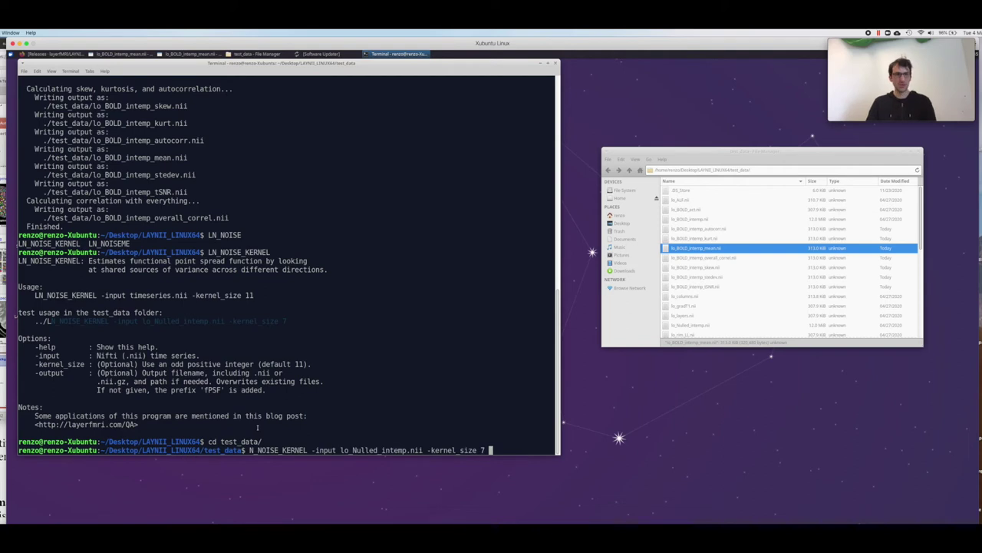
{"action": "key", "text": "Home"}
{"action": "type", "text": "L"}
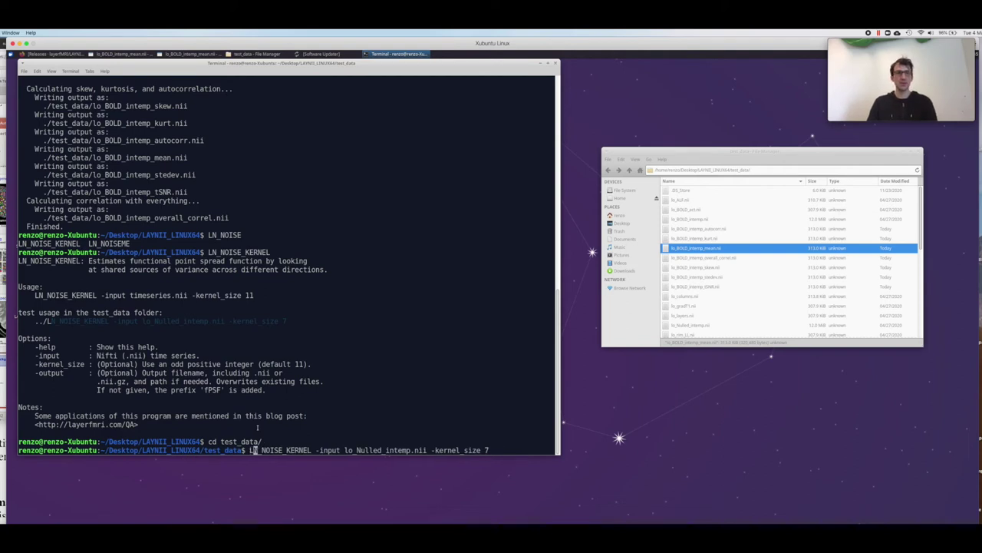
{"action": "left_click", "coordinate": [345, 450]}
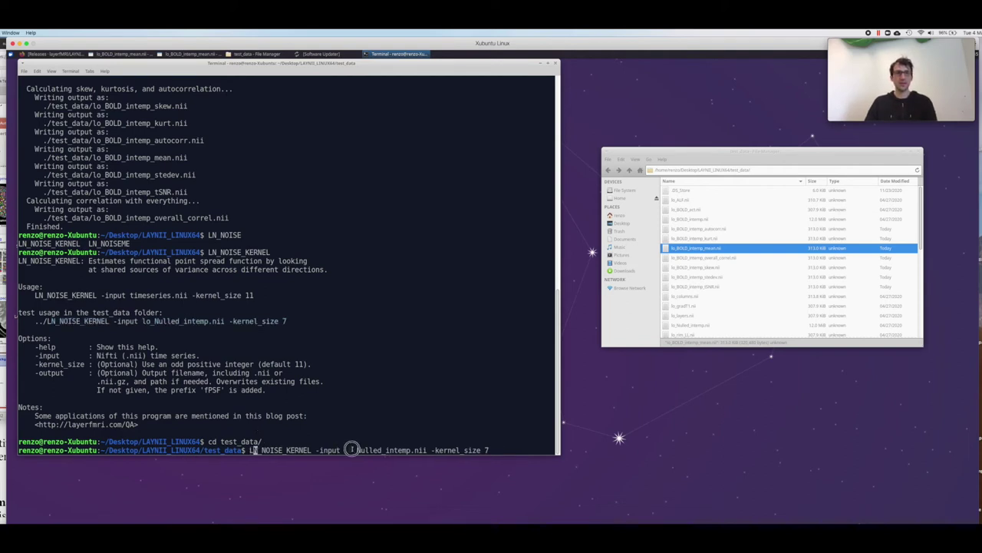
{"action": "key", "text": "Right"}
{"action": "key", "text": "Right"}
{"action": "key", "text": "Right"}
{"action": "key", "text": "Right"}
{"action": "key", "text": "Right"}
{"action": "key", "text": "Right"}
{"action": "key", "text": "Right"}
{"action": "key", "text": "Right"}
{"action": "key", "text": "Right"}
{"action": "key", "text": "Right"}
{"action": "key", "text": "Right"}
{"action": "key", "text": "Right"}
{"action": "key", "text": "Right"}
{"action": "key", "text": "Right"}
{"action": "key", "text": "Right"}
{"action": "key", "text": "Right"}
{"action": "key", "text": "Right"}
{"action": "key", "text": "Right"}
{"action": "key", "text": "Right"}
{"action": "key", "text": "Right"}
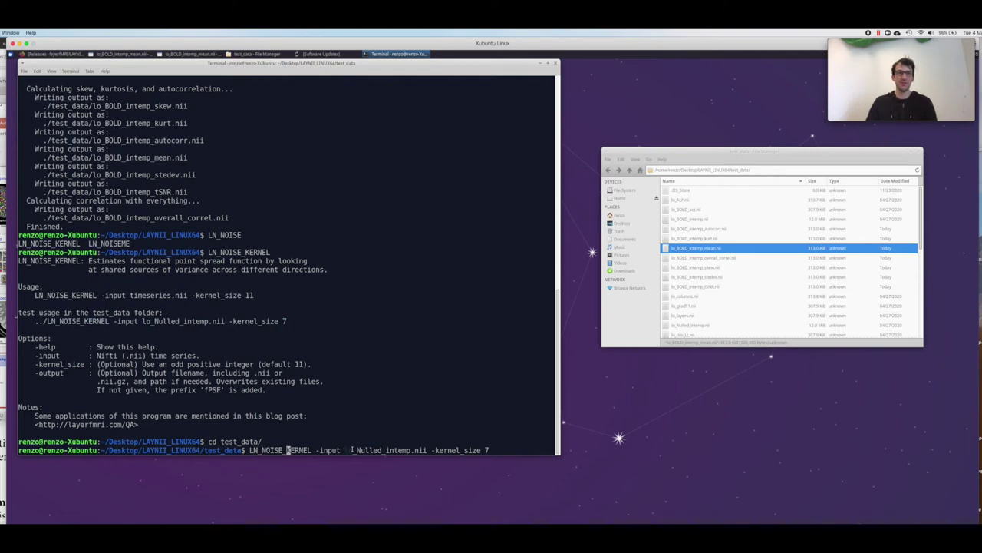
{"action": "key", "text": "Right"}
{"action": "key", "text": "Right"}
{"action": "key", "text": "Right"}
{"action": "key", "text": "Right"}
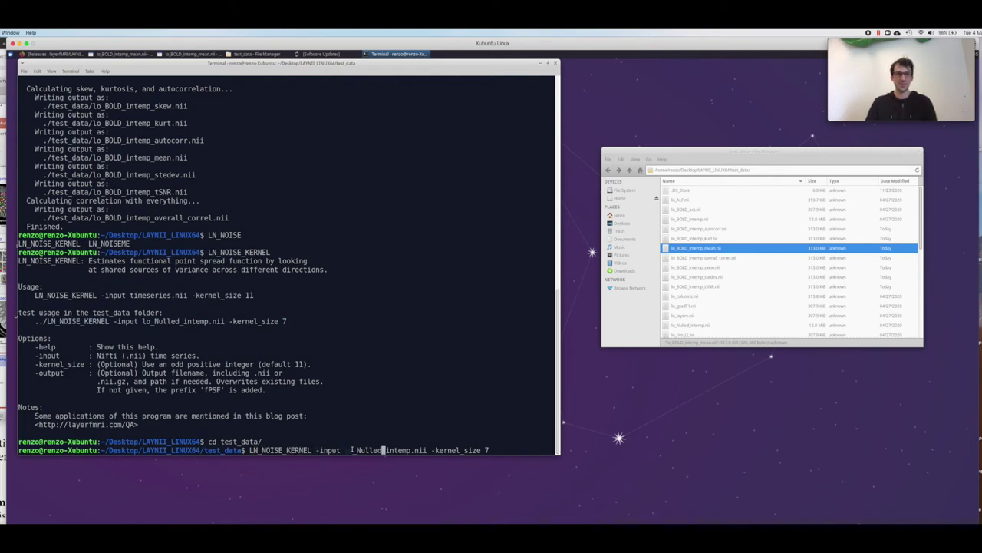
{"action": "key", "text": "BackSpace"}
{"action": "key", "text": "BackSpace"}
{"action": "key", "text": "BackSpace"}
{"action": "key", "text": "BackSpace"}
{"action": "key", "text": "BackSpace"}
{"action": "key", "text": "BackSpace"}
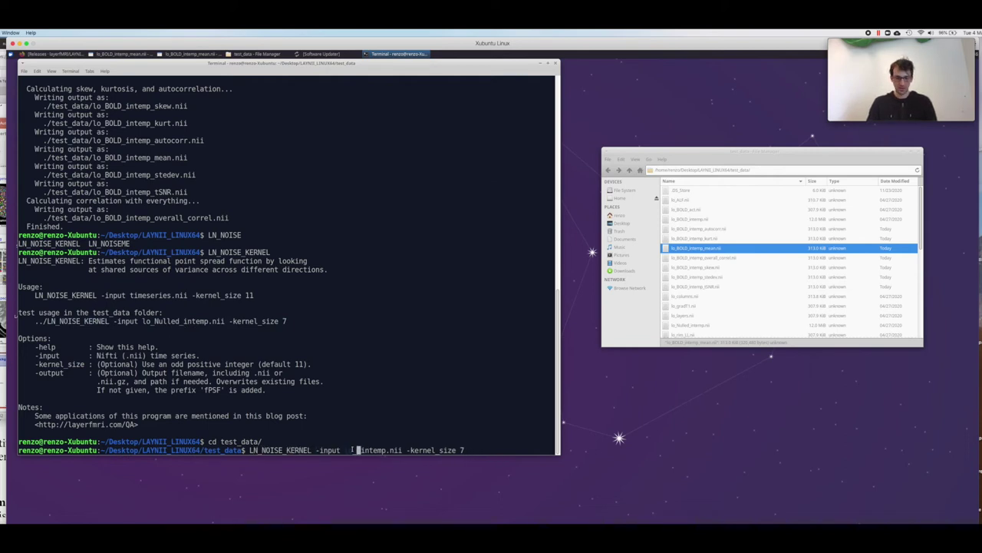
{"action": "type", "text": "BOLD_"}
{"action": "key", "text": "Return"}
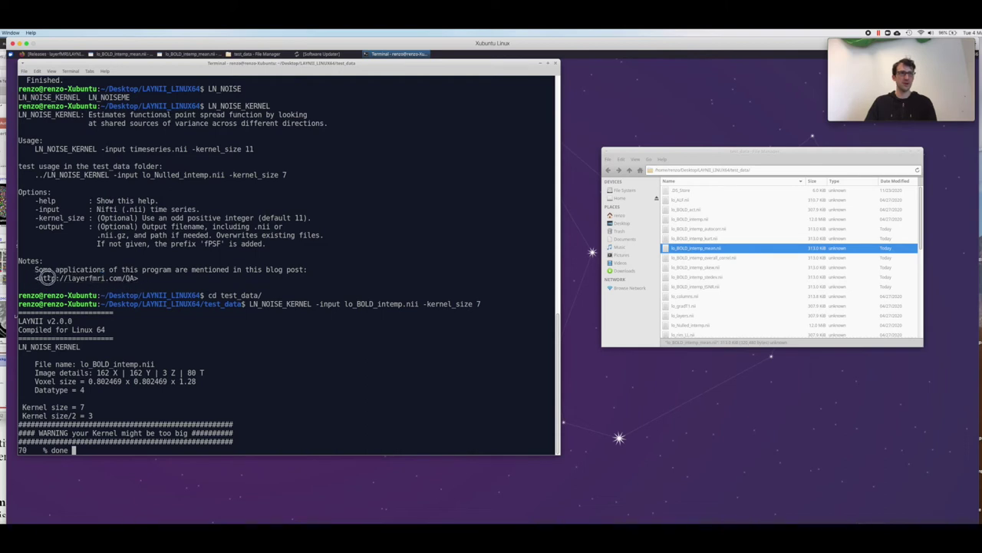
Open the linked blog post, then open lo_BOLD_intemp_fPSF.nii from the test_data listing.
{"action": "right_click", "coordinate": [64, 278]}
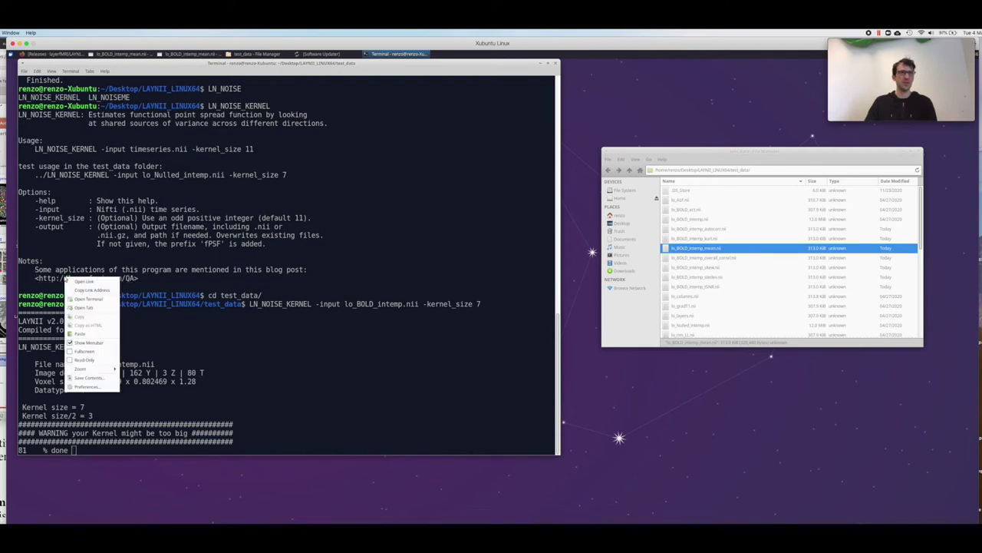
{"action": "left_click", "coordinate": [79, 283]}
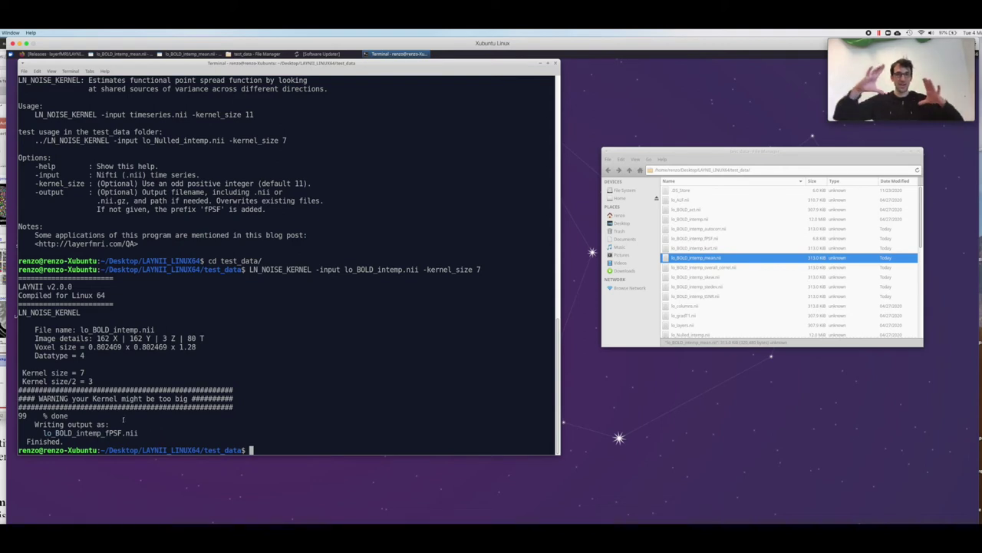
{"action": "left_click", "coordinate": [677, 276]}
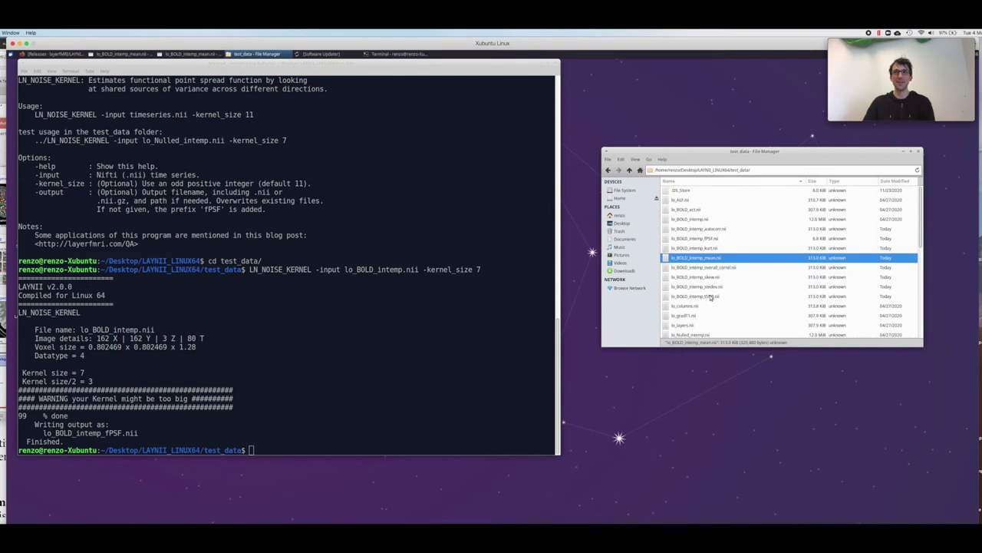
{"action": "double_click", "coordinate": [717, 239]}
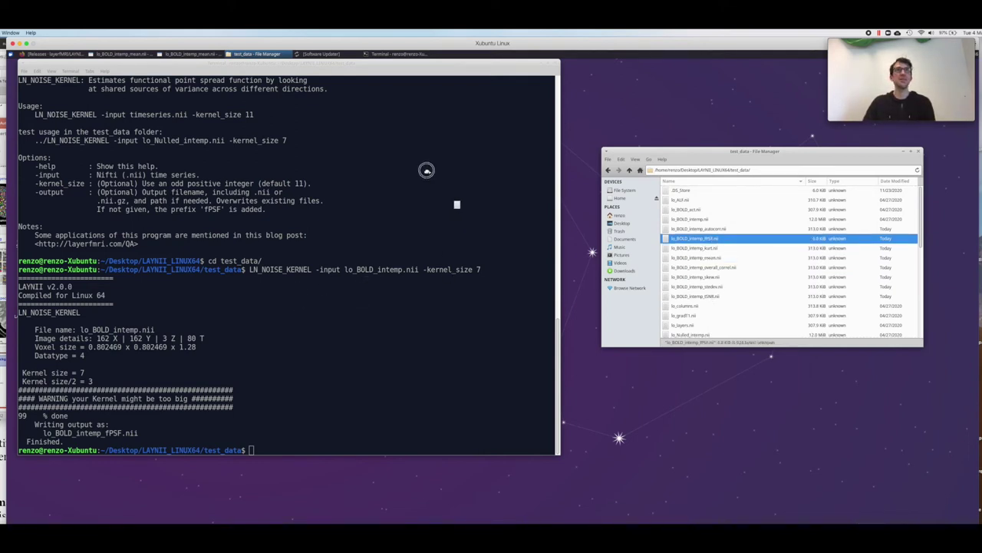
{"action": "right_click", "coordinate": [715, 240]}
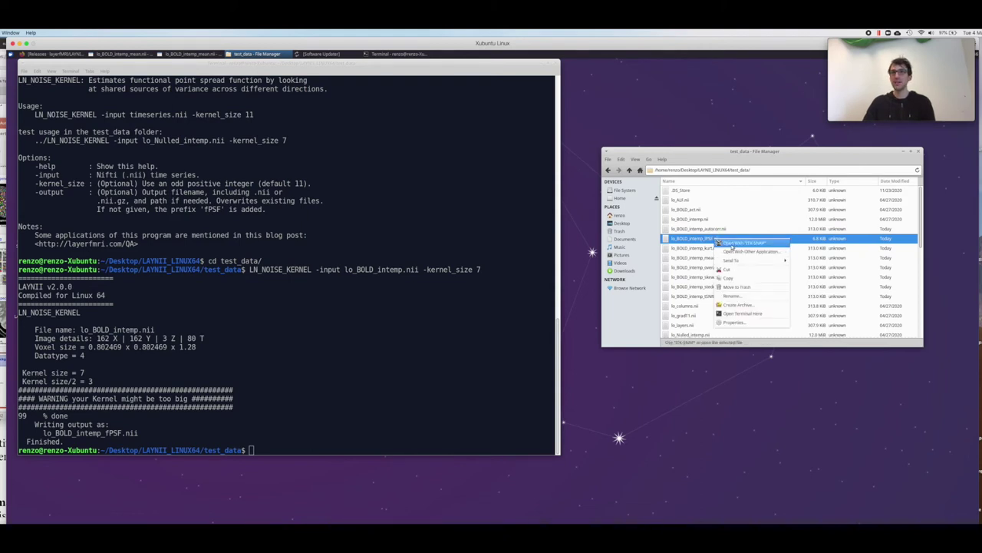
{"action": "left_click", "coordinate": [731, 243]}
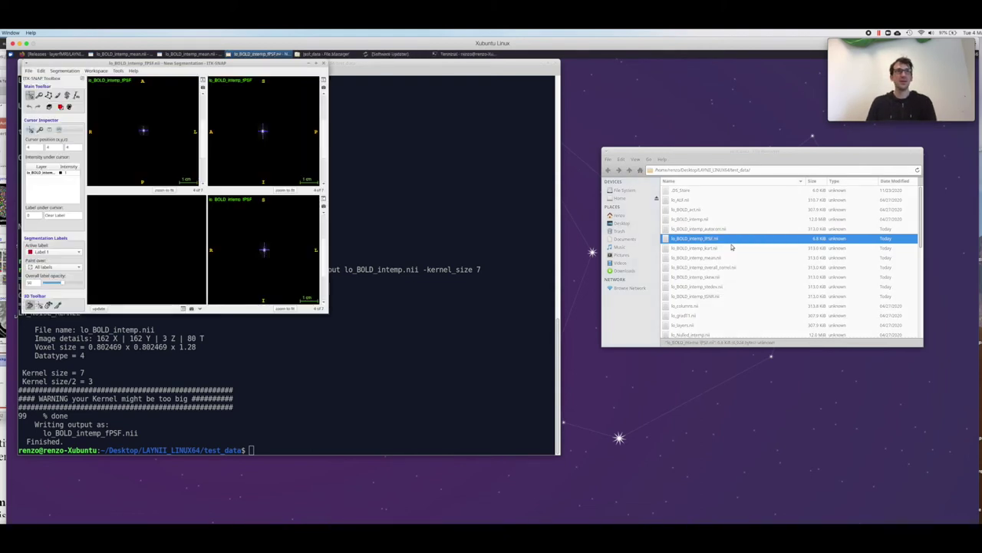
{"action": "left_click", "coordinate": [147, 132]}
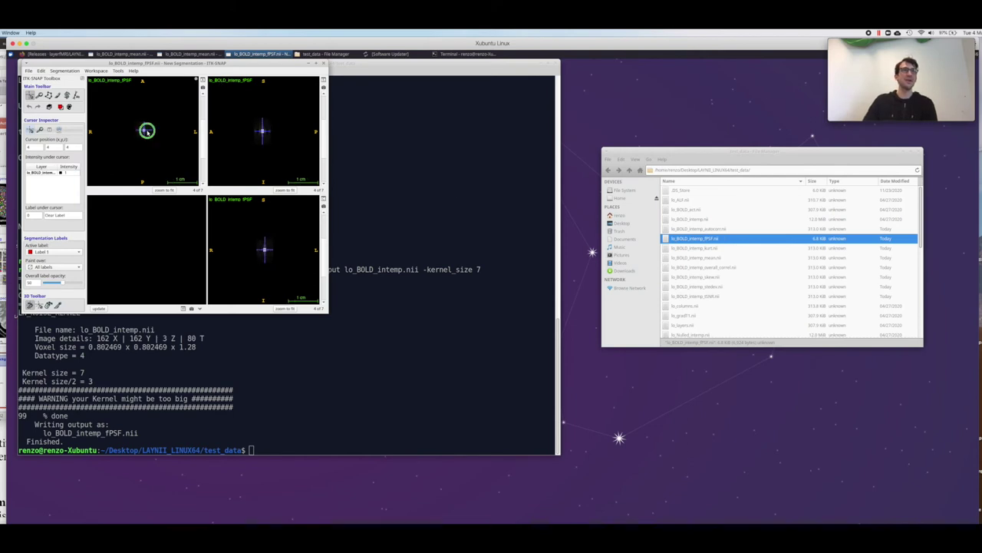
{"action": "left_click", "coordinate": [158, 145]}
{"action": "left_click", "coordinate": [160, 140]}
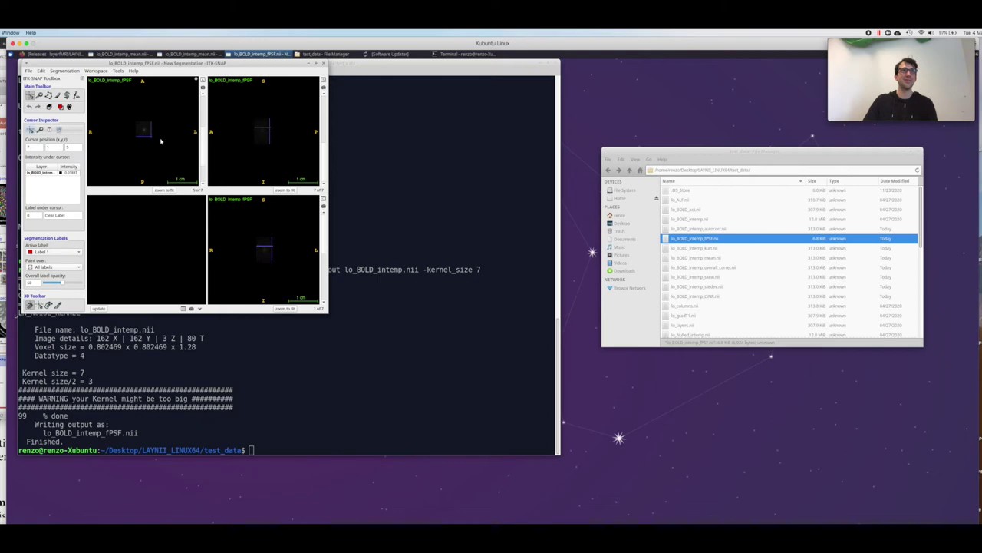
{"action": "left_click", "coordinate": [261, 131]}
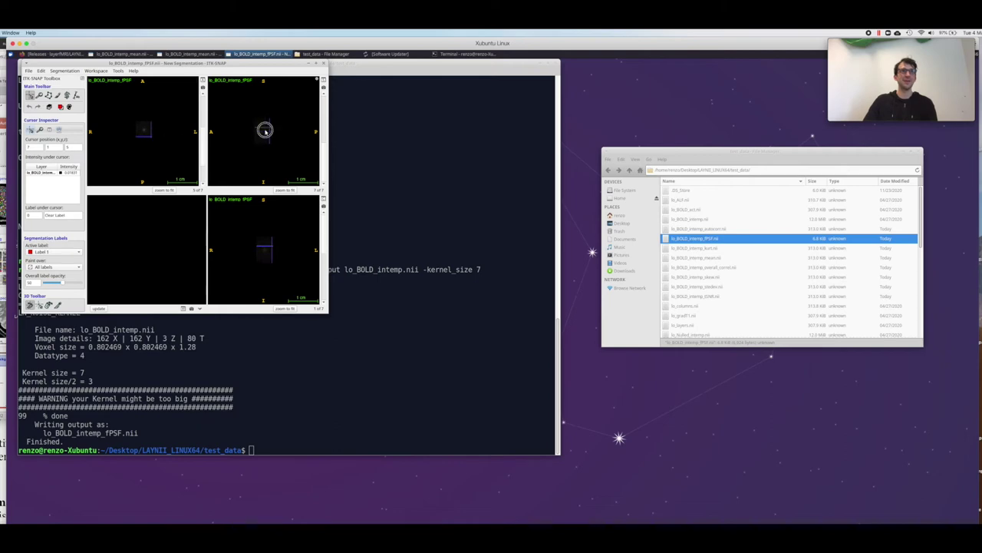
{"action": "left_click", "coordinate": [144, 130]}
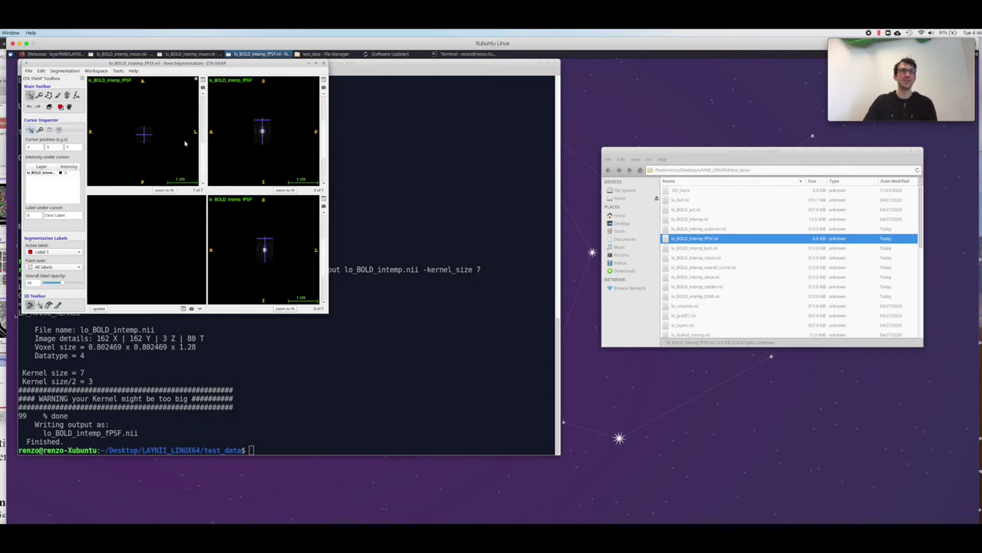
{"action": "left_click", "coordinate": [185, 140]}
{"action": "left_click", "coordinate": [203, 80]}
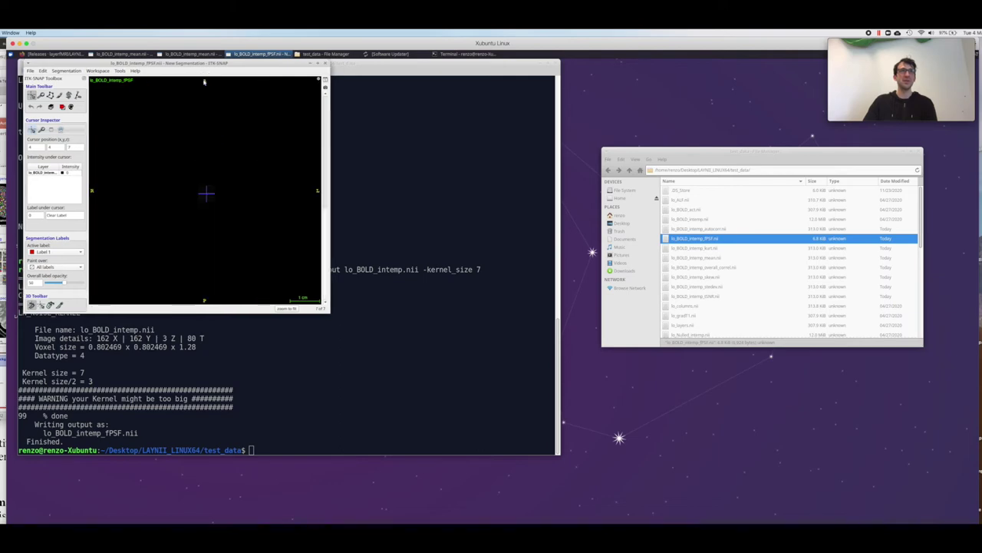
{"action": "left_click_drag", "start_coordinate": [215, 236], "coordinate": [243, 238]}
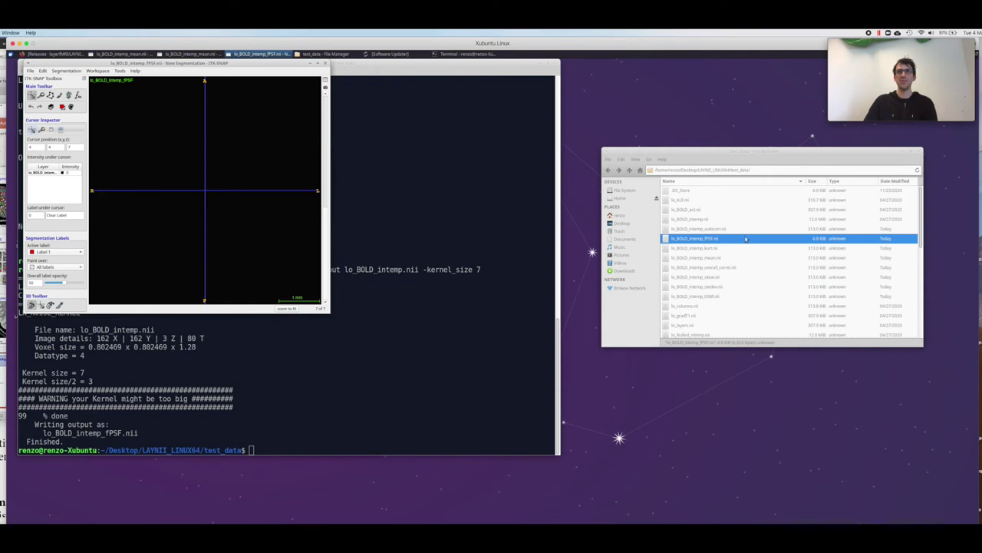
{"action": "left_click_drag", "start_coordinate": [745, 238], "coordinate": [197, 191]}
{"action": "left_click", "coordinate": [132, 176]}
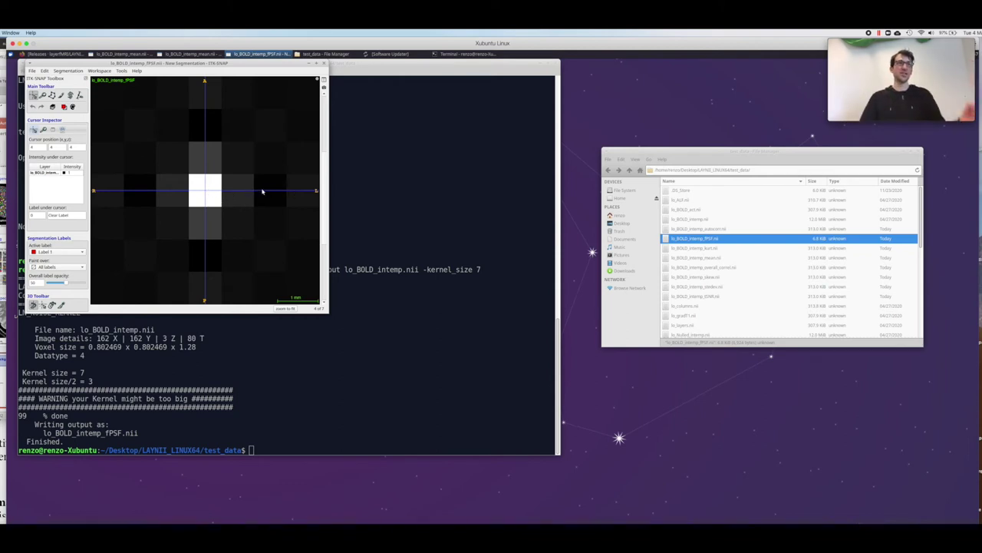
{"action": "left_click", "coordinate": [324, 78]}
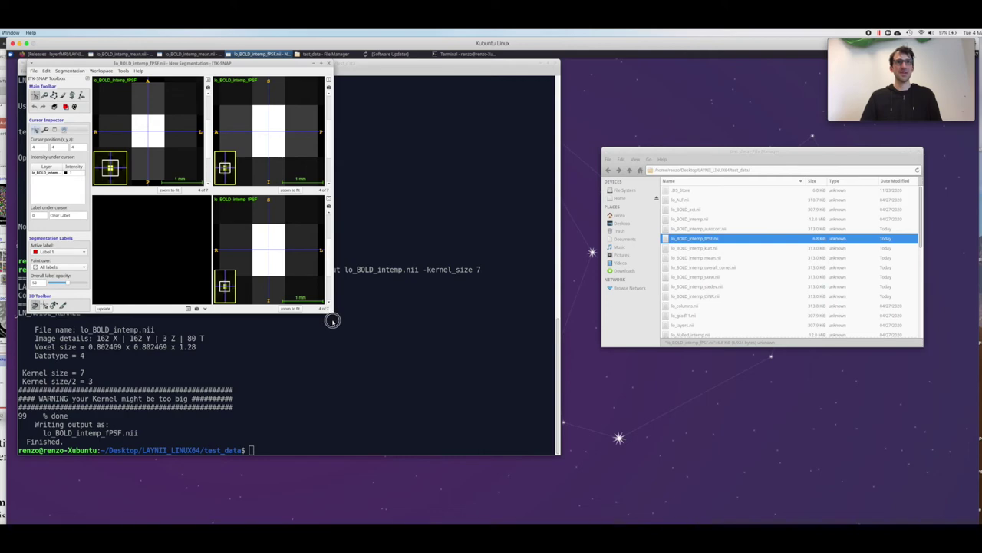
{"action": "left_click_drag", "start_coordinate": [332, 311], "coordinate": [331, 478]}
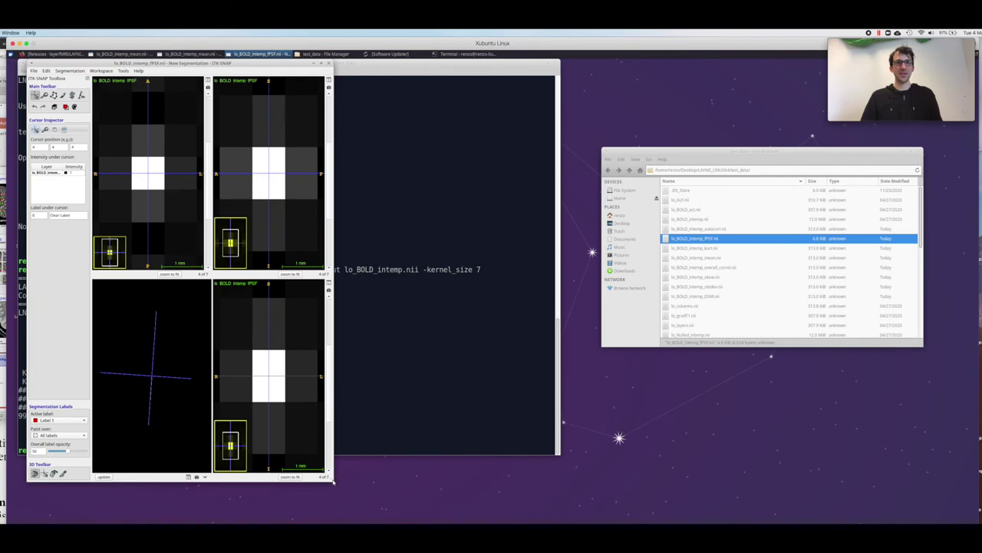
{"action": "left_click_drag", "start_coordinate": [333, 481], "coordinate": [547, 477]}
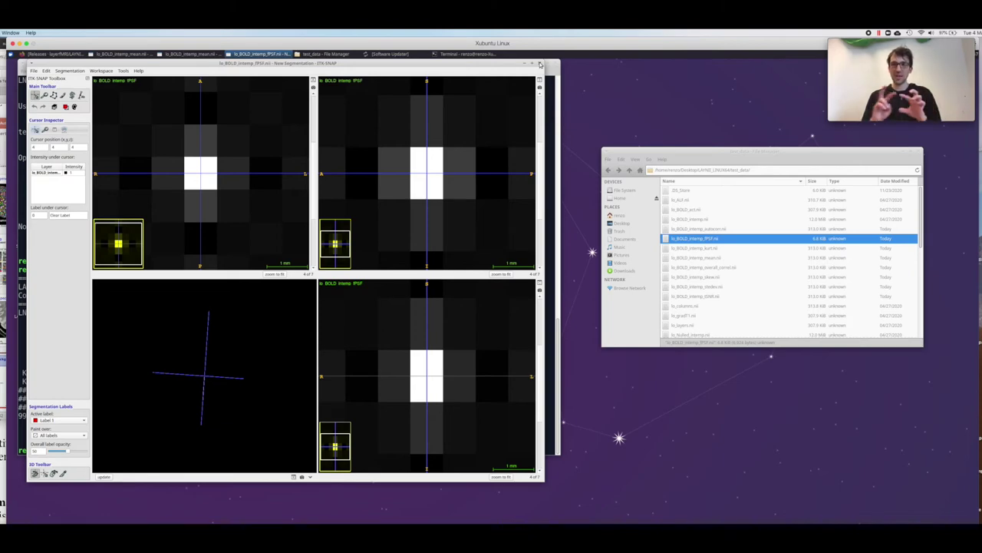
{"action": "left_click", "coordinate": [540, 63]}
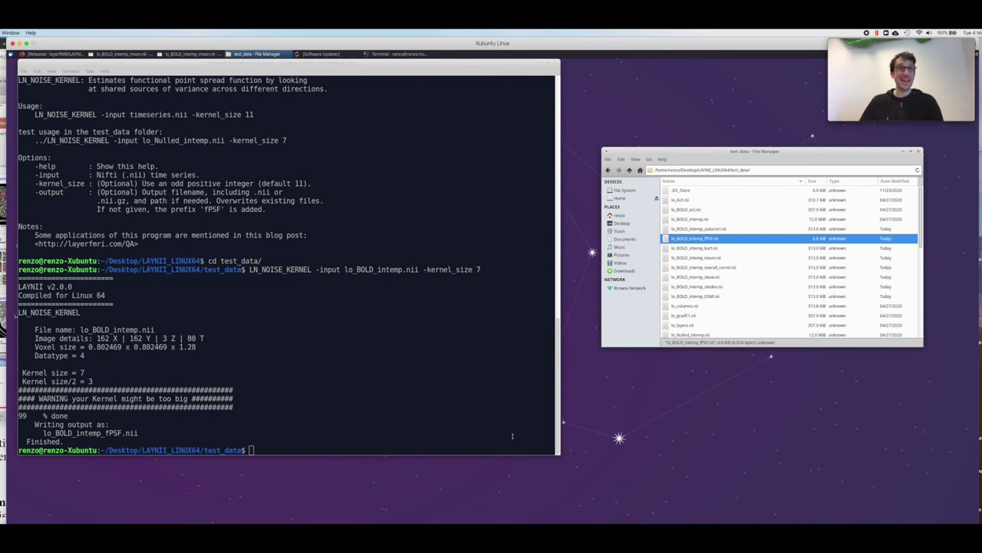
Open sc_T1EPI.nii in ITK-SNAP from the data folder.
{"action": "scroll", "coordinate": [730, 223], "scroll_direction": "down", "scroll_amount": 10}
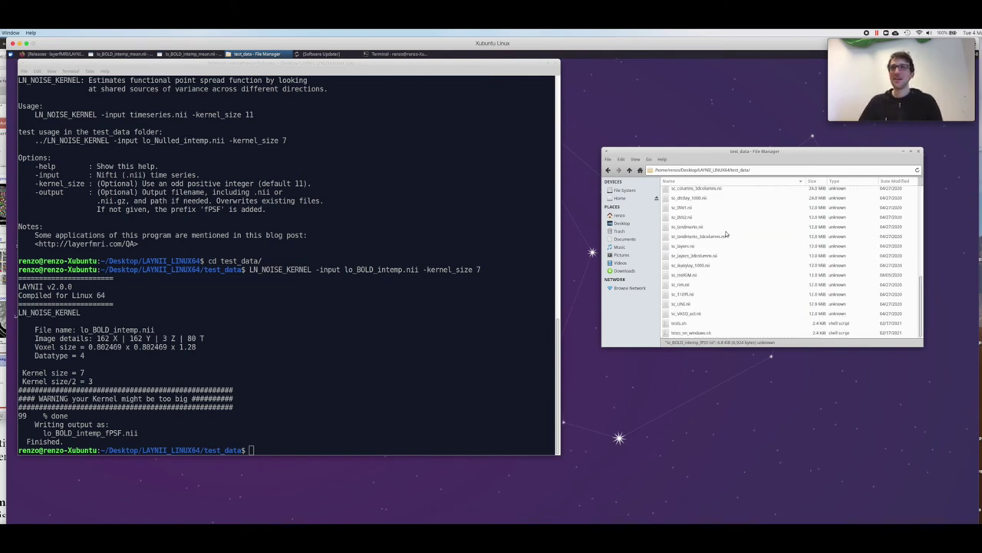
{"action": "left_click", "coordinate": [690, 295]}
{"action": "right_click", "coordinate": [692, 296]}
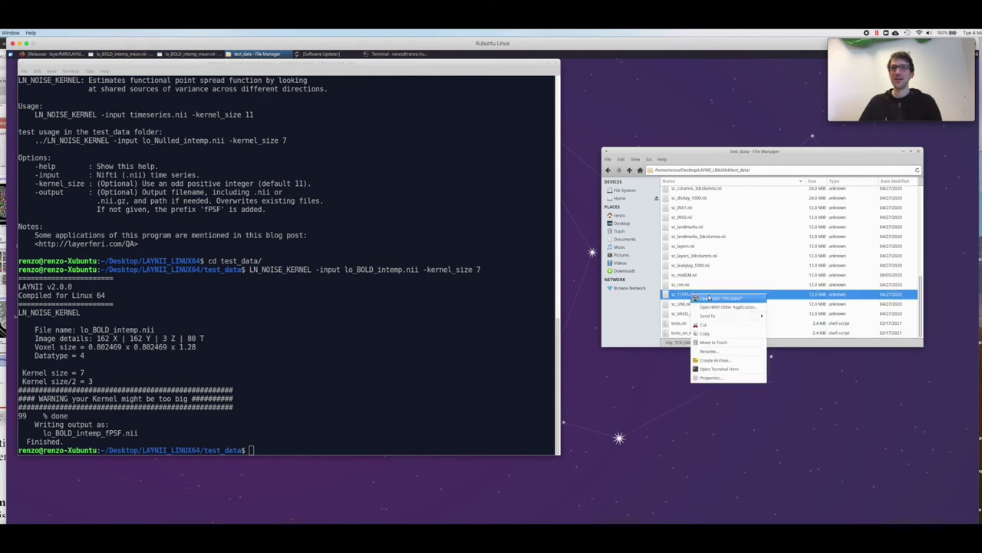
{"action": "left_click", "coordinate": [709, 298]}
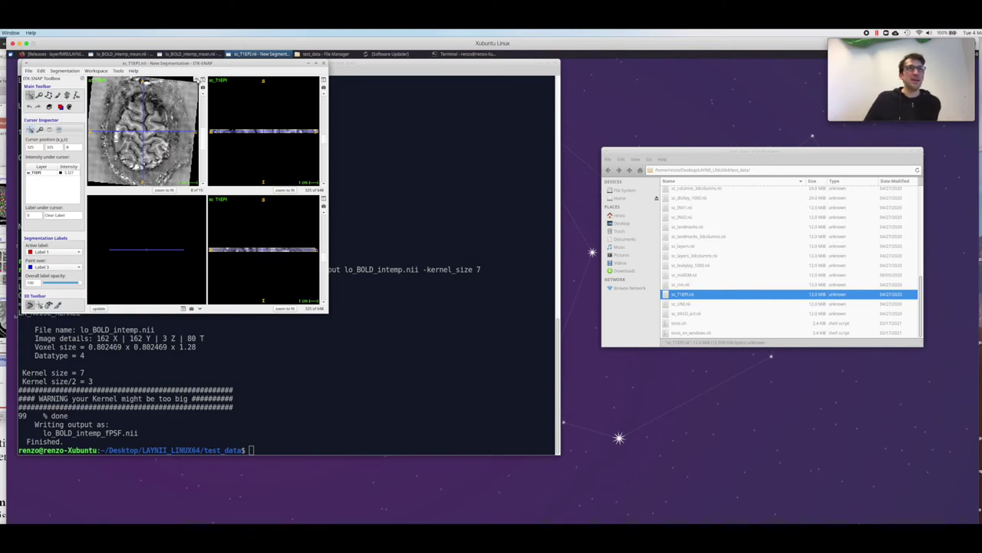
Expand the axial slice to a single enlarged view, then return to the data folder listing.
{"action": "left_click", "coordinate": [202, 80]}
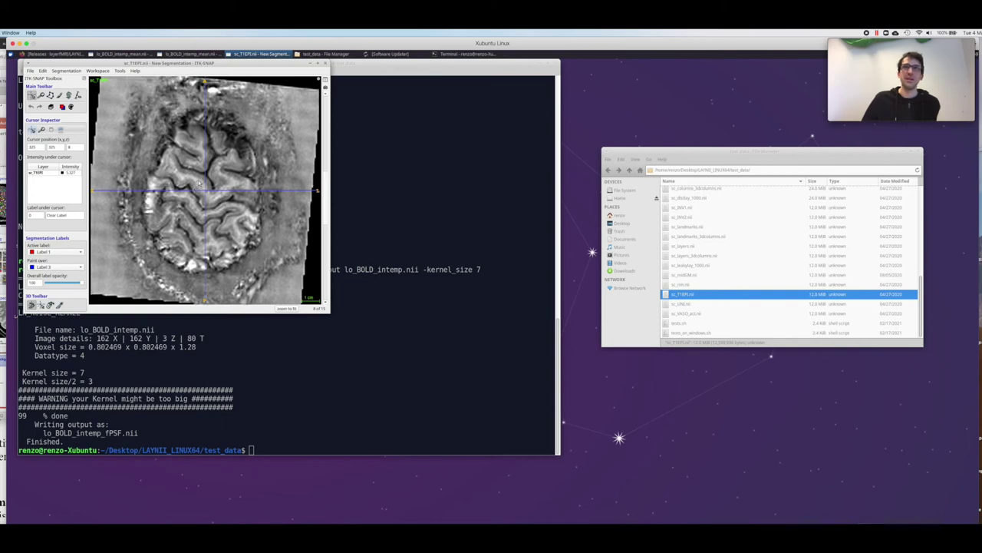
{"action": "left_click", "coordinate": [696, 275]}
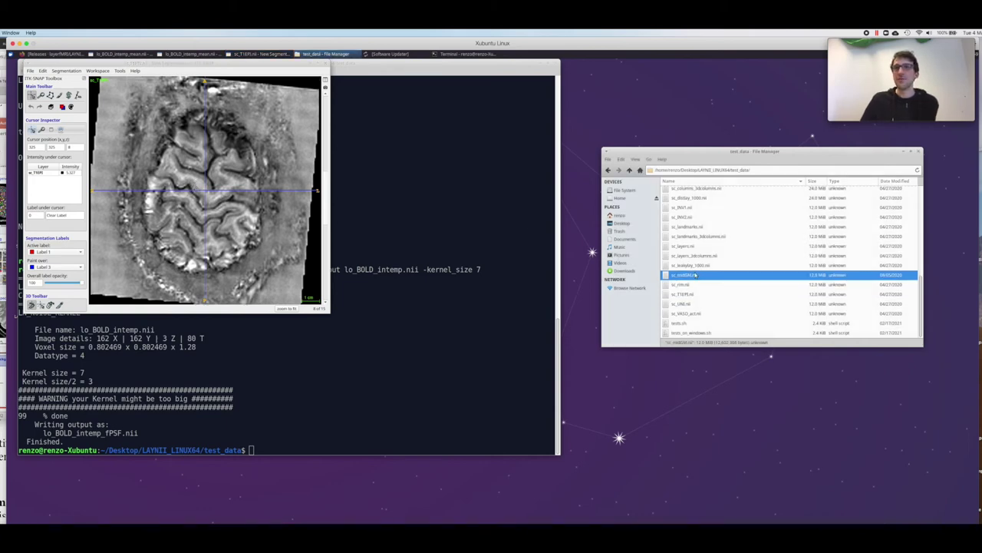
{"action": "scroll", "coordinate": [696, 278], "scroll_direction": "up", "scroll_amount": 3}
{"action": "scroll", "coordinate": [696, 280], "scroll_direction": "down", "scroll_amount": 2}
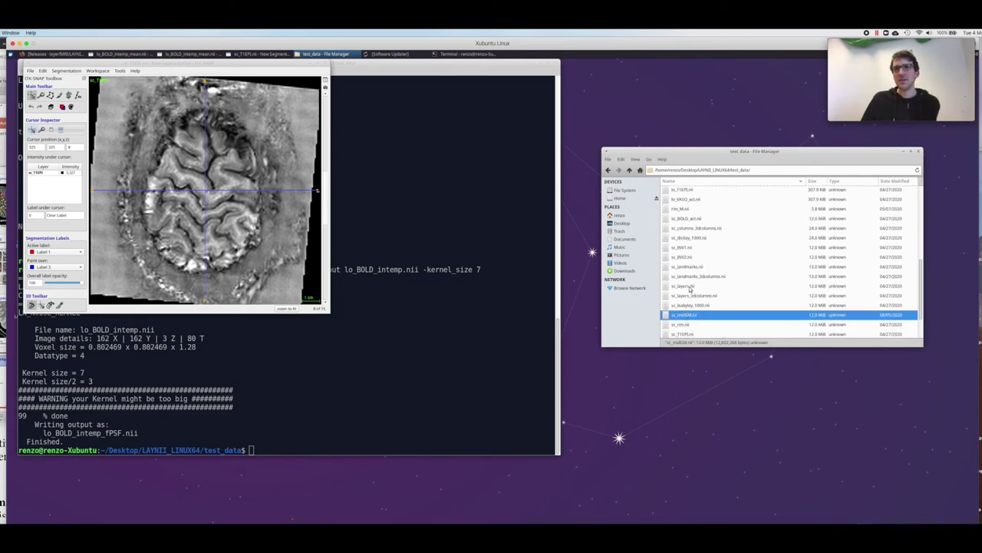
{"action": "scroll", "coordinate": [692, 285], "scroll_direction": "down", "scroll_amount": 2}
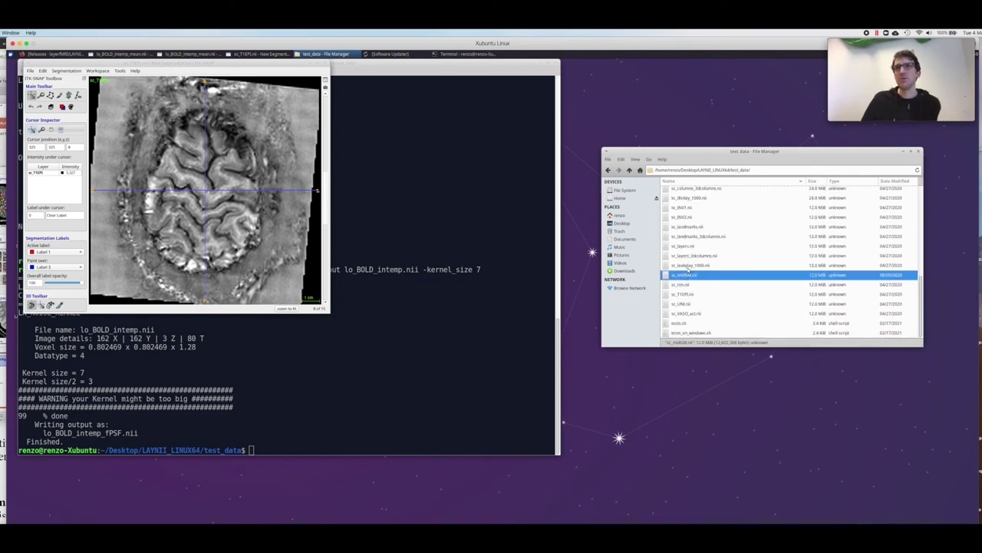
Load sc_BOLD_act.nii into ITK-SNAP as an additional overlay image.
{"action": "scroll", "coordinate": [691, 232], "scroll_direction": "up", "scroll_amount": 2}
{"action": "left_click", "coordinate": [691, 219]}
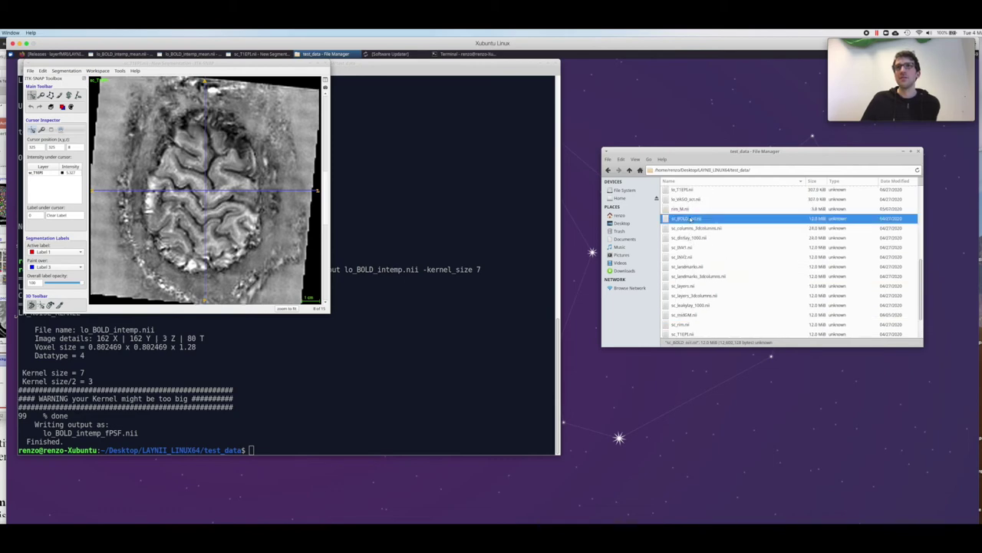
{"action": "left_click_drag", "start_coordinate": [691, 219], "coordinate": [253, 179]}
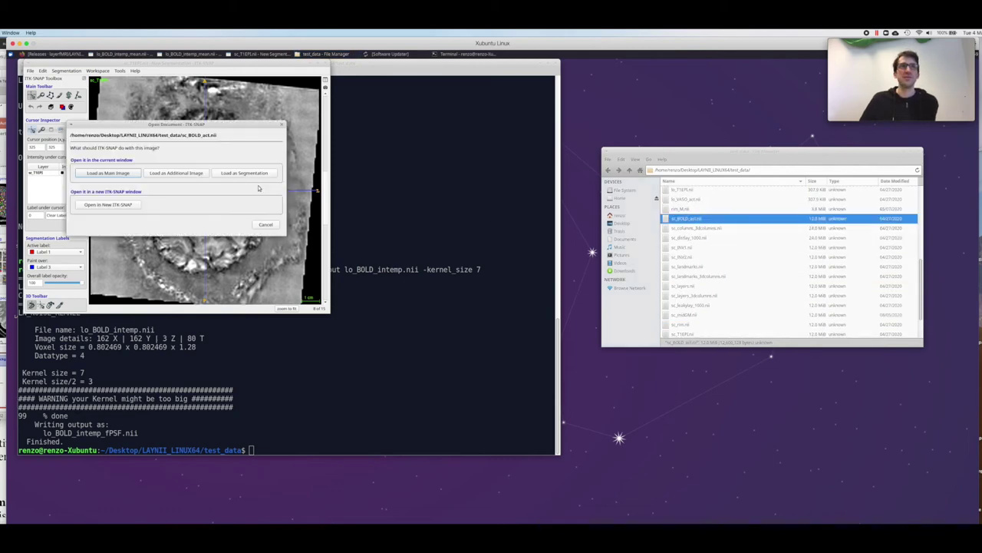
{"action": "left_click", "coordinate": [162, 175]}
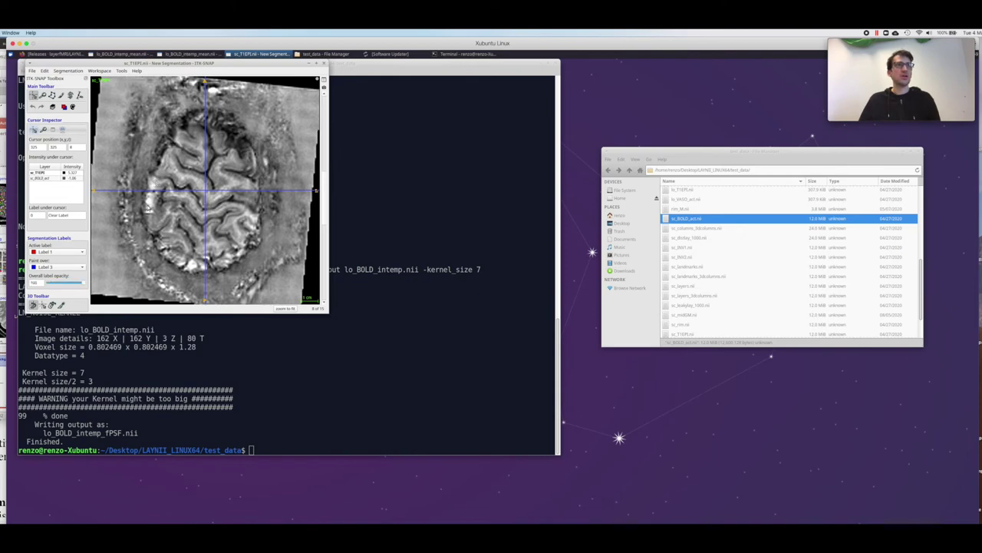
In the Contrast Inspector, raise the lower contrast limit of the sc_BOLD_act layer.
{"action": "left_click", "coordinate": [320, 79]}
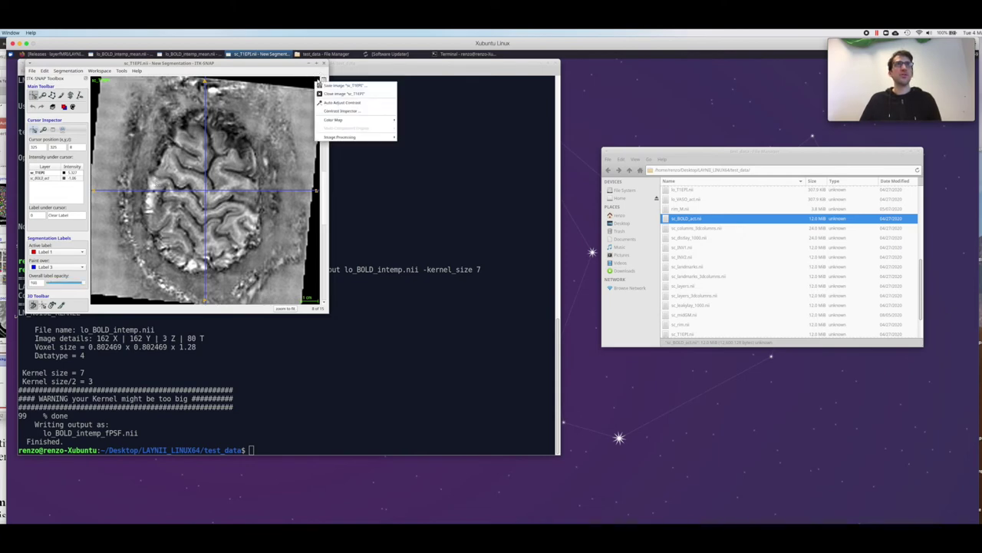
{"action": "left_click", "coordinate": [330, 110]}
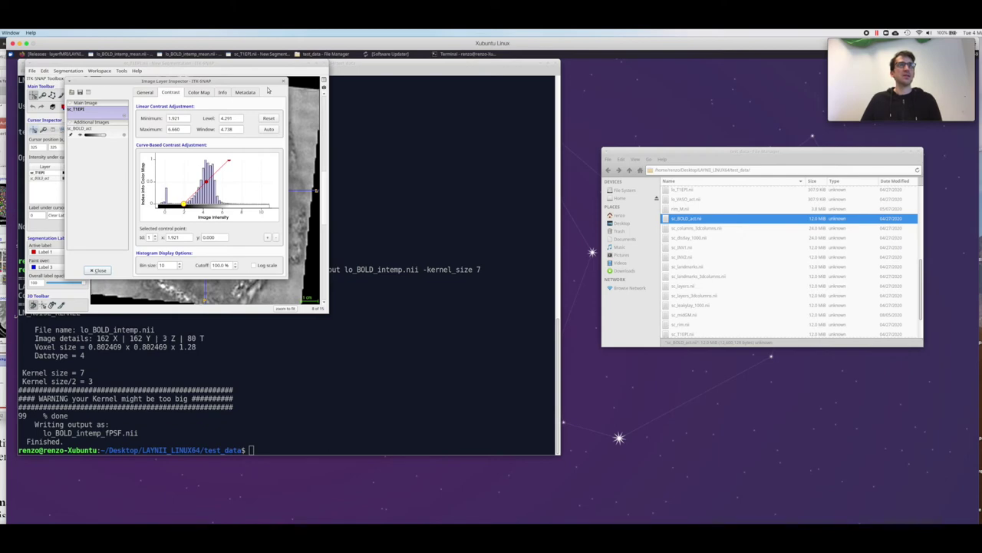
{"action": "left_click", "coordinate": [86, 132]}
{"action": "left_click_drag", "start_coordinate": [157, 205], "coordinate": [196, 203]}
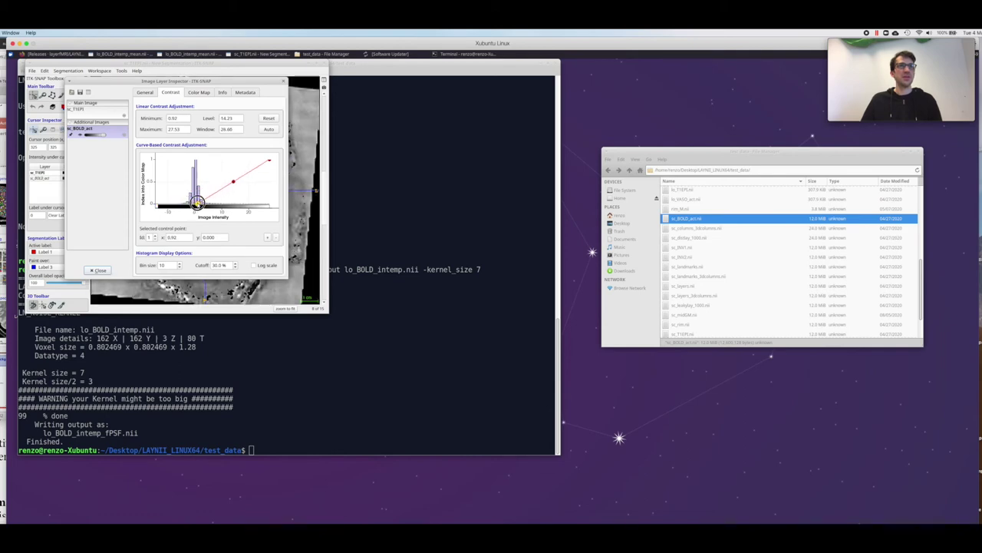
{"action": "left_click", "coordinate": [269, 161]}
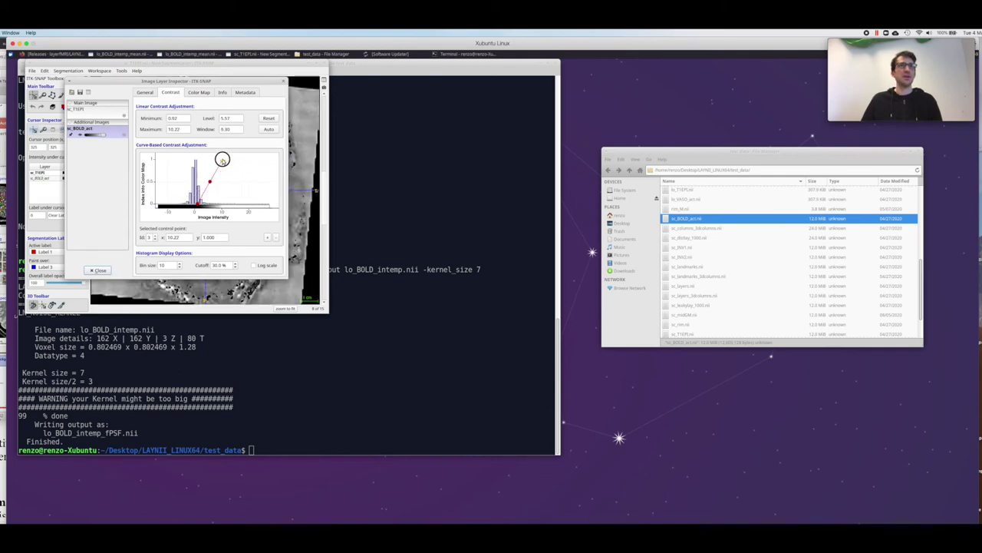
Apply the Hot colour map to the activation layer and close the inspector.
{"action": "left_click", "coordinate": [195, 95]}
{"action": "left_click", "coordinate": [182, 123]}
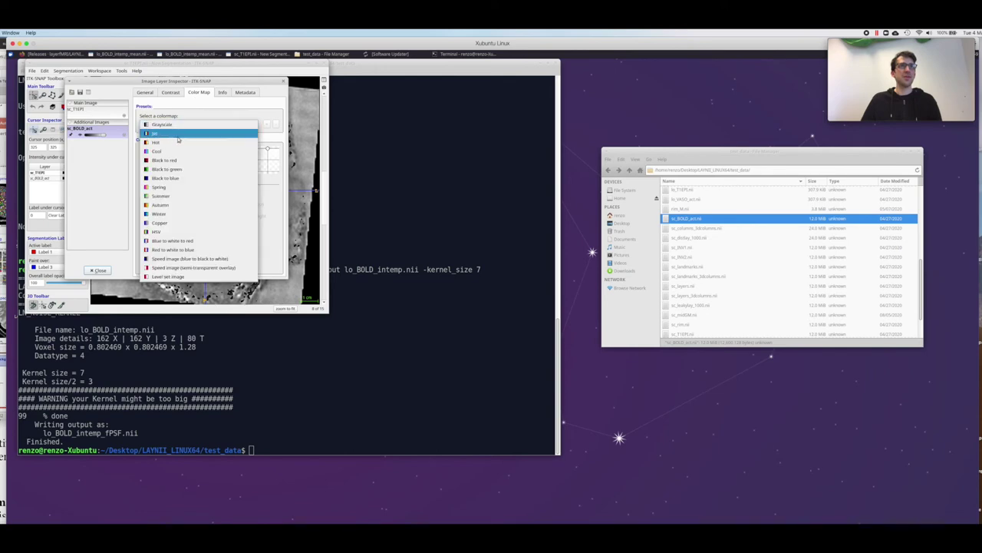
{"action": "left_click", "coordinate": [187, 127]}
{"action": "left_click", "coordinate": [185, 124]}
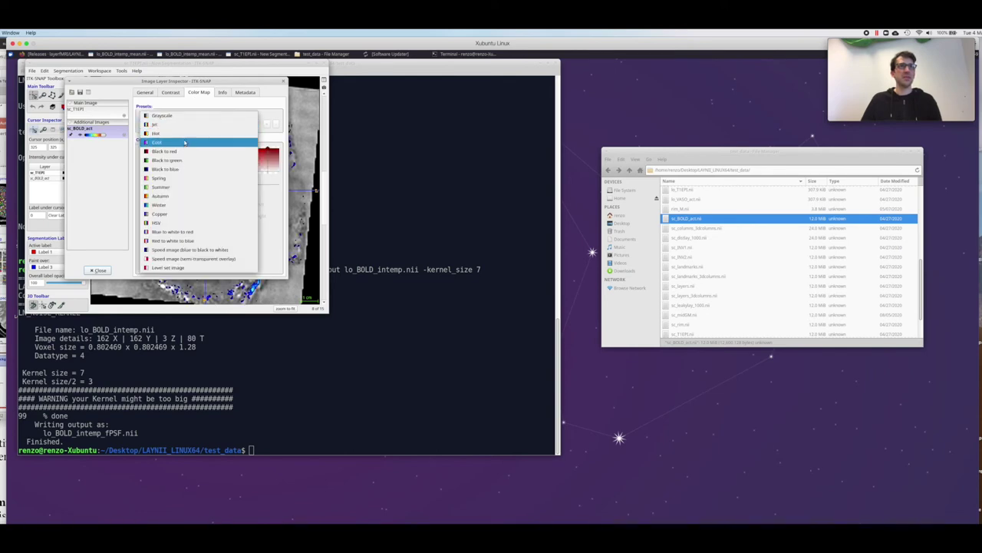
{"action": "left_click", "coordinate": [185, 132]}
{"action": "left_click_drag", "start_coordinate": [277, 82], "coordinate": [469, 197]}
{"action": "left_click", "coordinate": [469, 196]}
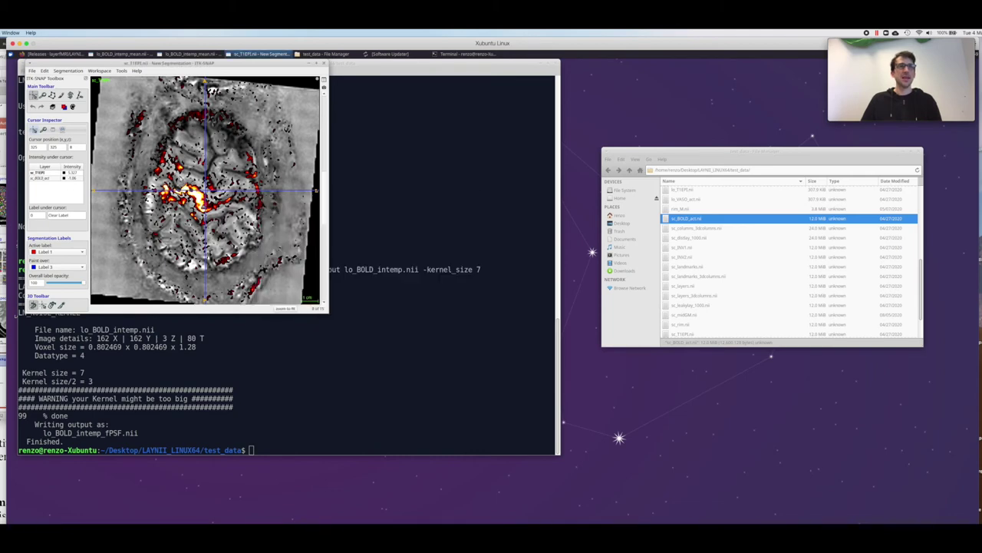
Adjust the label opacity for the sc_T1EPI and sc_BOLD_act layers.
{"action": "left_click_drag", "start_coordinate": [85, 282], "coordinate": [56, 282]}
{"action": "left_click", "coordinate": [80, 282]}
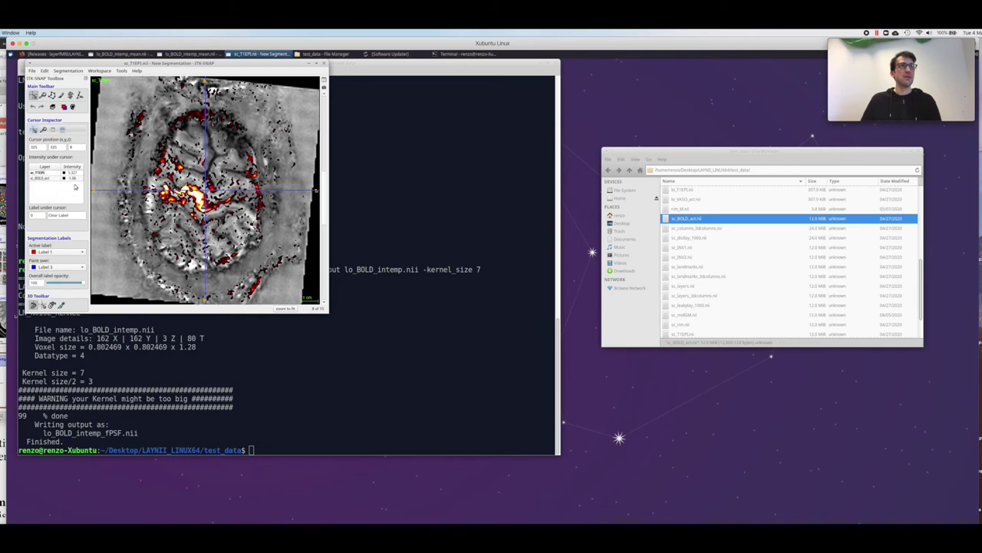
{"action": "left_click", "coordinate": [73, 175]}
{"action": "left_click", "coordinate": [73, 178]}
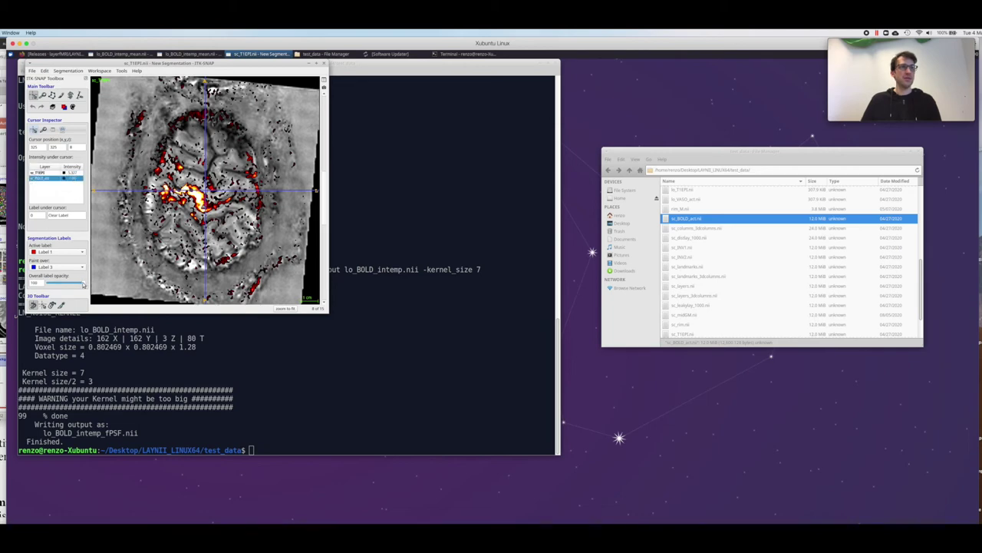
{"action": "mouse_move", "coordinate": [82, 282]}
{"action": "left_mouse_down"}
{"action": "mouse_move", "coordinate": [46, 284]}
{"action": "mouse_move", "coordinate": [96, 283]}
{"action": "left_mouse_up"}
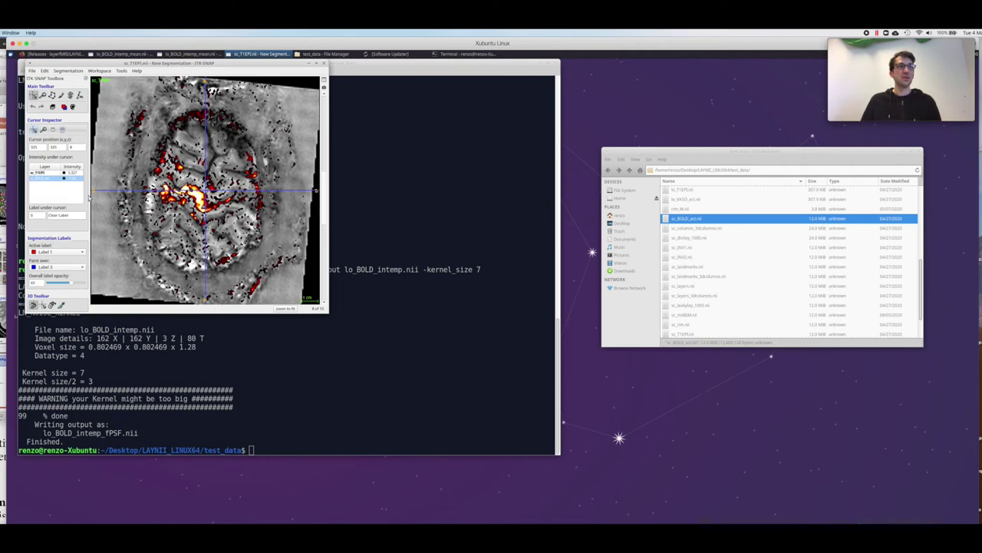
{"action": "left_click", "coordinate": [194, 196]}
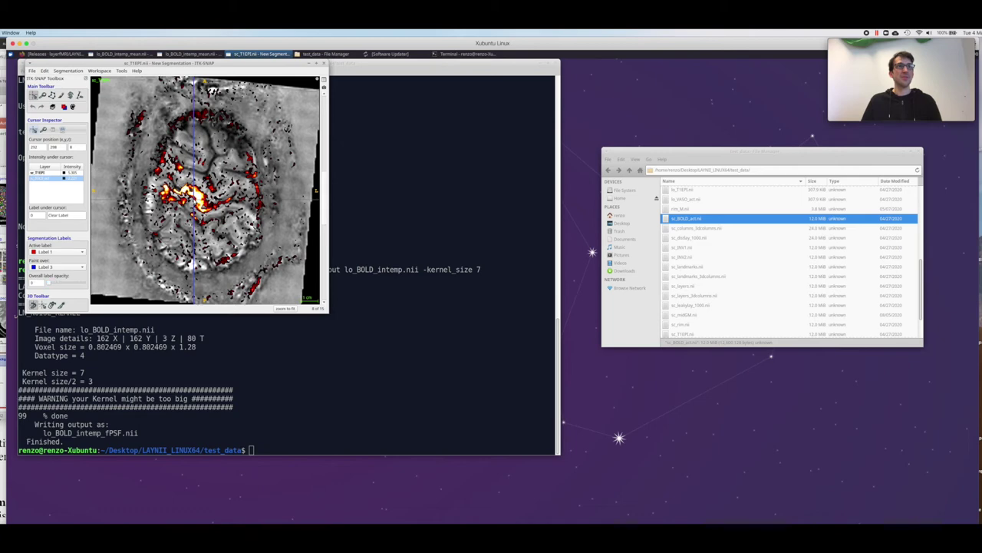
{"action": "key", "text": "d"}
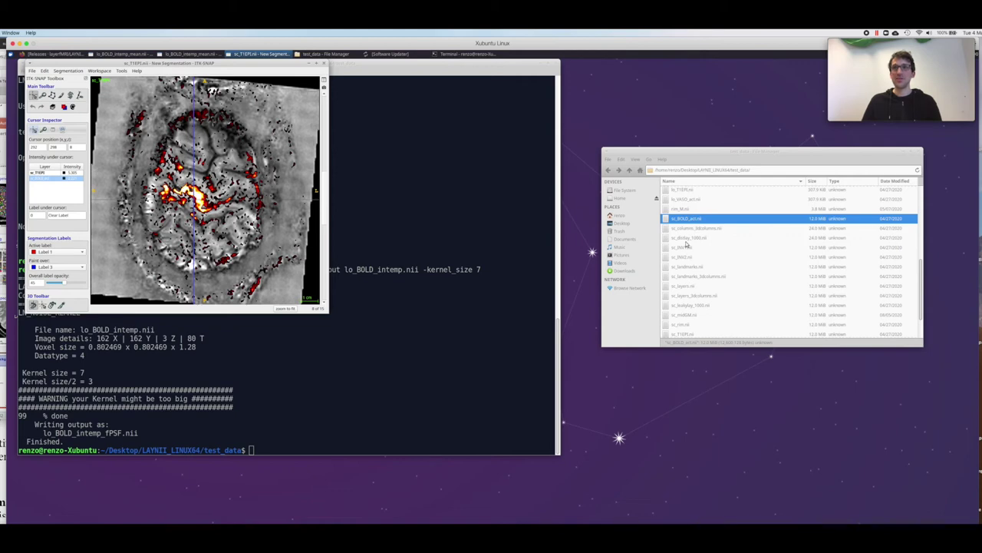
Load sc_T1EPI.nii as the main image and resize the viewer window taller.
{"action": "scroll", "coordinate": [688, 290], "scroll_direction": "down", "scroll_amount": 2}
{"action": "left_click_drag", "start_coordinate": [687, 296], "coordinate": [290, 215]}
{"action": "left_click", "coordinate": [109, 181]}
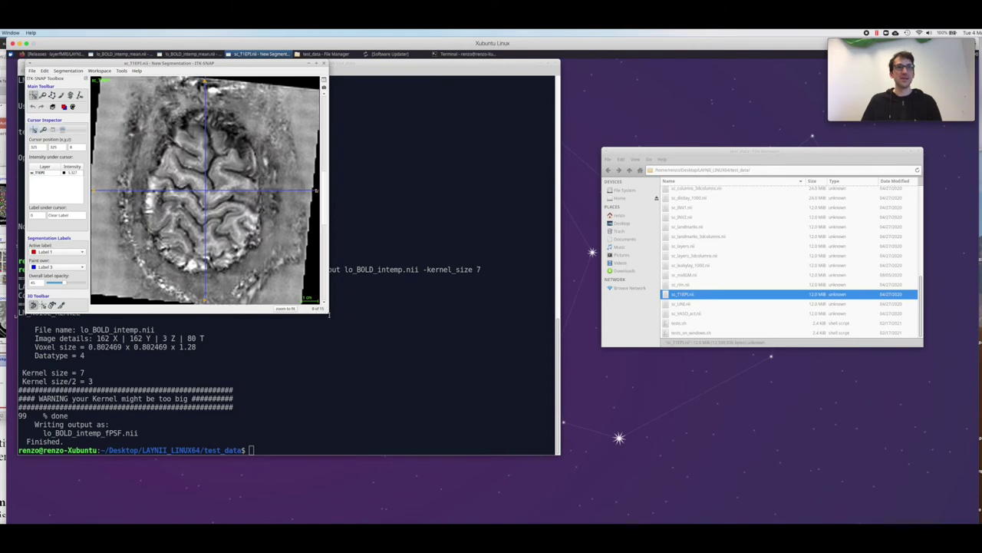
{"action": "left_click_drag", "start_coordinate": [327, 312], "coordinate": [568, 451]}
Zoom into the cortical folds, set label opacity to full, and choose a size-2 paintbrush.
{"action": "left_click", "coordinate": [526, 386]}
{"action": "scroll", "coordinate": [527, 375], "scroll_direction": "up", "scroll_amount": 3}
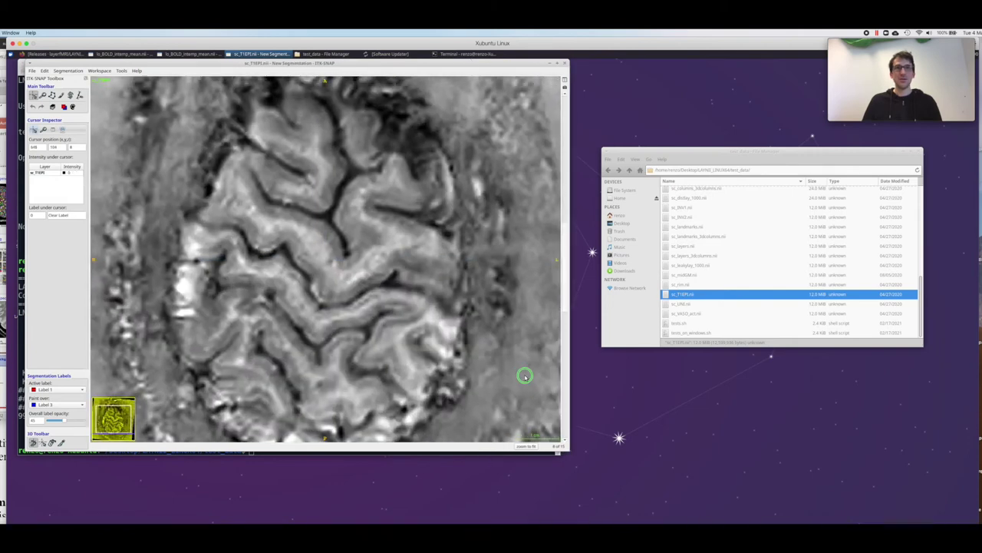
{"action": "scroll", "coordinate": [523, 366], "scroll_direction": "up", "scroll_amount": 2}
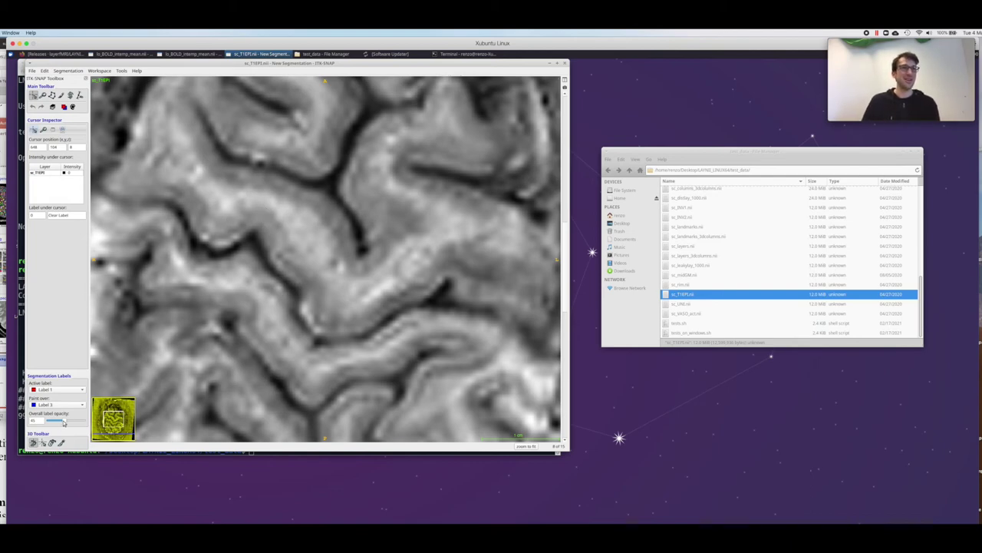
{"action": "left_click_drag", "start_coordinate": [63, 420], "coordinate": [84, 420]}
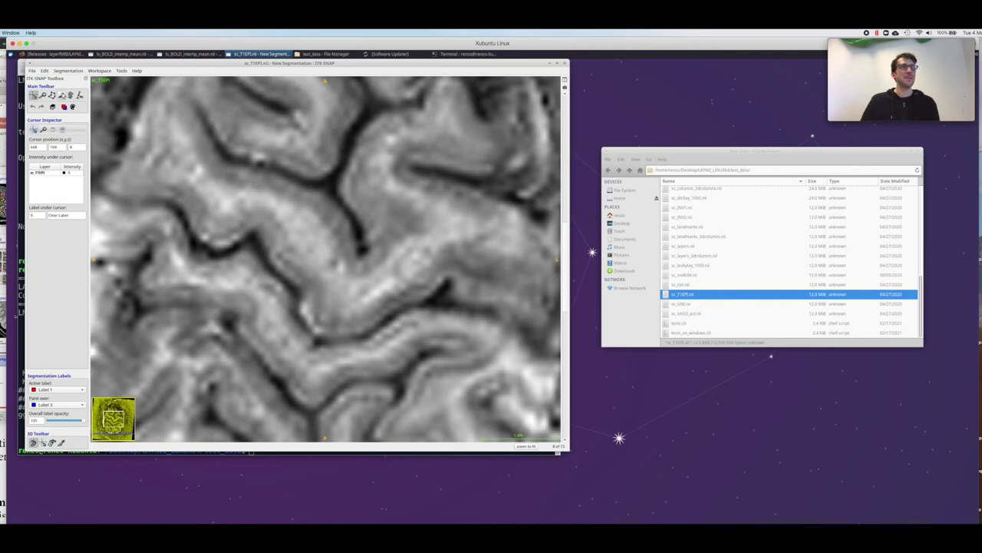
{"action": "left_click", "coordinate": [62, 96]}
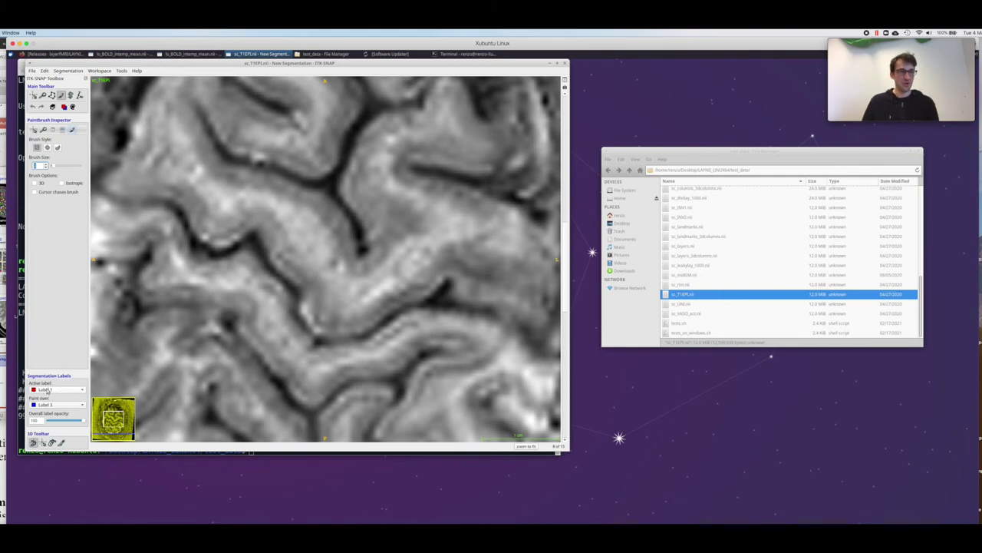
{"action": "type", "text": "2"}
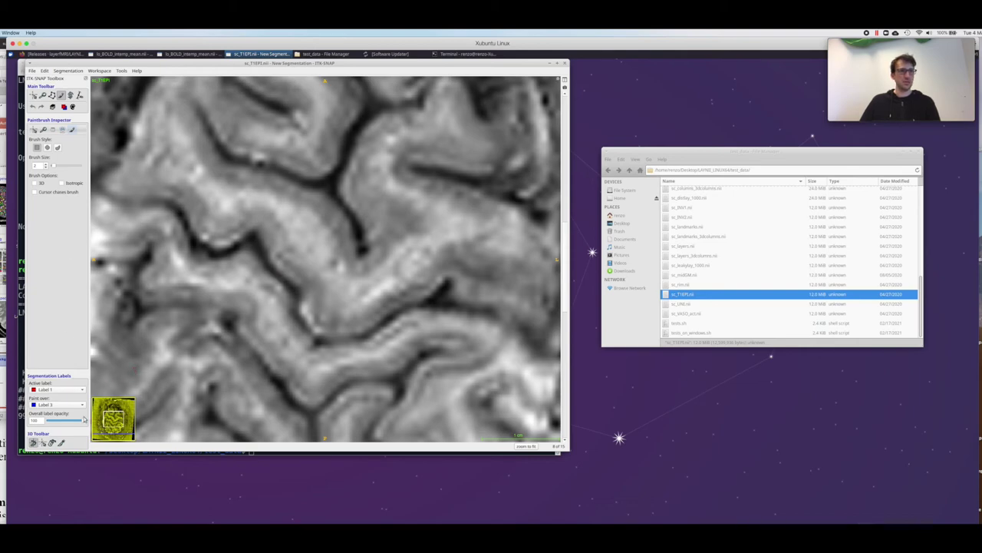
Allow painting over all labels and paint a red stroke along the sulcus and a green Label 2 stroke on the cortex.
{"action": "left_click", "coordinate": [68, 404]}
{"action": "left_click", "coordinate": [61, 357]}
{"action": "left_click", "coordinate": [260, 251]}
{"action": "left_click_drag", "start_coordinate": [261, 251], "coordinate": [275, 273]}
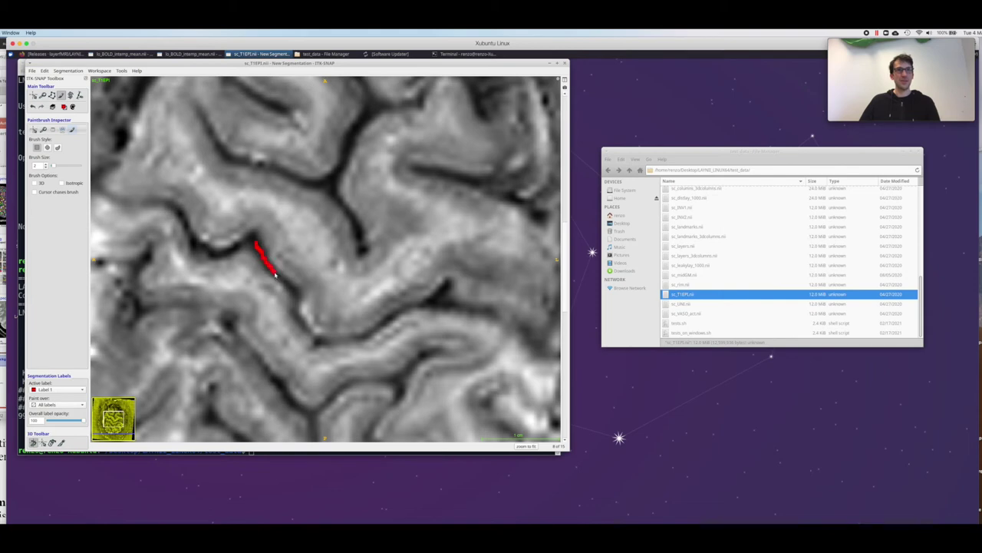
{"action": "left_click", "coordinate": [81, 392]}
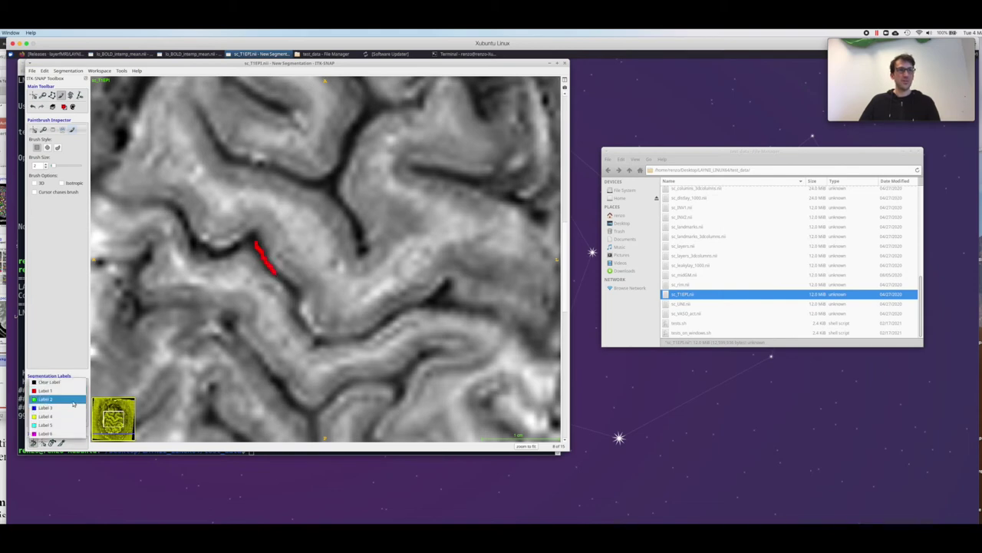
{"action": "left_click", "coordinate": [74, 399]}
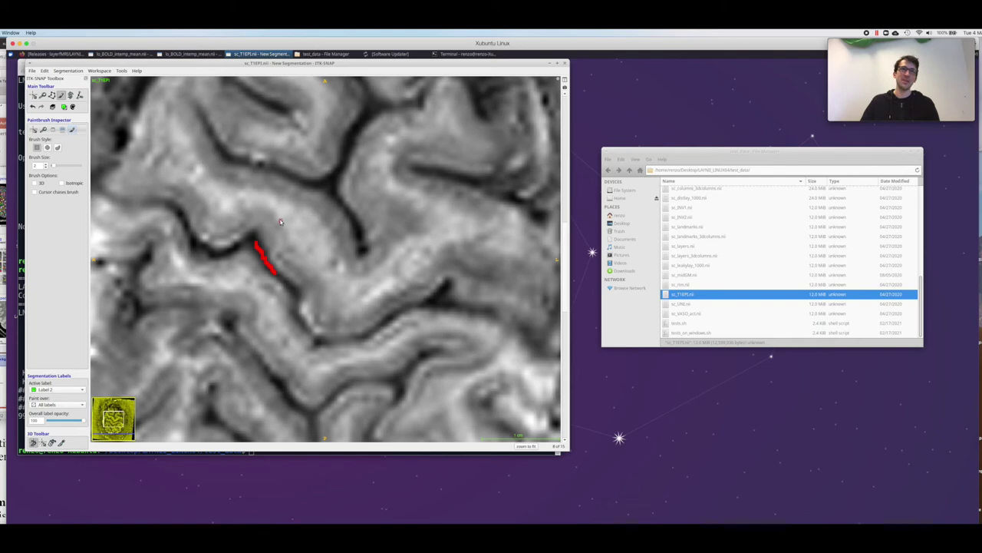
{"action": "left_click_drag", "start_coordinate": [281, 221], "coordinate": [299, 247]}
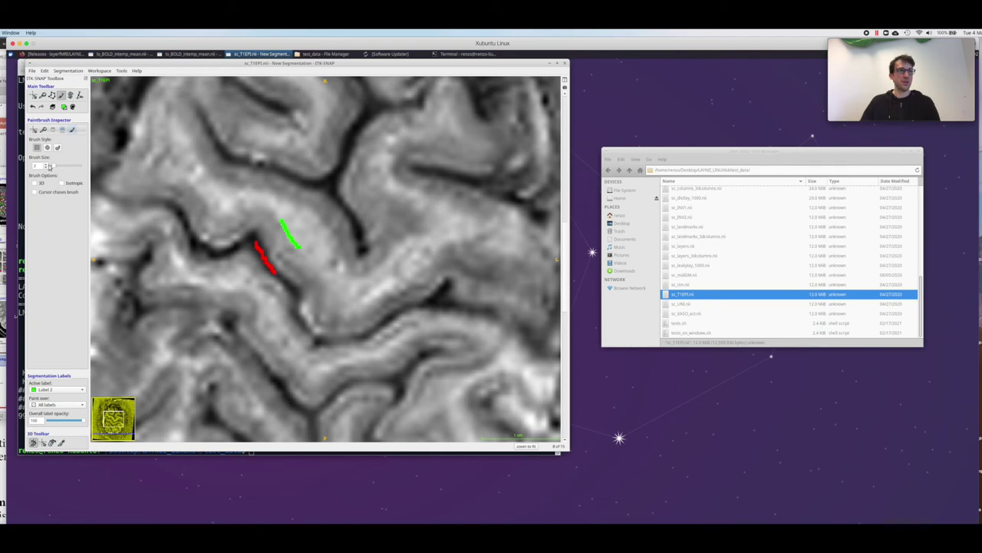
Switch to blue Label 3 and start a patch between the red and green strokes.
{"action": "left_click", "coordinate": [58, 389]}
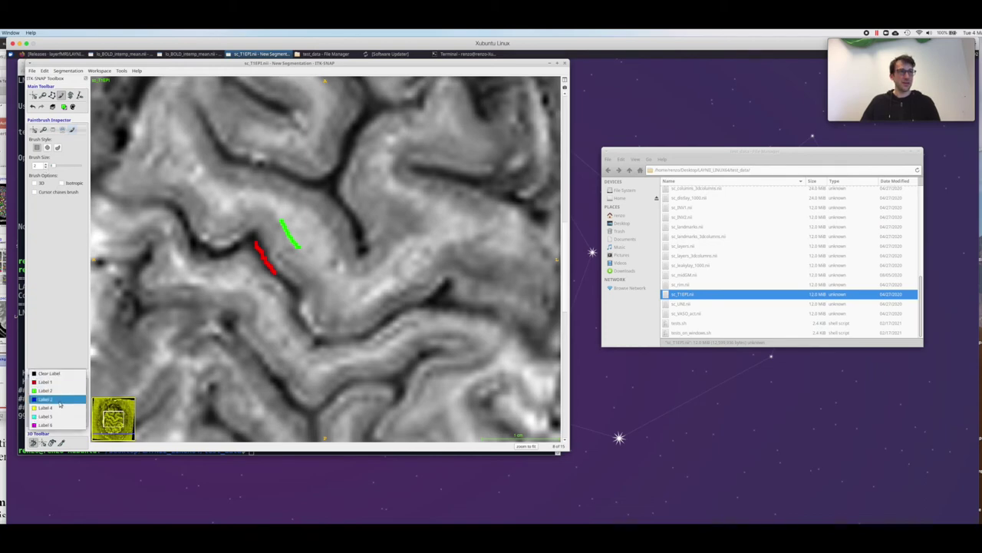
{"action": "left_click", "coordinate": [55, 400]}
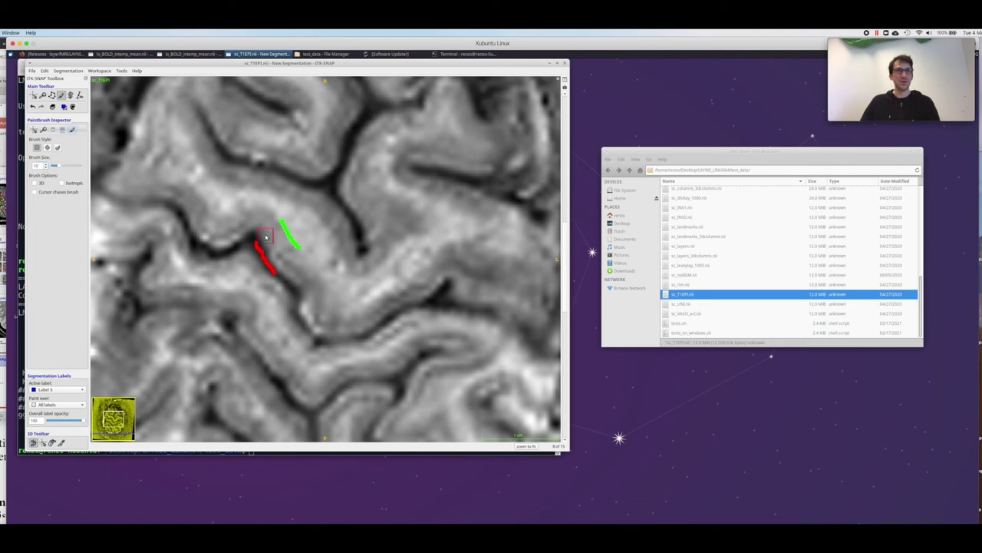
{"action": "mouse_move", "coordinate": [266, 238]}
{"action": "left_mouse_down"}
{"action": "mouse_move", "coordinate": [271, 228]}
{"action": "mouse_move", "coordinate": [283, 263]}
{"action": "mouse_move", "coordinate": [266, 236]}
{"action": "left_mouse_up"}
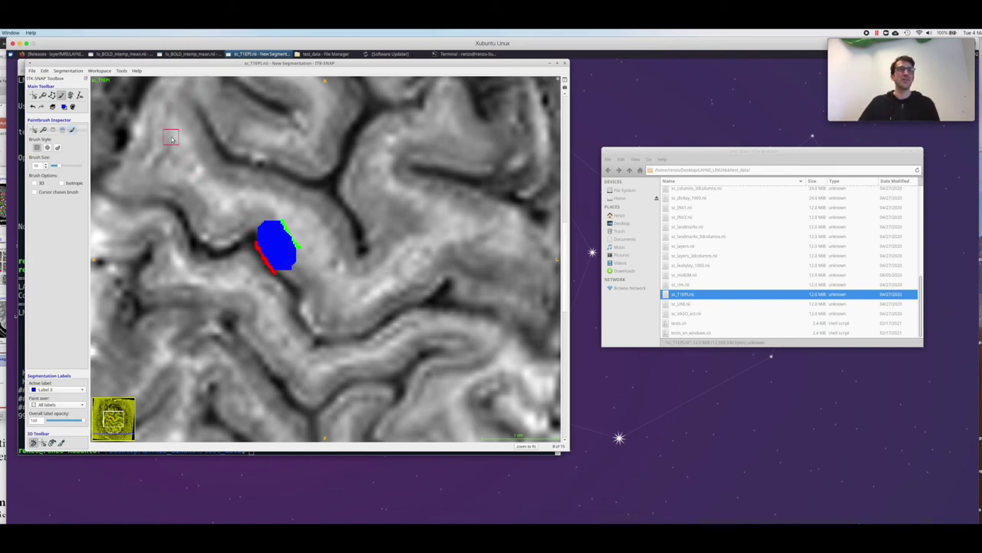
Open the menu bar to find the option for saving the segmentation.
{"action": "left_click", "coordinate": [97, 70]}
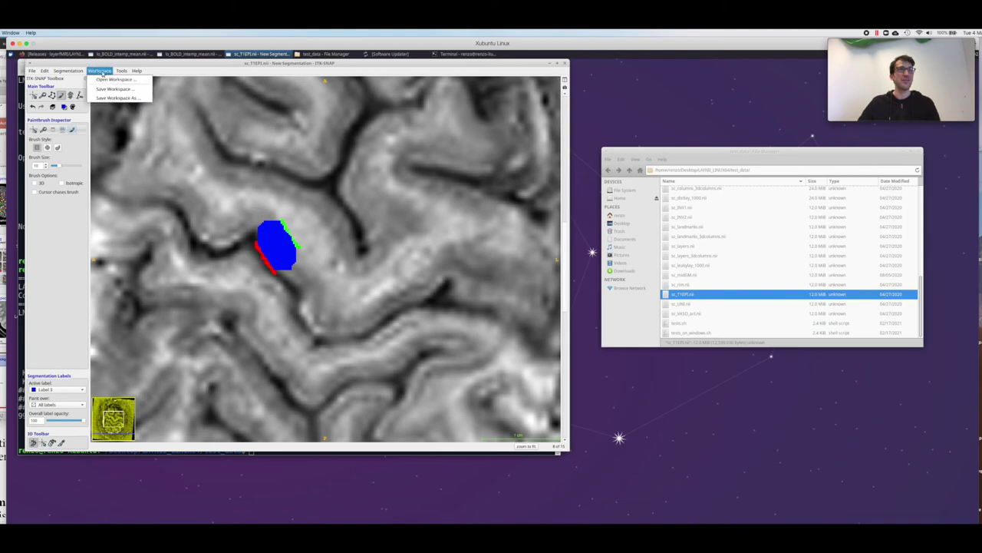
Save the segmentation image as rim.nii.
{"action": "mouse_move", "coordinate": [69, 73]}
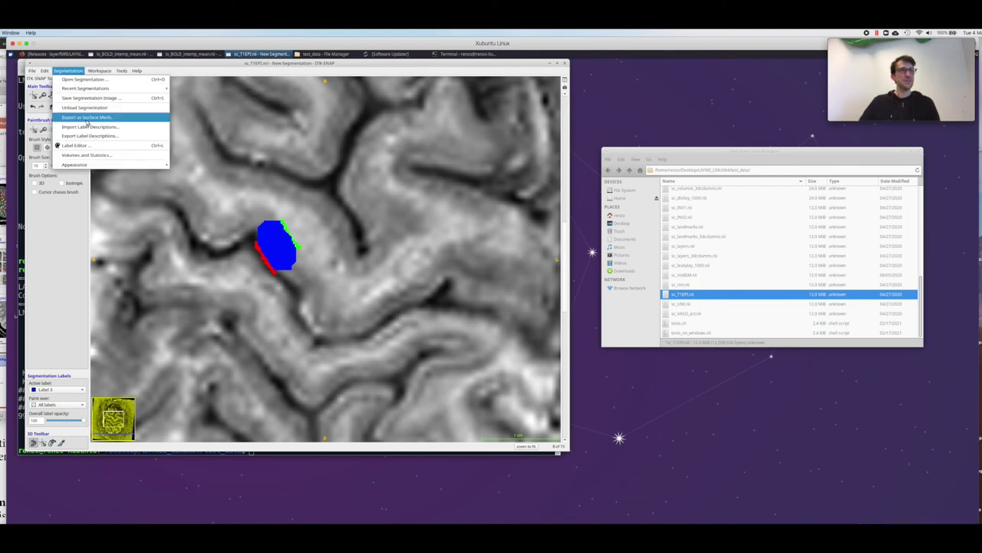
{"action": "left_click", "coordinate": [87, 99]}
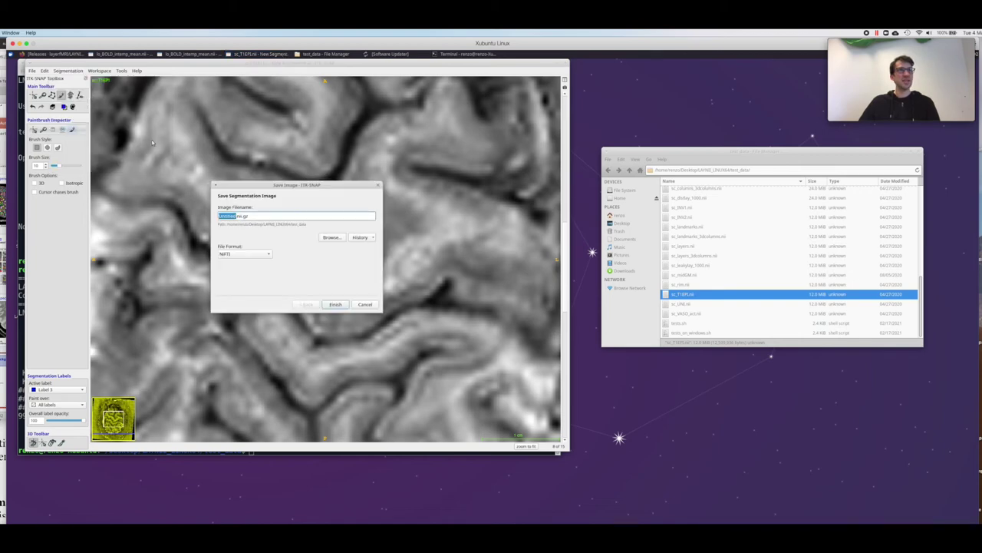
{"action": "key", "text": "ctrl+a"}
{"action": "type", "text": "s"}
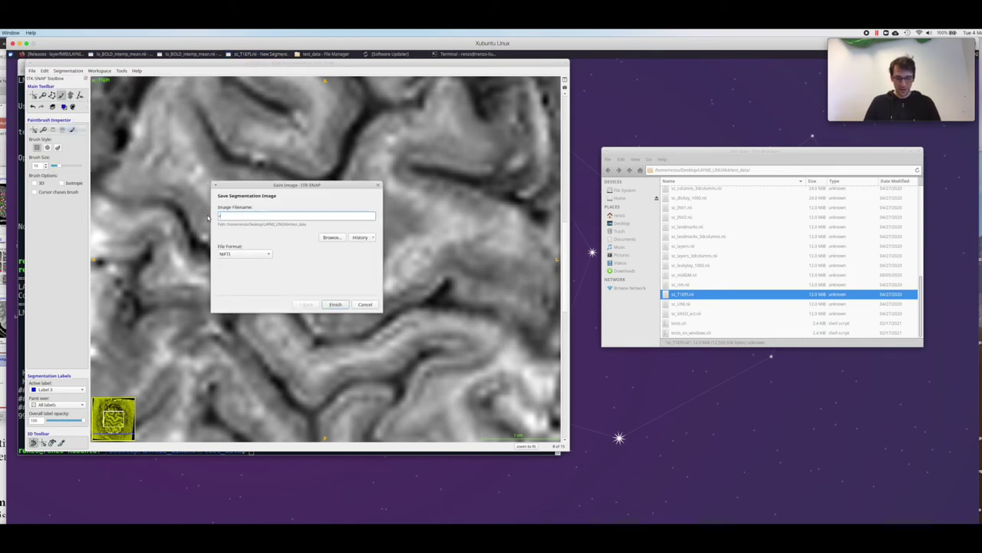
{"action": "type", "text": "c_rim.nii"}
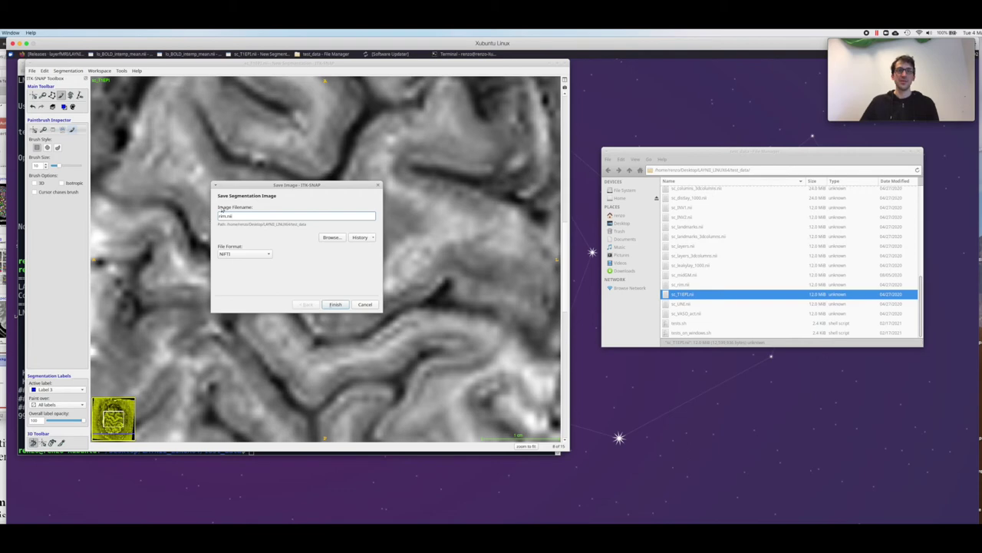
{"action": "left_click", "coordinate": [335, 304]}
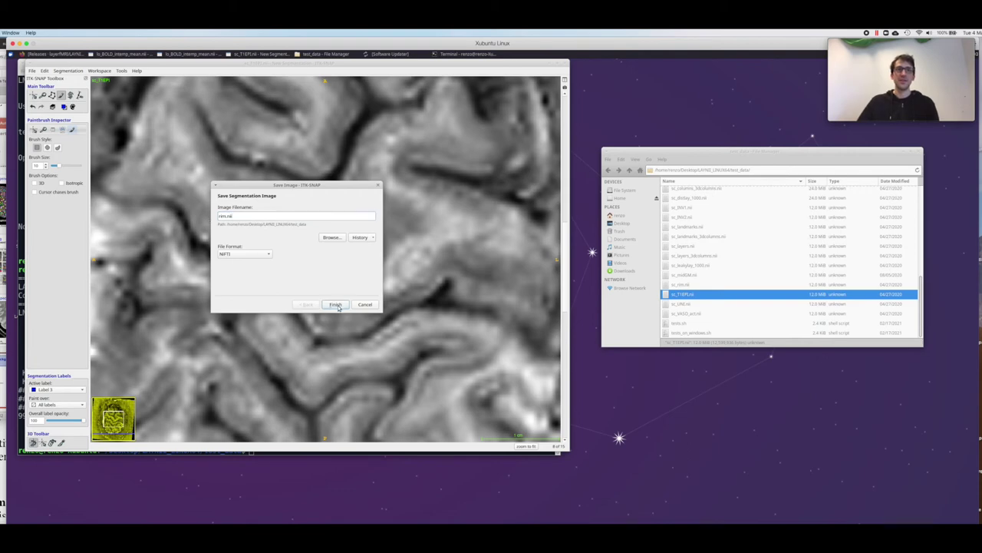
Locate and select the new rim.nii in the test_data folder.
{"action": "left_click", "coordinate": [718, 284]}
{"action": "scroll", "coordinate": [690, 253], "scroll_direction": "up", "scroll_amount": 2}
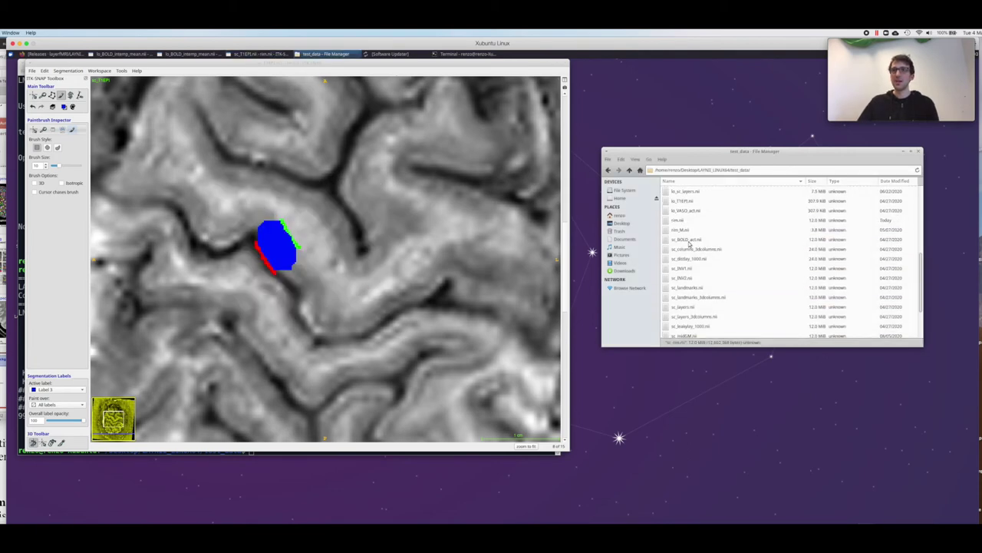
{"action": "left_click", "coordinate": [682, 221]}
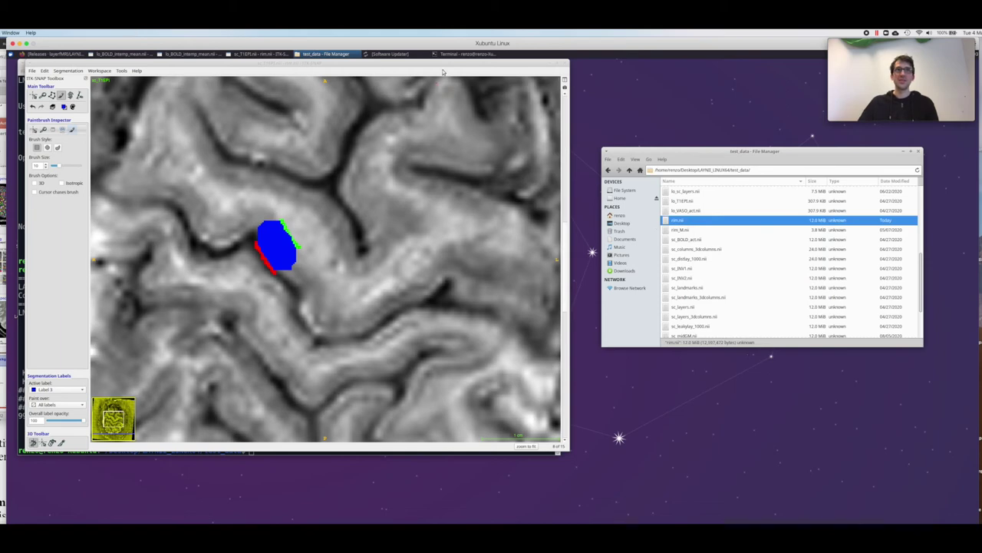
Run LN2_LAYERS without arguments in the terminal to print its help.
{"action": "left_click", "coordinate": [464, 54]}
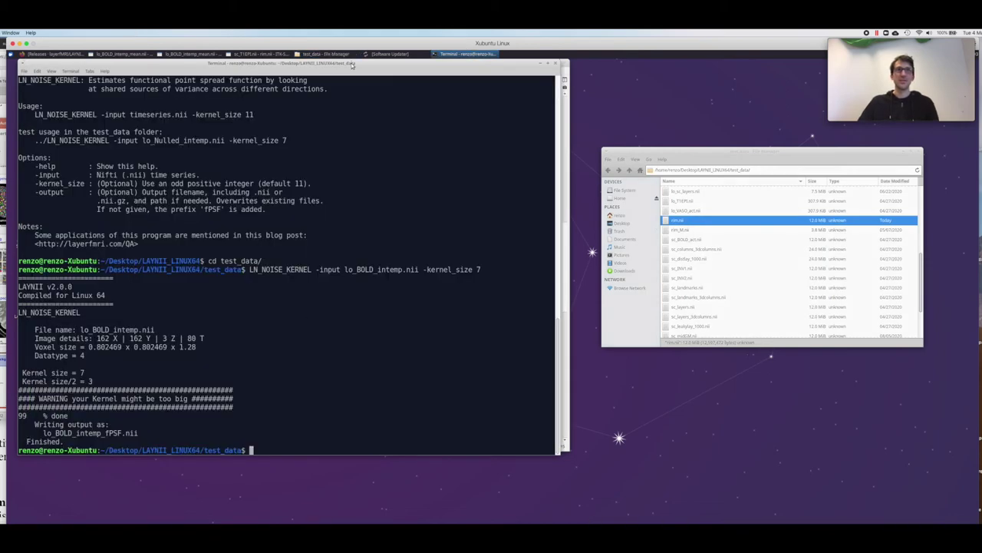
{"action": "left_click_drag", "start_coordinate": [353, 65], "coordinate": [364, 127]}
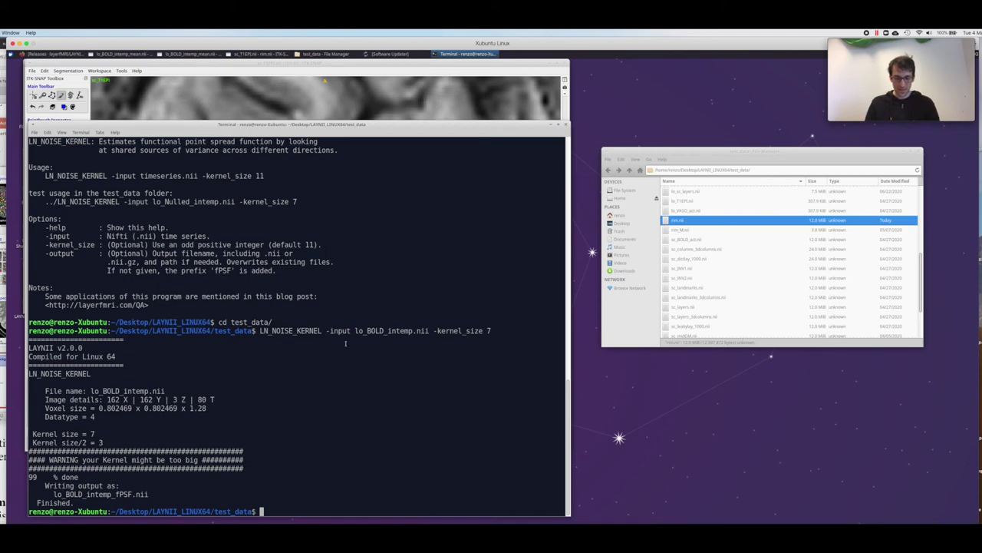
{"action": "type", "text": "LN2_"}
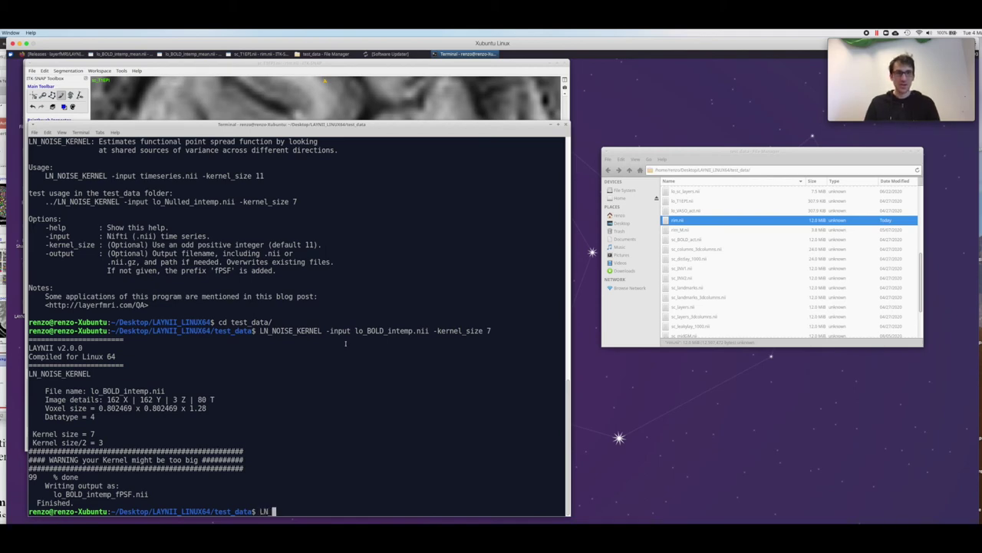
{"action": "type", "text": "LAYERS"}
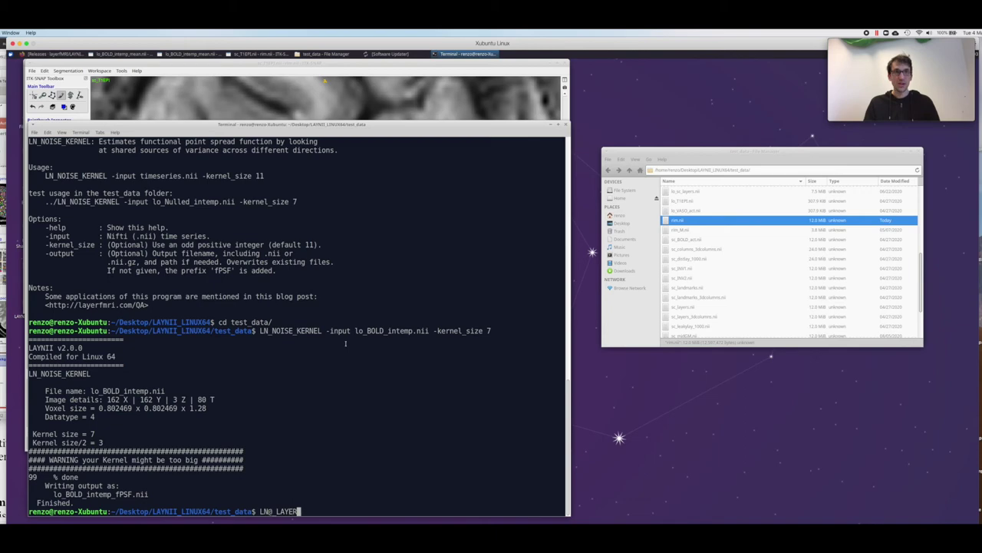
{"action": "key", "text": "Left"}
{"action": "key", "text": "Left"}
{"action": "key", "text": "Left"}
{"action": "key", "text": "Left"}
{"action": "key", "text": "Left"}
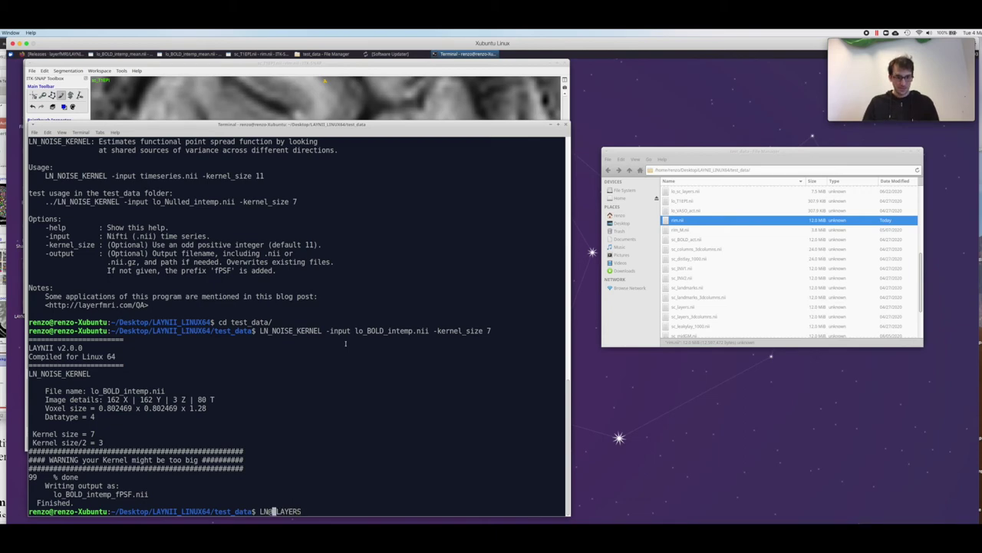
{"action": "key", "text": "Return"}
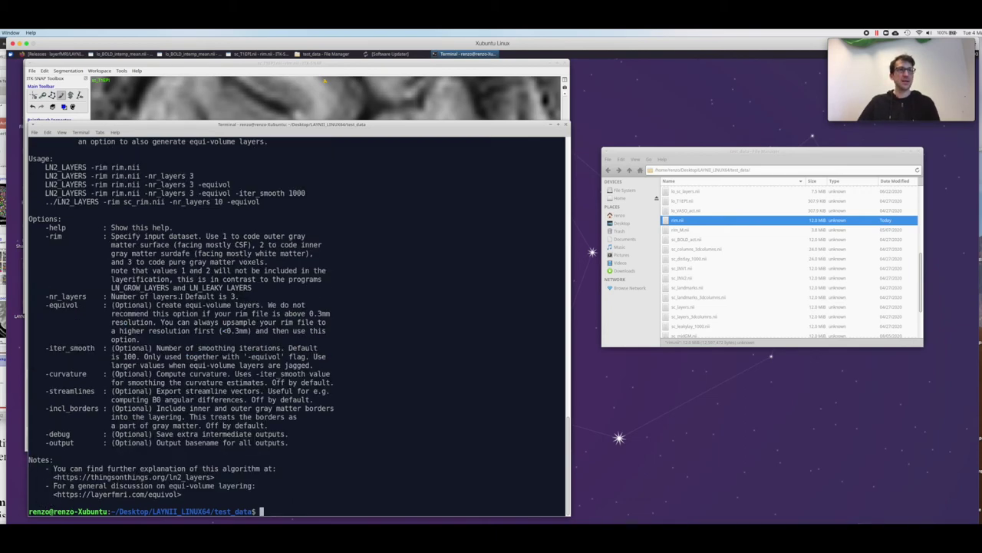
Scroll through the help and select the example 'LN2_LAYERS -rim rim.nii -nr_layers' command.
{"action": "scroll", "coordinate": [182, 296], "scroll_direction": "up", "scroll_amount": 8}
{"action": "scroll", "coordinate": [125, 314], "scroll_direction": "down", "scroll_amount": 3}
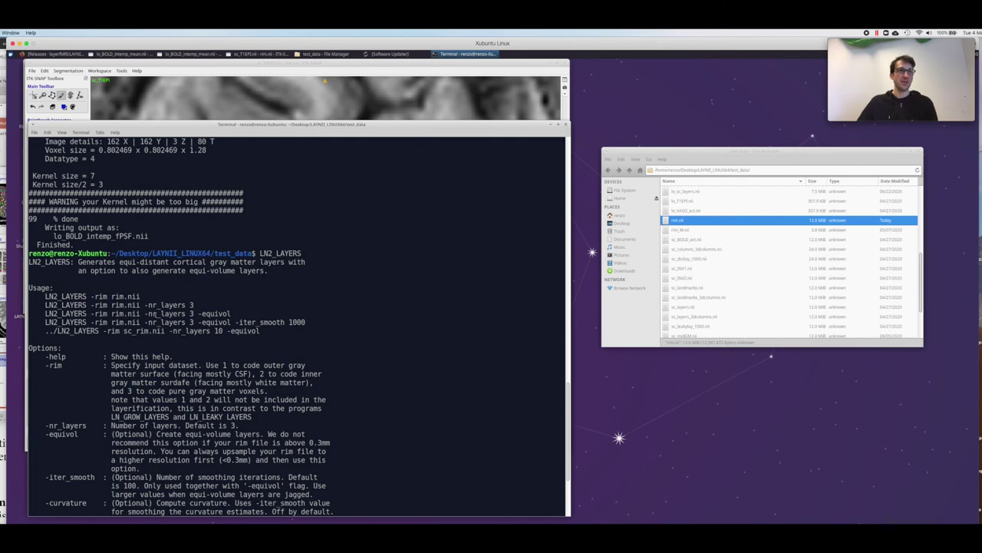
{"action": "scroll", "coordinate": [93, 322], "scroll_direction": "down", "scroll_amount": 5}
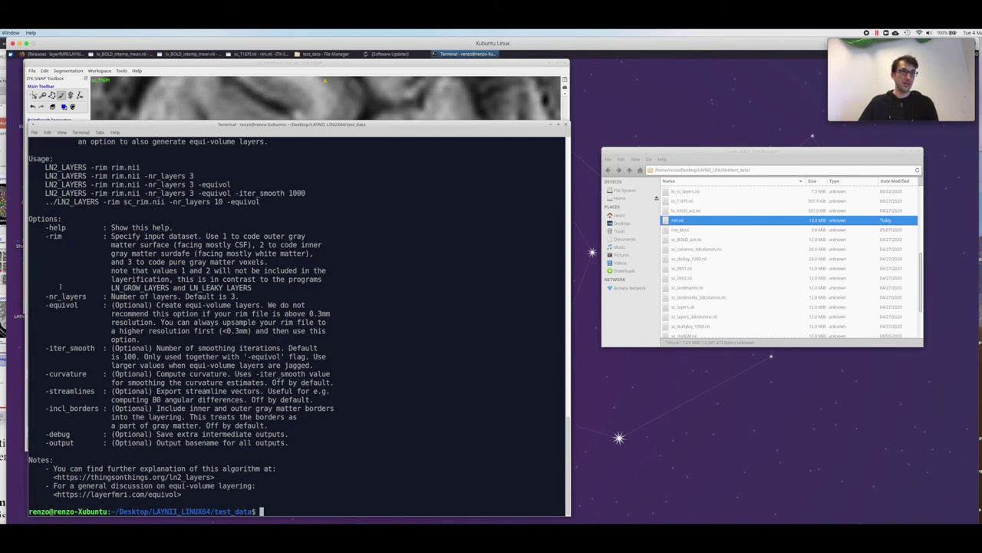
{"action": "scroll", "coordinate": [71, 444], "scroll_direction": "up", "scroll_amount": 2}
{"action": "scroll", "coordinate": [73, 469], "scroll_direction": "down", "scroll_amount": 2}
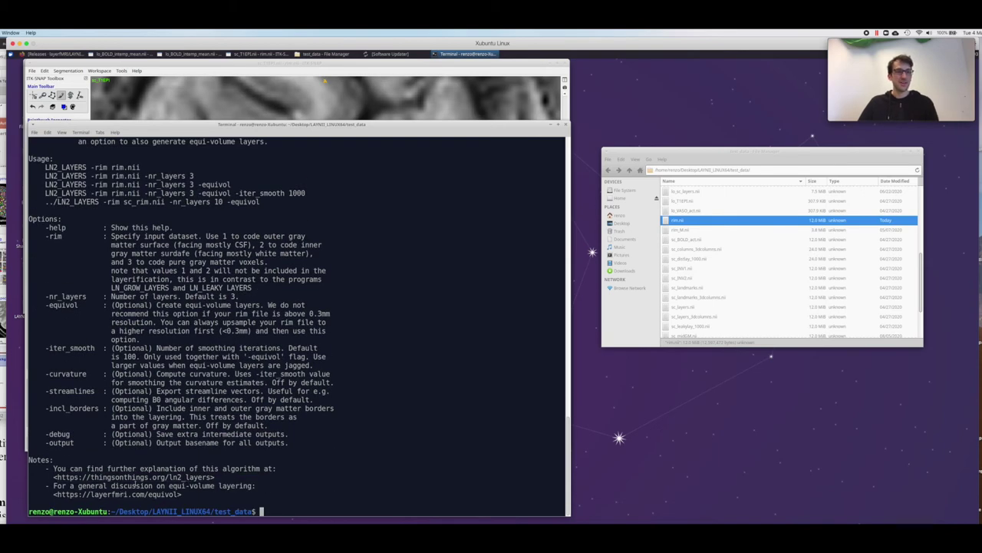
{"action": "scroll", "coordinate": [136, 482], "scroll_direction": "up", "scroll_amount": 3}
{"action": "scroll", "coordinate": [126, 357], "scroll_direction": "up", "scroll_amount": 2}
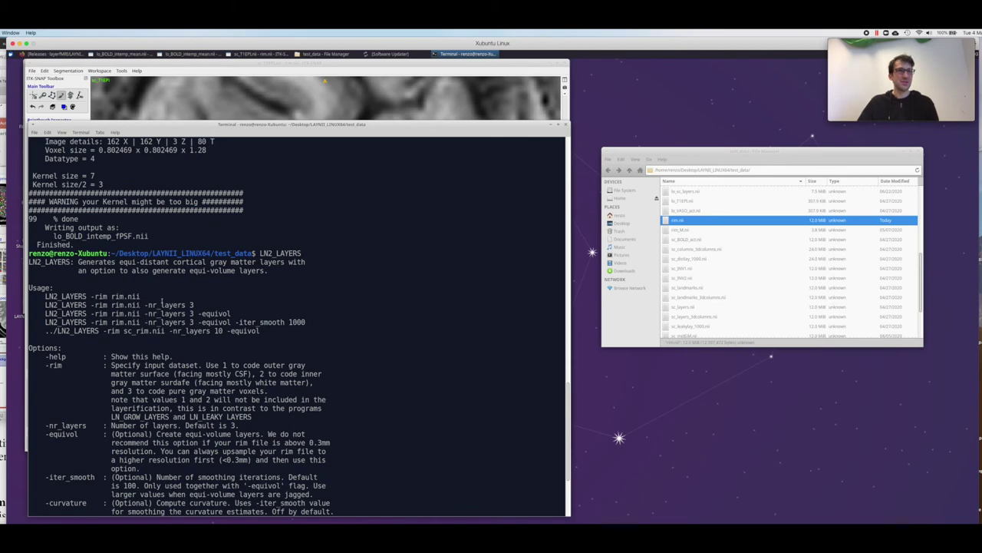
{"action": "left_click_drag", "start_coordinate": [182, 305], "coordinate": [45, 305]}
Run 'LN2_LAYERS -rim rim.nii -nr_layers 11' and review the output file names.
{"action": "middle_click", "coordinate": [44, 304]}
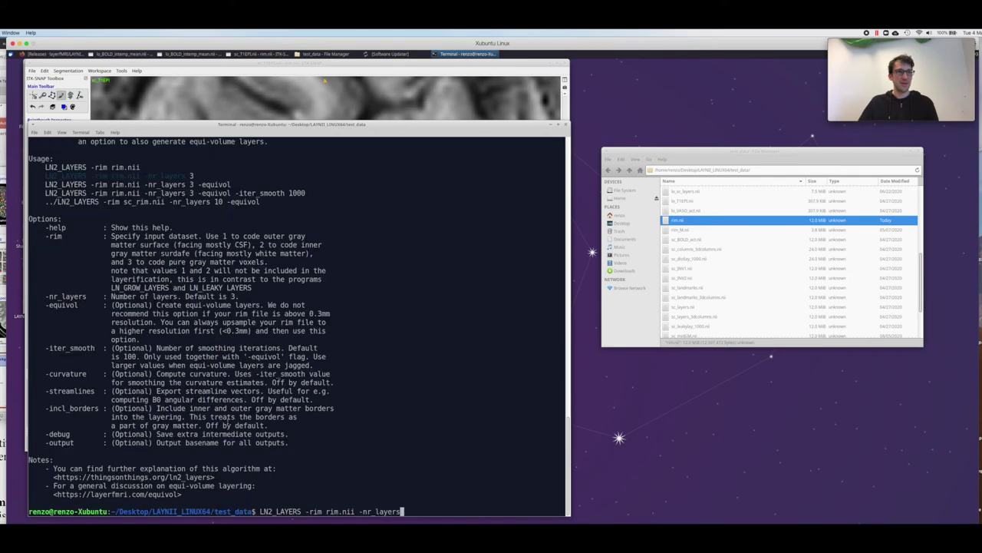
{"action": "left_click", "coordinate": [327, 511]}
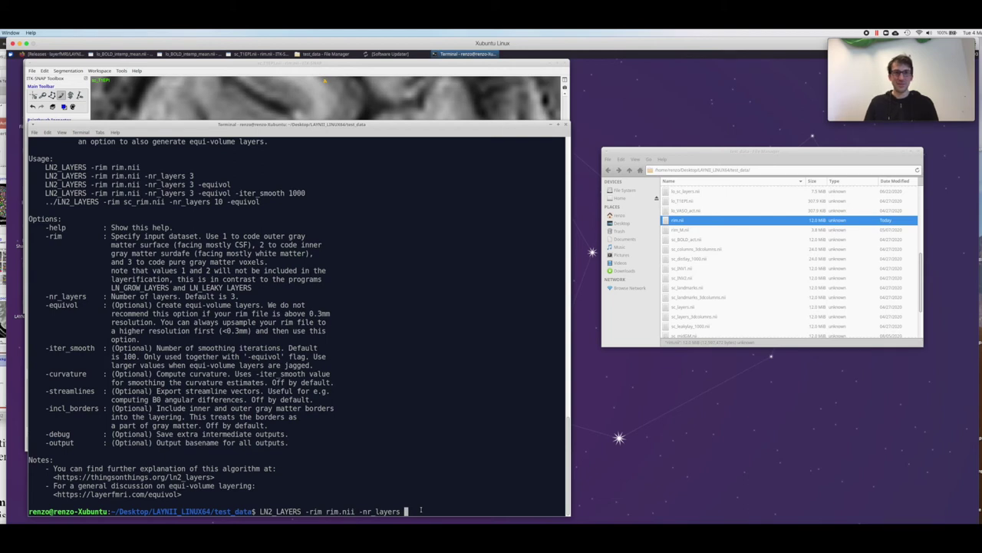
{"action": "type", "text": "11"}
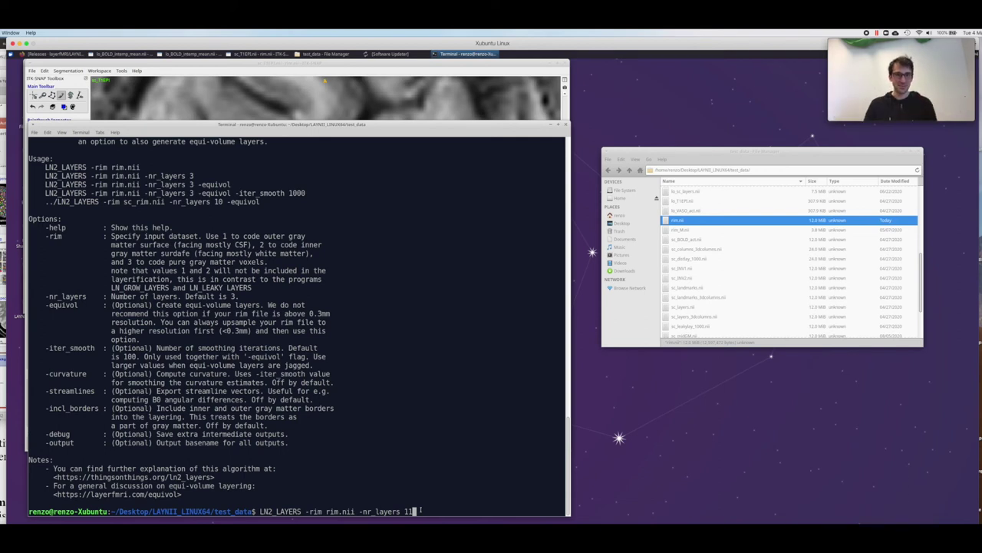
{"action": "key", "text": "Return"}
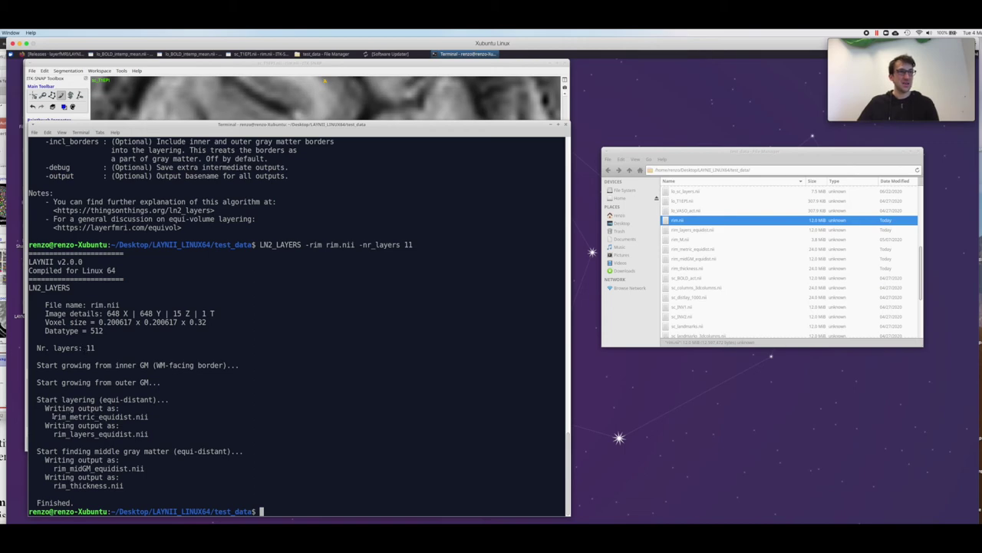
{"action": "left_click_drag", "start_coordinate": [53, 417], "coordinate": [124, 434]}
{"action": "left_click", "coordinate": [90, 426]}
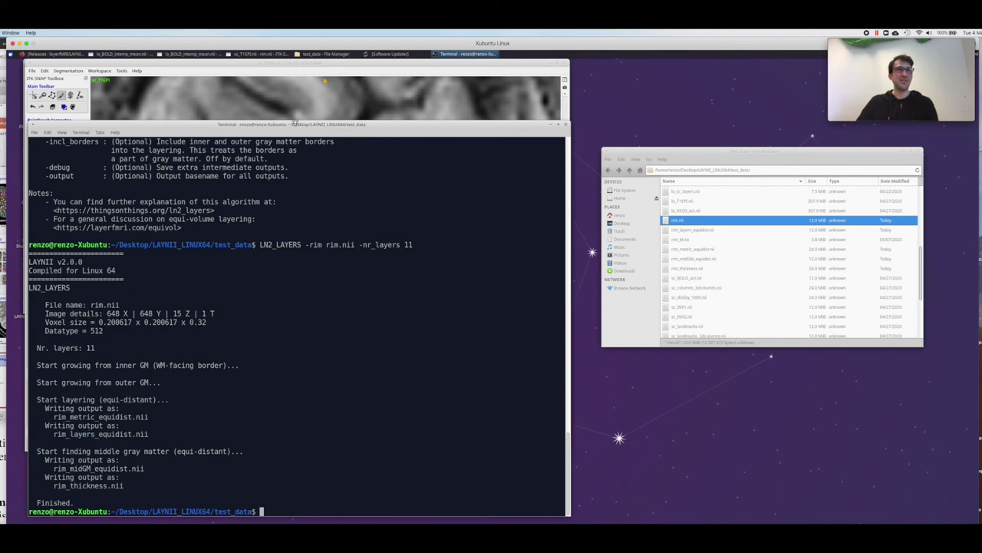
Load rim_metric_equidist.nii into ITK-SNAP as an additional image, then remove it again.
{"action": "left_click", "coordinate": [360, 63]}
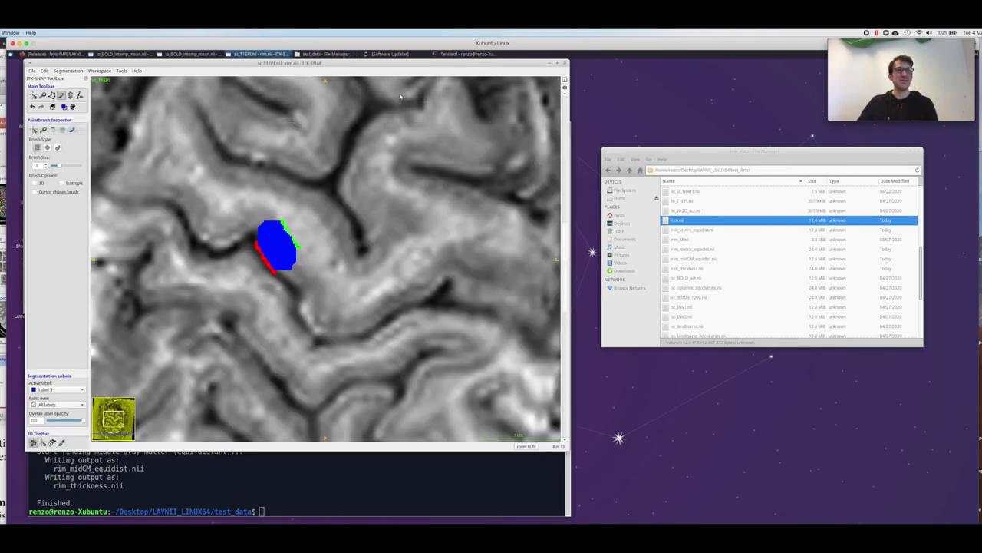
{"action": "left_click", "coordinate": [700, 230]}
{"action": "scroll", "coordinate": [700, 234], "scroll_direction": "down", "scroll_amount": 2}
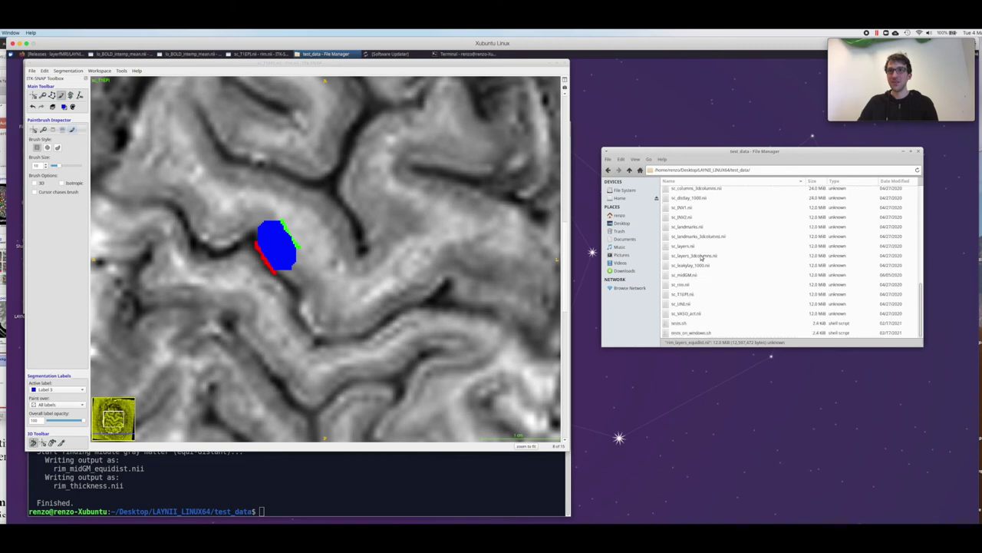
{"action": "scroll", "coordinate": [701, 257], "scroll_direction": "up", "scroll_amount": 2}
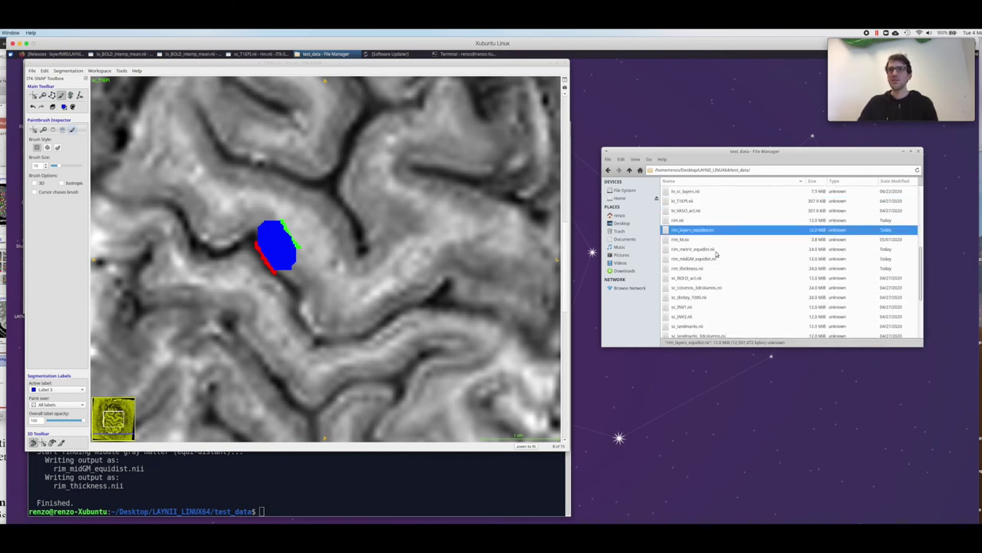
{"action": "left_click", "coordinate": [706, 249]}
{"action": "left_click_drag", "start_coordinate": [344, 235], "coordinate": [345, 236]}
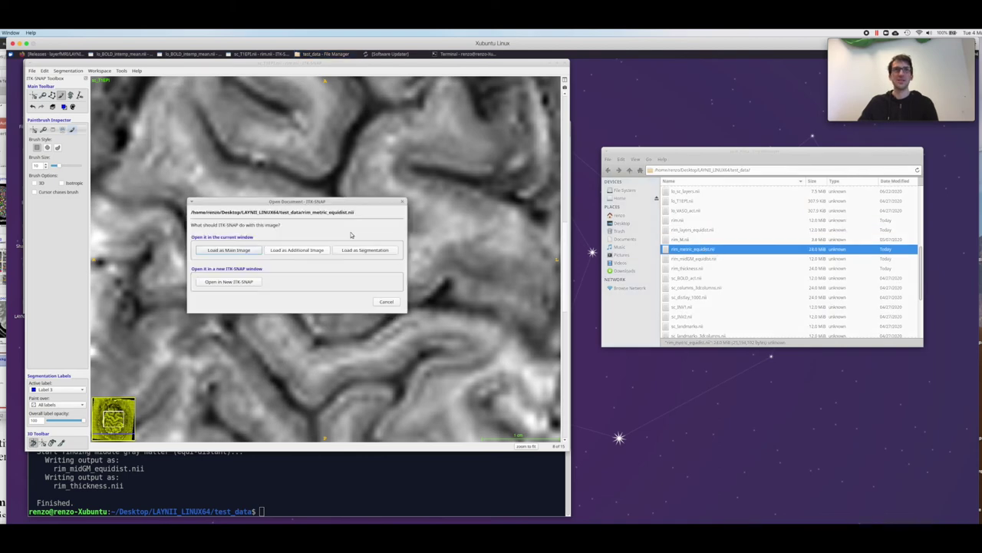
{"action": "left_click", "coordinate": [281, 250]}
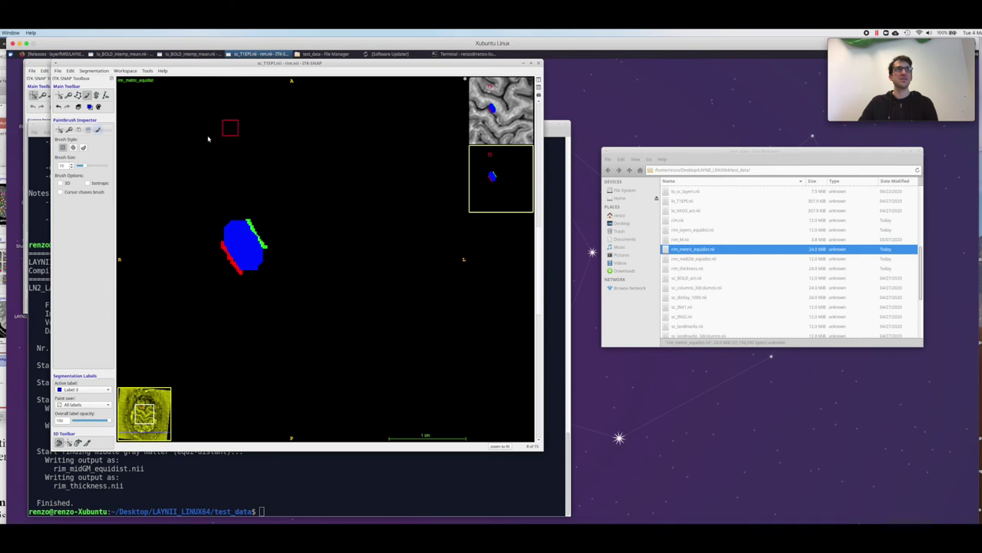
{"action": "left_click", "coordinate": [529, 150]}
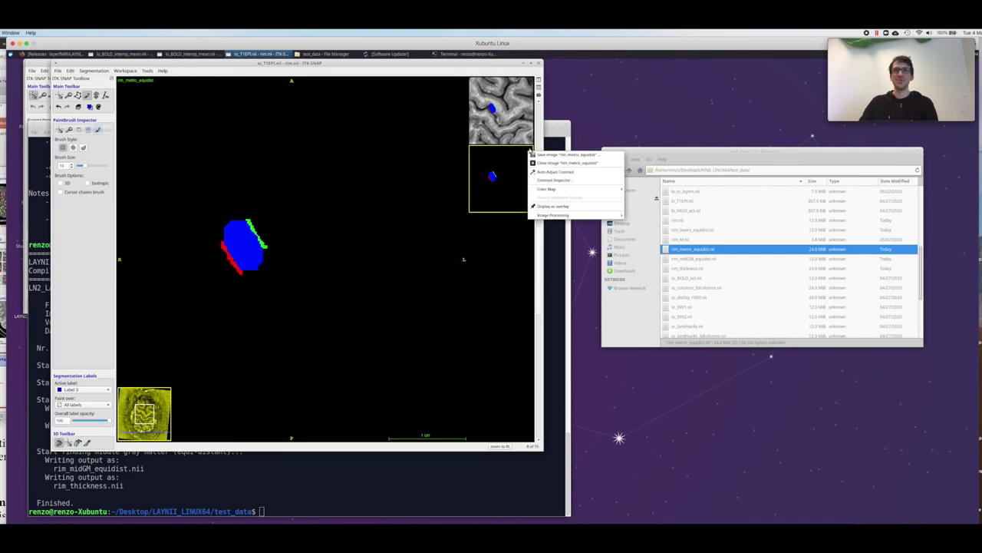
{"action": "left_click", "coordinate": [572, 159]}
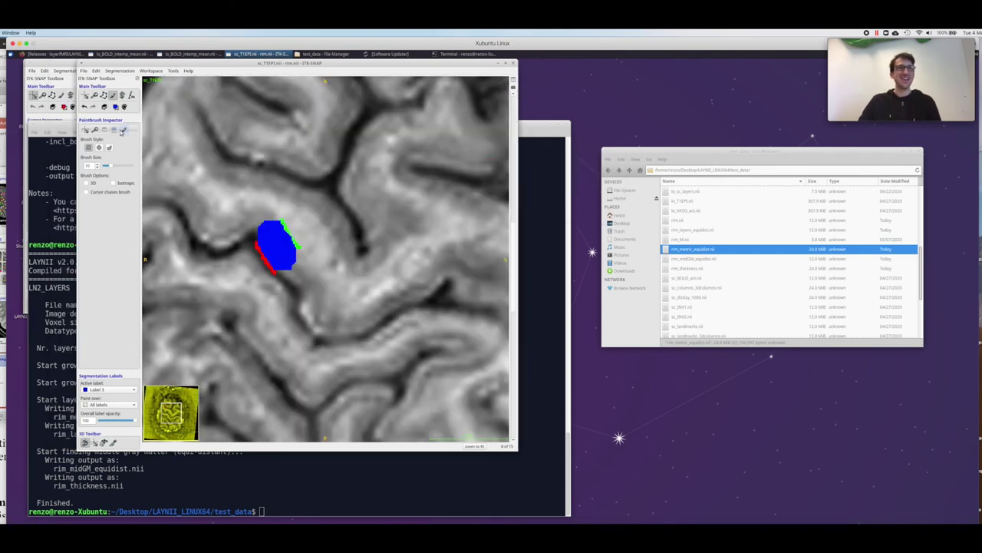
Load rim_metric_equidist.nii as the main image and probe metric values across the cortical patch.
{"action": "left_click_drag", "start_coordinate": [702, 251], "coordinate": [229, 222]}
{"action": "left_click", "coordinate": [230, 250]}
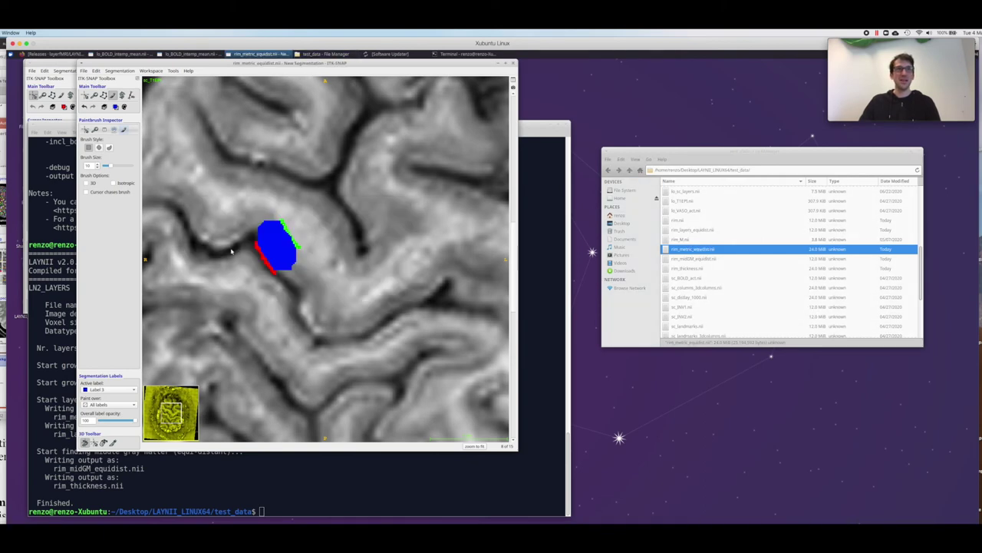
{"action": "scroll", "coordinate": [355, 276], "scroll_direction": "up", "scroll_amount": 10}
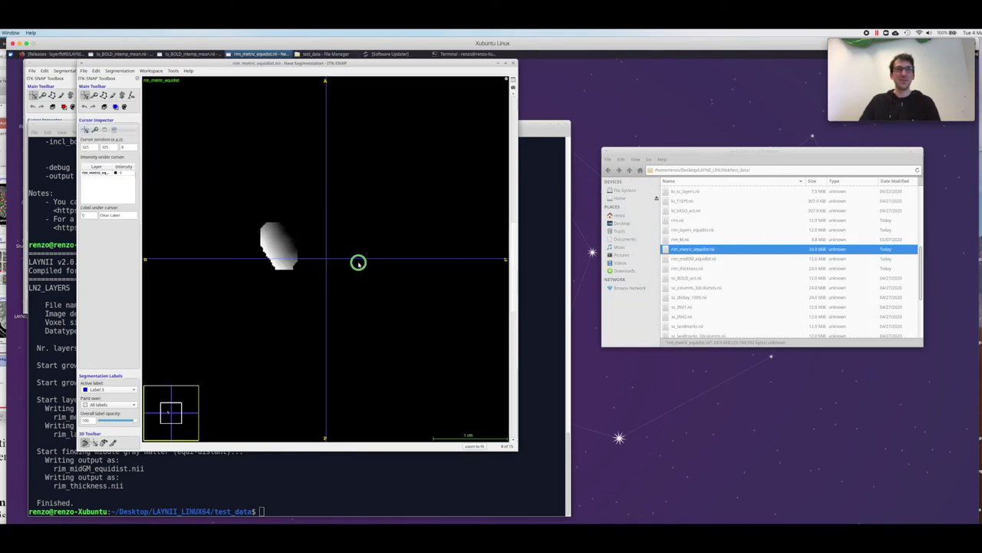
{"action": "mouse_move", "coordinate": [232, 227]}
{"action": "left_mouse_down"}
{"action": "mouse_move", "coordinate": [221, 226]}
{"action": "mouse_move", "coordinate": [222, 247]}
{"action": "mouse_move", "coordinate": [219, 232]}
{"action": "left_mouse_up"}
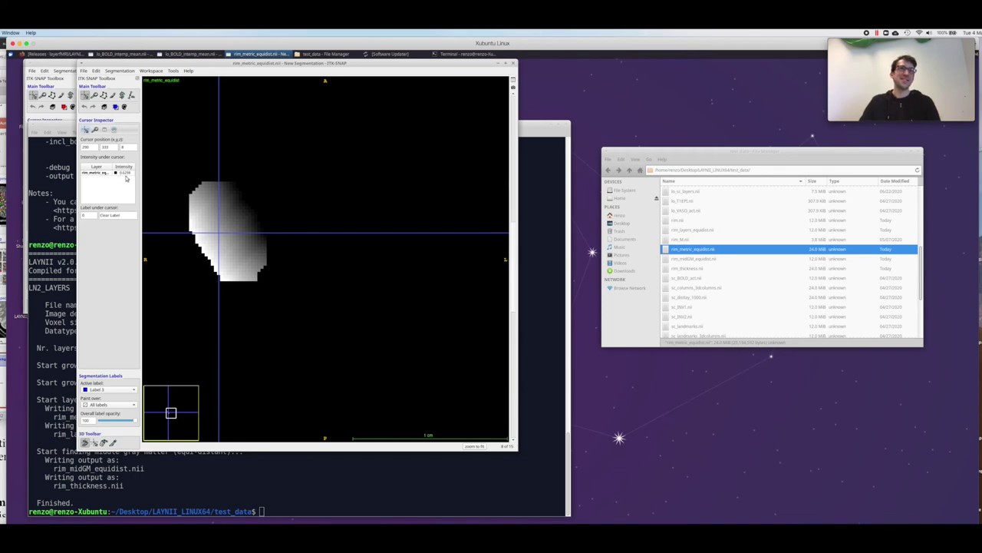
{"action": "left_click", "coordinate": [211, 208]}
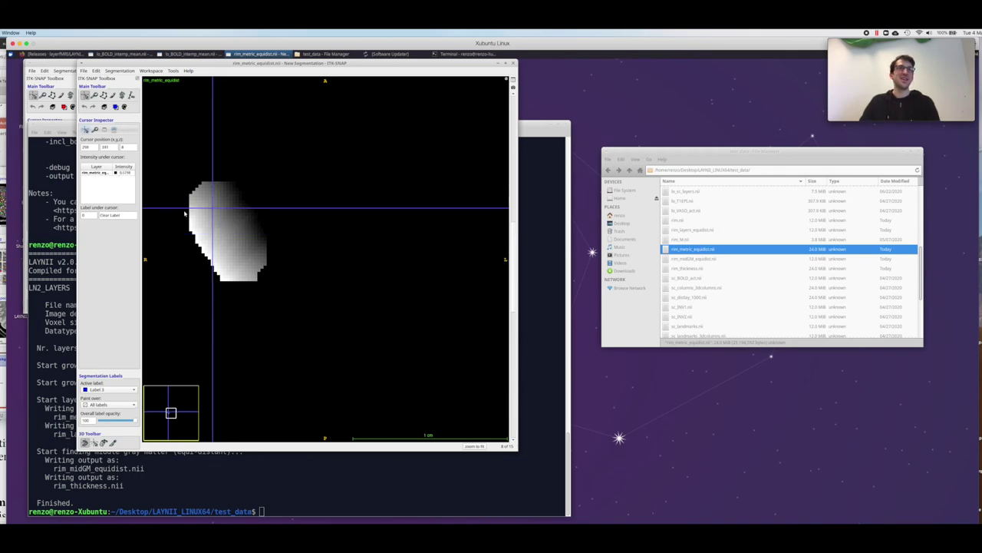
{"action": "left_click", "coordinate": [193, 224]}
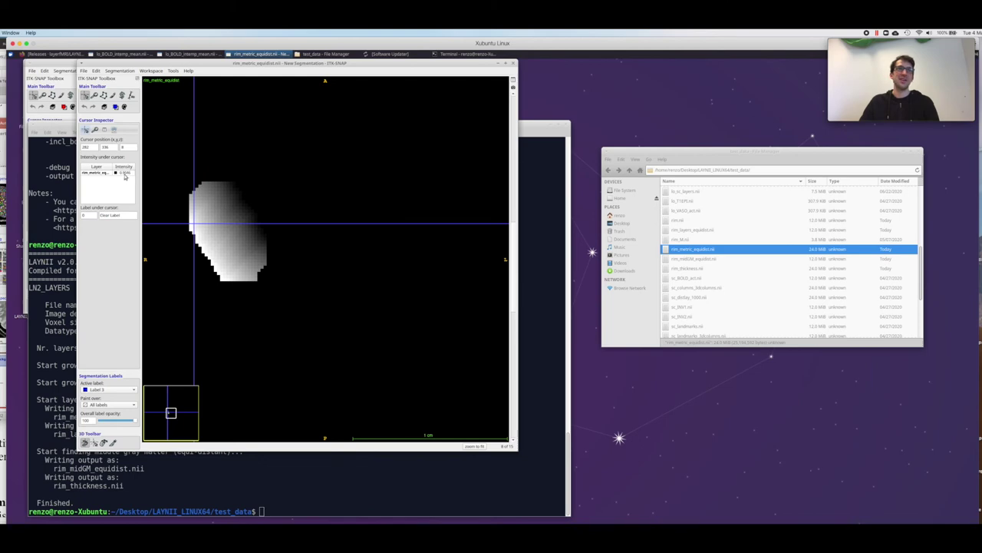
{"action": "left_click", "coordinate": [708, 260]}
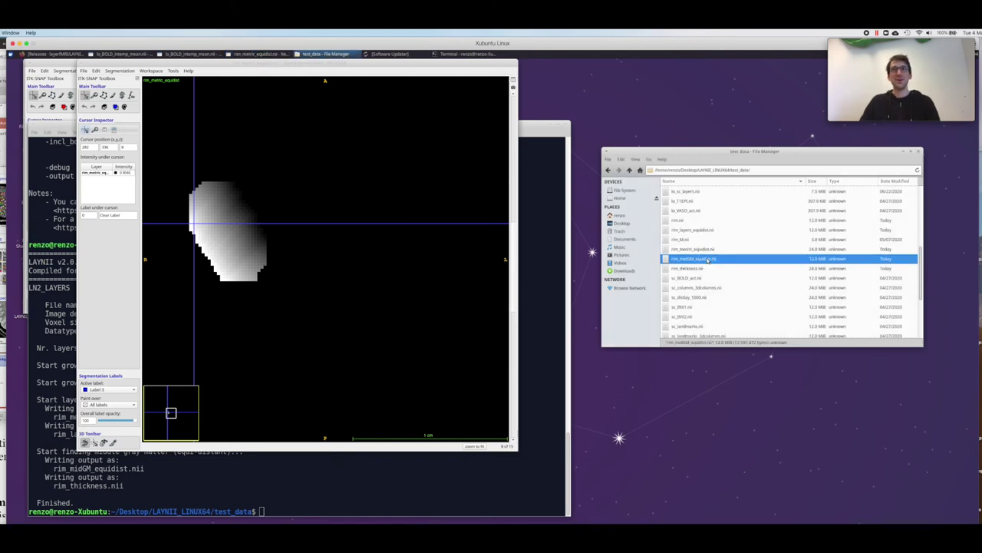
Load rim_midGM_equidist.nii as the main image in ITK-SNAP and zoom in on the middle gray matter.
{"action": "left_click_drag", "start_coordinate": [708, 259], "coordinate": [238, 217]}
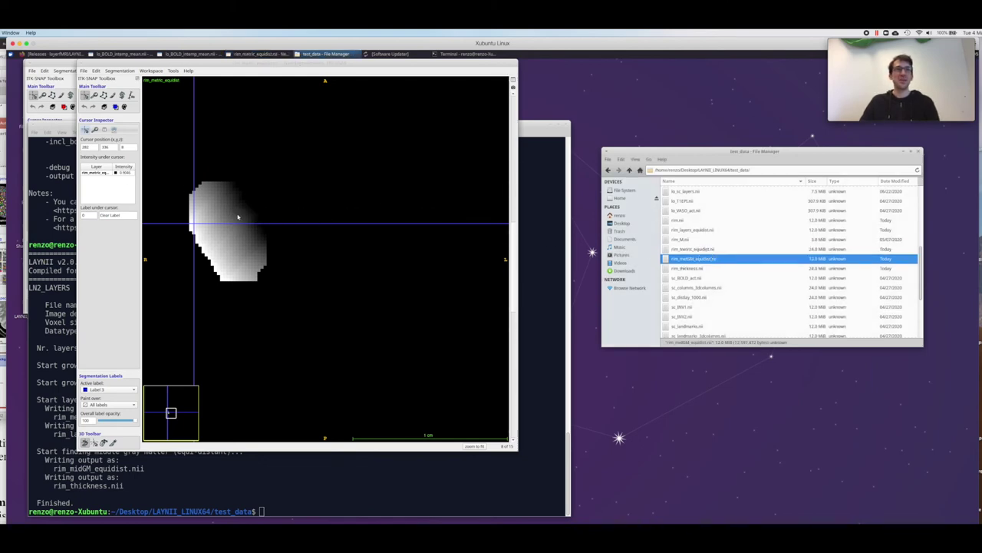
{"action": "left_click", "coordinate": [250, 250]}
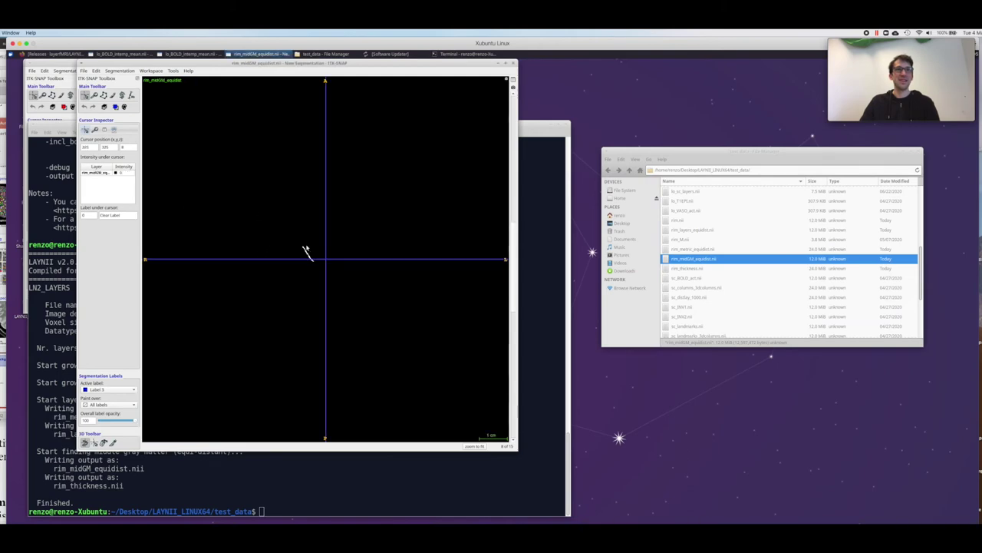
{"action": "left_click", "coordinate": [331, 248]}
{"action": "scroll", "coordinate": [434, 274], "scroll_direction": "up", "scroll_amount": 2}
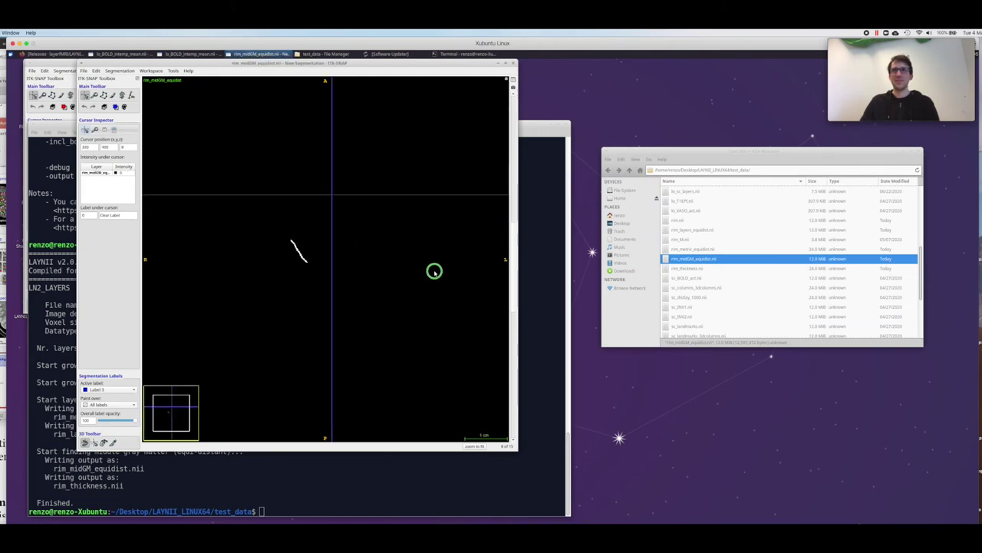
Load rim_layers_equidist.nii as the main image and probe its layer numbers across the cortical patch.
{"action": "left_click", "coordinate": [689, 268]}
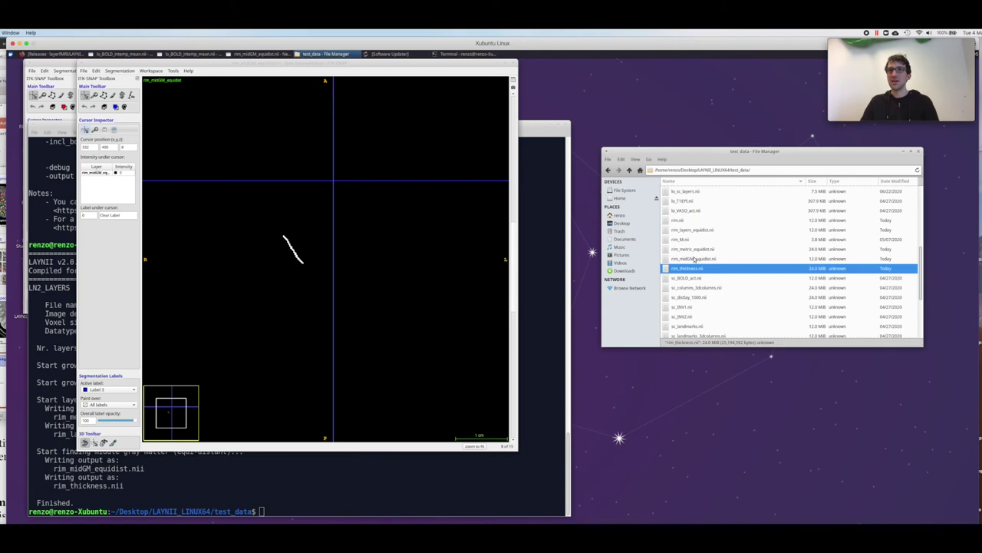
{"action": "left_click", "coordinate": [702, 248]}
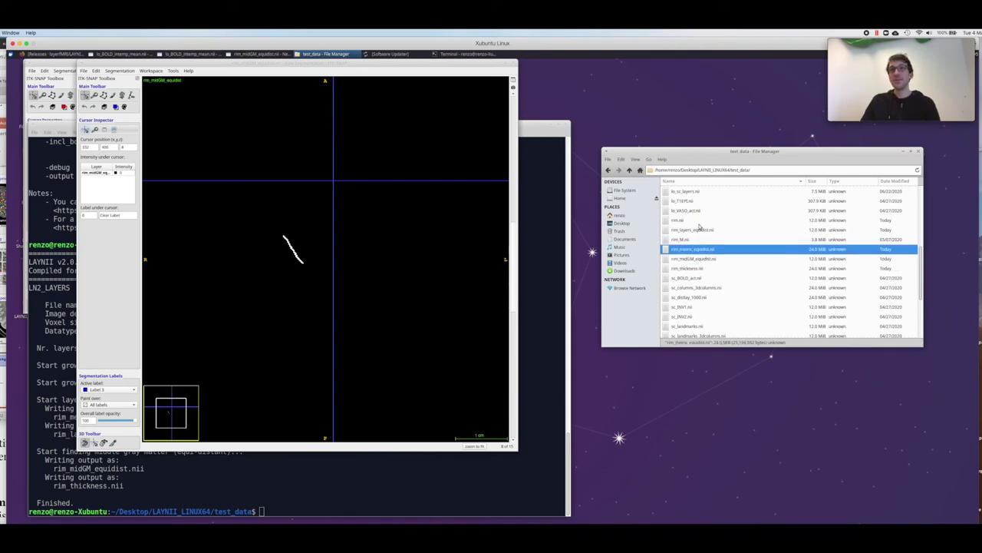
{"action": "left_click_drag", "start_coordinate": [700, 229], "coordinate": [393, 229]}
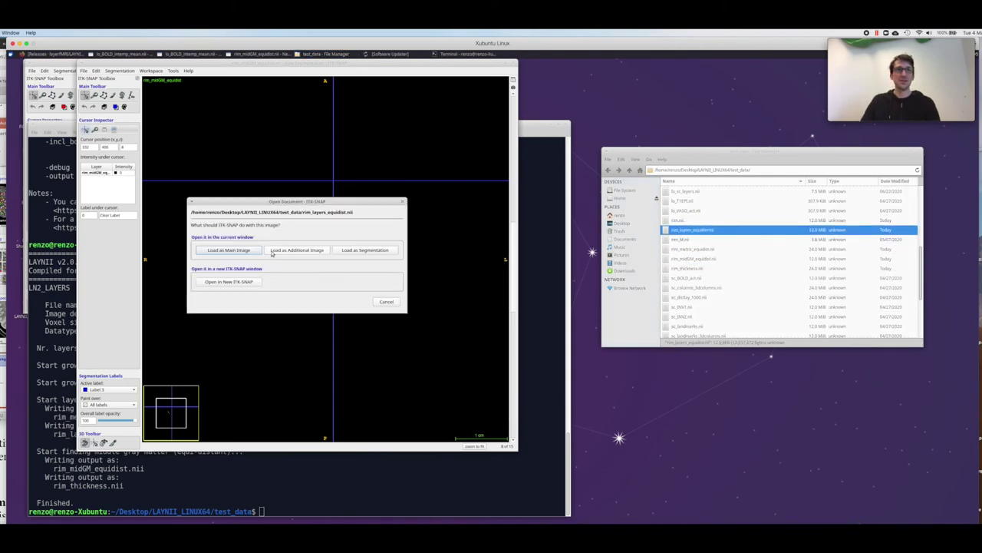
{"action": "left_click", "coordinate": [245, 252]}
{"action": "left_click", "coordinate": [402, 261]}
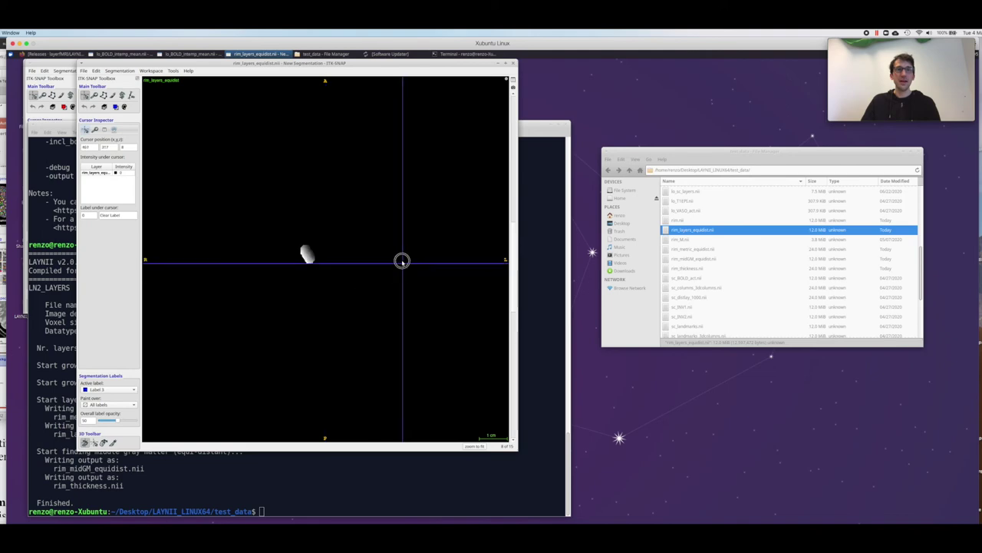
{"action": "scroll", "coordinate": [430, 261], "scroll_direction": "up", "scroll_amount": 6}
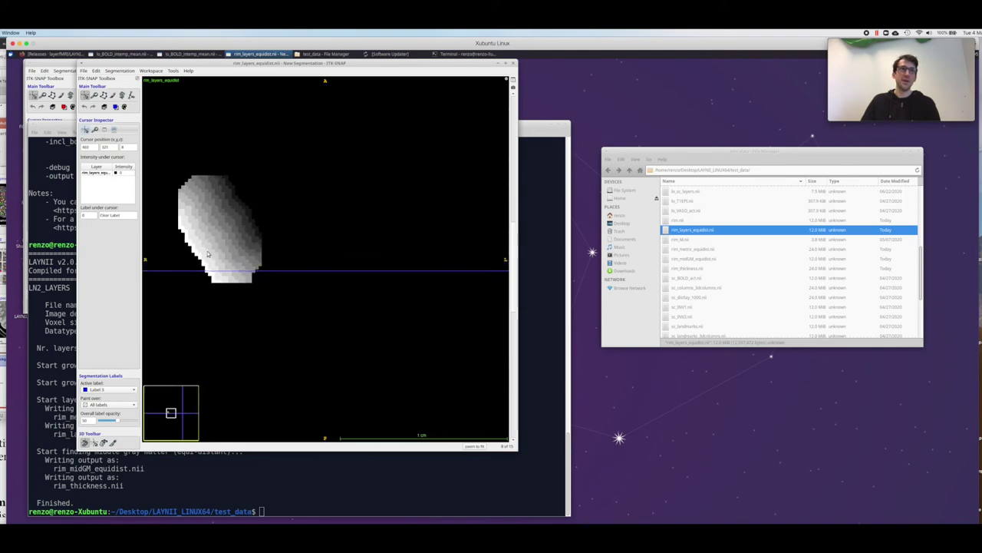
{"action": "left_click_drag", "start_coordinate": [207, 254], "coordinate": [234, 212]}
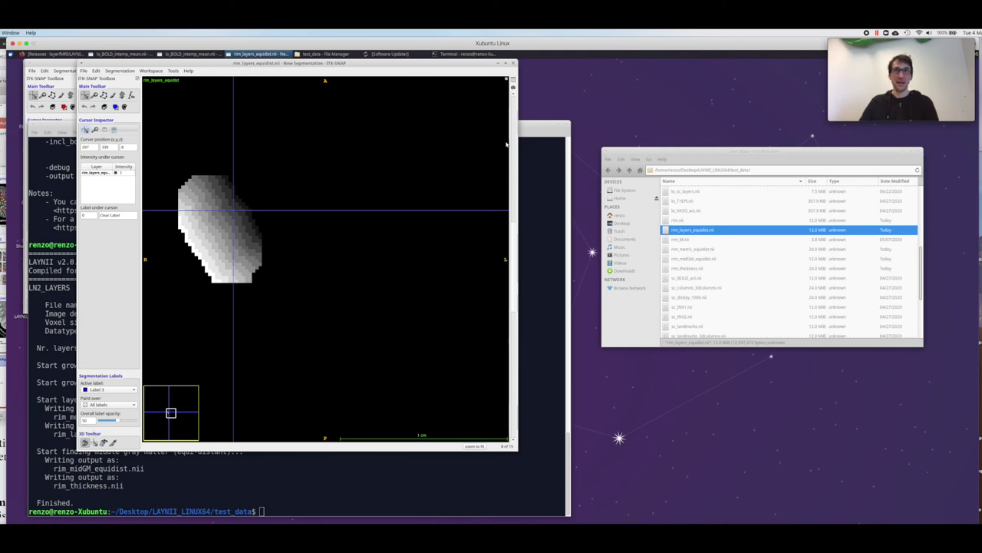
{"action": "left_click", "coordinate": [539, 300]}
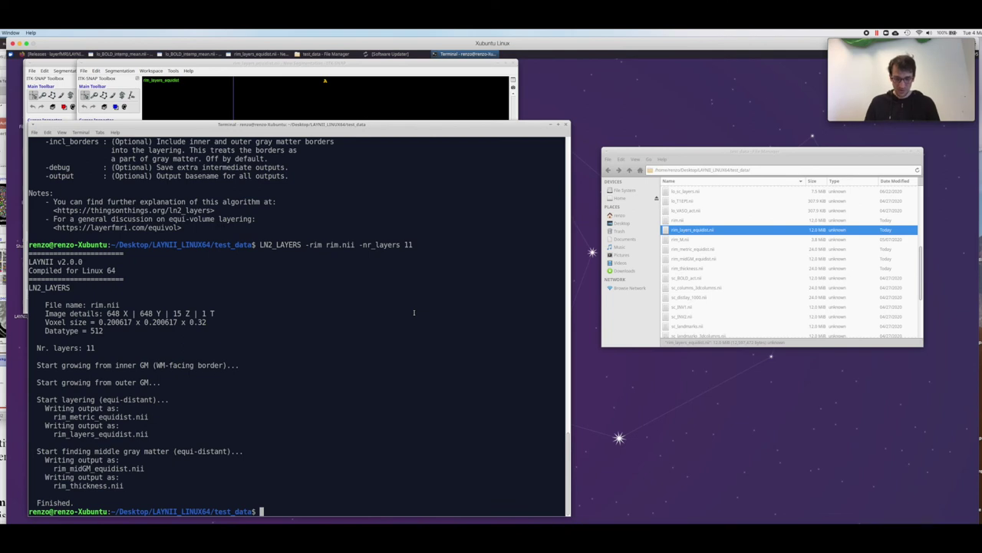
Run LN2_PROFILE without arguments to display its help text.
{"action": "type", "text": "LN"}
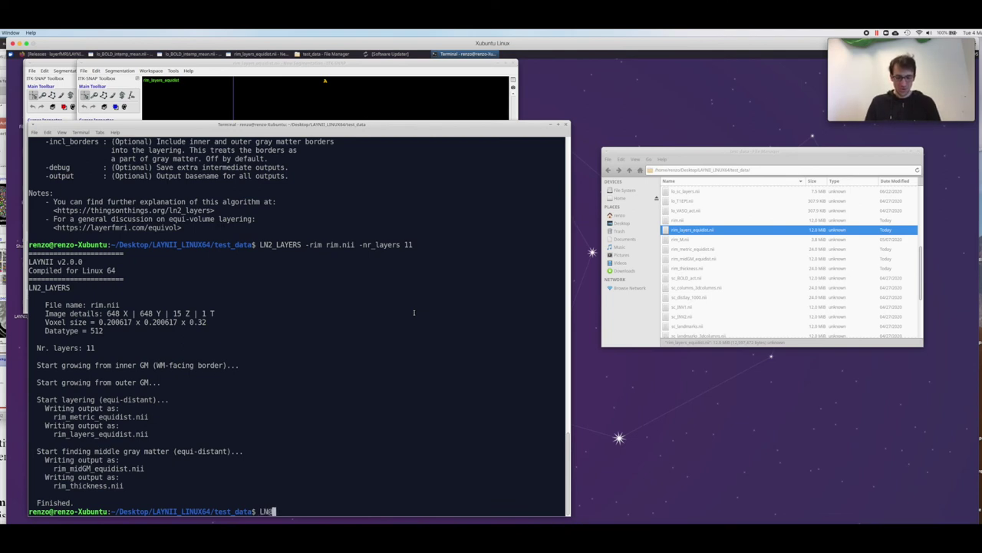
{"action": "type", "text": " _L"}
{"action": "key", "text": "BackSpace"}
{"action": "key", "text": "BackSpace"}
{"action": "key", "text": "BackSpace"}
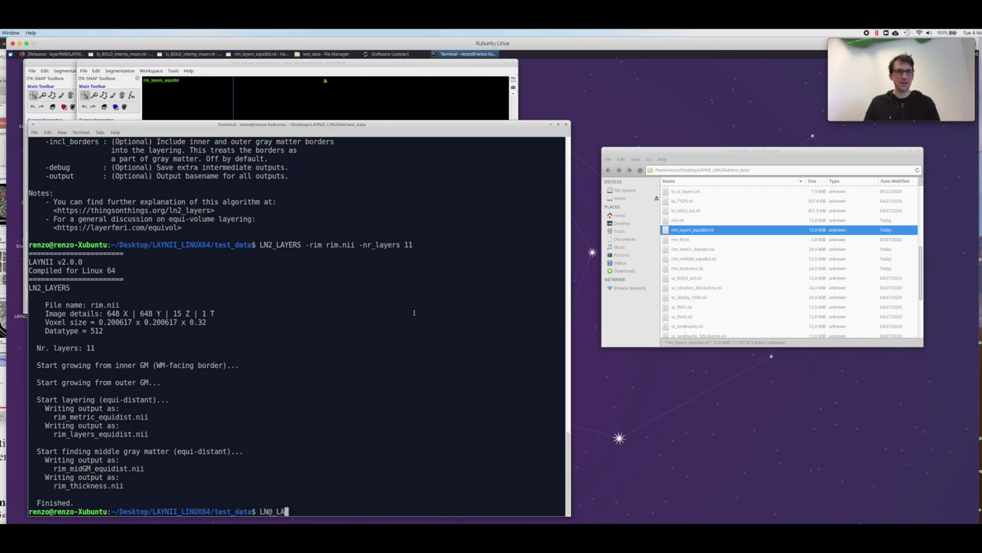
{"action": "type", "text": "2_PROFILE"}
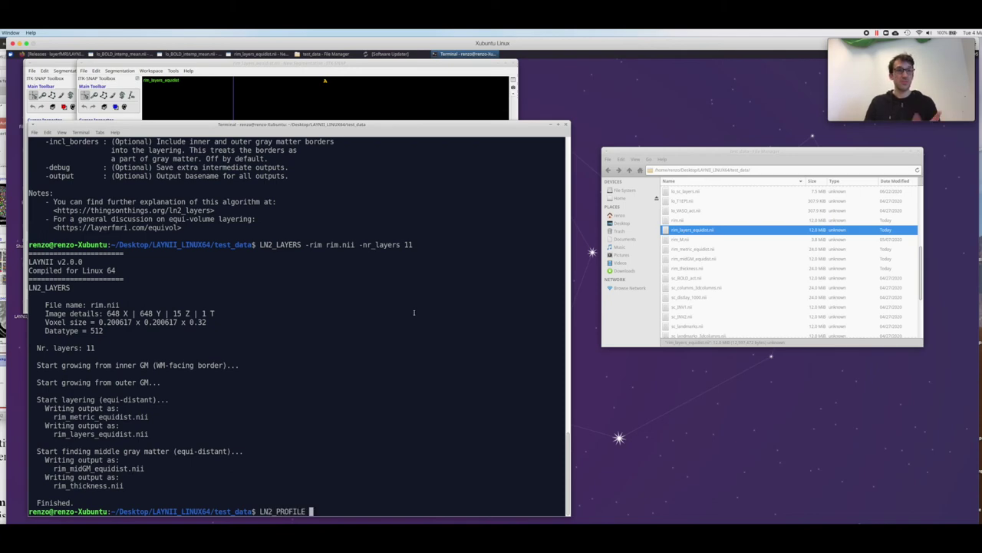
{"action": "key", "text": "Return"}
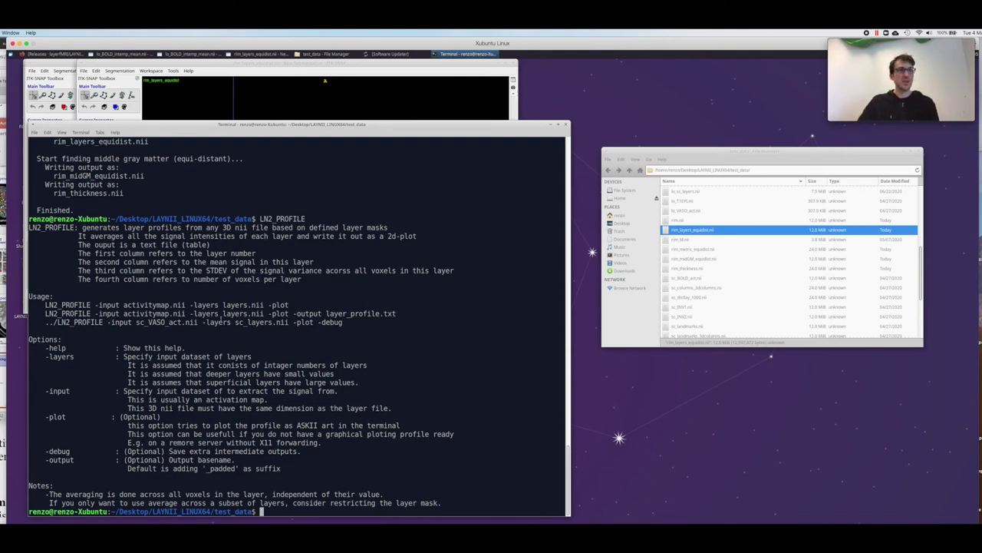
Run LN2_PROFILE on sc_BOLD_act.nii with rim_layers_equidist.nii layers and plotting enabled.
{"action": "key", "text": "Up"}
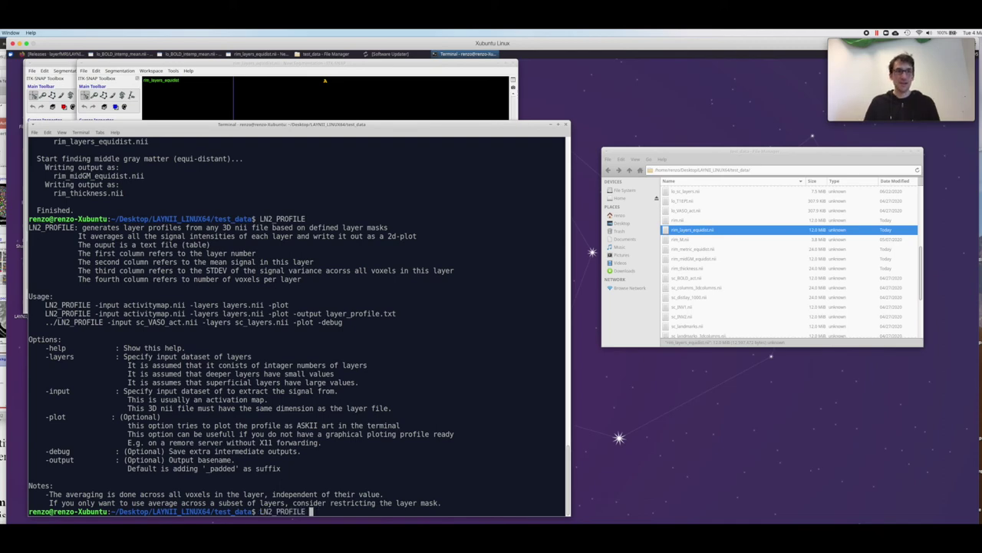
{"action": "type", "text": "-"}
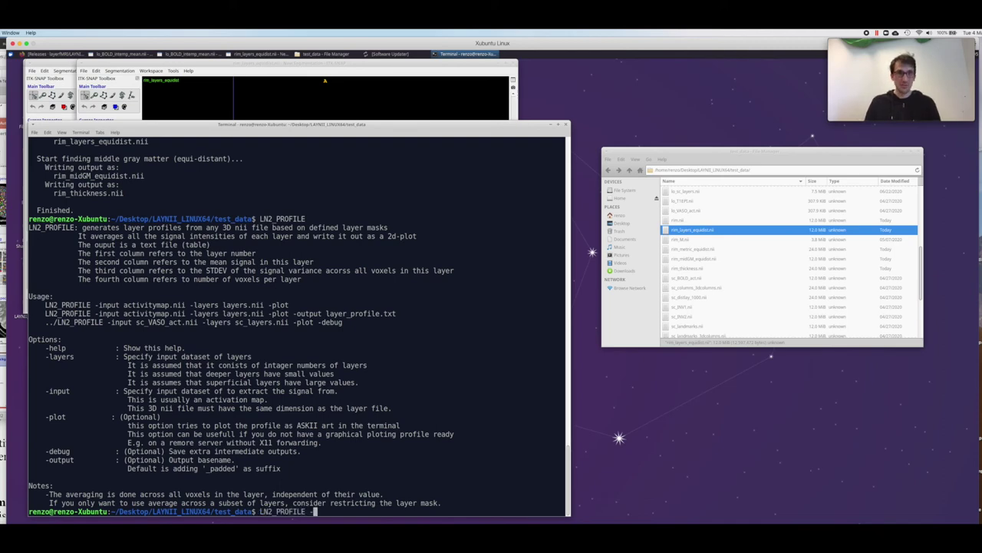
{"action": "type", "text": "input "}
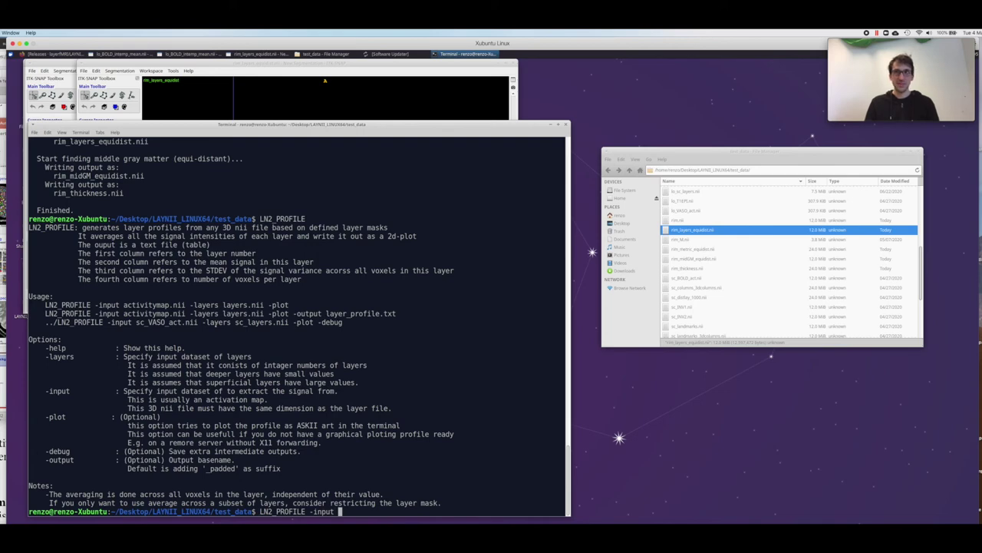
{"action": "type", "text": "sc"}
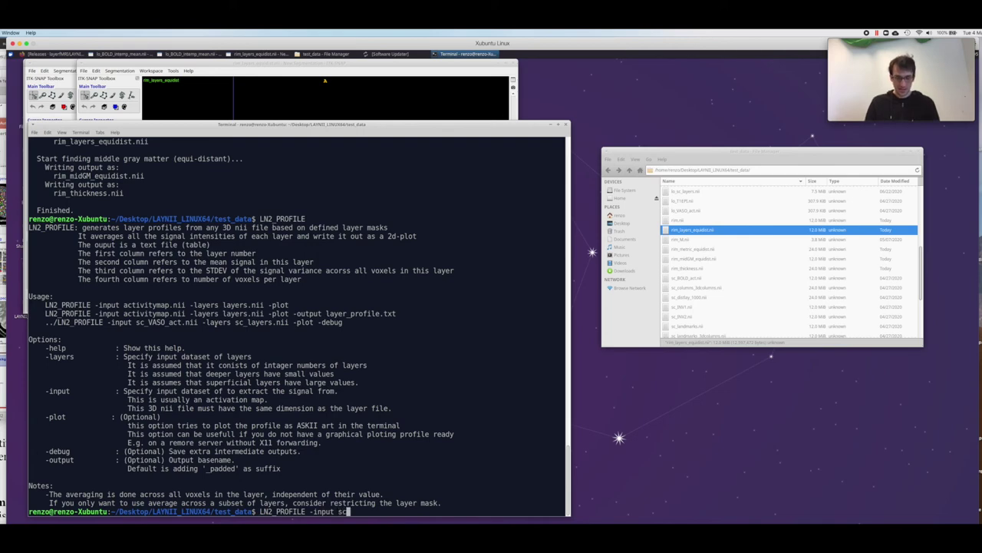
{"action": "type", "text": "_"}
{"action": "type", "text": "BOLD"}
{"action": "key", "text": "Tab"}
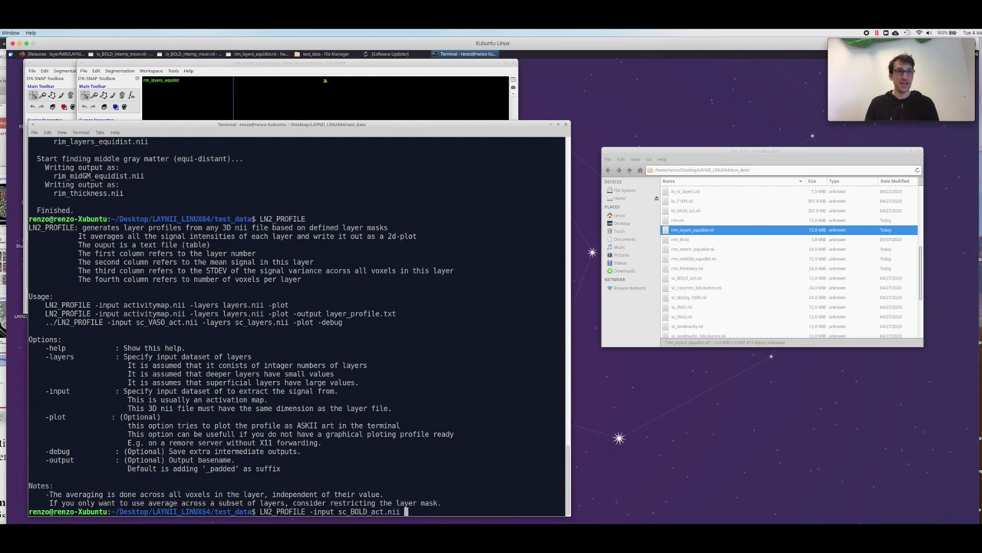
{"action": "type", "text": "-layers "}
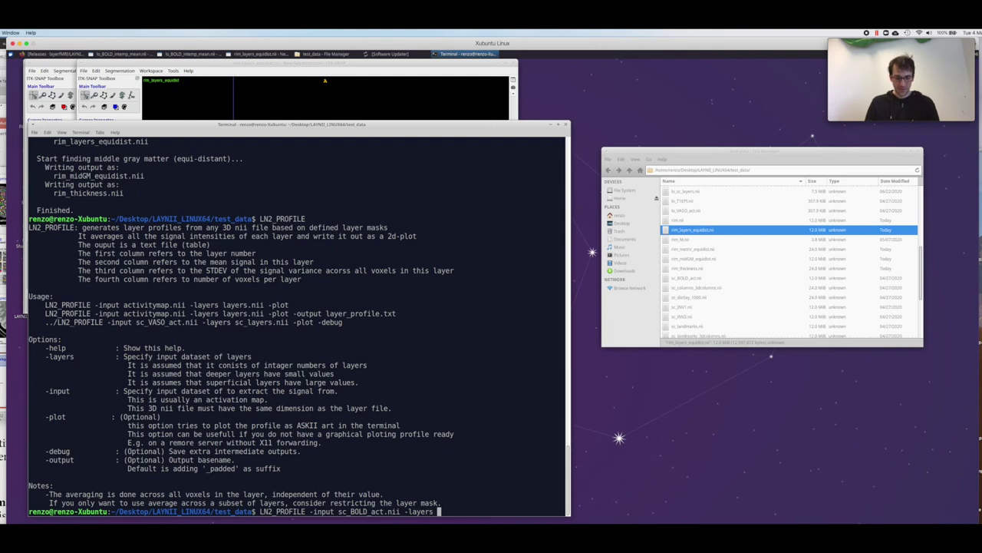
{"action": "type", "text": "rim_ly"}
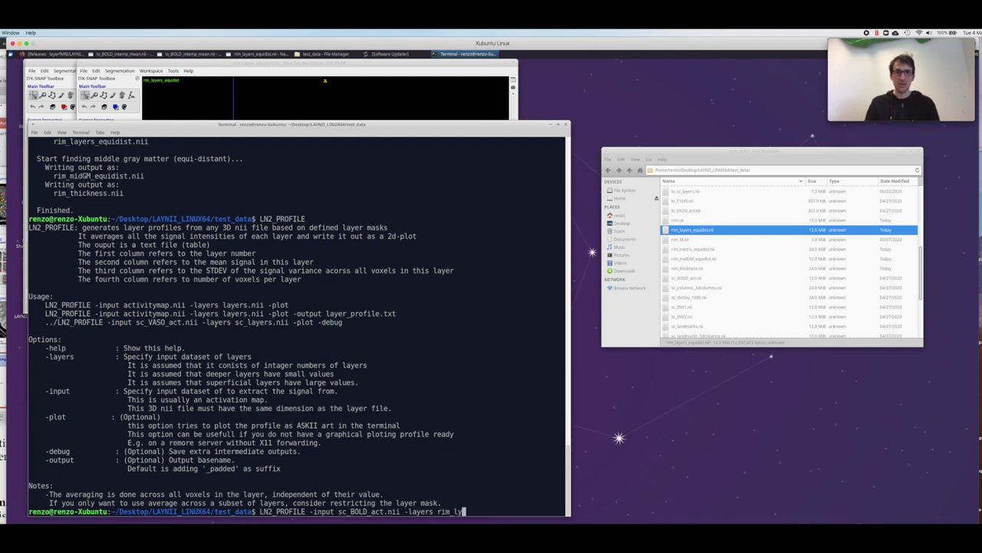
{"action": "key", "text": "BackSpace"}
{"action": "key", "text": "BackSpace"}
{"action": "type", "text": "la"}
{"action": "key", "text": "Tab"}
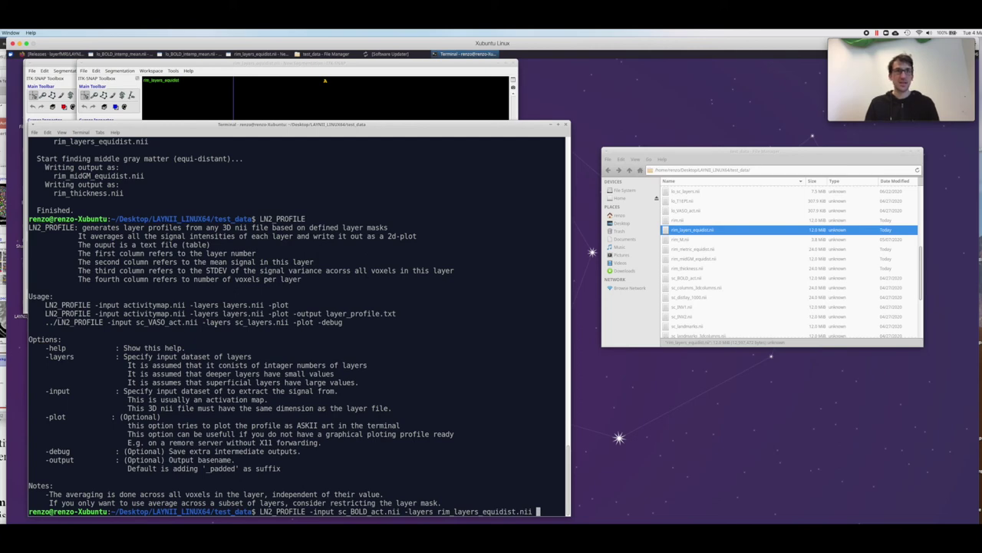
{"action": "type", "text": "-pol"}
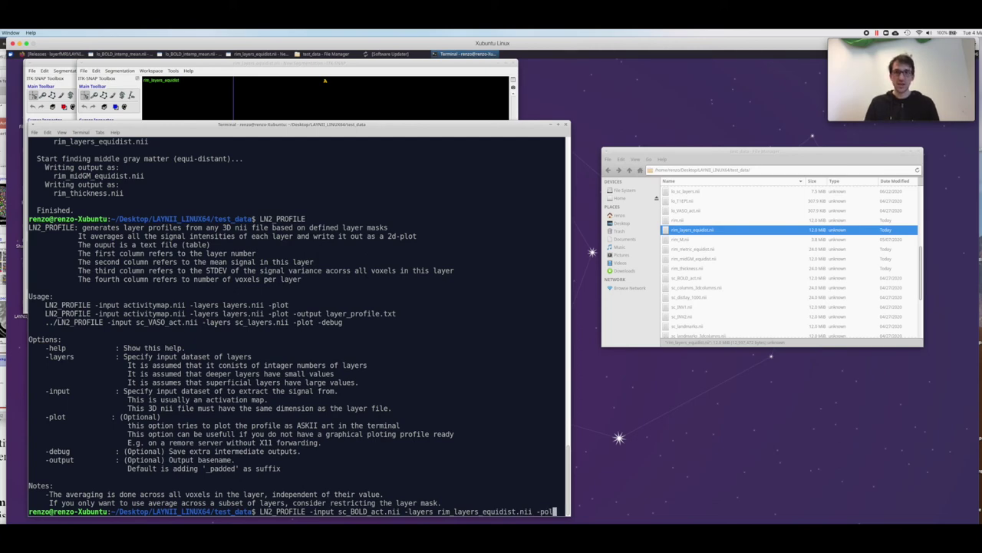
{"action": "type", "text": "ot"}
{"action": "key", "text": "Return"}
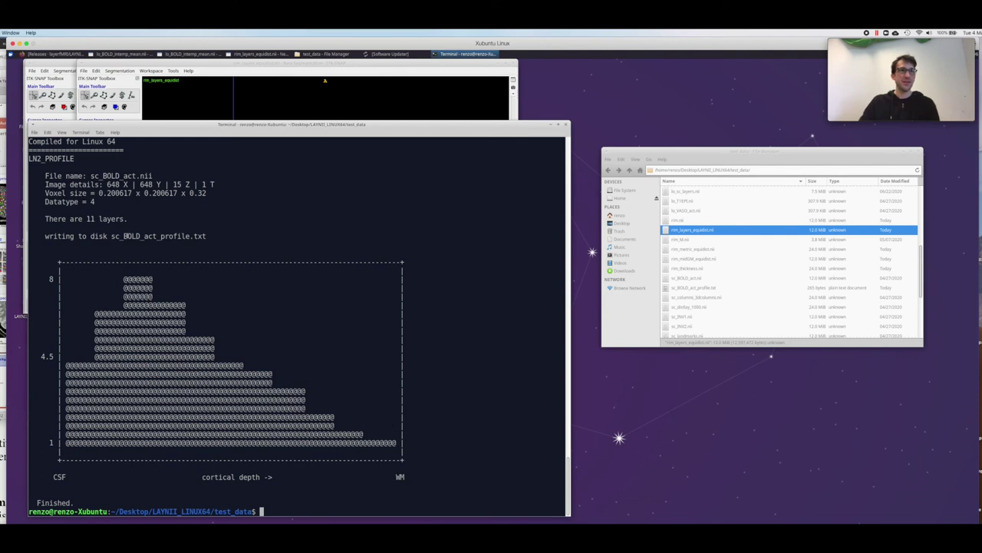
{"action": "left_click", "coordinate": [725, 278]}
{"action": "scroll", "coordinate": [729, 286], "scroll_direction": "down", "scroll_amount": 4}
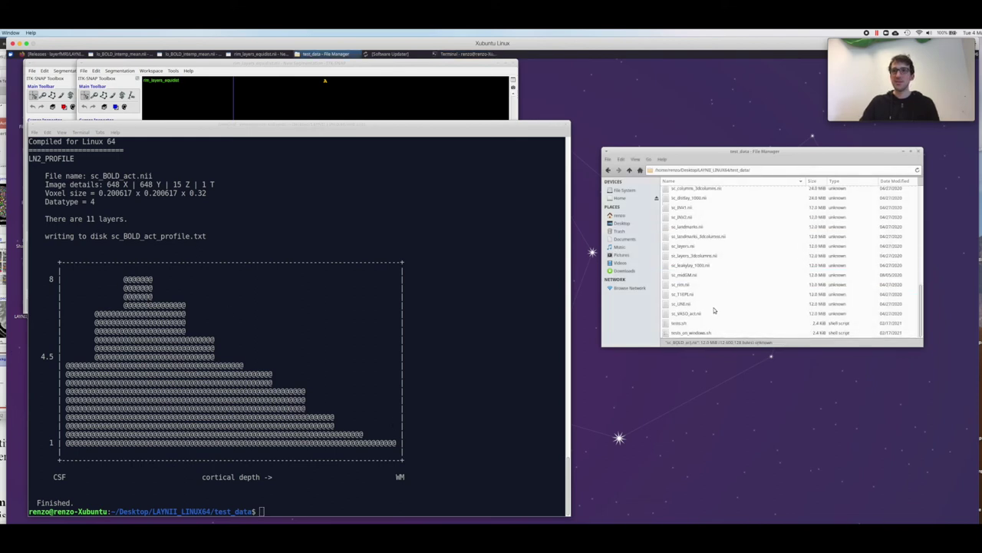
{"action": "scroll", "coordinate": [711, 307], "scroll_direction": "up", "scroll_amount": 4}
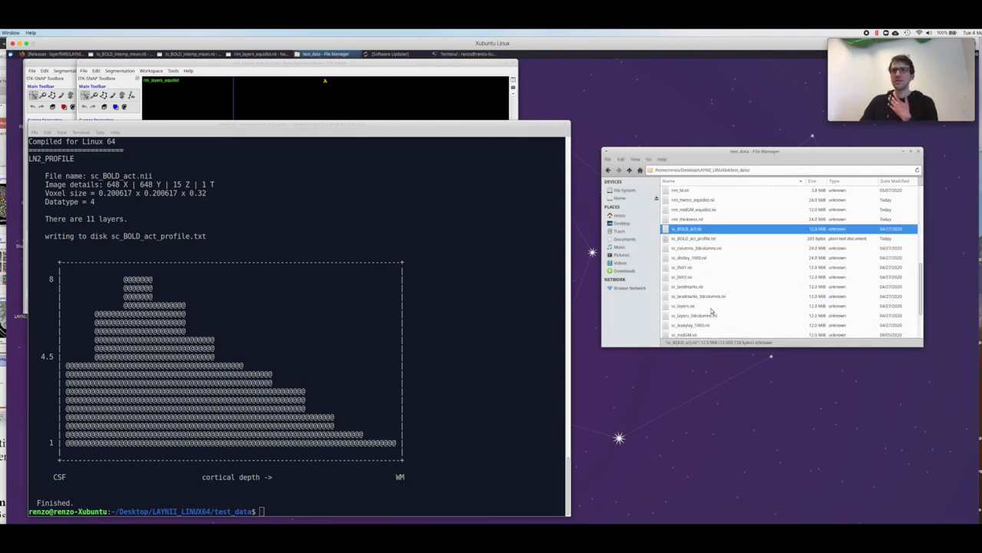
{"action": "left_click", "coordinate": [716, 259]}
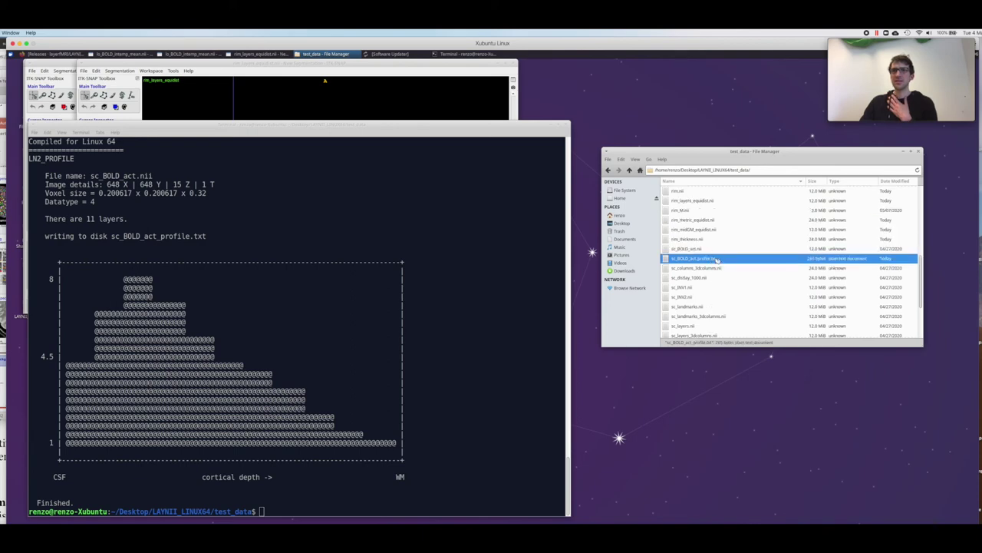
{"action": "double_click", "coordinate": [716, 259]}
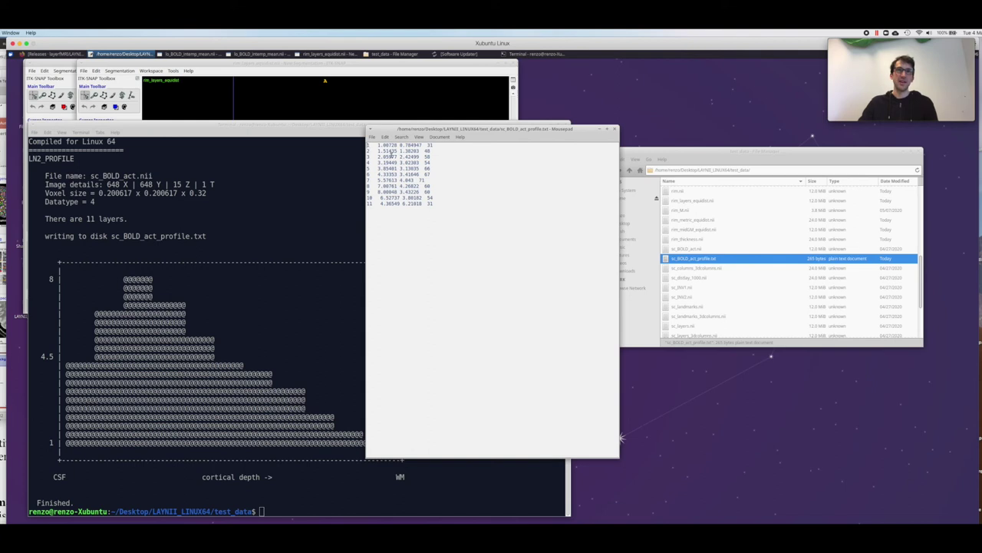
{"action": "left_click_drag", "start_coordinate": [384, 145], "coordinate": [384, 165]}
{"action": "left_click", "coordinate": [386, 168]}
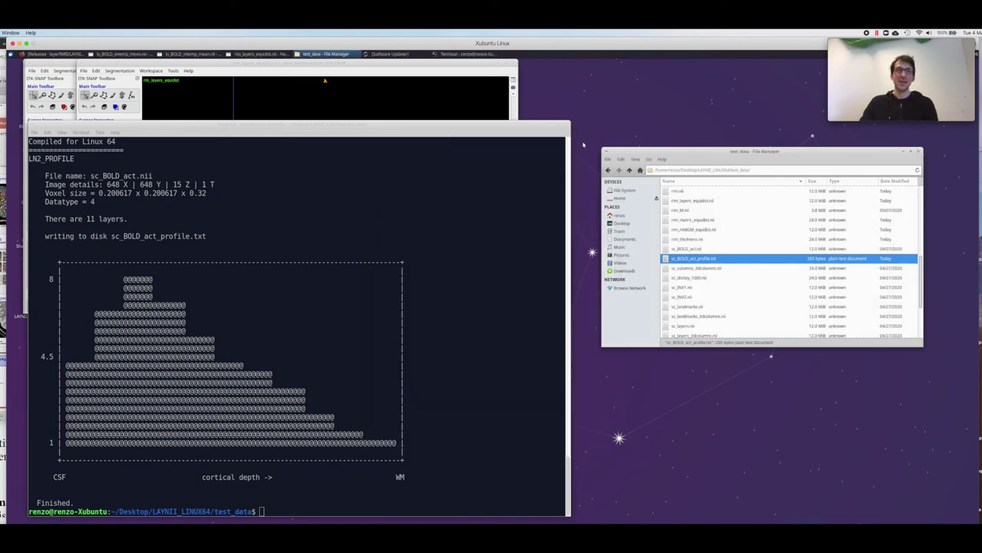
{"action": "left_click", "coordinate": [614, 128]}
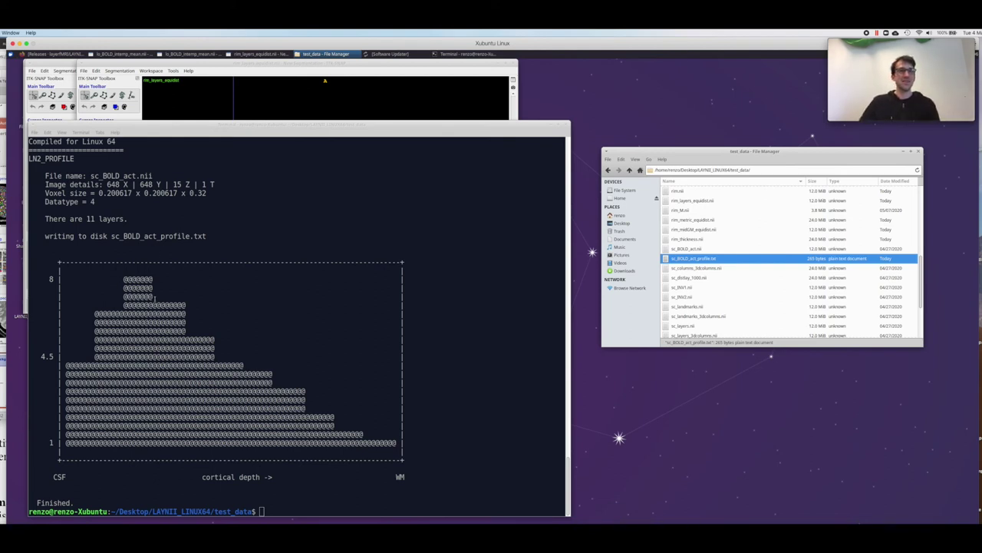
{"action": "left_click", "coordinate": [391, 422]}
Rerun the recalled profile command with sc_VASO_act.nii as input instead of sc_BOLD_act.nii.
{"action": "key", "text": "Up"}
{"action": "key", "text": "Left"}
{"action": "key", "text": "Left"}
{"action": "key", "text": "Left"}
{"action": "key", "text": "Left"}
{"action": "key", "text": "Left"}
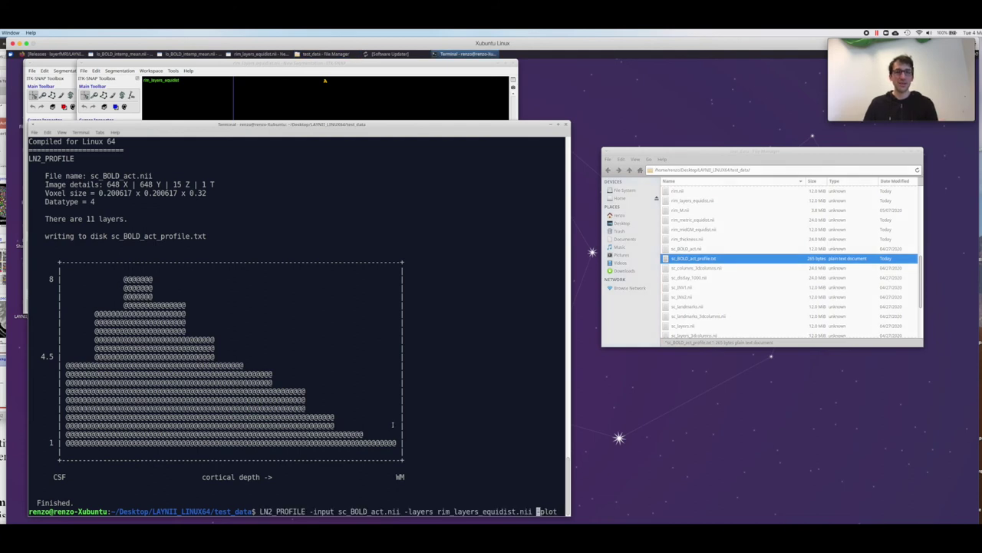
{"action": "key", "text": "Left"}
{"action": "key", "text": "Left"}
{"action": "key", "text": "Left"}
{"action": "key", "text": "Left"}
{"action": "key", "text": "Left"}
{"action": "key", "text": "Left"}
{"action": "key", "text": "Left"}
{"action": "key", "text": "Left"}
{"action": "key", "text": "Left"}
{"action": "key", "text": "Left"}
{"action": "key", "text": "Left"}
{"action": "key", "text": "Left"}
{"action": "key", "text": "Left"}
{"action": "key", "text": "Left"}
{"action": "key", "text": "Left"}
{"action": "key", "text": "Left"}
{"action": "key", "text": "Left"}
{"action": "key", "text": "Left"}
{"action": "key", "text": "Left"}
{"action": "key", "text": "Left"}
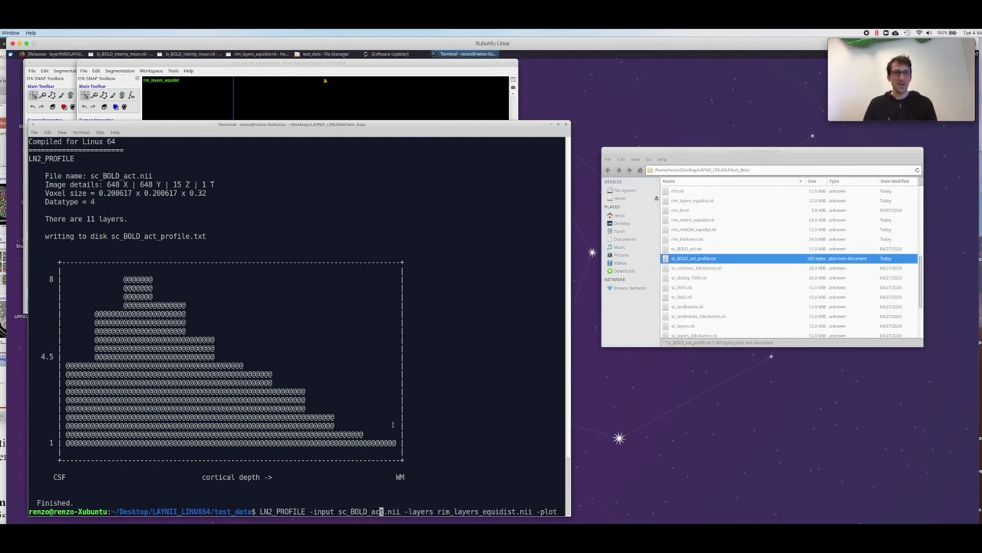
{"action": "key", "text": "Left"}
{"action": "key", "text": "Left"}
{"action": "key", "text": "Left"}
{"action": "key", "text": "BackSpace"}
{"action": "key", "text": "BackSpace"}
{"action": "key", "text": "BackSpace"}
{"action": "key", "text": "BackSpace"}
{"action": "type", "text": "V"}
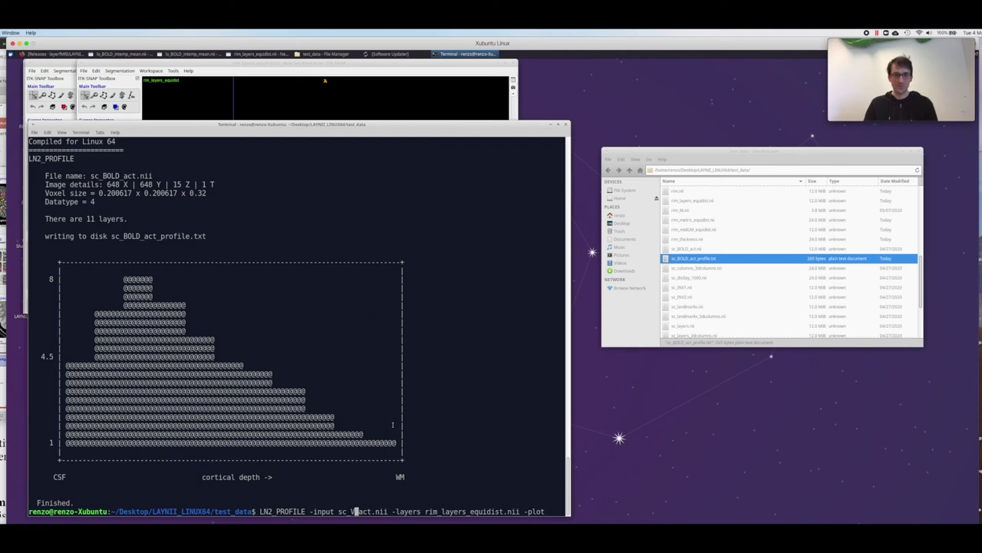
{"action": "type", "text": "ASO"}
{"action": "key", "text": "Return"}
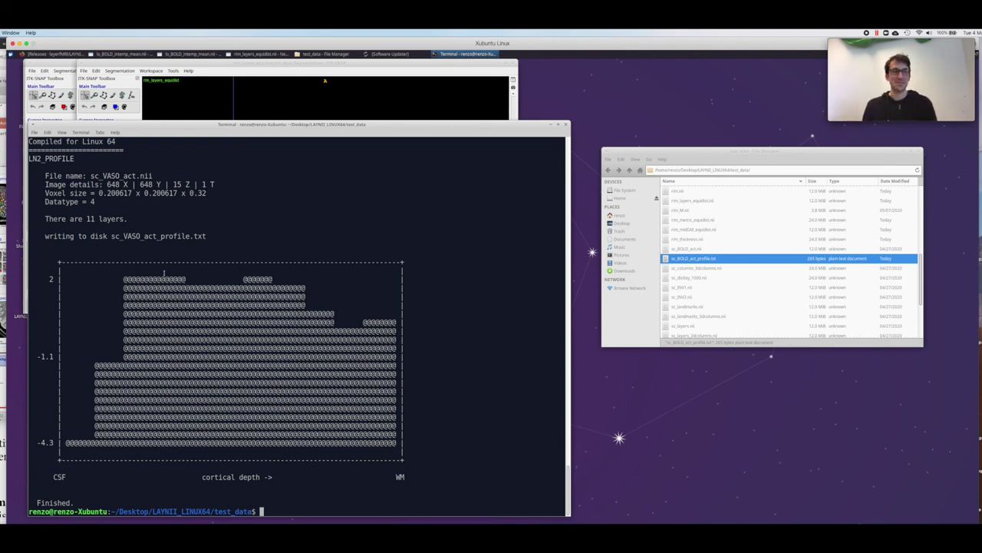
{"action": "left_click", "coordinate": [758, 238]}
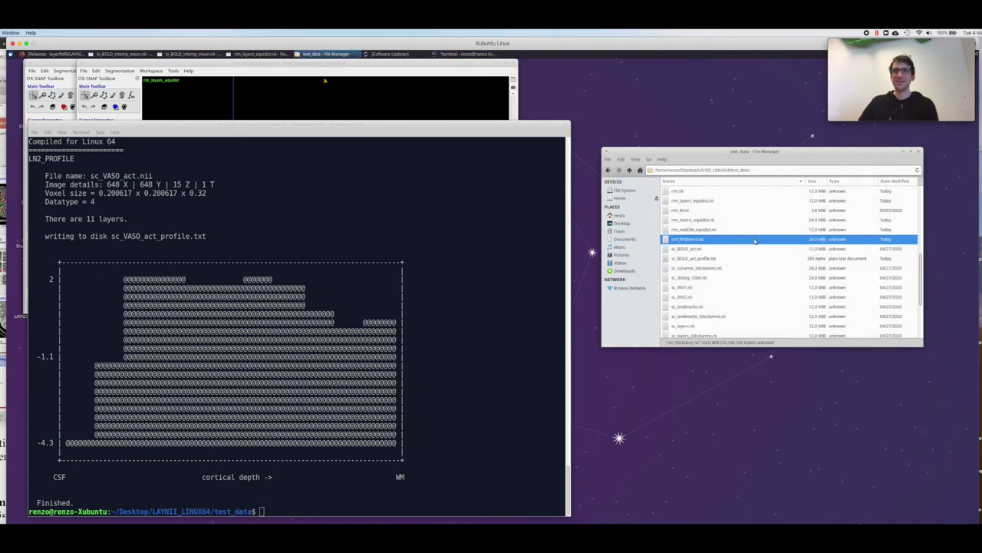
{"action": "scroll", "coordinate": [743, 251], "scroll_direction": "down", "scroll_amount": 2}
{"action": "scroll", "coordinate": [743, 251], "scroll_direction": "down", "scroll_amount": 1}
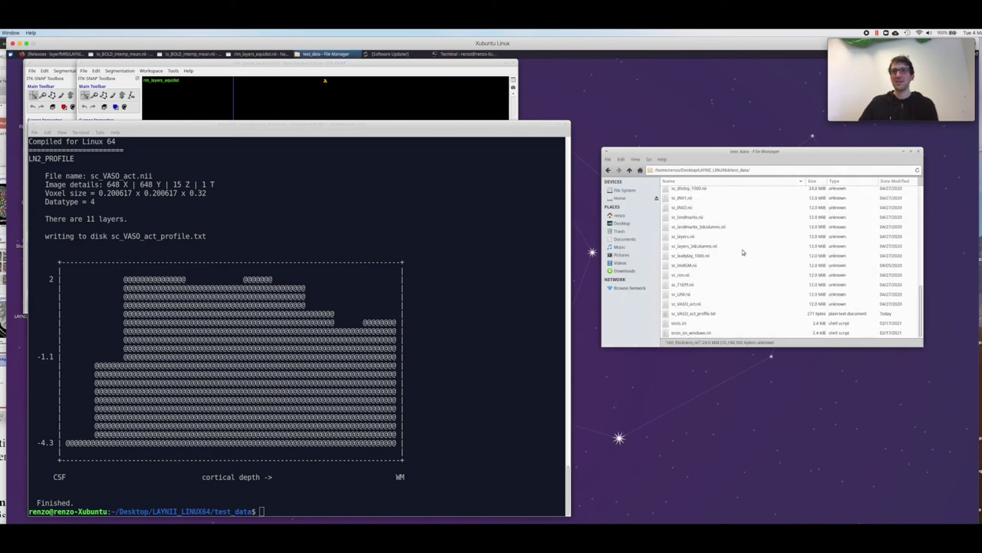
{"action": "left_click", "coordinate": [714, 317]}
{"action": "double_click", "coordinate": [701, 316]}
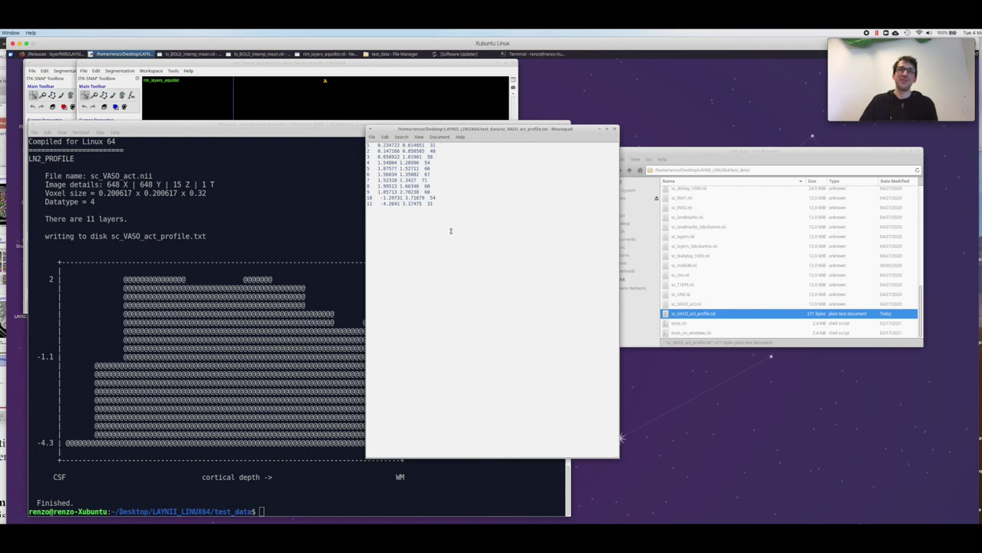
{"action": "left_click", "coordinate": [613, 129]}
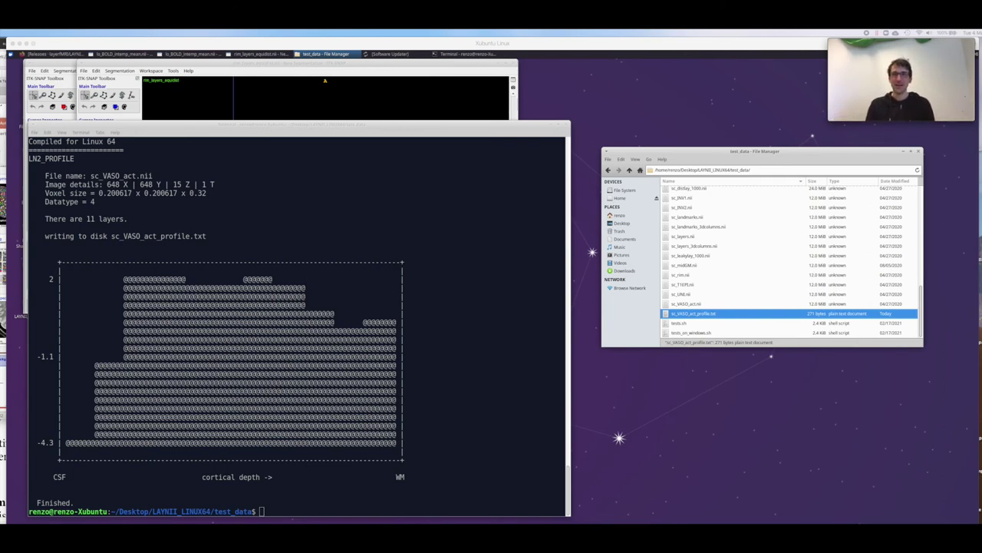
Switch to Firefox and go to the main LAYNII GitHub repository page.
{"action": "left_click", "coordinate": [70, 54]}
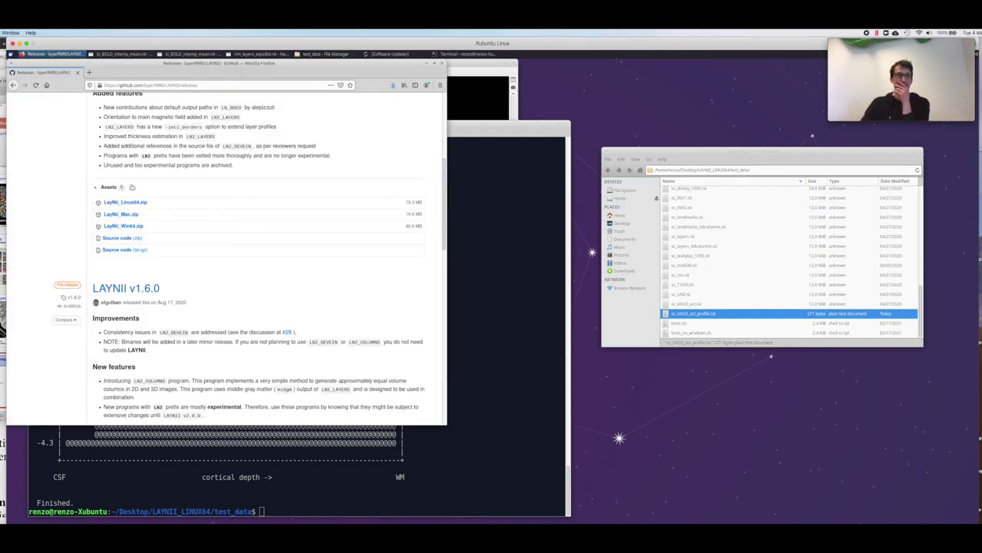
{"action": "scroll", "coordinate": [230, 269], "scroll_direction": "up", "scroll_amount": 10}
{"action": "left_click", "coordinate": [70, 127]}
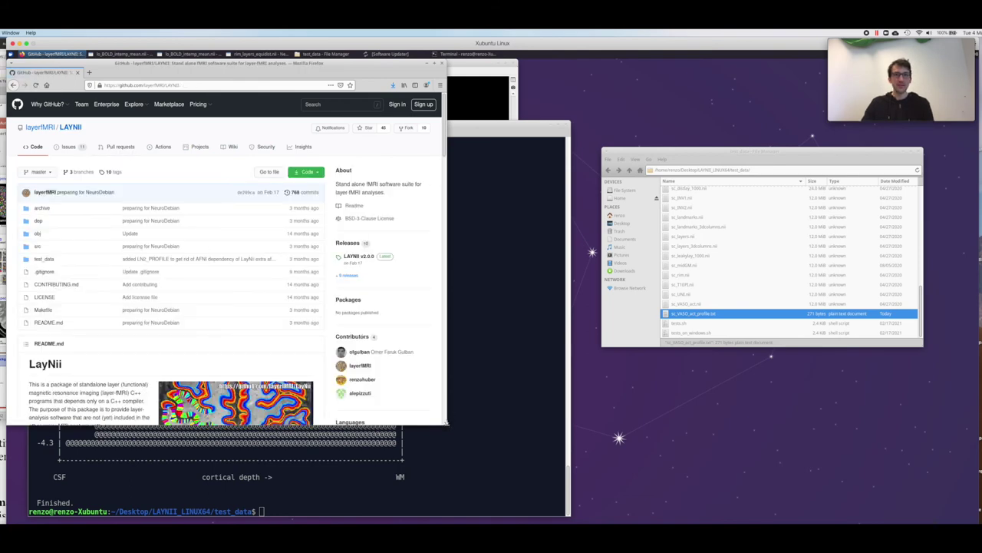
Scroll the README to its program tutorial list and open the LN_GRADSMOOTH blog post.
{"action": "left_click_drag", "start_coordinate": [446, 427], "coordinate": [441, 487]}
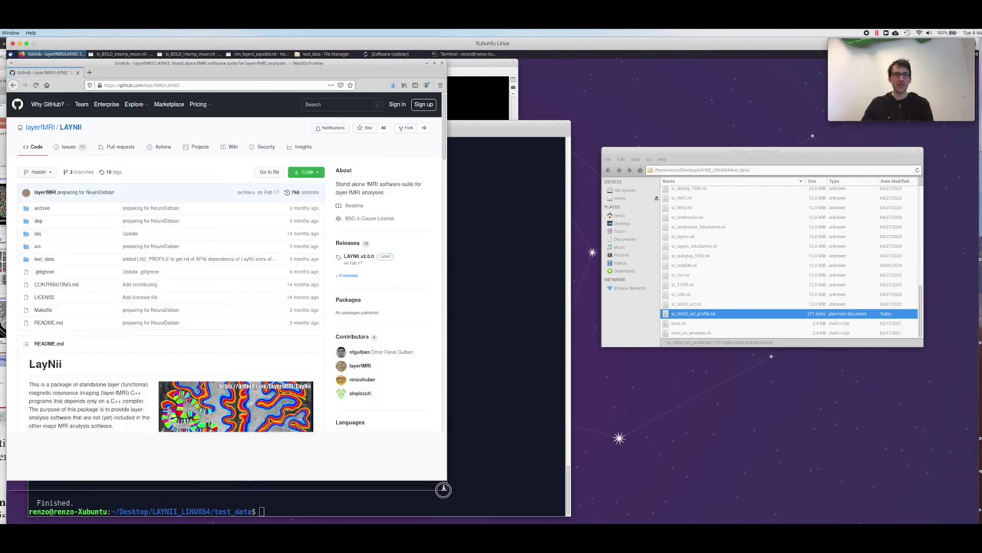
{"action": "scroll", "coordinate": [298, 422], "scroll_direction": "down", "scroll_amount": 5}
{"action": "scroll", "coordinate": [298, 421], "scroll_direction": "down", "scroll_amount": 10}
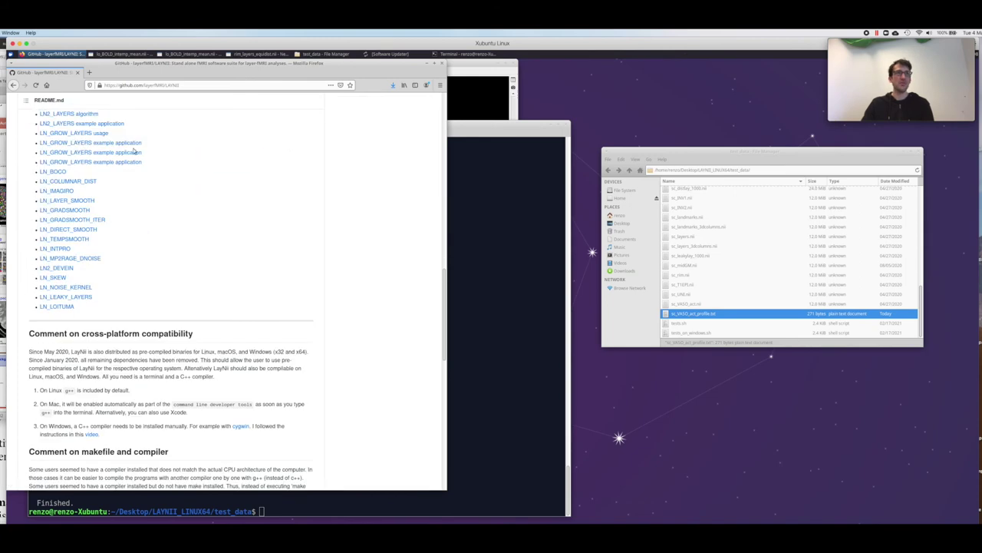
{"action": "scroll", "coordinate": [127, 153], "scroll_direction": "up", "scroll_amount": 2}
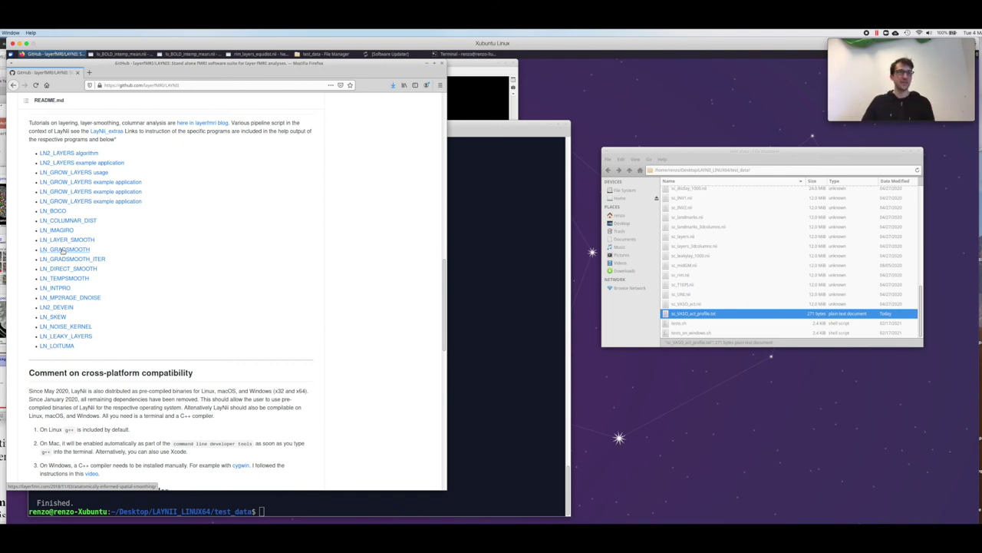
{"action": "left_click", "coordinate": [64, 249]}
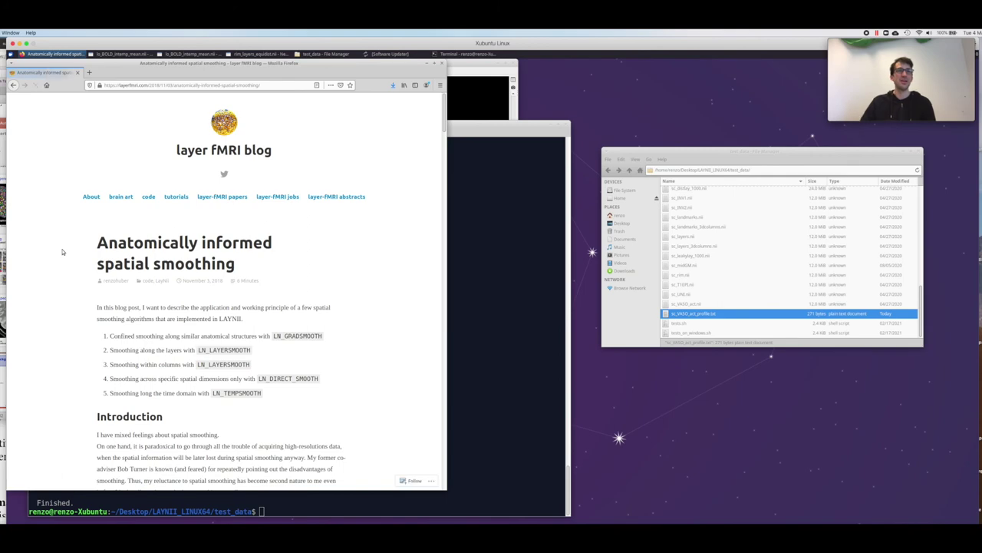
Scroll through the smoothing post down to the 'Smoothing within layers' section on LN_LAYER_SMOOTH.
{"action": "scroll", "coordinate": [96, 250], "scroll_direction": "down", "scroll_amount": 10}
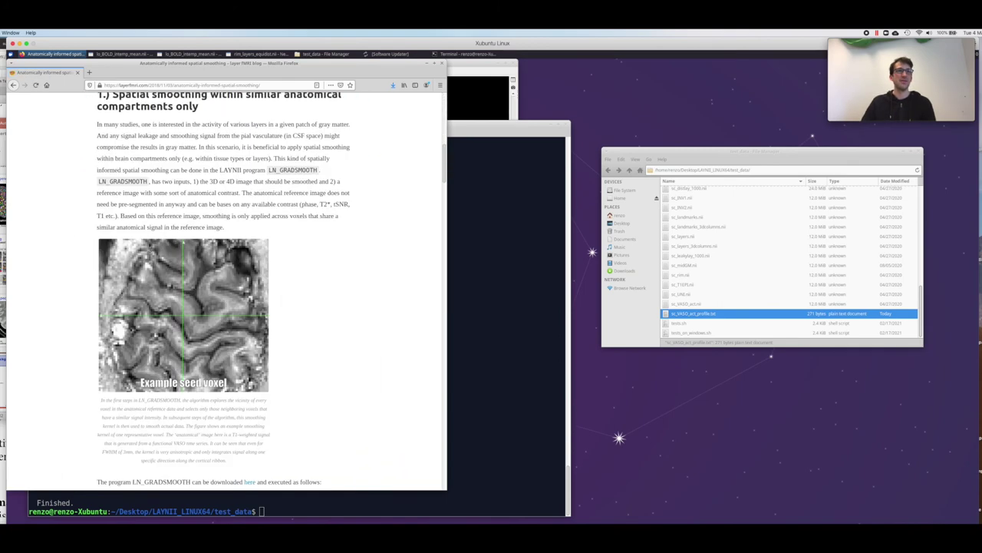
{"action": "scroll", "coordinate": [222, 292], "scroll_direction": "down", "scroll_amount": 1}
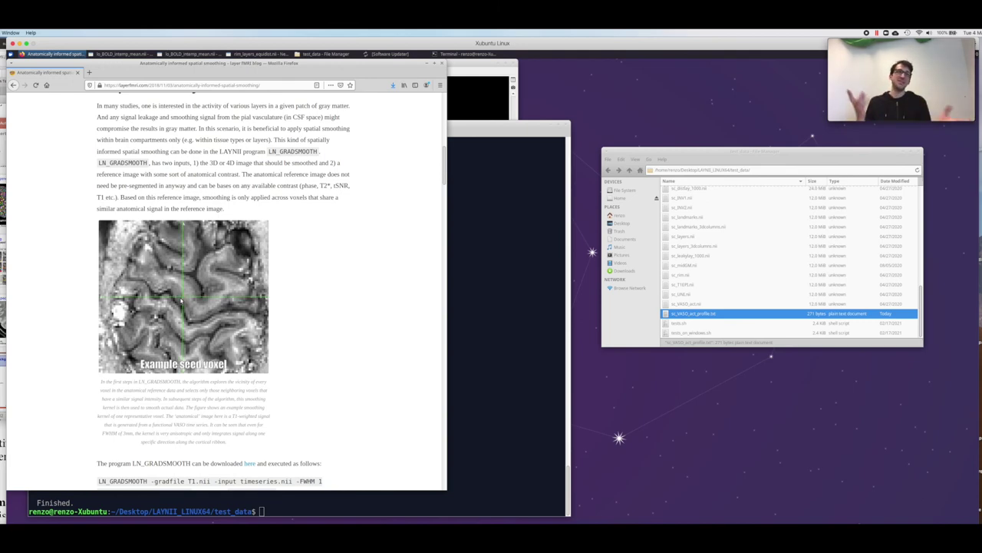
{"action": "scroll", "coordinate": [222, 292], "scroll_direction": "down", "scroll_amount": 5}
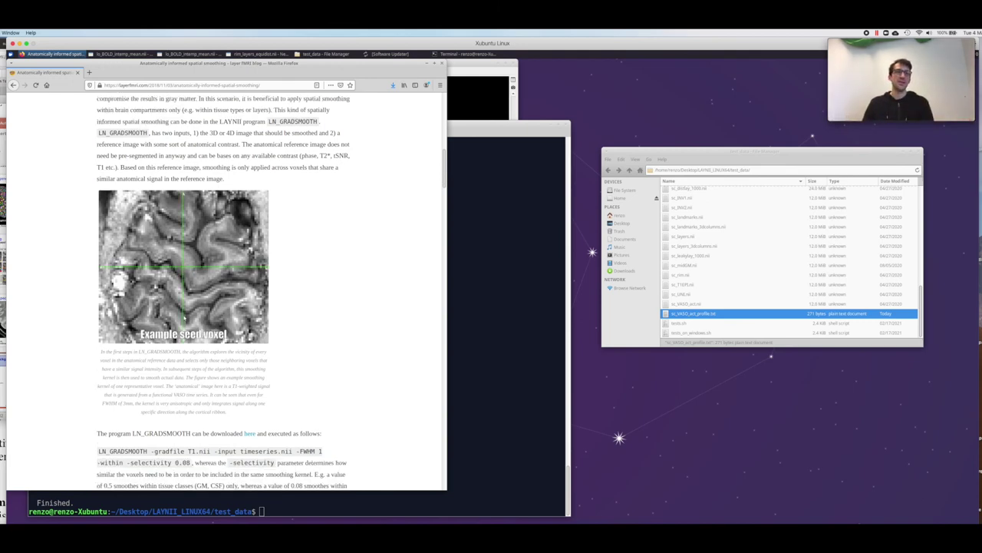
{"action": "scroll", "coordinate": [222, 292], "scroll_direction": "down", "scroll_amount": 1}
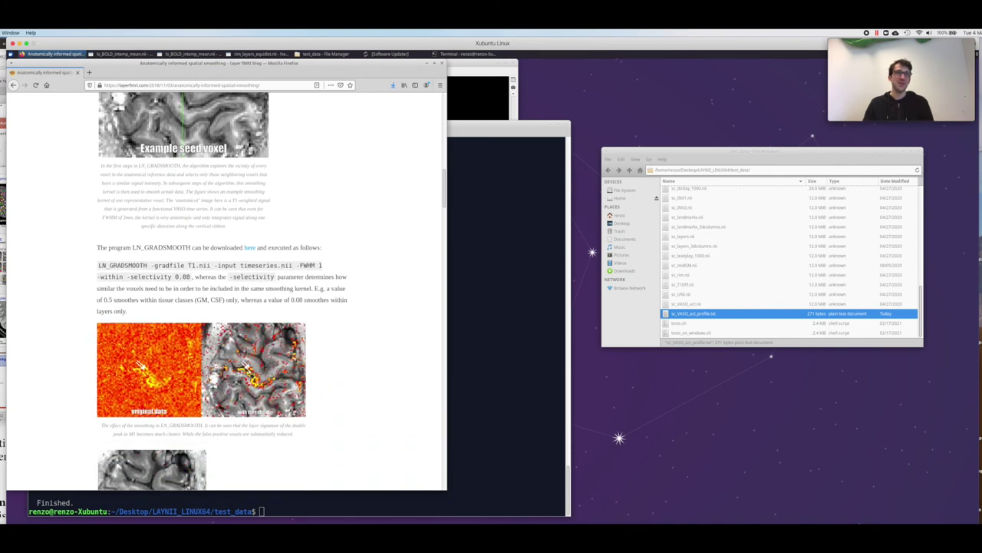
{"action": "scroll", "coordinate": [258, 382], "scroll_direction": "down", "scroll_amount": 1}
{"action": "scroll", "coordinate": [257, 381], "scroll_direction": "down", "scroll_amount": 5}
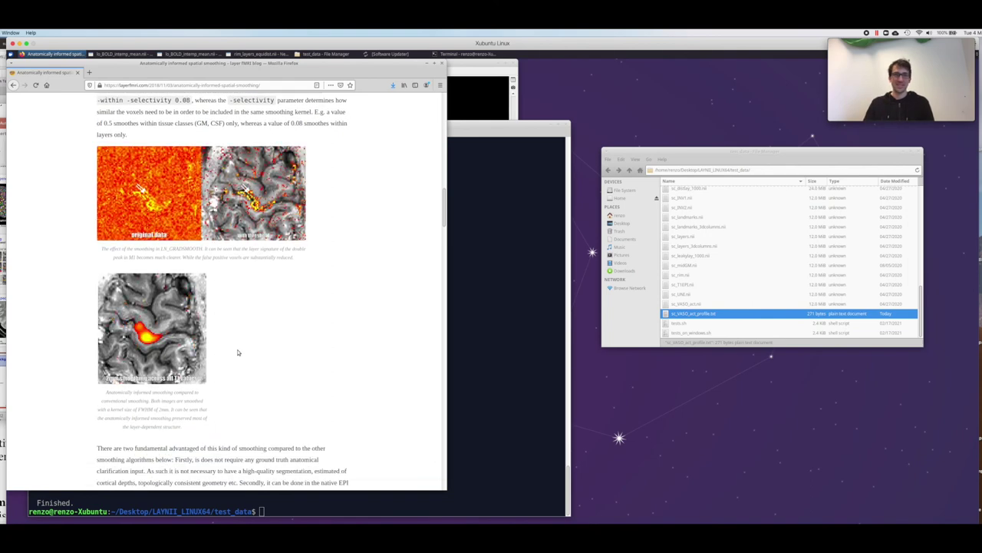
{"action": "scroll", "coordinate": [229, 355], "scroll_direction": "down", "scroll_amount": 10}
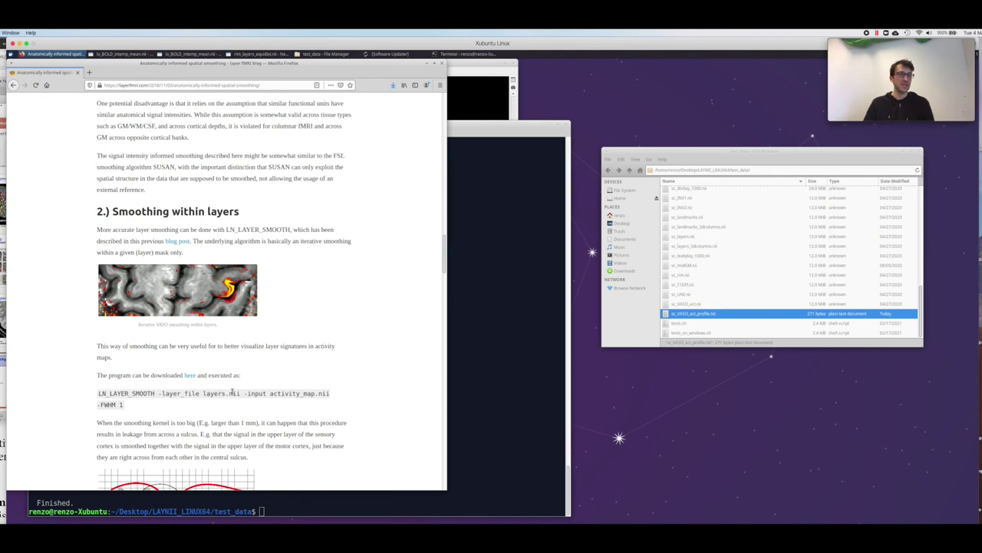
Read the rest of the smoothing post, then go back to the LAYNII README.
{"action": "scroll", "coordinate": [231, 391], "scroll_direction": "up", "scroll_amount": 10}
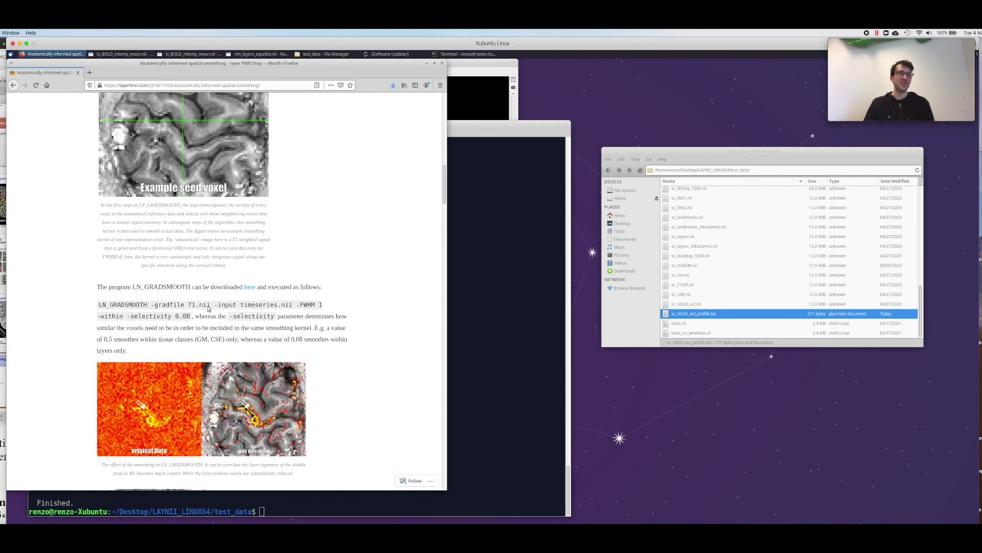
{"action": "scroll", "coordinate": [209, 309], "scroll_direction": "down", "scroll_amount": 15}
{"action": "scroll", "coordinate": [184, 253], "scroll_direction": "up", "scroll_amount": 6}
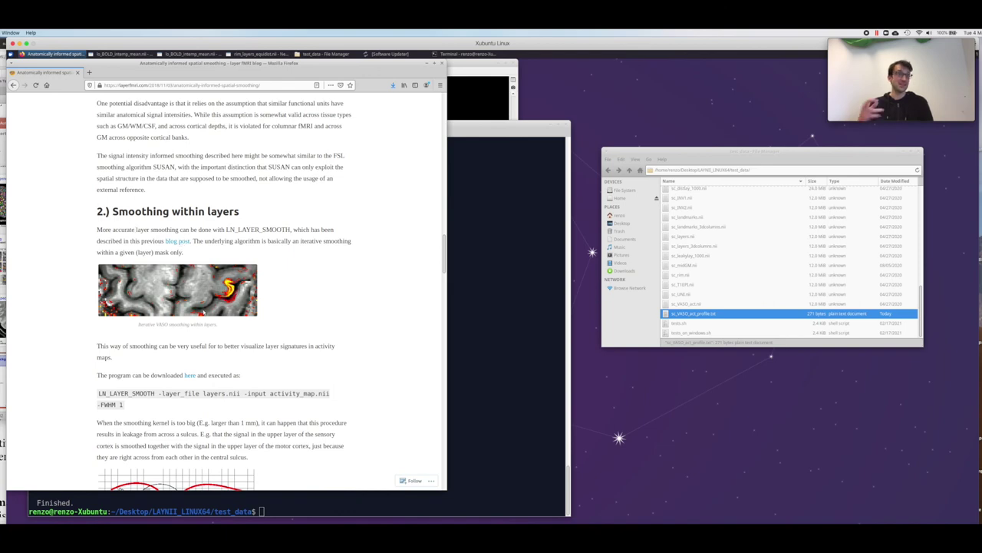
{"action": "scroll", "coordinate": [203, 312], "scroll_direction": "down", "scroll_amount": 3}
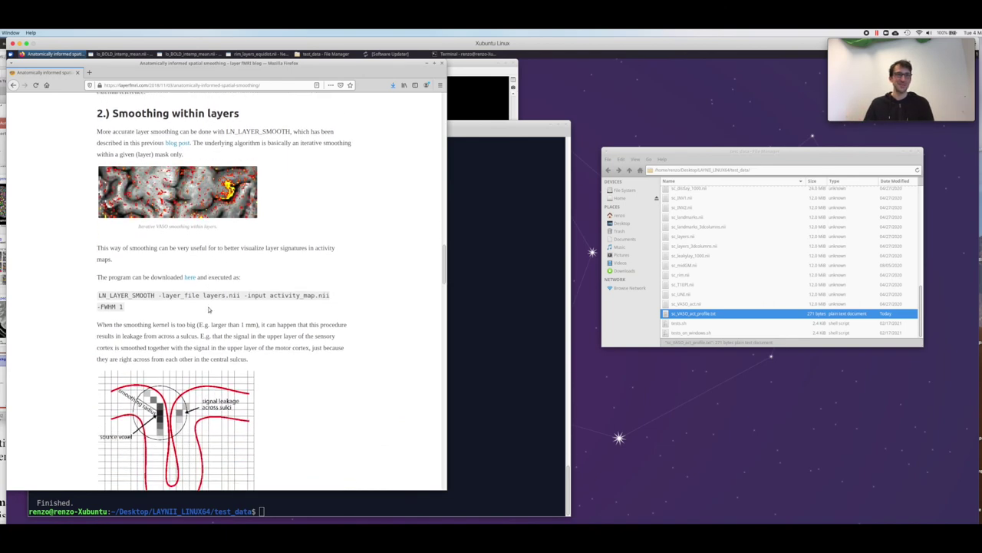
{"action": "scroll", "coordinate": [208, 309], "scroll_direction": "down", "scroll_amount": 3}
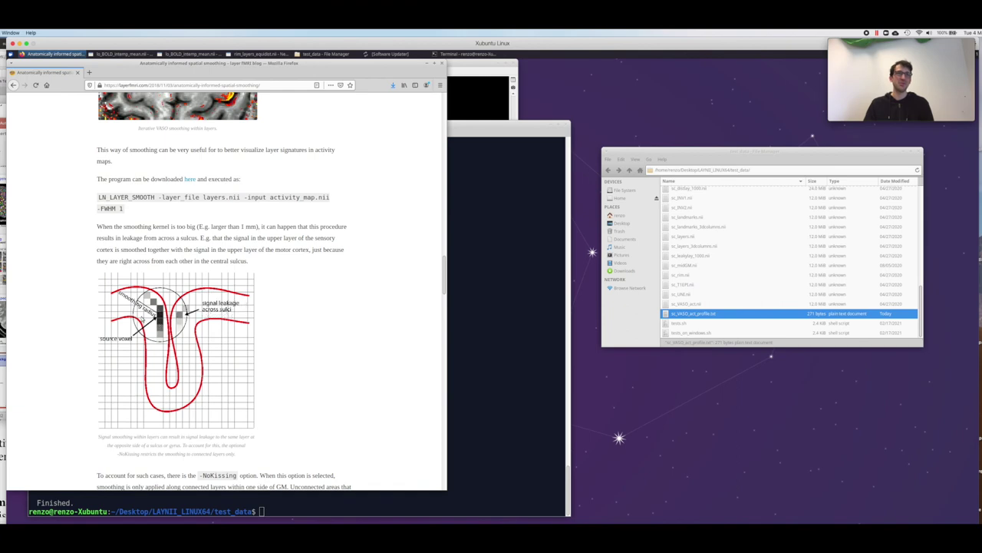
{"action": "scroll", "coordinate": [159, 315], "scroll_direction": "down", "scroll_amount": 10}
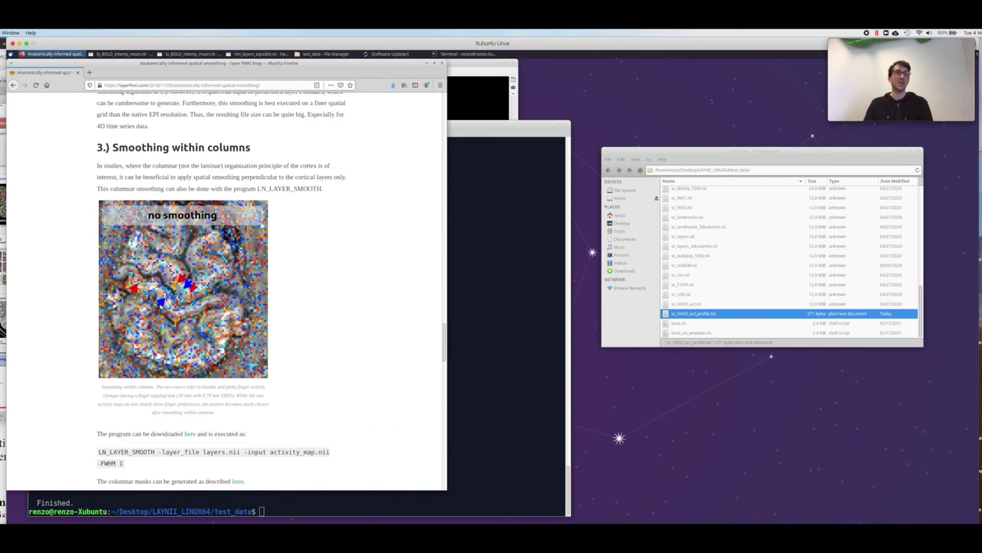
{"action": "scroll", "coordinate": [161, 314], "scroll_direction": "down", "scroll_amount": 1}
{"action": "scroll", "coordinate": [161, 314], "scroll_direction": "down", "scroll_amount": 5}
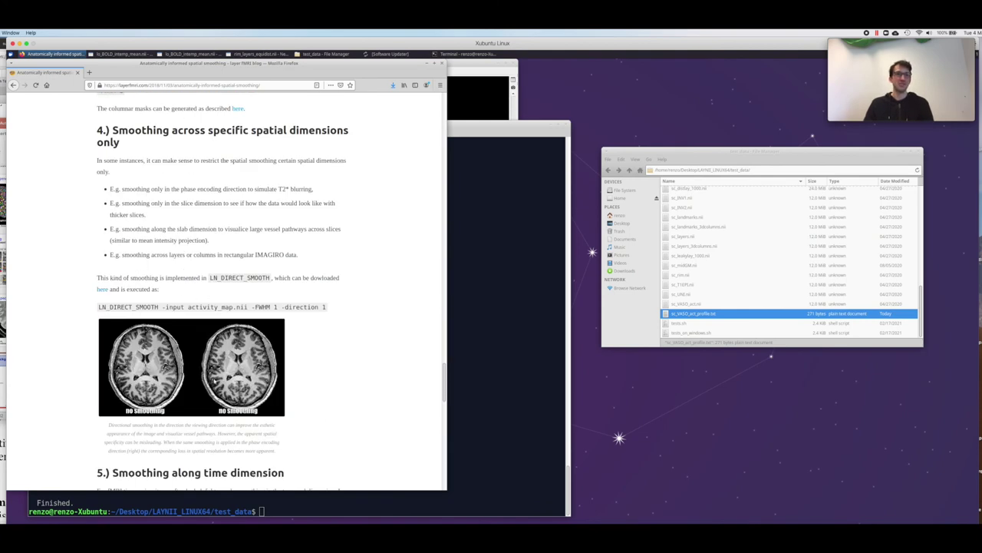
{"action": "scroll", "coordinate": [224, 388], "scroll_direction": "down", "scroll_amount": 2}
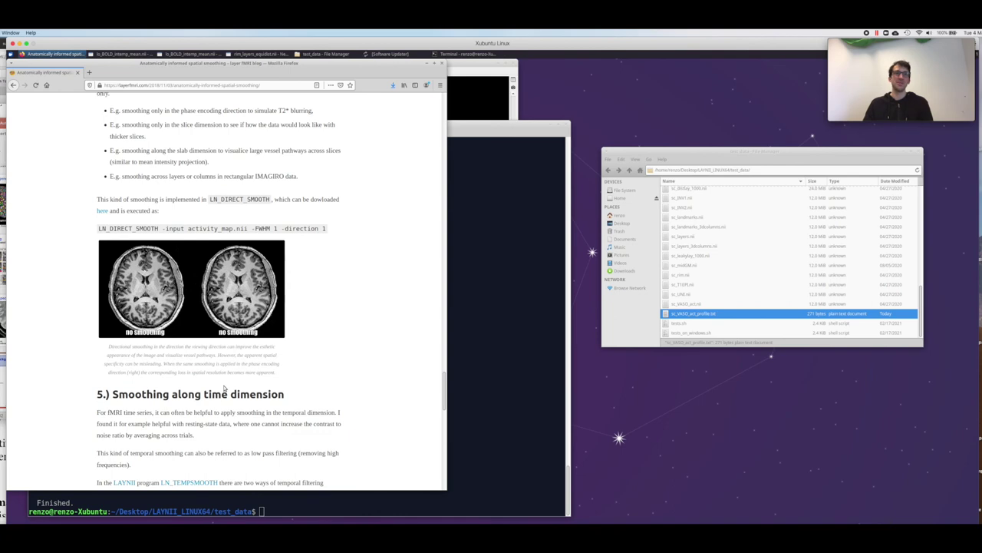
{"action": "scroll", "coordinate": [224, 389], "scroll_direction": "down", "scroll_amount": 6}
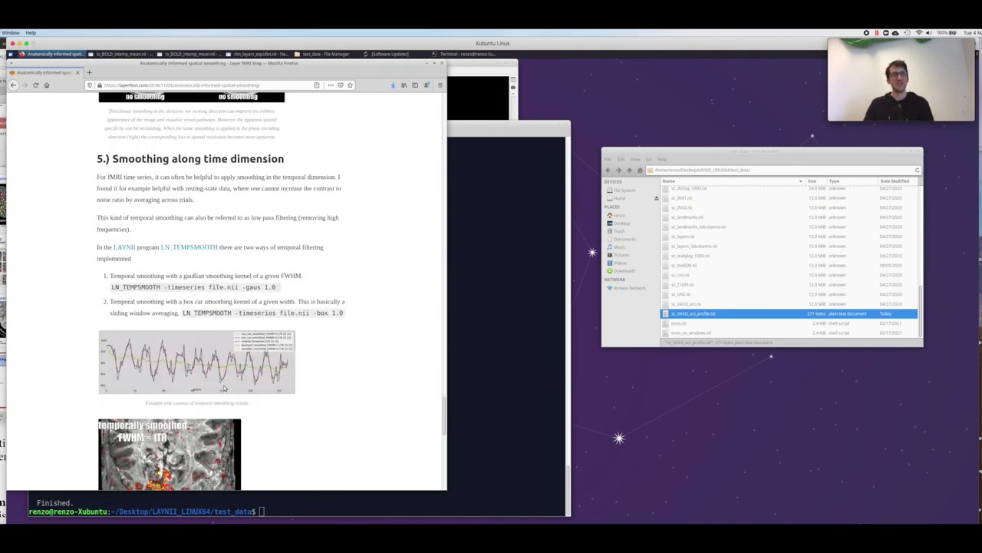
{"action": "scroll", "coordinate": [224, 388], "scroll_direction": "down", "scroll_amount": 1}
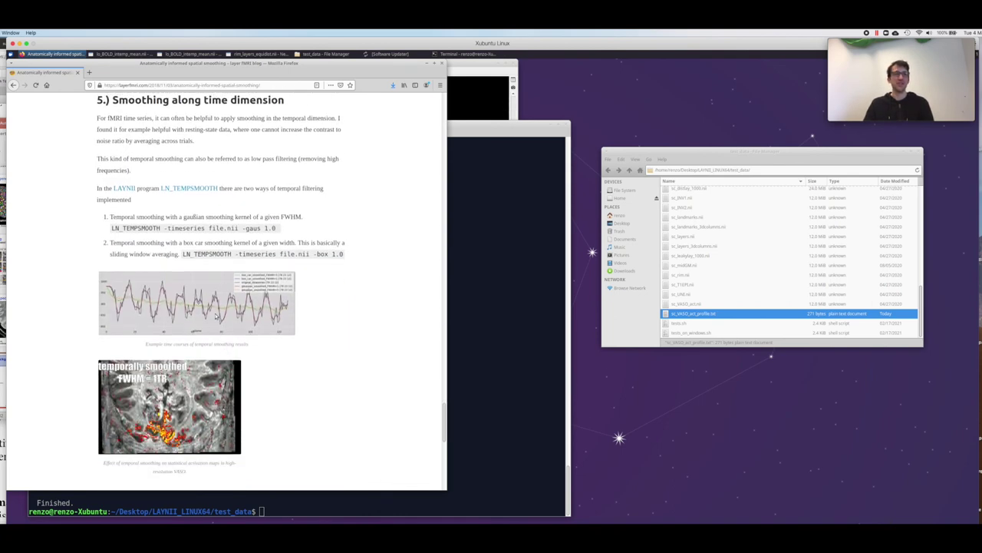
{"action": "scroll", "coordinate": [224, 388], "scroll_direction": "down", "scroll_amount": 2}
{"action": "scroll", "coordinate": [214, 317], "scroll_direction": "up", "scroll_amount": 3}
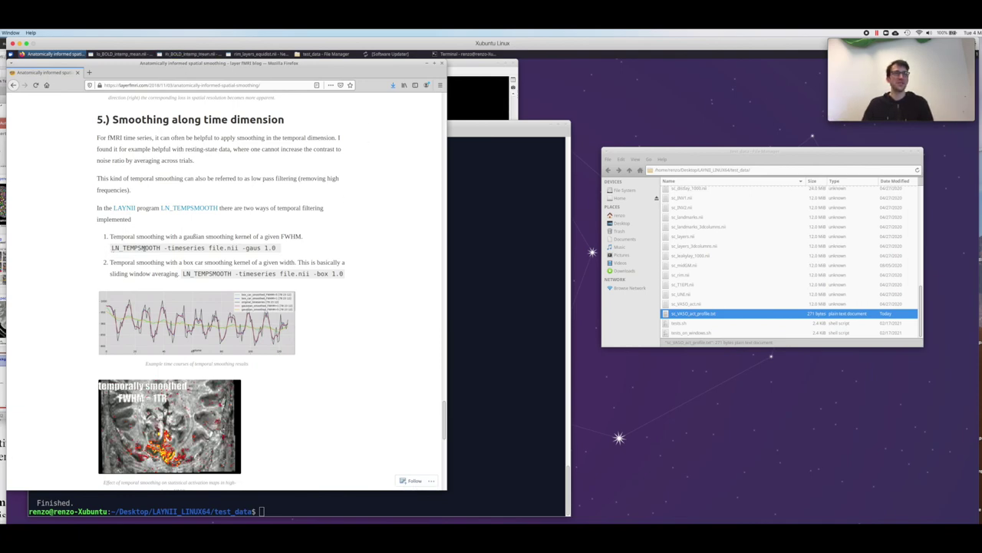
{"action": "left_click", "coordinate": [13, 84]}
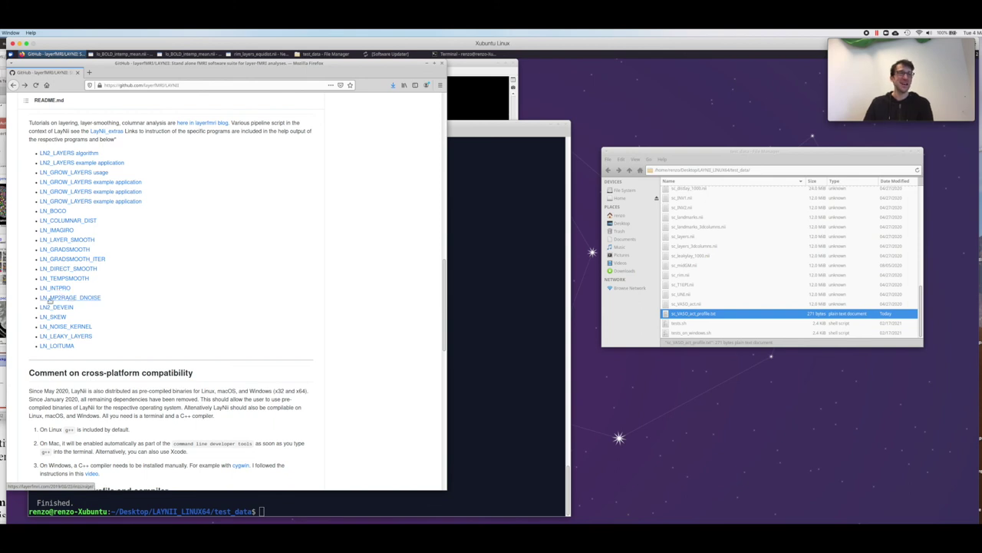
Open the LN_MP2RAGE_DNOISE link to the MP2RAGE challenges blog post and skim it.
{"action": "left_click", "coordinate": [53, 298]}
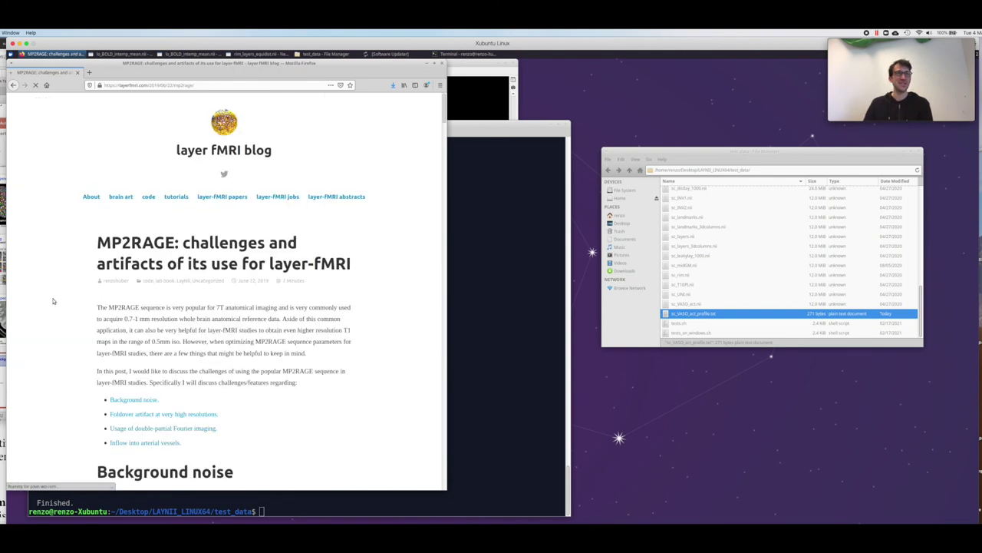
{"action": "scroll", "coordinate": [206, 371], "scroll_direction": "down", "scroll_amount": 10}
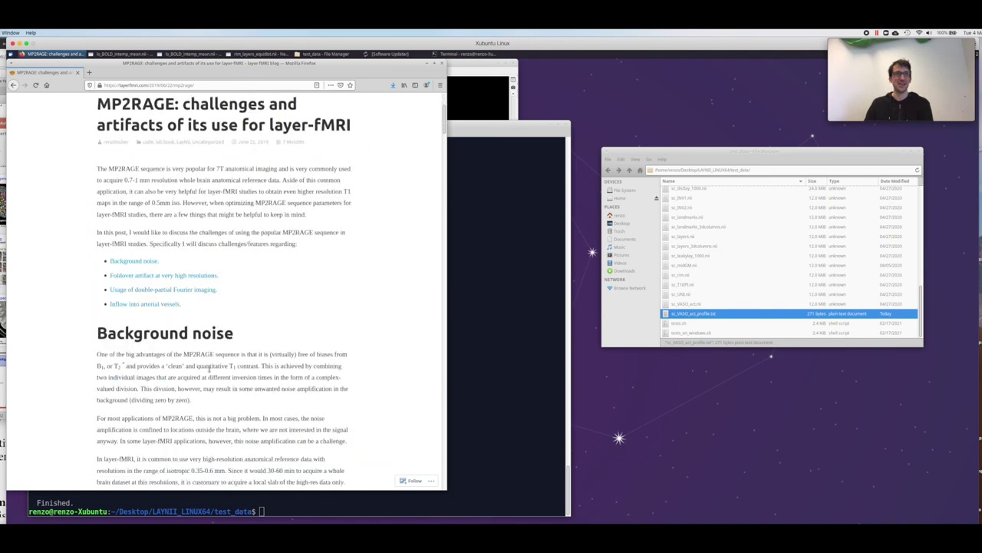
{"action": "scroll", "coordinate": [209, 370], "scroll_direction": "down", "scroll_amount": 3}
{"action": "scroll", "coordinate": [209, 369], "scroll_direction": "up", "scroll_amount": 5}
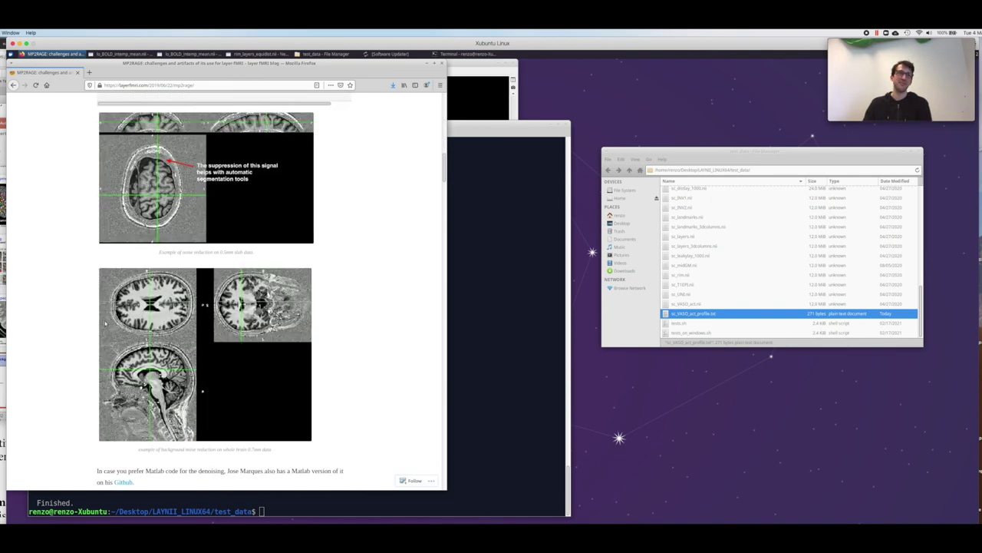
{"action": "scroll", "coordinate": [180, 330], "scroll_direction": "up", "scroll_amount": 8}
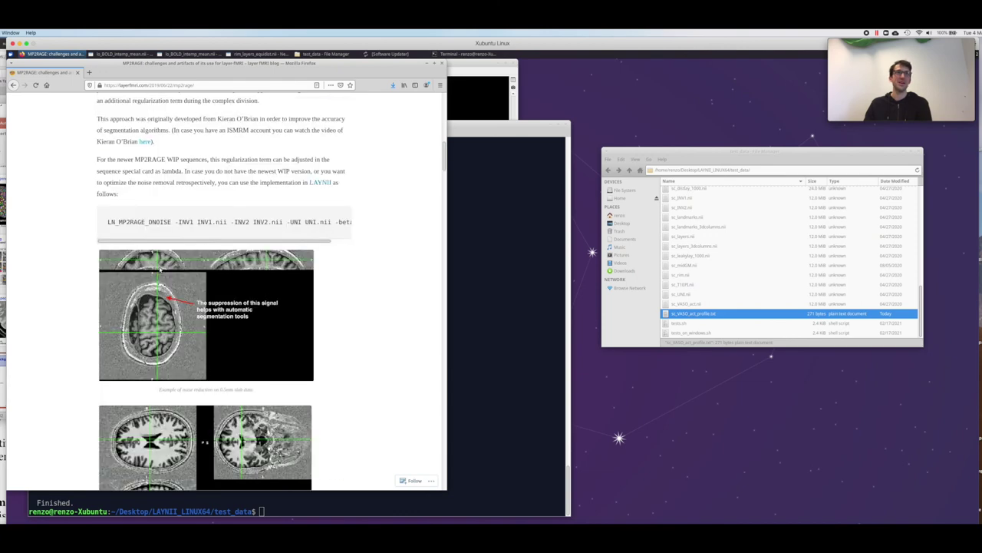
{"action": "scroll", "coordinate": [160, 267], "scroll_direction": "up", "scroll_amount": 5}
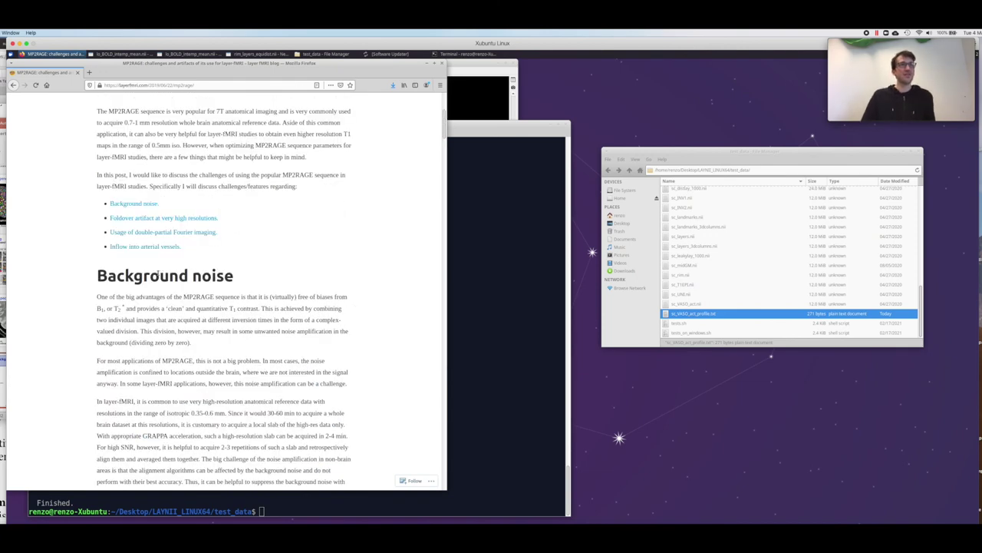
{"action": "scroll", "coordinate": [186, 292], "scroll_direction": "up", "scroll_amount": 3}
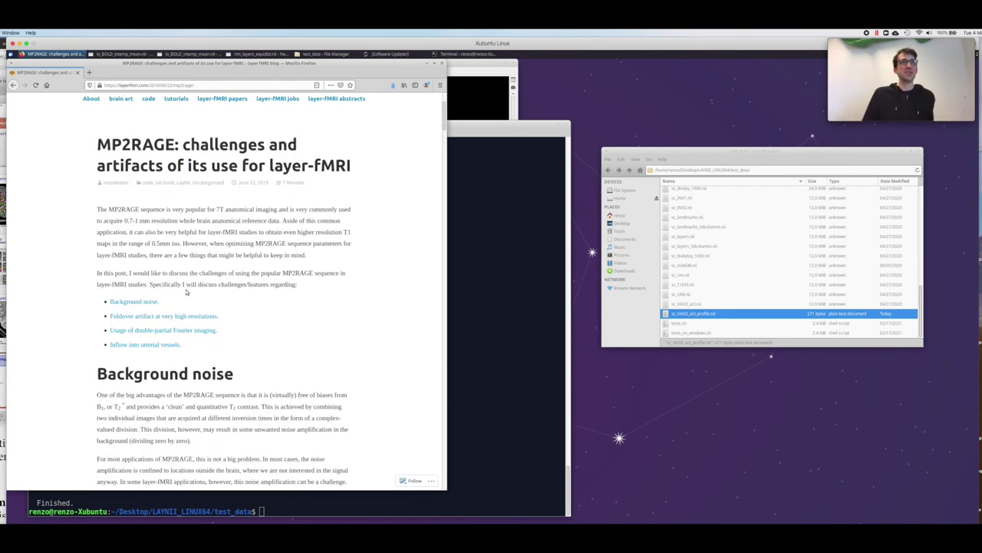
{"action": "scroll", "coordinate": [185, 292], "scroll_direction": "down", "scroll_amount": 15}
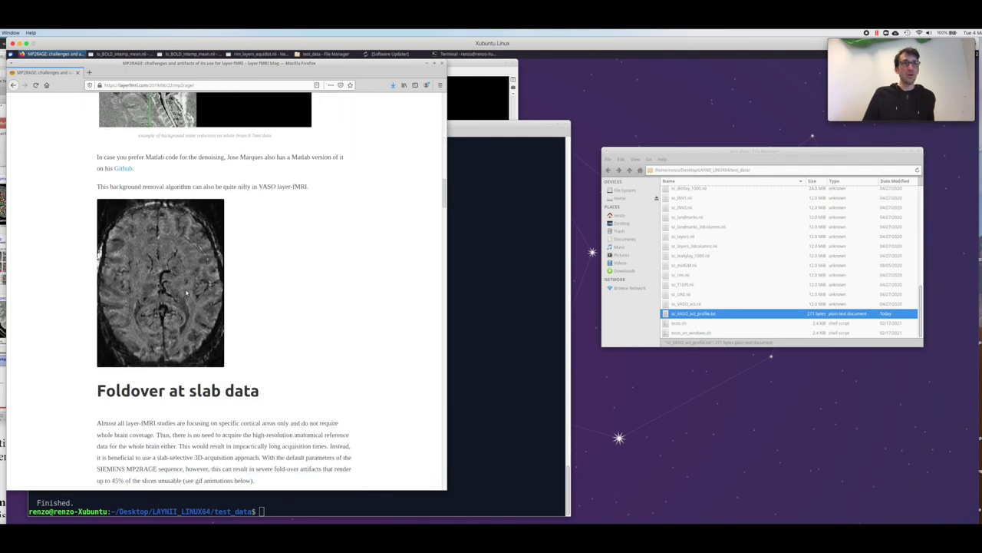
{"action": "scroll", "coordinate": [186, 292], "scroll_direction": "down", "scroll_amount": 15}
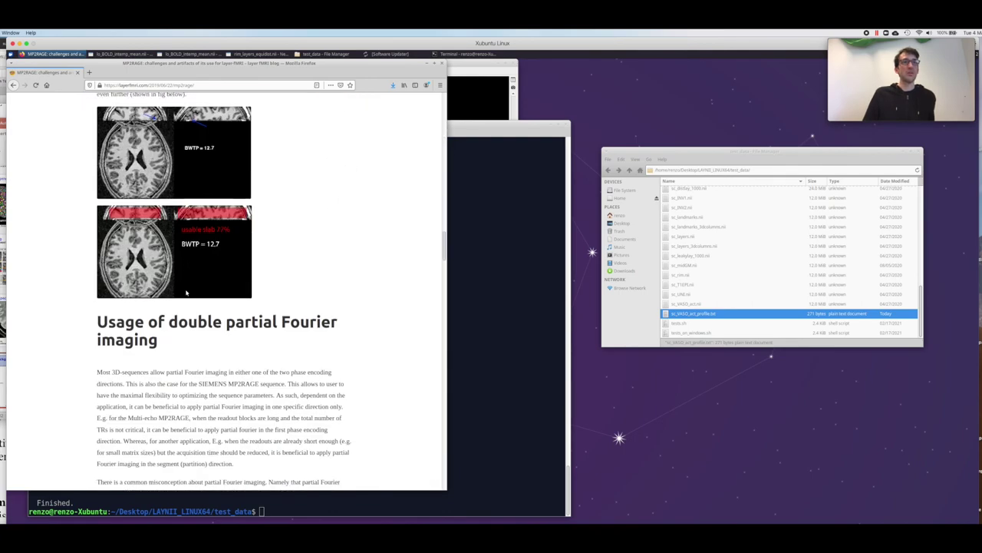
{"action": "scroll", "coordinate": [185, 292], "scroll_direction": "down", "scroll_amount": 15}
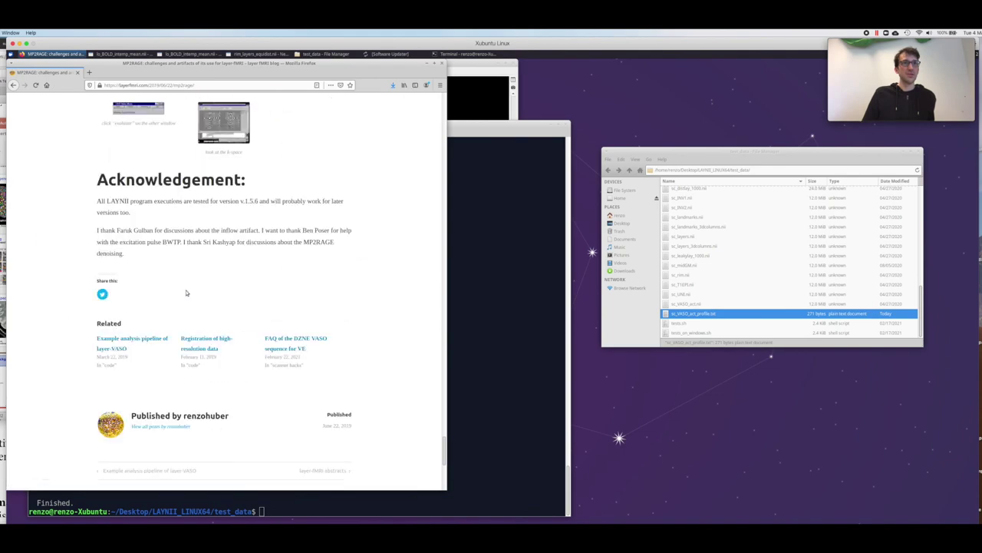
Review the LN_MP2RAGE_DNOISE denoising code example, then continue to 'Foldover at slab data'.
{"action": "scroll", "coordinate": [186, 293], "scroll_direction": "up", "scroll_amount": 3}
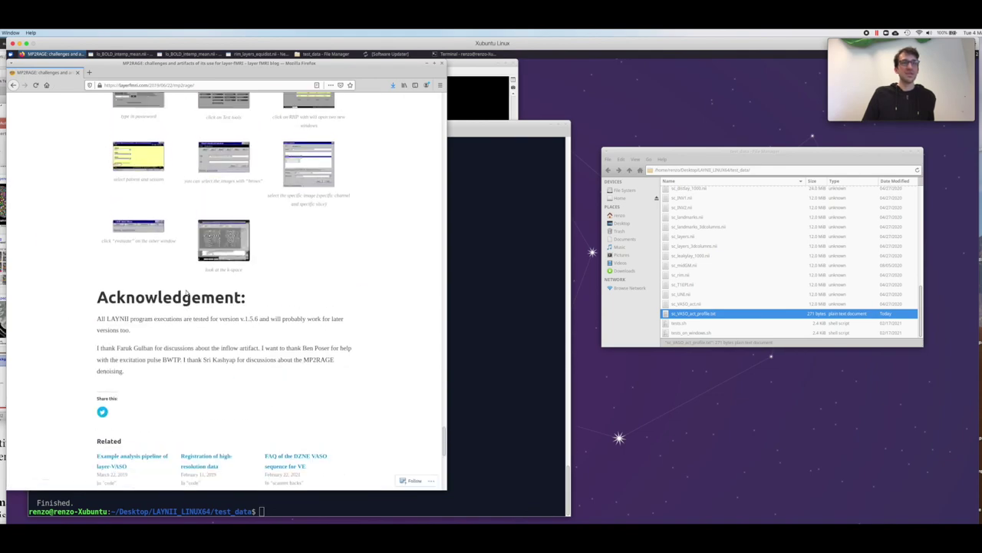
{"action": "scroll", "coordinate": [186, 292], "scroll_direction": "up", "scroll_amount": 15}
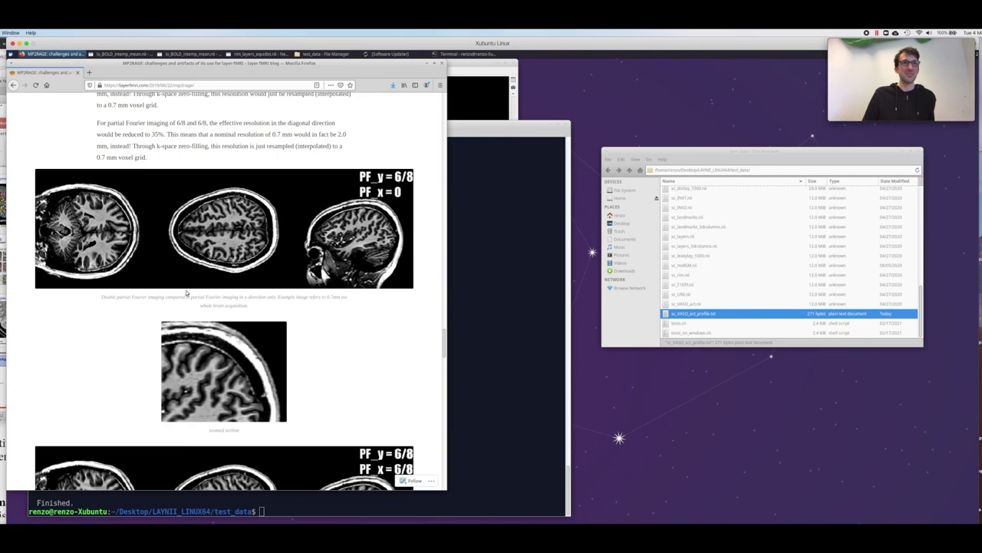
{"action": "scroll", "coordinate": [185, 292], "scroll_direction": "up", "scroll_amount": 10}
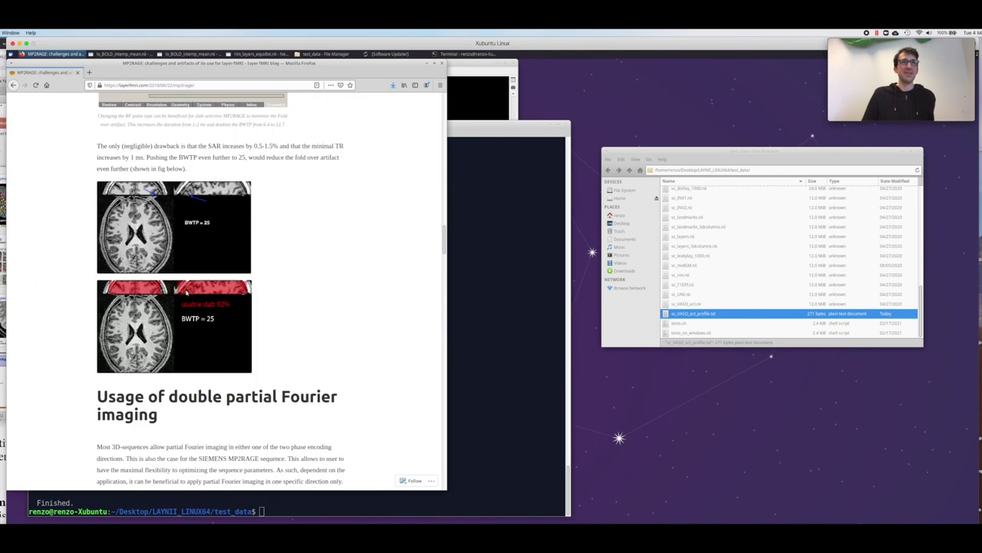
{"action": "scroll", "coordinate": [185, 292], "scroll_direction": "up", "scroll_amount": 15}
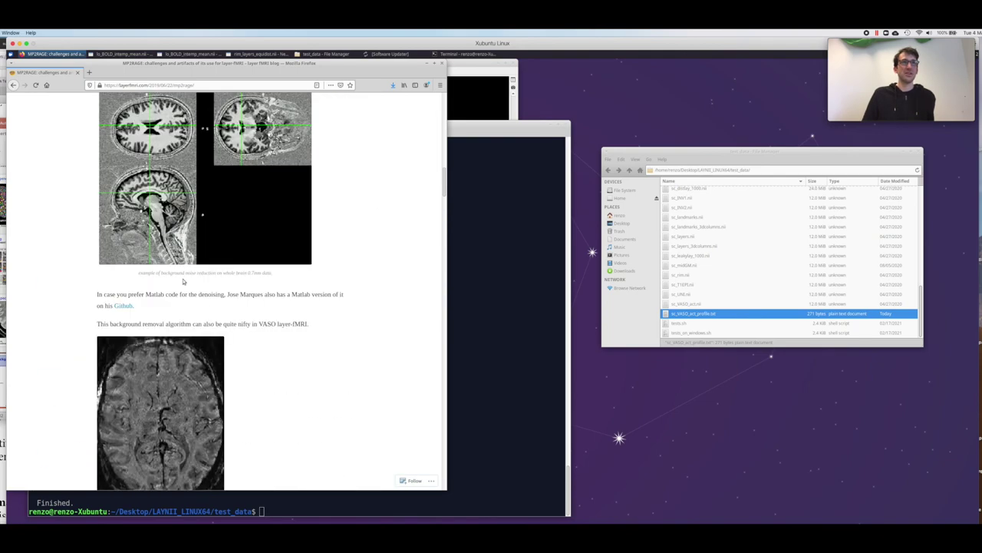
{"action": "scroll", "coordinate": [183, 284], "scroll_direction": "up", "scroll_amount": 5}
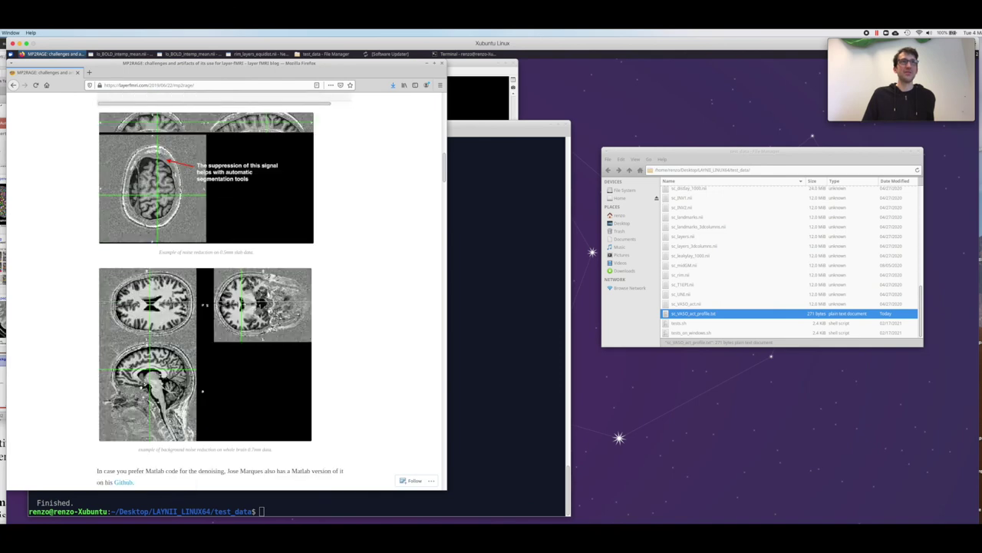
{"action": "scroll", "coordinate": [224, 291], "scroll_direction": "up", "scroll_amount": 4}
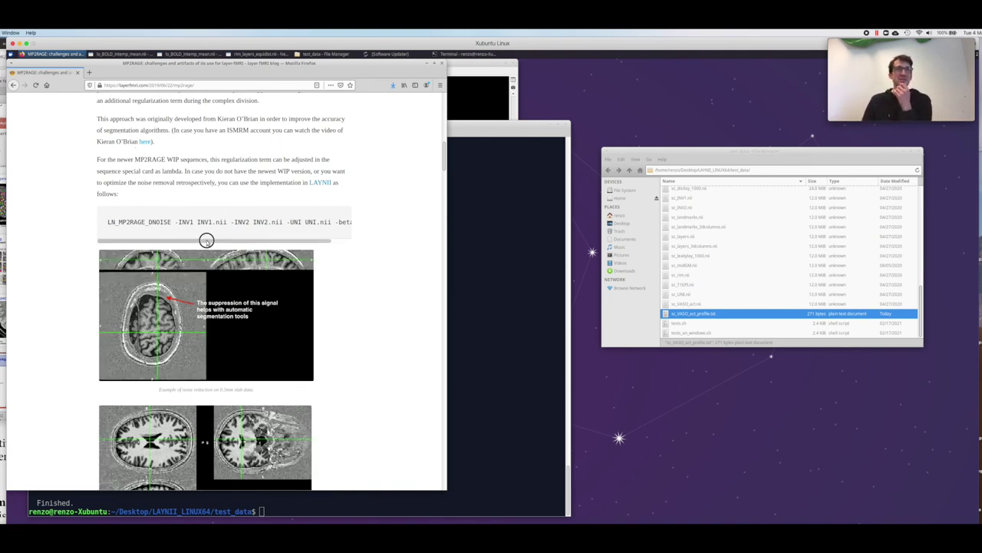
{"action": "left_click_drag", "start_coordinate": [204, 240], "coordinate": [276, 231]}
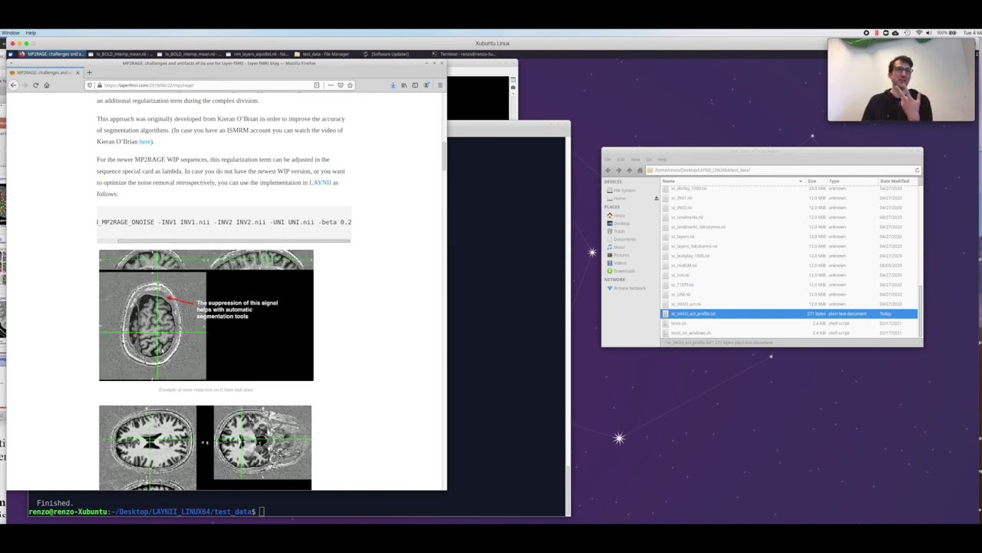
{"action": "scroll", "coordinate": [222, 291], "scroll_direction": "down", "scroll_amount": 5}
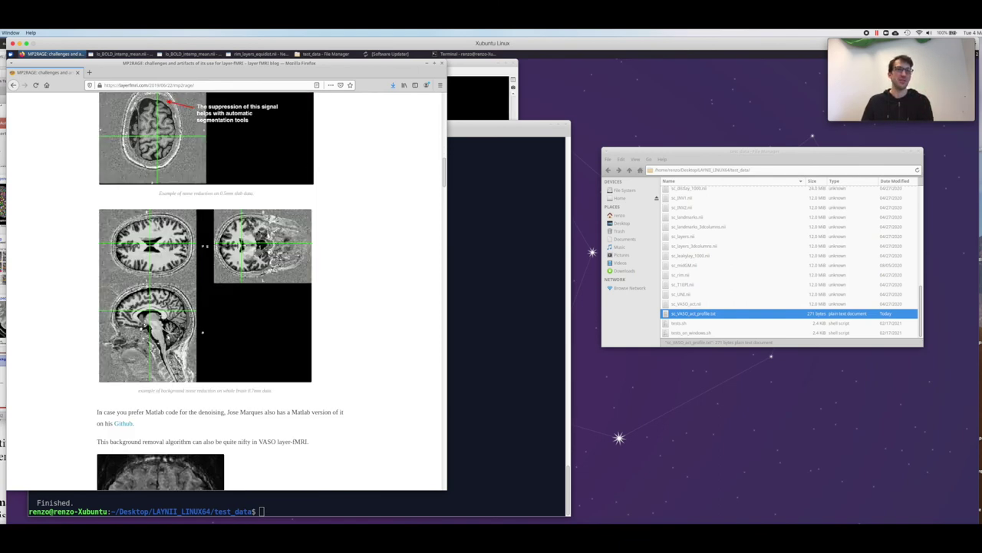
{"action": "scroll", "coordinate": [130, 291], "scroll_direction": "down", "scroll_amount": 3}
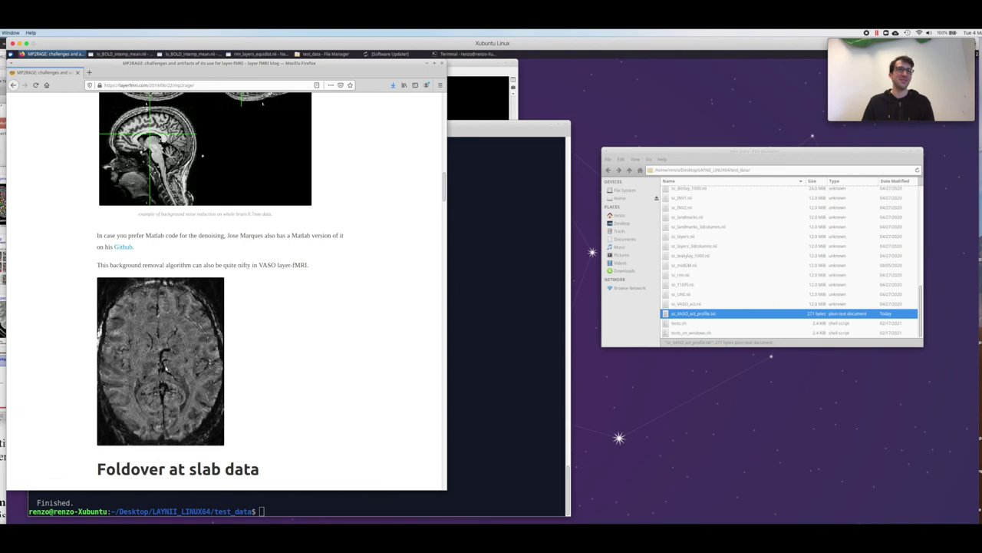
{"action": "scroll", "coordinate": [163, 367], "scroll_direction": "down", "scroll_amount": 4}
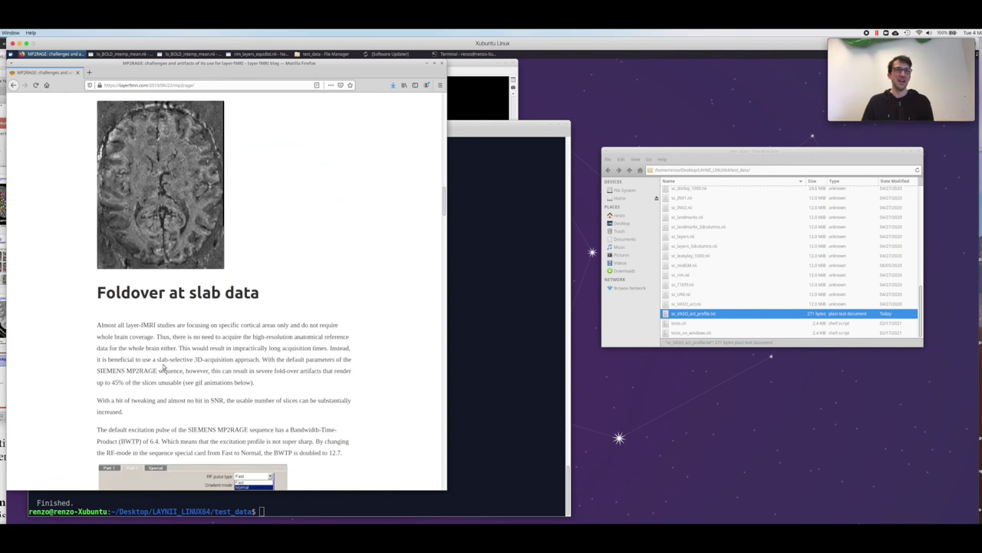
Return to the README and read the LN2_DEVEIN vein-removal blog tutorial.
{"action": "left_click", "coordinate": [14, 86]}
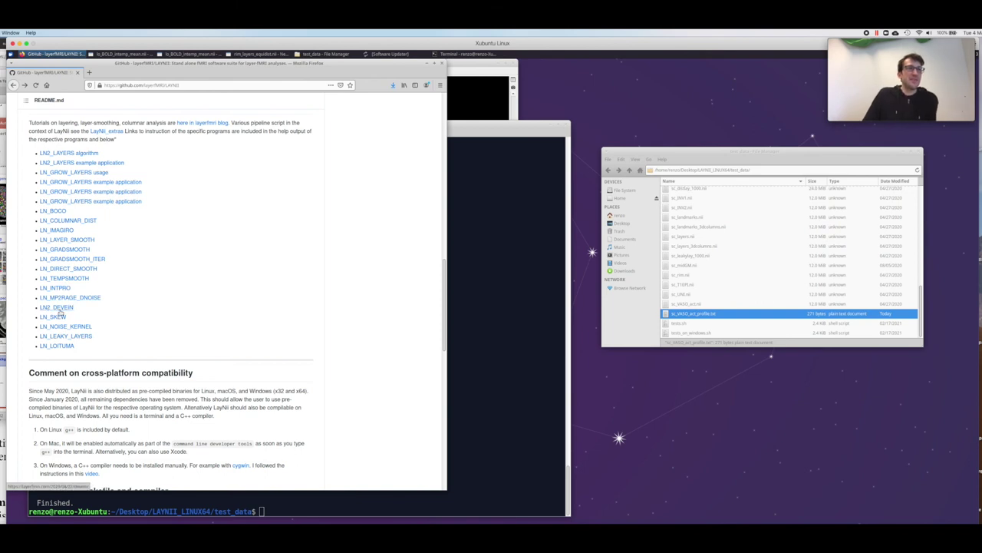
{"action": "left_click", "coordinate": [59, 309]}
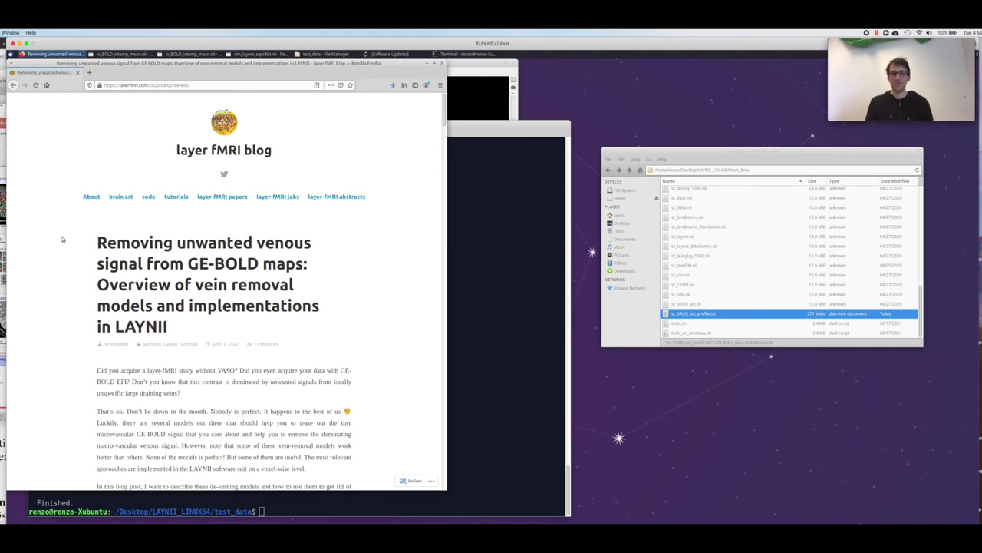
{"action": "scroll", "coordinate": [63, 240], "scroll_direction": "down", "scroll_amount": 10}
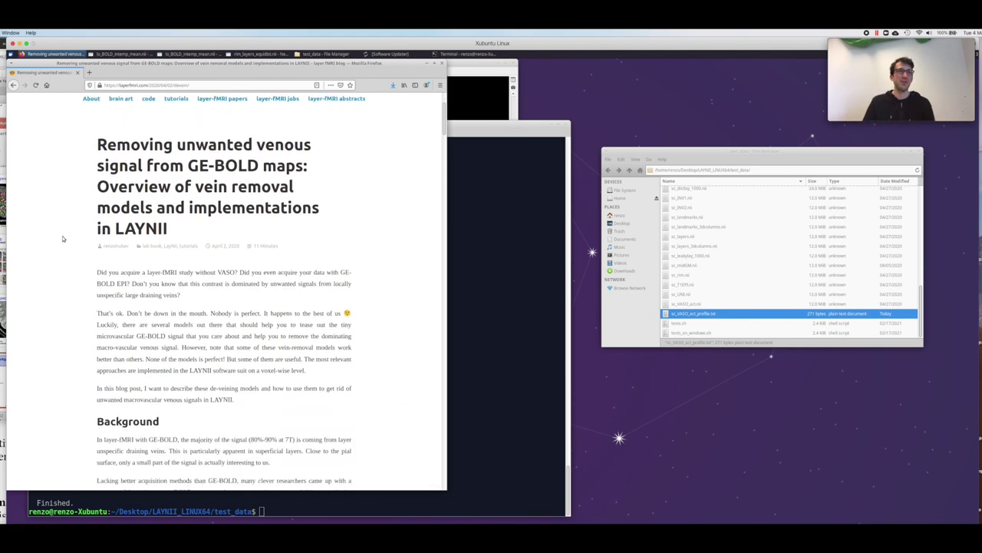
{"action": "scroll", "coordinate": [72, 240], "scroll_direction": "down", "scroll_amount": 1}
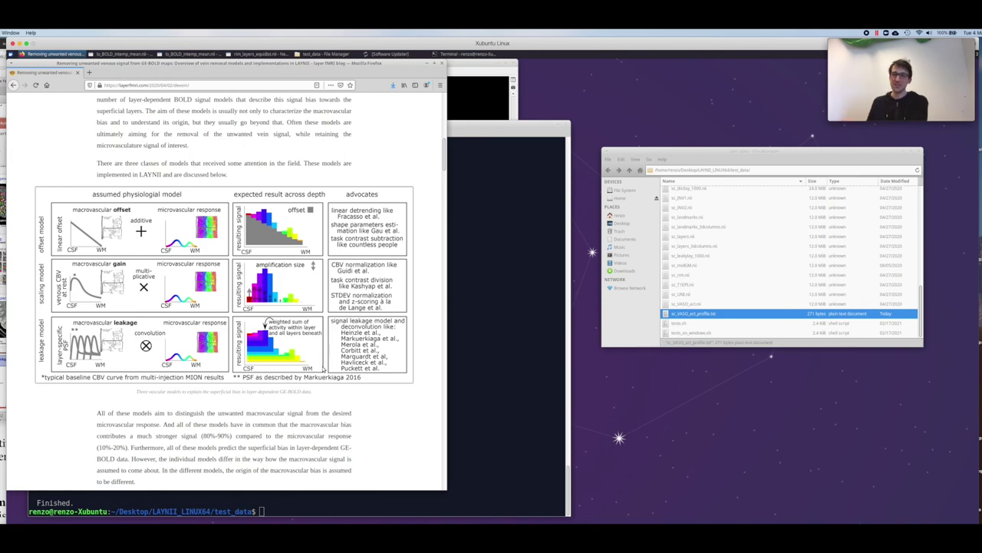
{"action": "scroll", "coordinate": [278, 347], "scroll_direction": "down", "scroll_amount": 1}
{"action": "scroll", "coordinate": [274, 347], "scroll_direction": "down", "scroll_amount": 15}
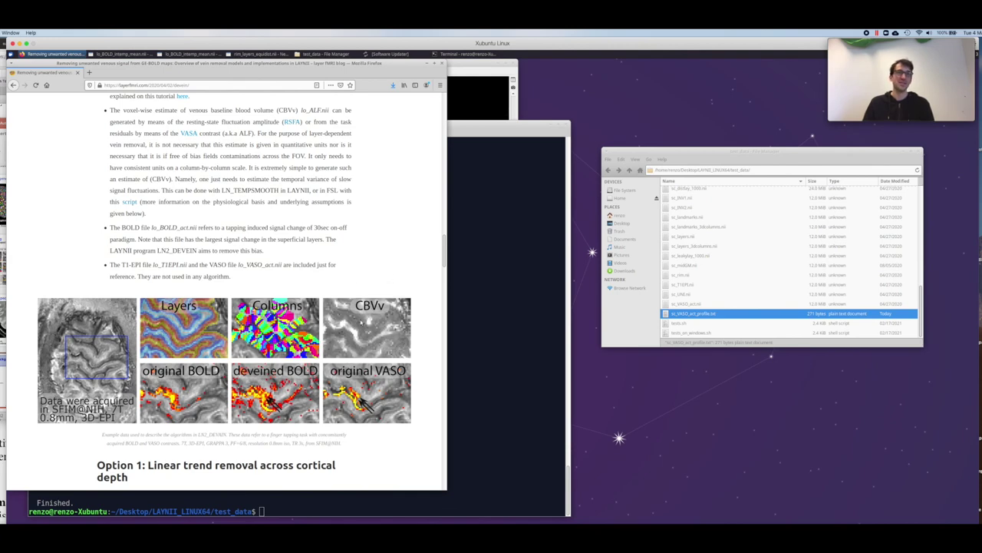
{"action": "scroll", "coordinate": [366, 321], "scroll_direction": "down", "scroll_amount": 3}
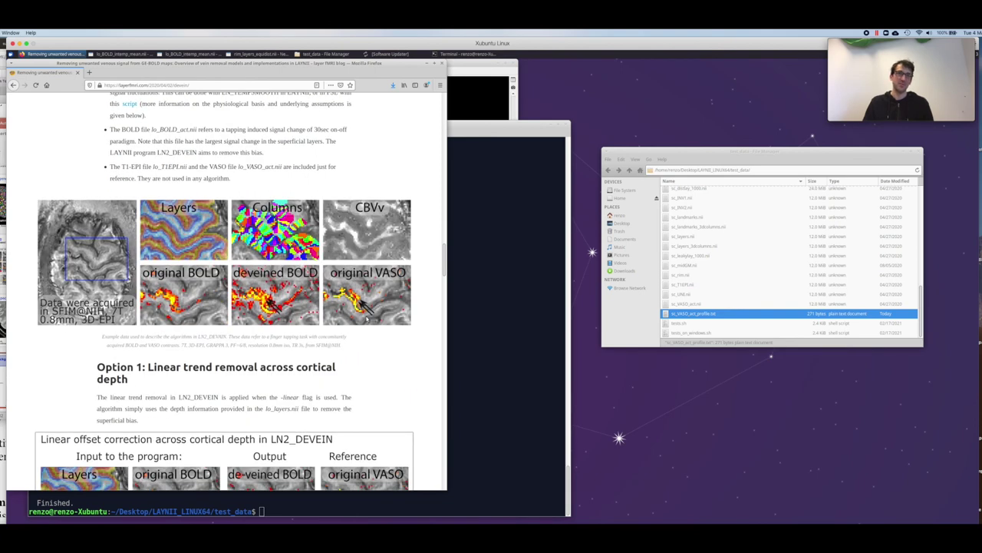
{"action": "scroll", "coordinate": [365, 317], "scroll_direction": "down", "scroll_amount": 2}
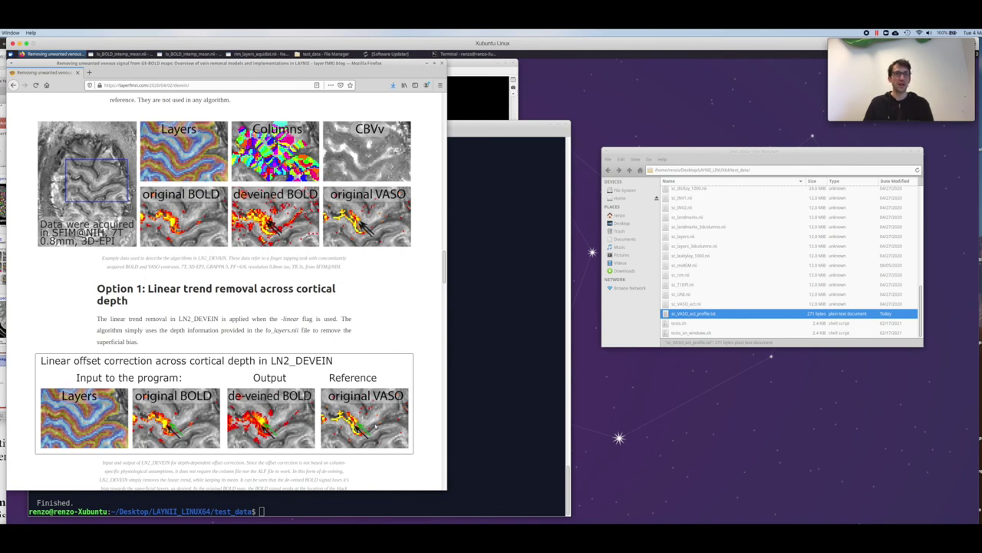
{"action": "scroll", "coordinate": [399, 427], "scroll_direction": "down", "scroll_amount": 8}
{"action": "scroll", "coordinate": [376, 426], "scroll_direction": "down", "scroll_amount": 10}
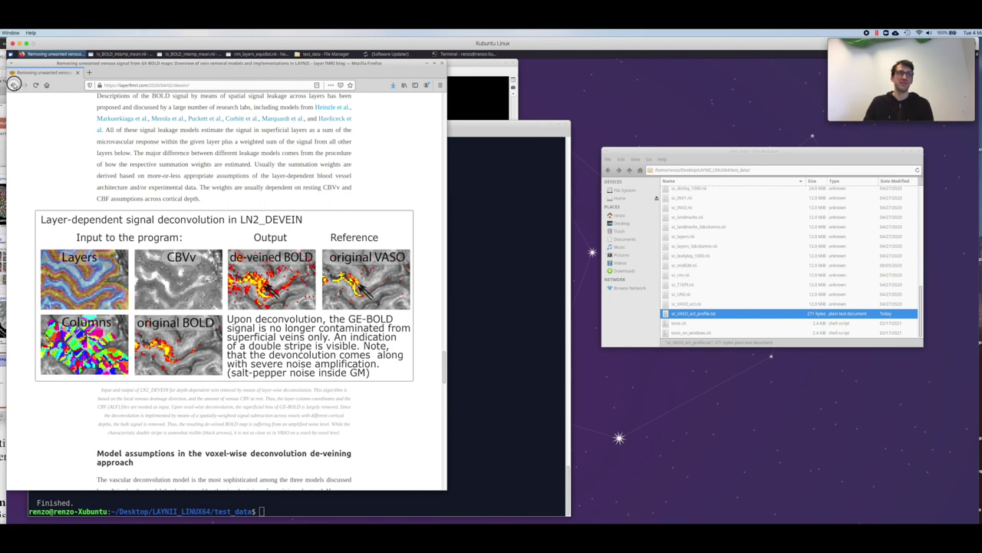
Go back to the LAYNII README, then bring the terminal's layer profile plot to the front.
{"action": "left_click", "coordinate": [14, 85]}
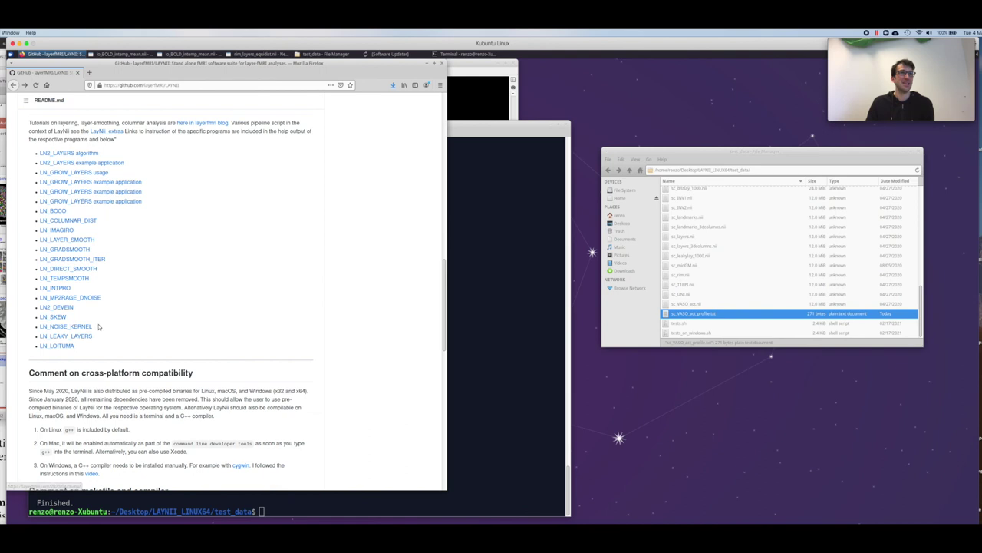
{"action": "scroll", "coordinate": [102, 324], "scroll_direction": "down", "scroll_amount": 2}
{"action": "scroll", "coordinate": [102, 323], "scroll_direction": "down", "scroll_amount": 2}
{"action": "scroll", "coordinate": [102, 323], "scroll_direction": "up", "scroll_amount": 8}
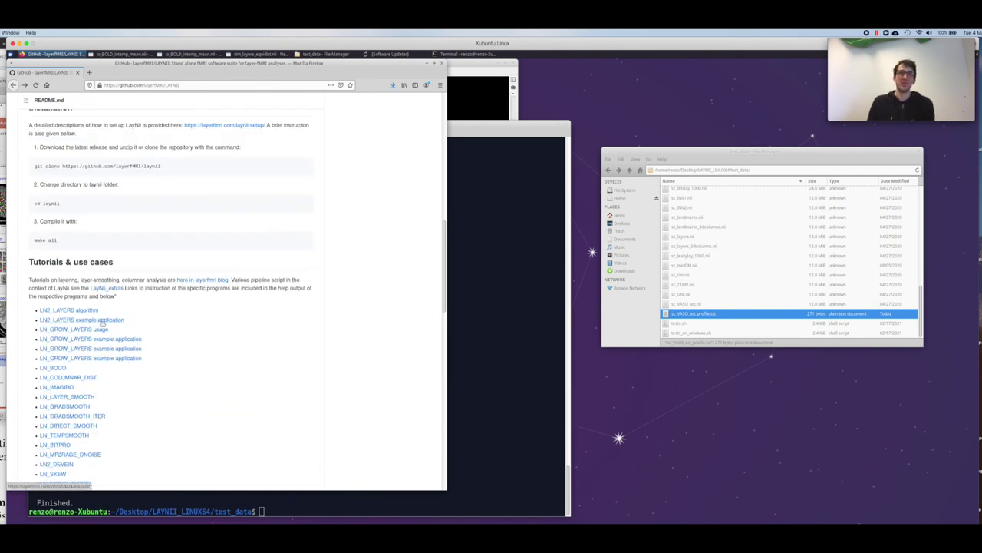
{"action": "left_click", "coordinate": [462, 328]}
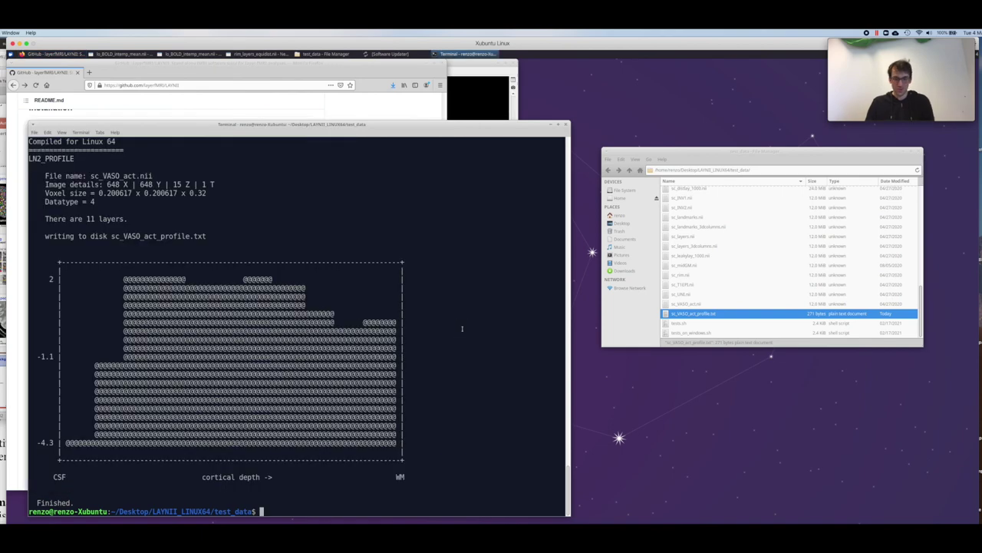
List all LN-prefixed LayNII commands via Tab completion, highlighting LN2_MULTILATERATE and LN_CORREL2FILES.
{"action": "type", "text": "LN"}
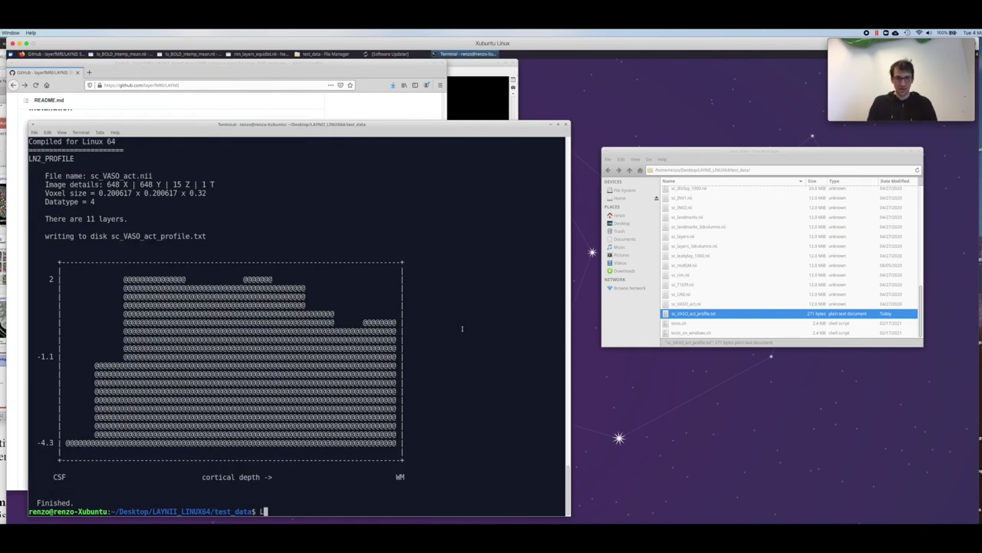
{"action": "key", "text": "Tab"}
{"action": "key", "text": "Tab"}
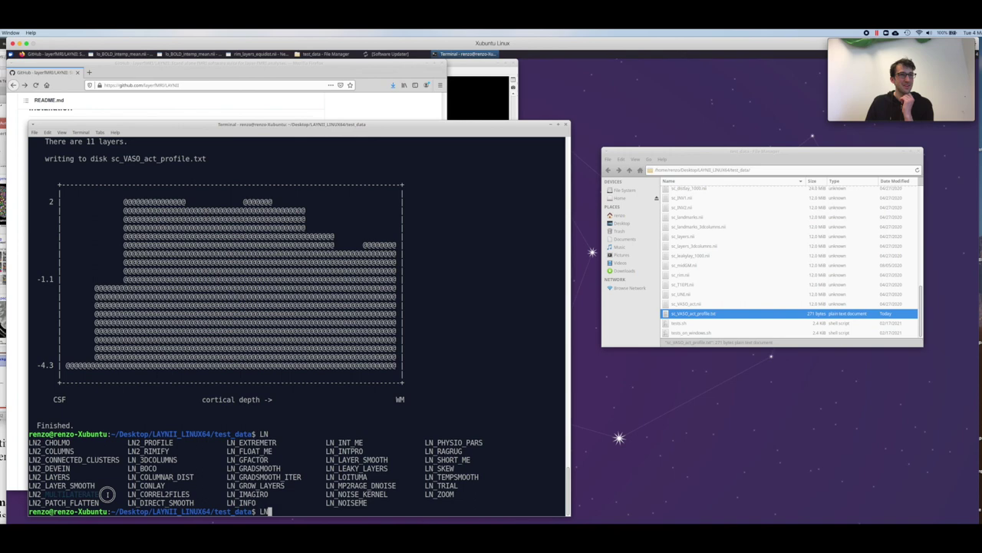
{"action": "mouse_move", "coordinate": [35, 493]}
{"action": "left_mouse_down"}
{"action": "mouse_move", "coordinate": [367, 504]}
{"action": "mouse_move", "coordinate": [31, 502]}
{"action": "mouse_move", "coordinate": [48, 502]}
{"action": "left_mouse_up"}
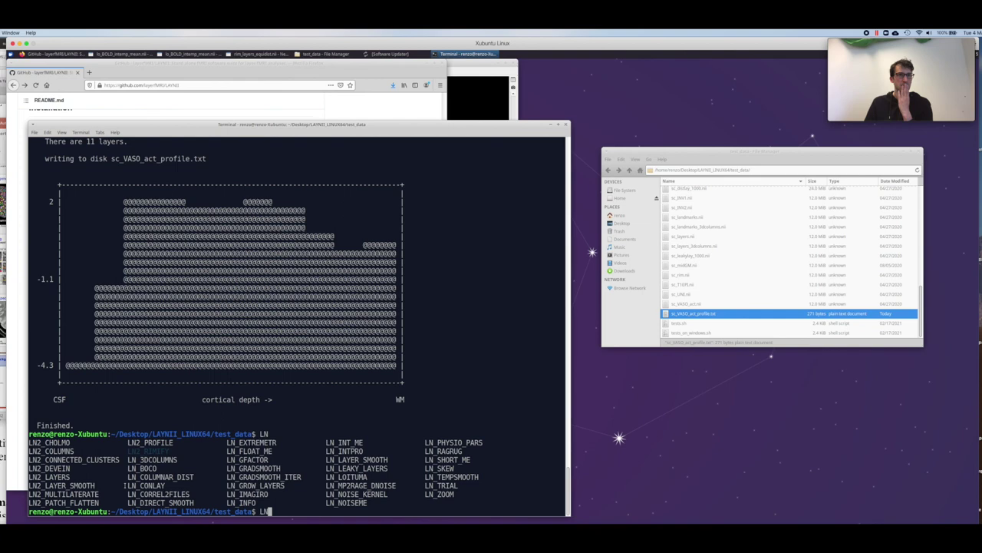
{"action": "left_click_drag", "start_coordinate": [127, 493], "coordinate": [190, 496]}
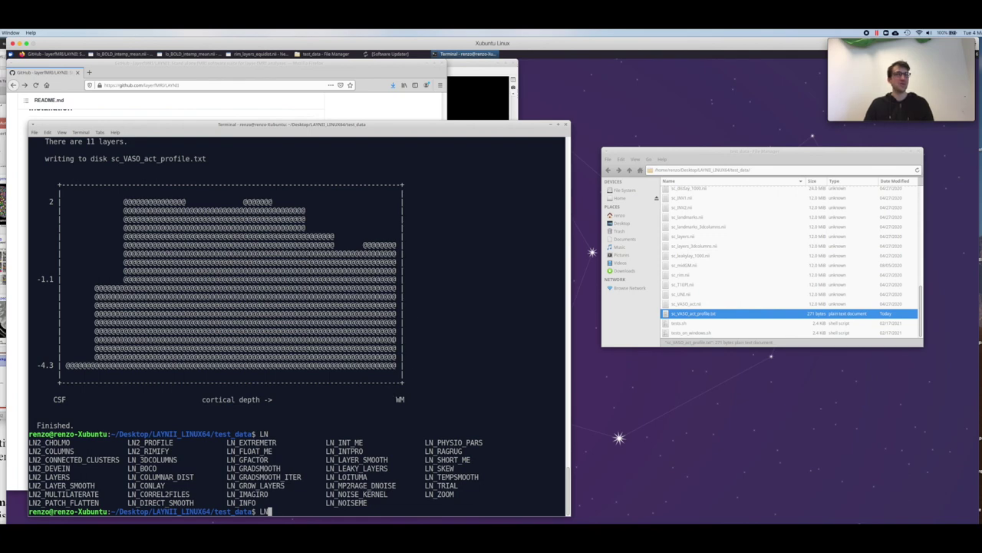
{"action": "scroll", "coordinate": [391, 327], "scroll_direction": "up", "scroll_amount": 10}
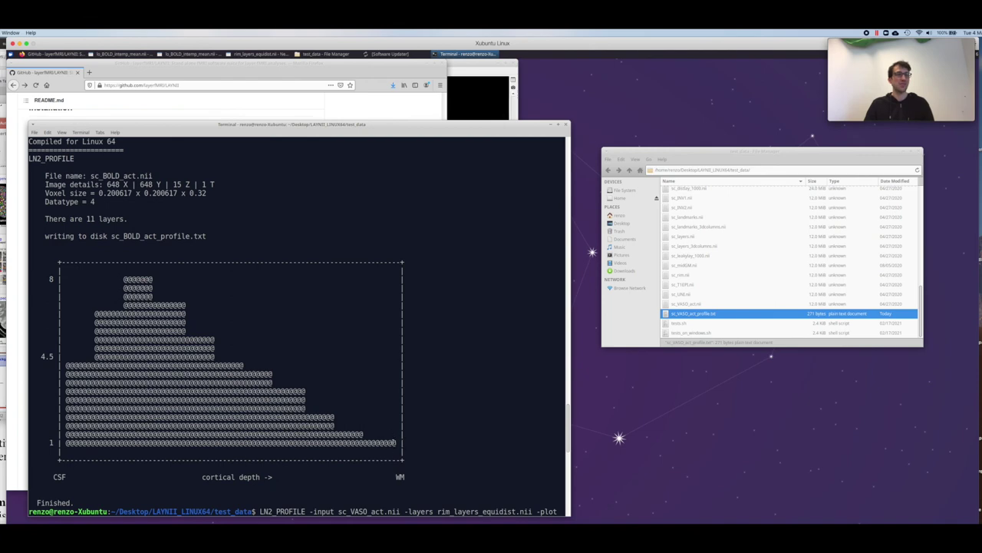
{"action": "key", "text": "Return"}
{"action": "type", "text": "LN"}
{"action": "key", "text": "Tab"}
{"action": "key", "text": "Tab"}
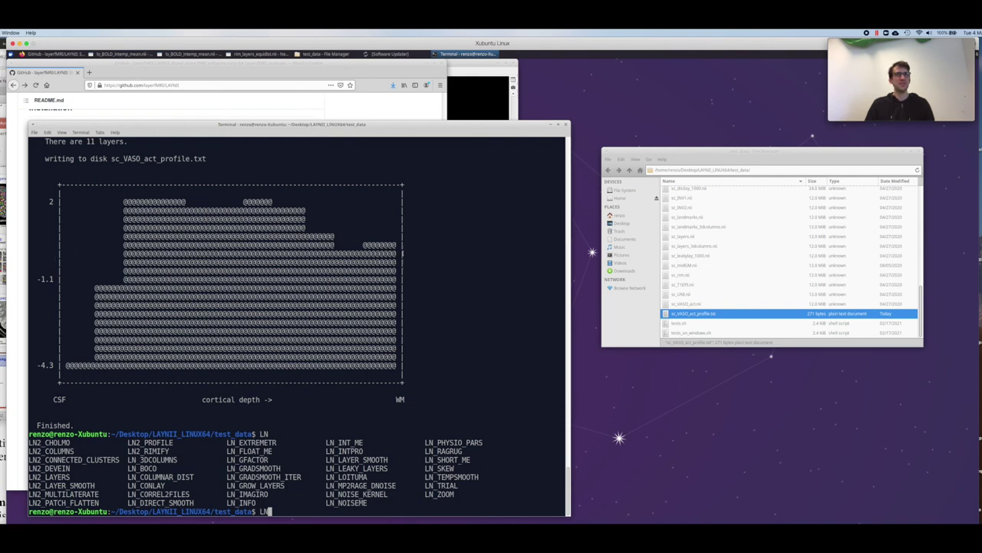
{"action": "scroll", "coordinate": [393, 279], "scroll_direction": "up", "scroll_amount": 15}
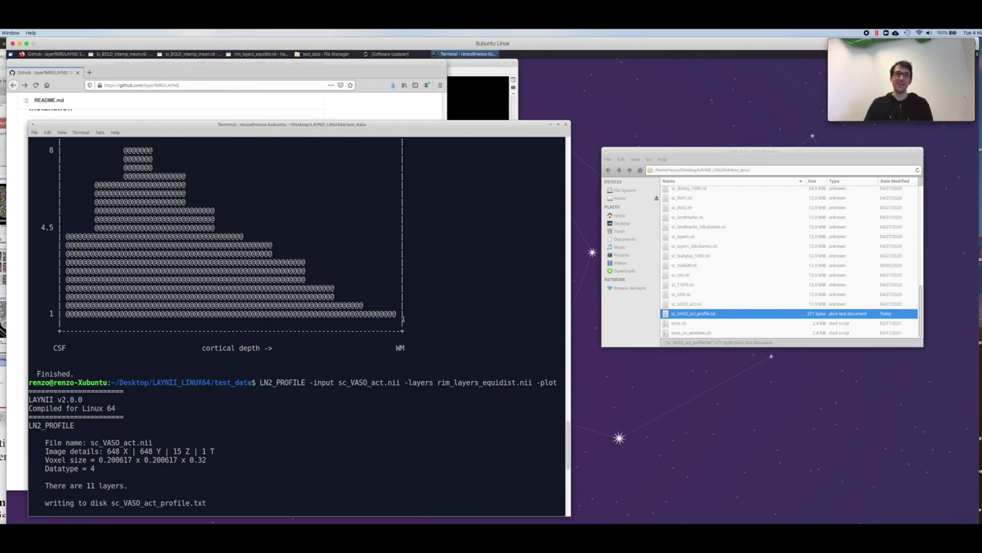
{"action": "type", "text": "LN"}
{"action": "key", "text": "Tab"}
{"action": "key", "text": "Tab"}
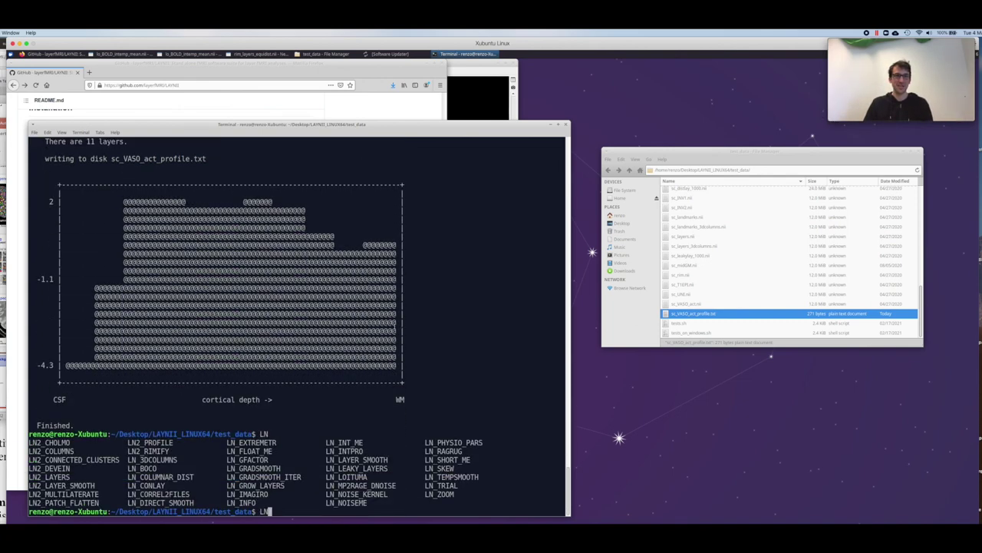